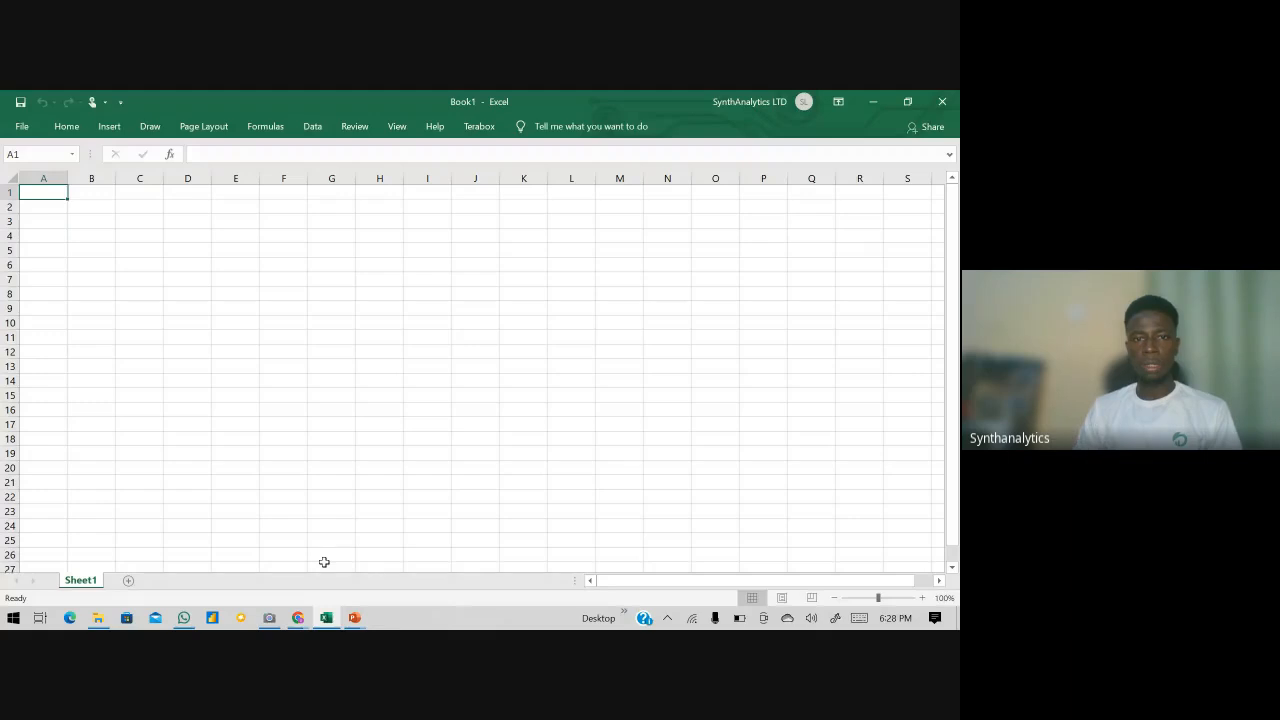
pyautogui.hotkey('alt', 'Tab')
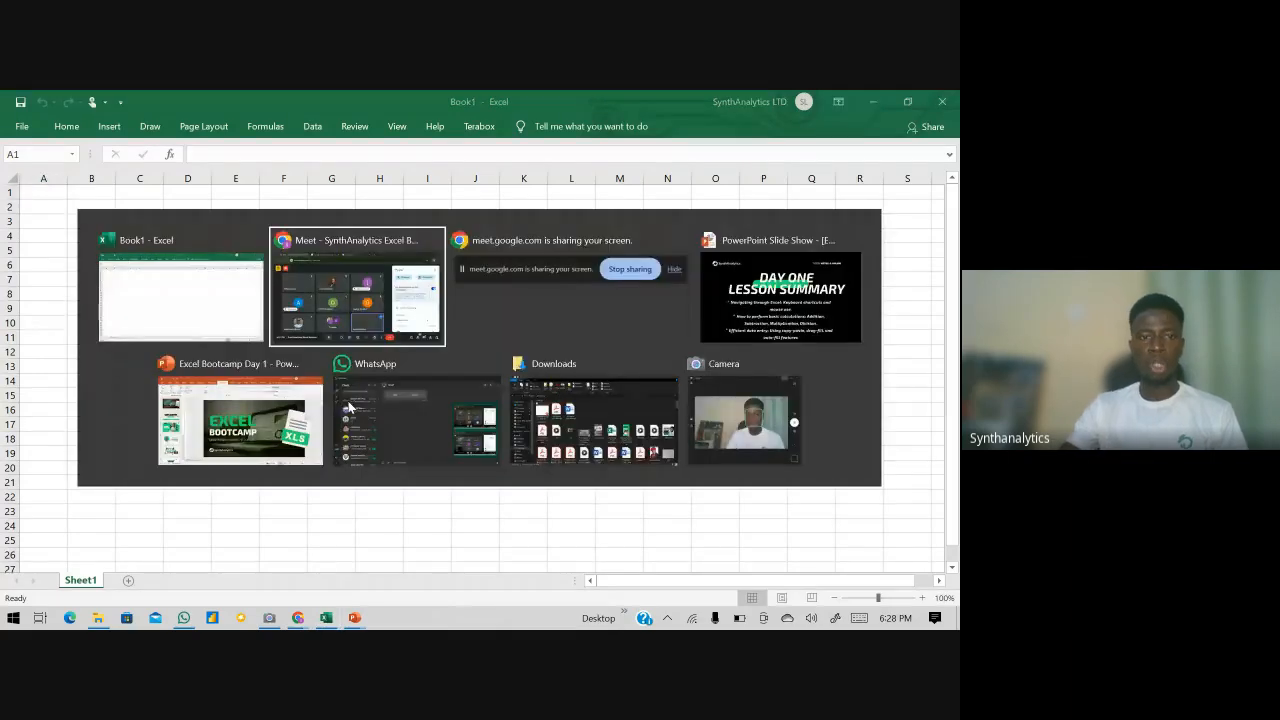
pyautogui.click(171, 282)
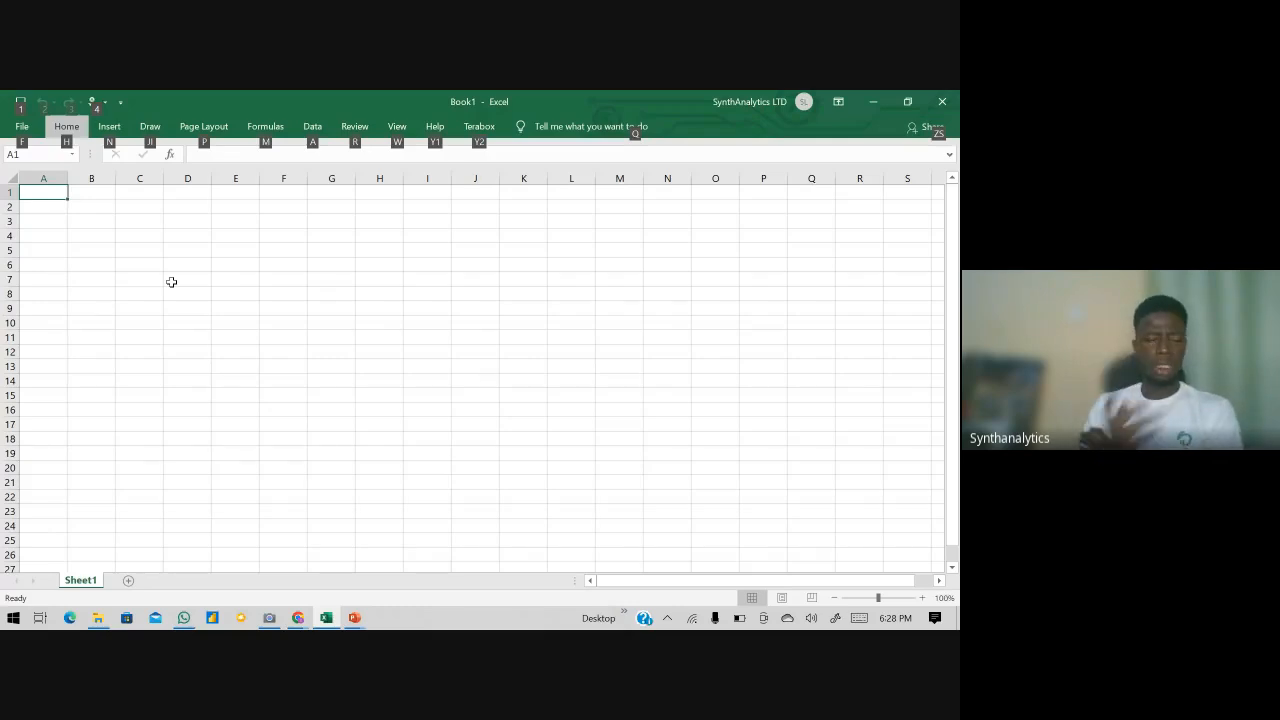
pyautogui.click(171, 282)
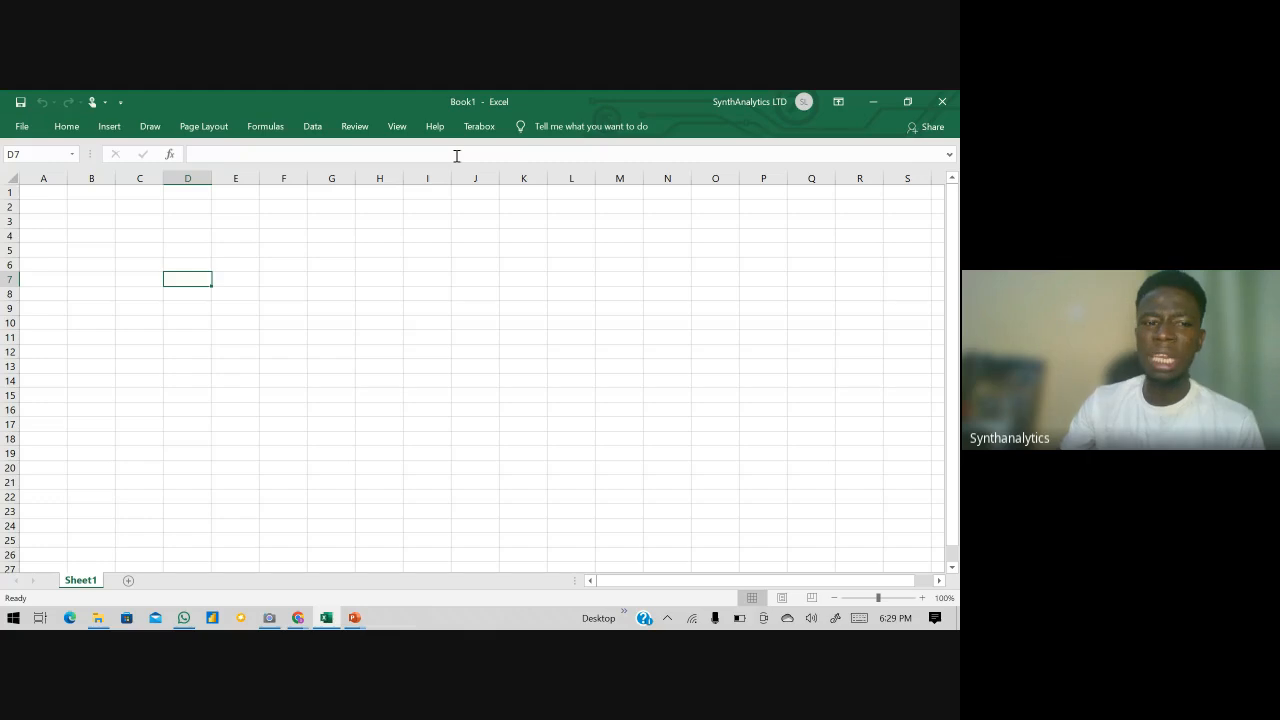
pyautogui.click(379, 250)
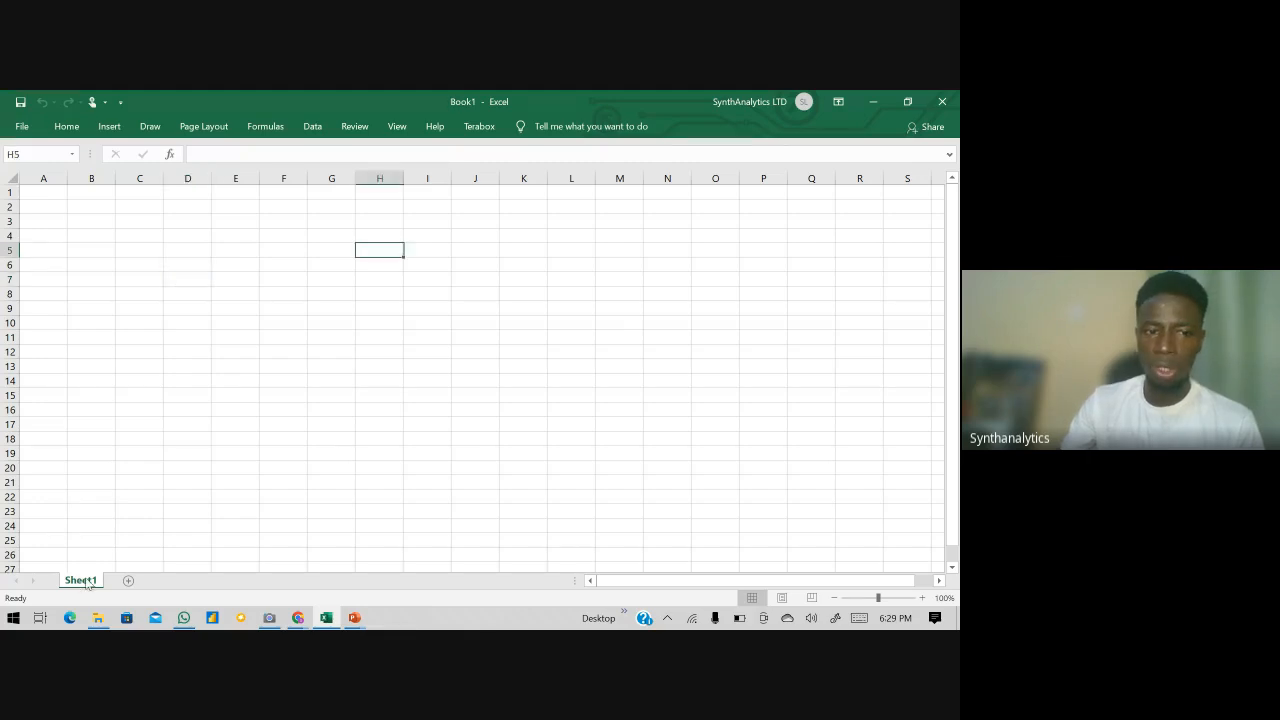
# - Add four blank worksheets after Sheet1 so the workbook runs through Sheet5
pyautogui.doubleClick(86, 580)
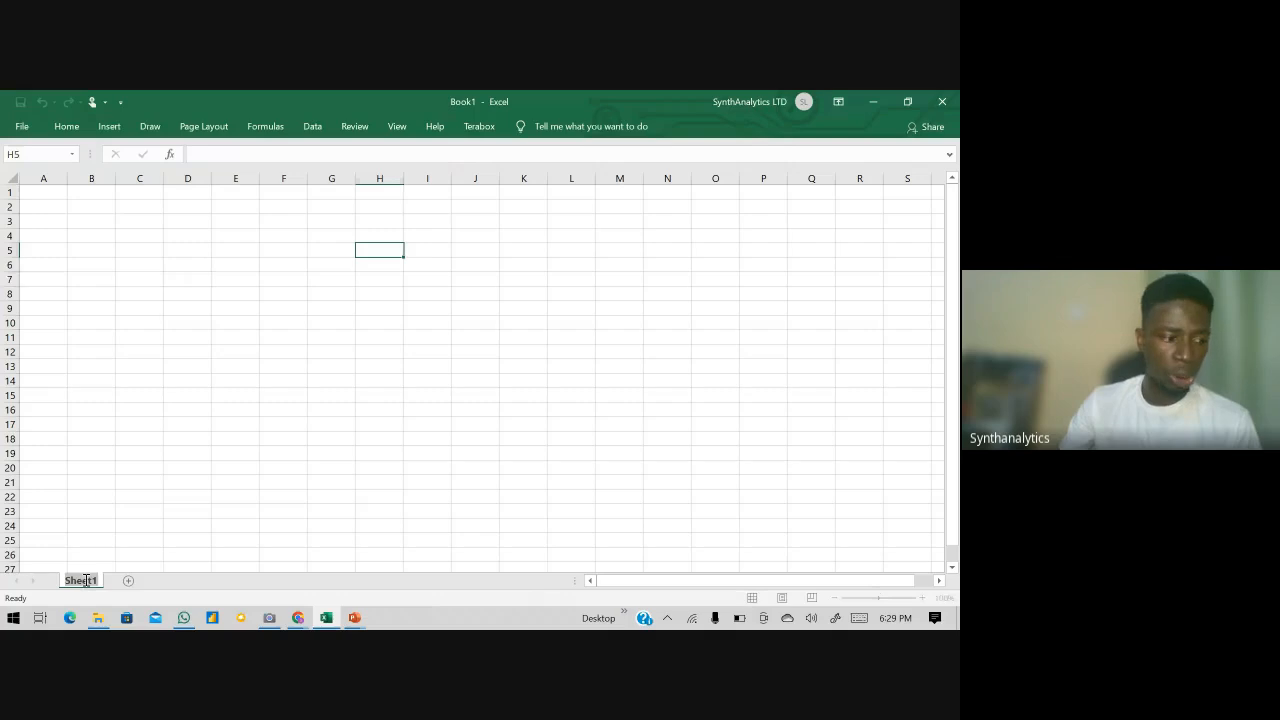
pyautogui.click(139, 525)
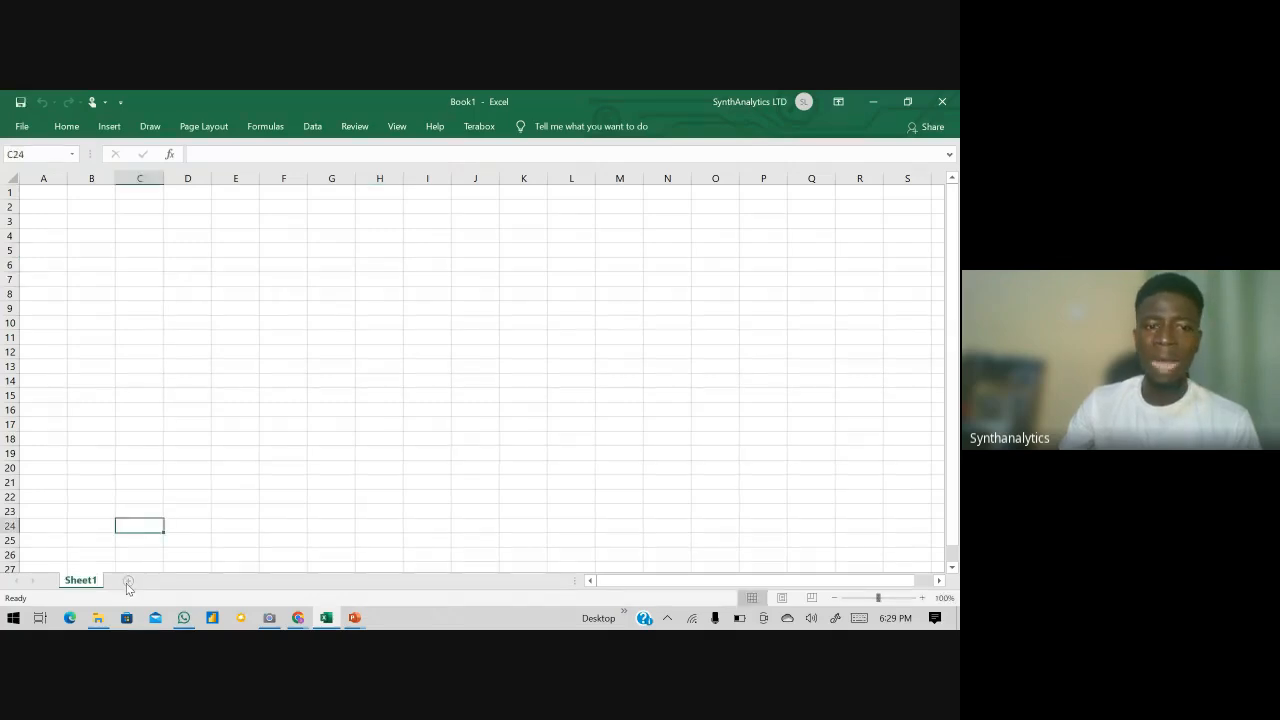
pyautogui.click(127, 581)
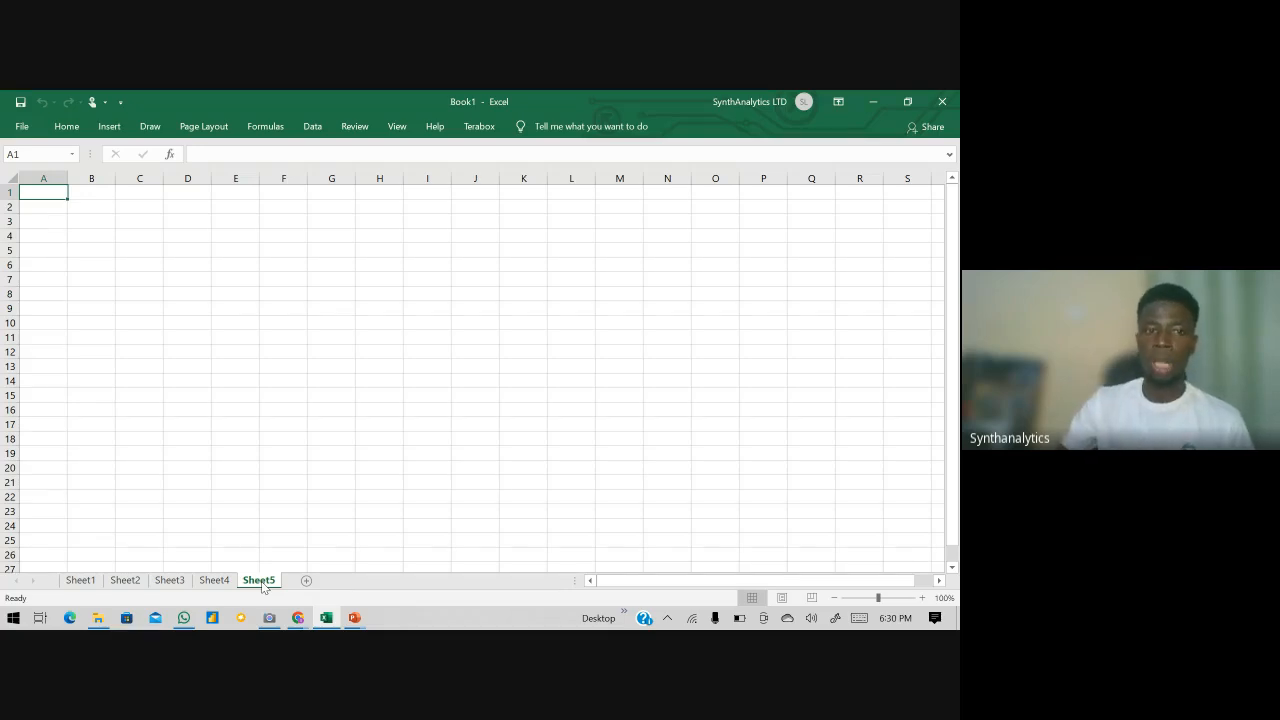
pyautogui.click(194, 335)
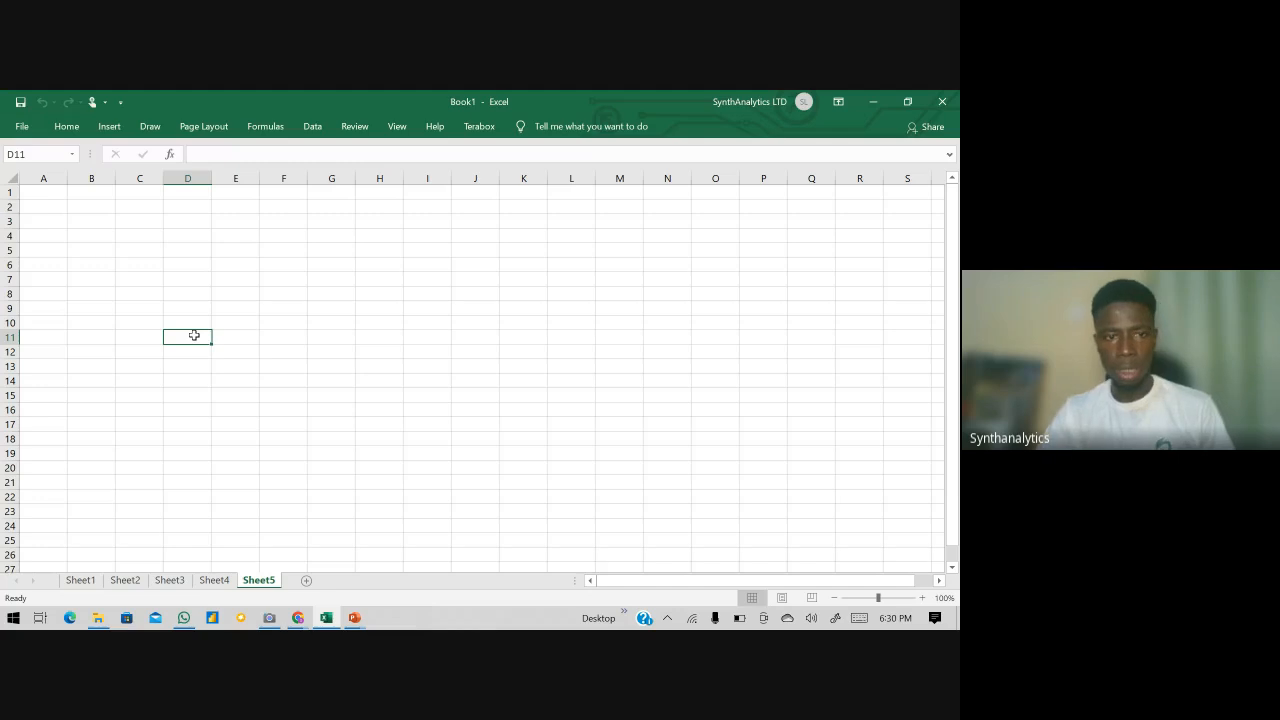
pyautogui.click(207, 247)
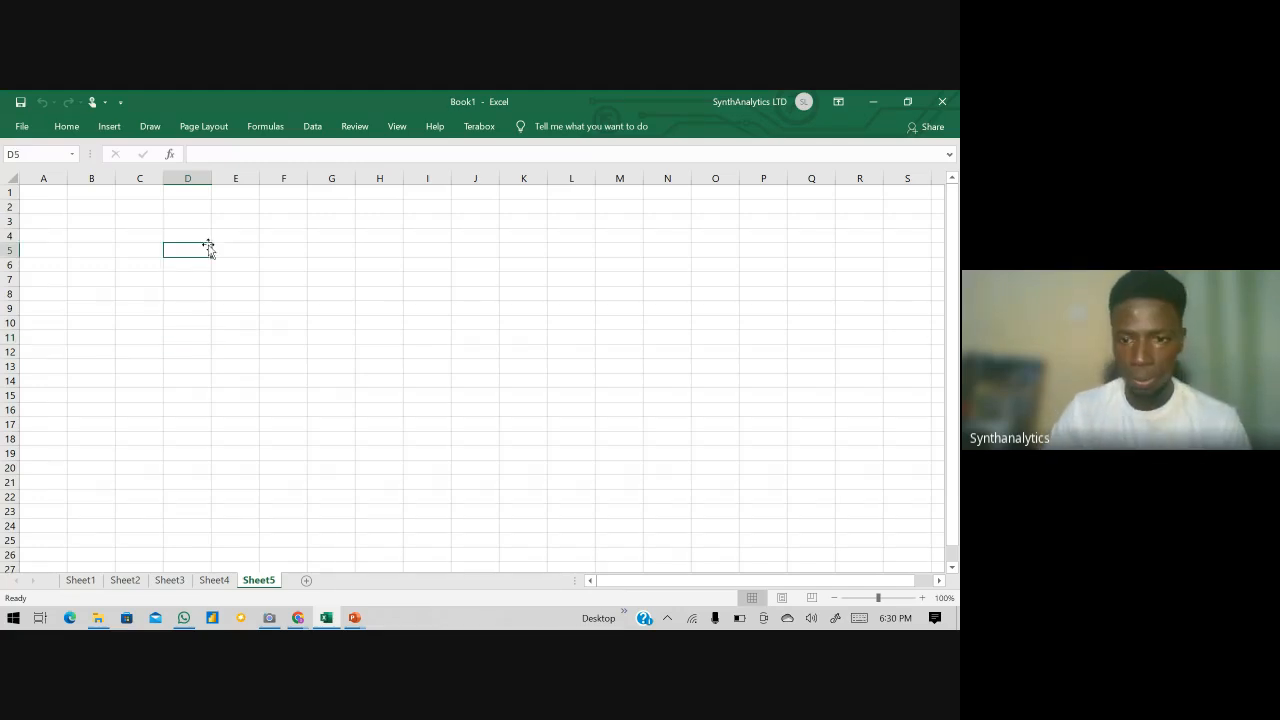
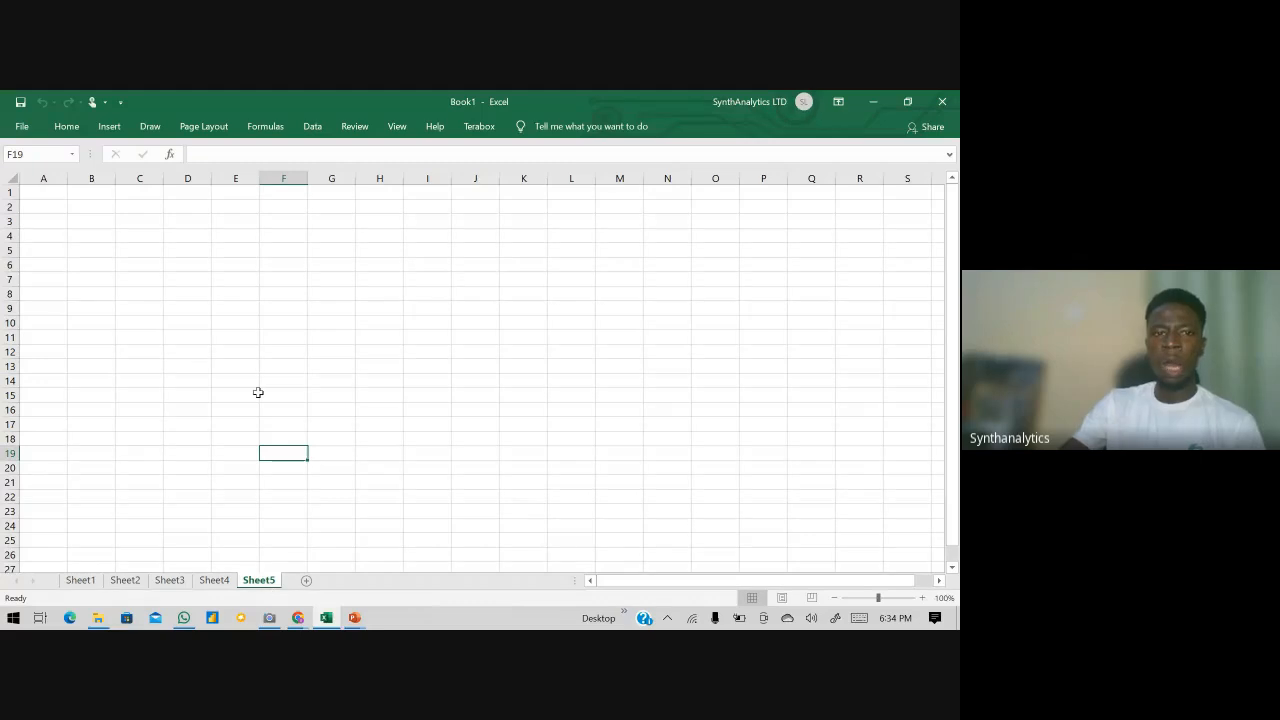
pyautogui.click(187, 278)
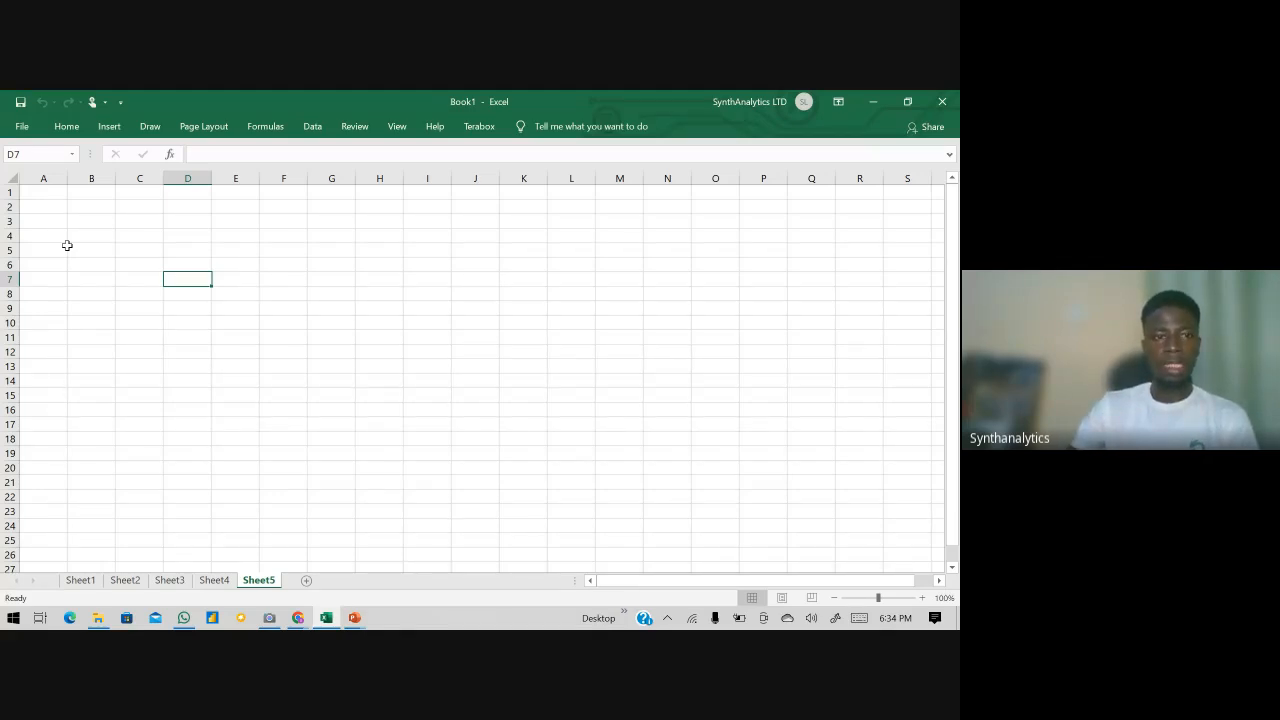
pyautogui.click(98, 223)
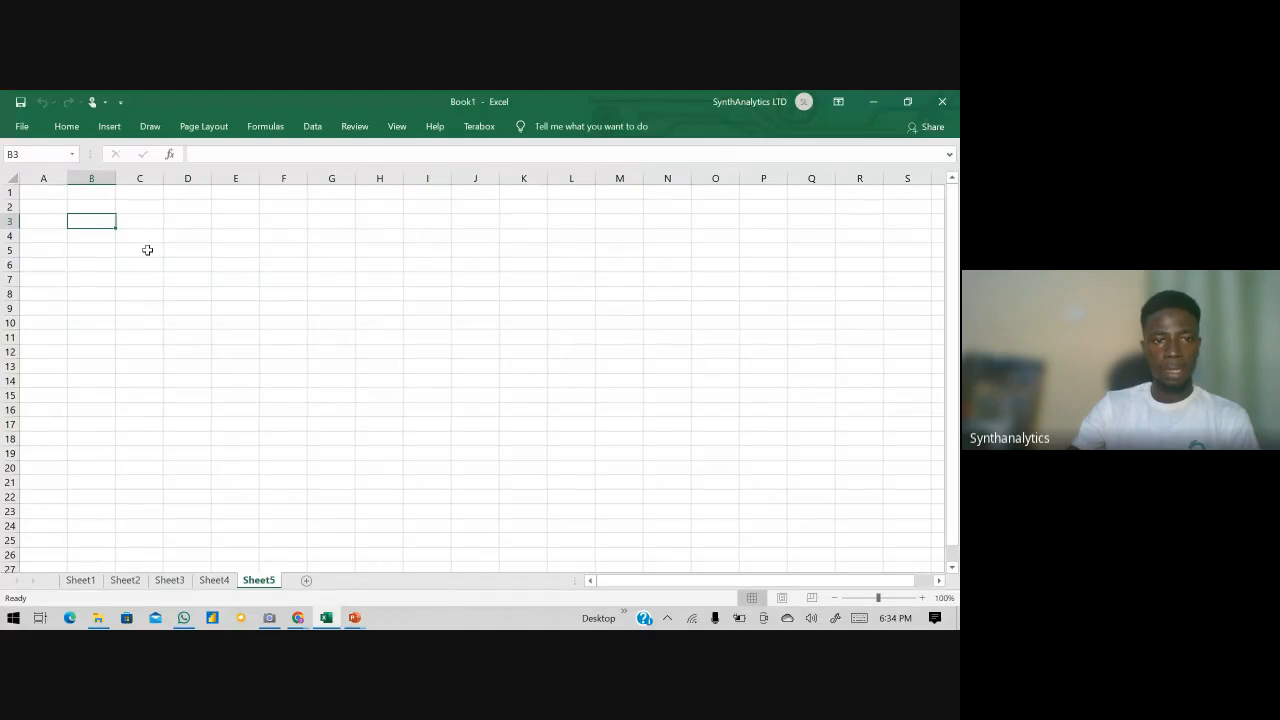
pyautogui.click(248, 268)
pyautogui.click(288, 296)
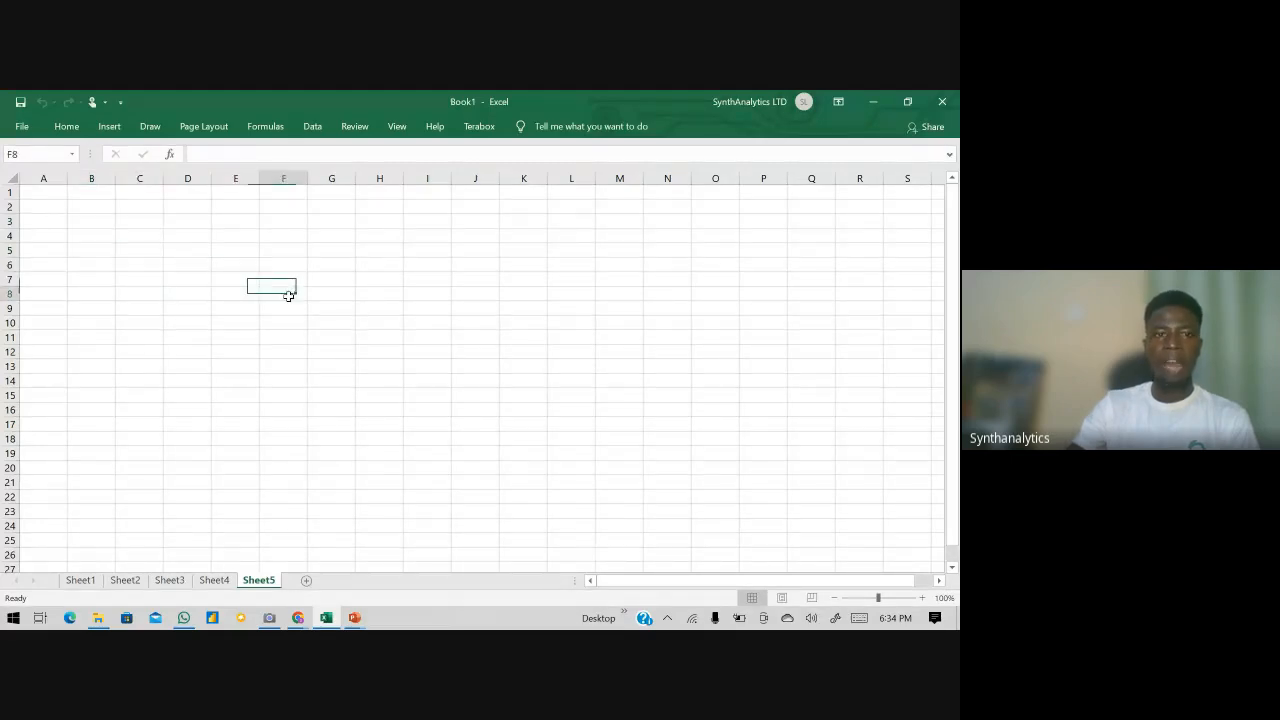
pyautogui.click(228, 310)
pyautogui.click(144, 314)
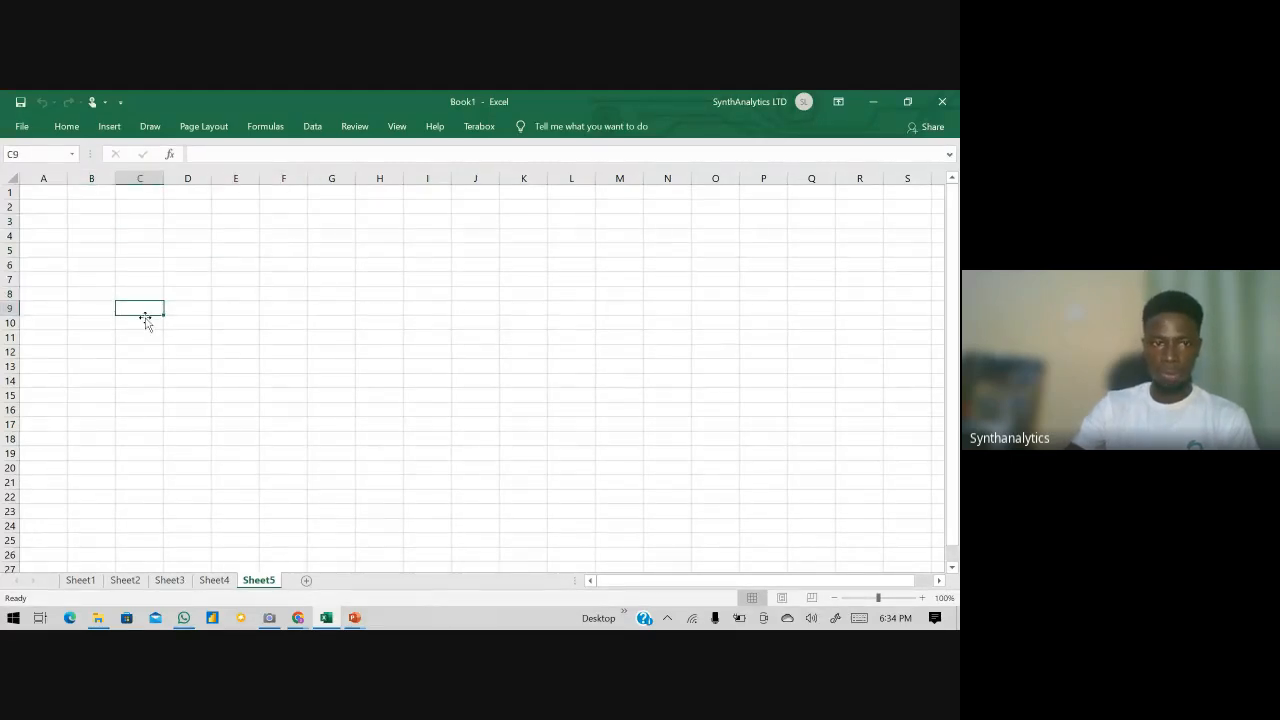
pyautogui.click(140, 264)
pyautogui.click(294, 266)
pyautogui.click(349, 266)
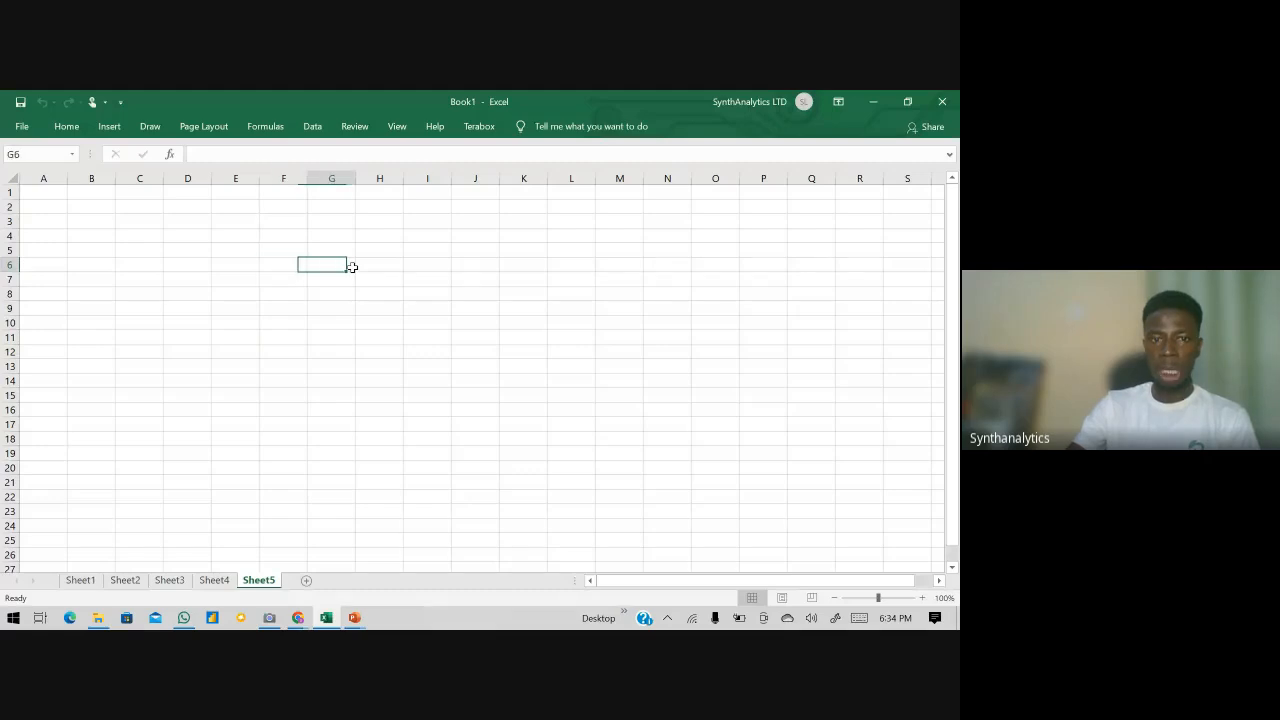
pyautogui.click(210, 349)
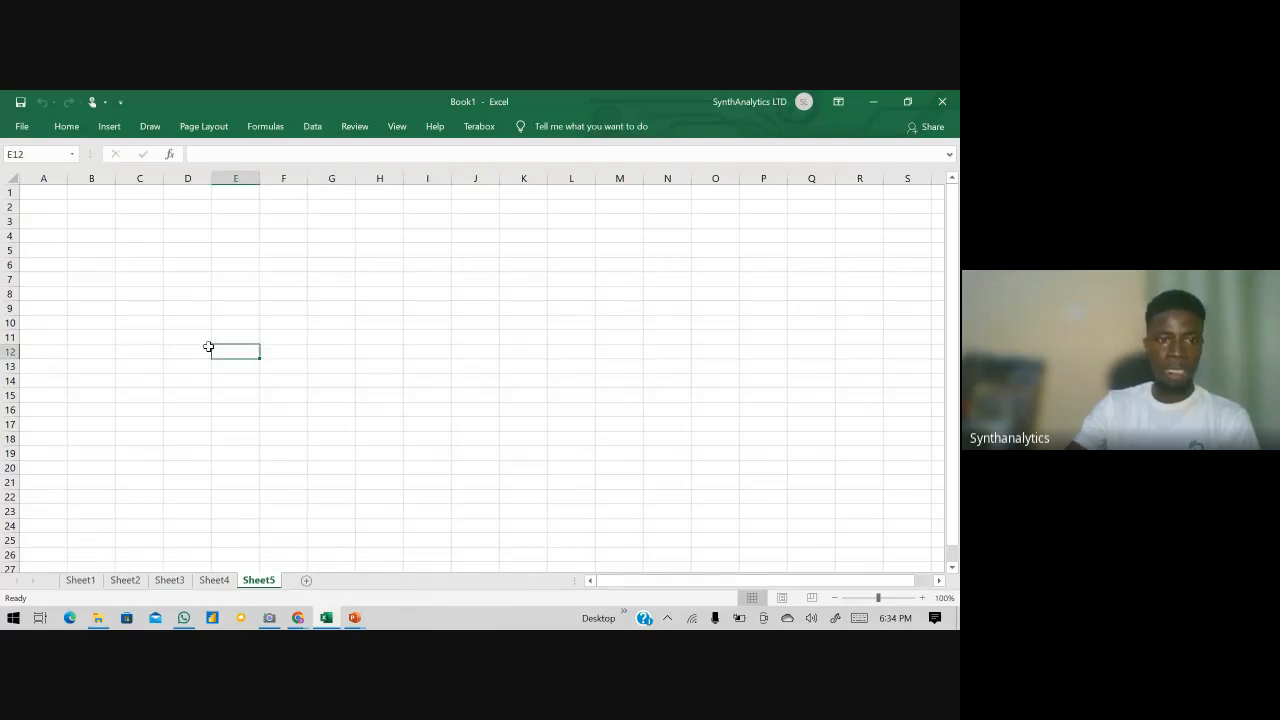
pyautogui.click(189, 322)
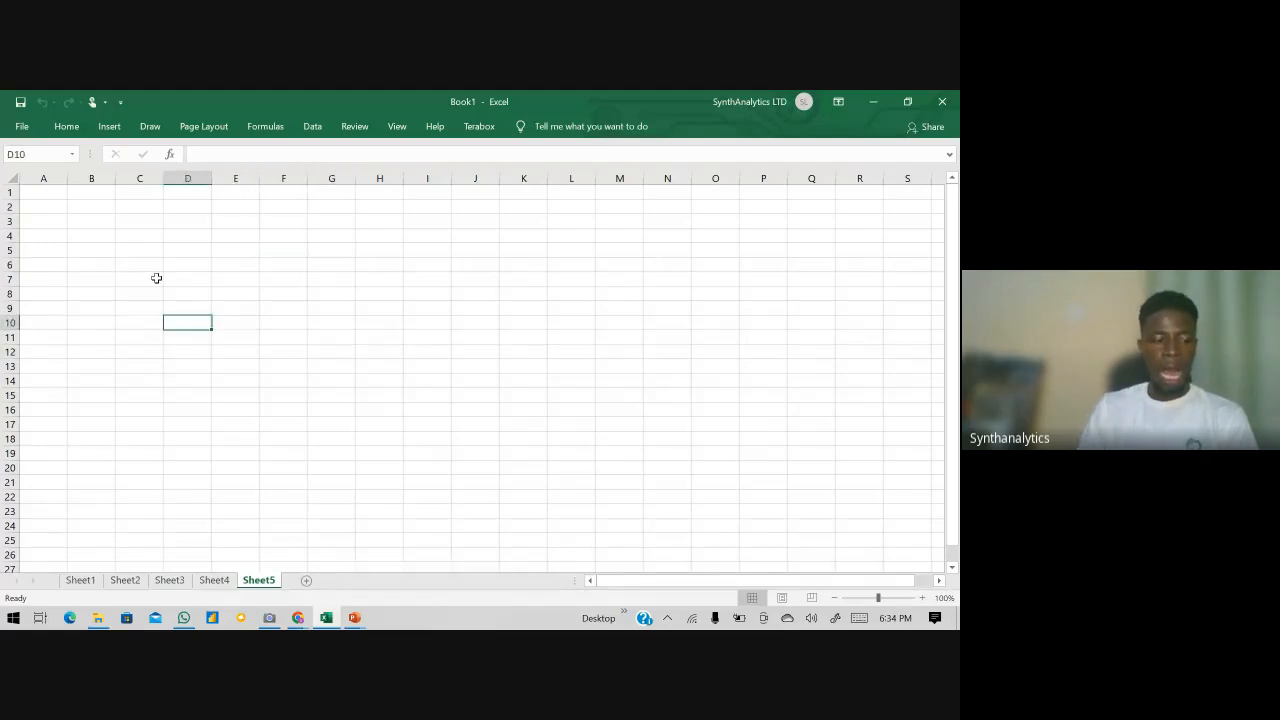
# - Enter the text "Cell" in cell B6 of Sheet5
pyautogui.click(95, 262)
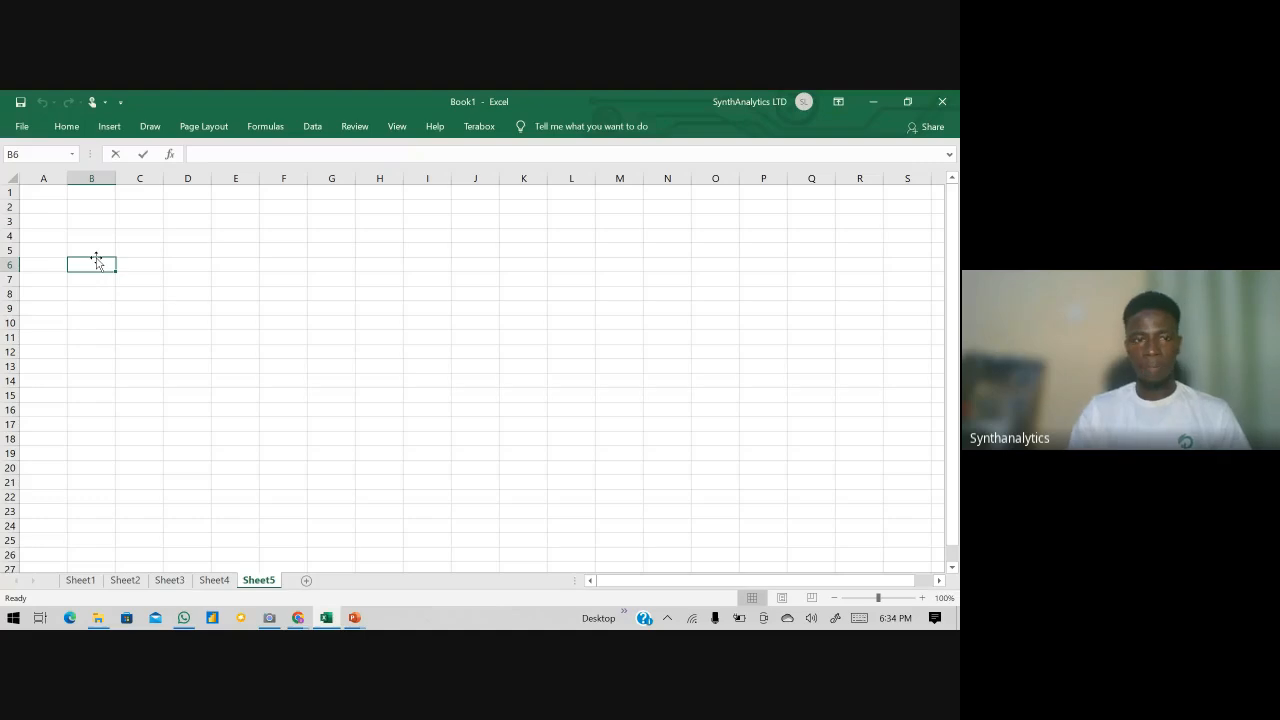
pyautogui.write('Cell')
pyautogui.press('Return')
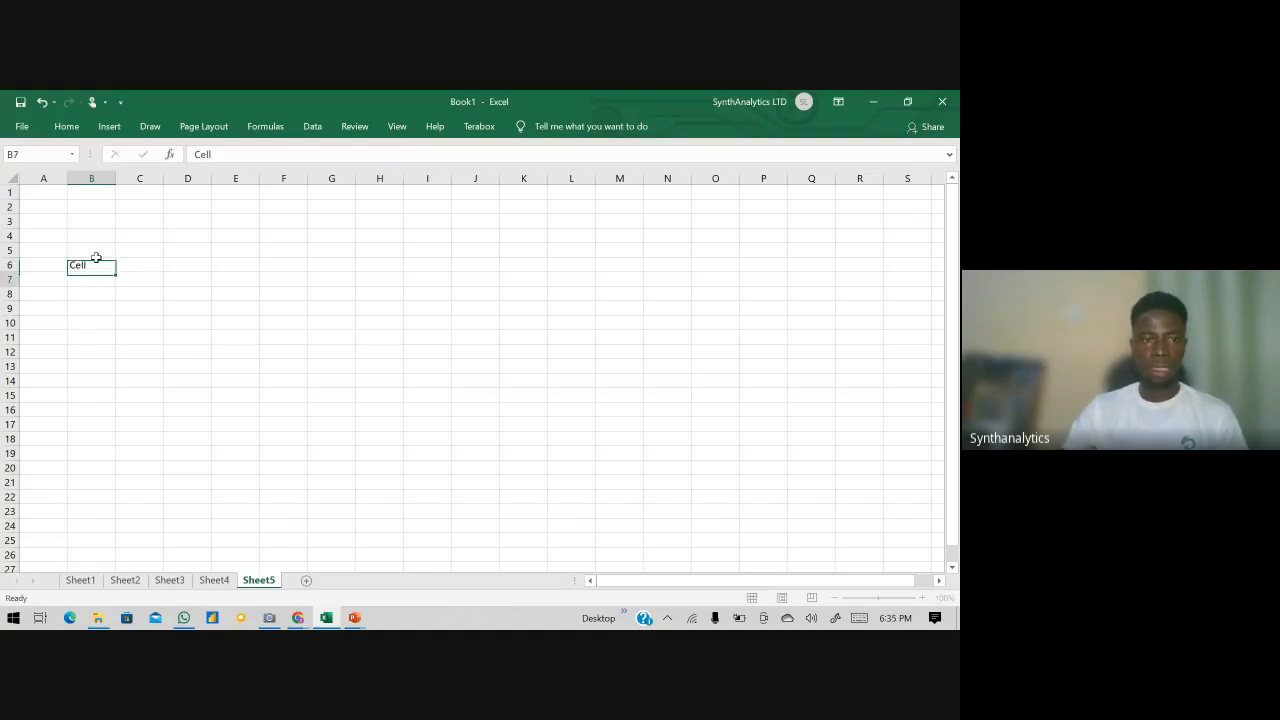
pyautogui.click(80, 265)
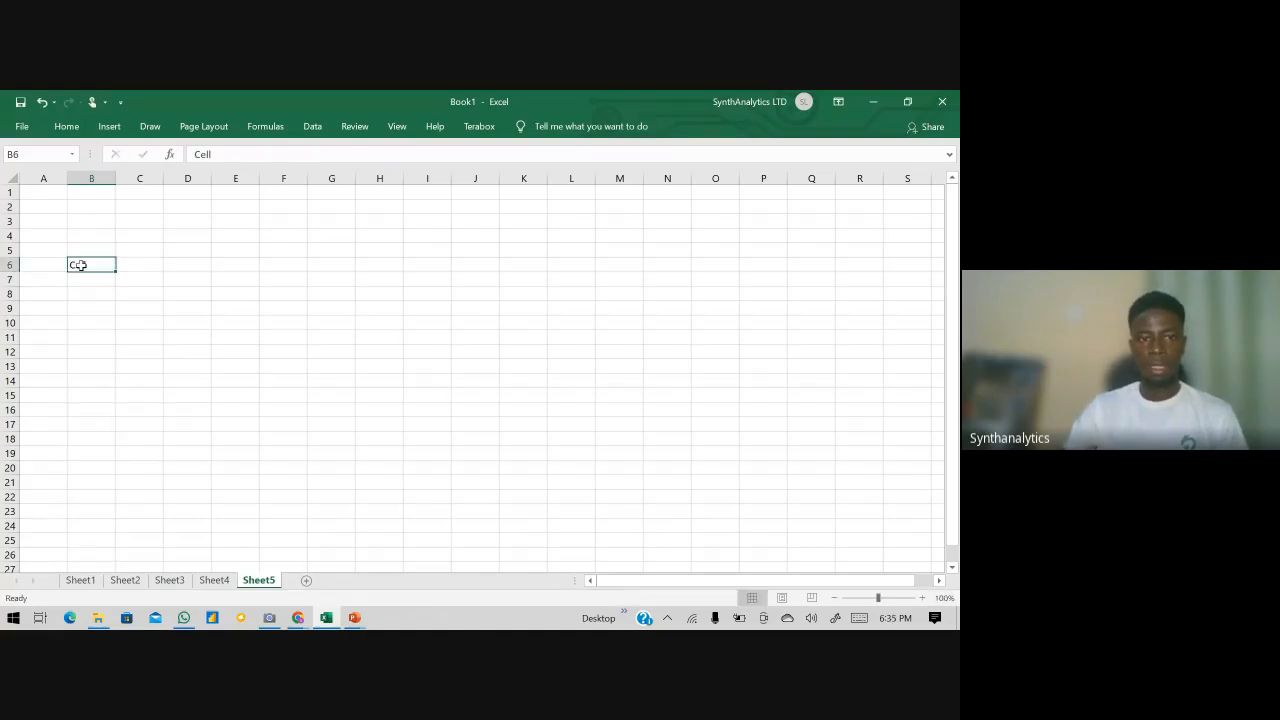
pyautogui.click(139, 337)
pyautogui.click(390, 323)
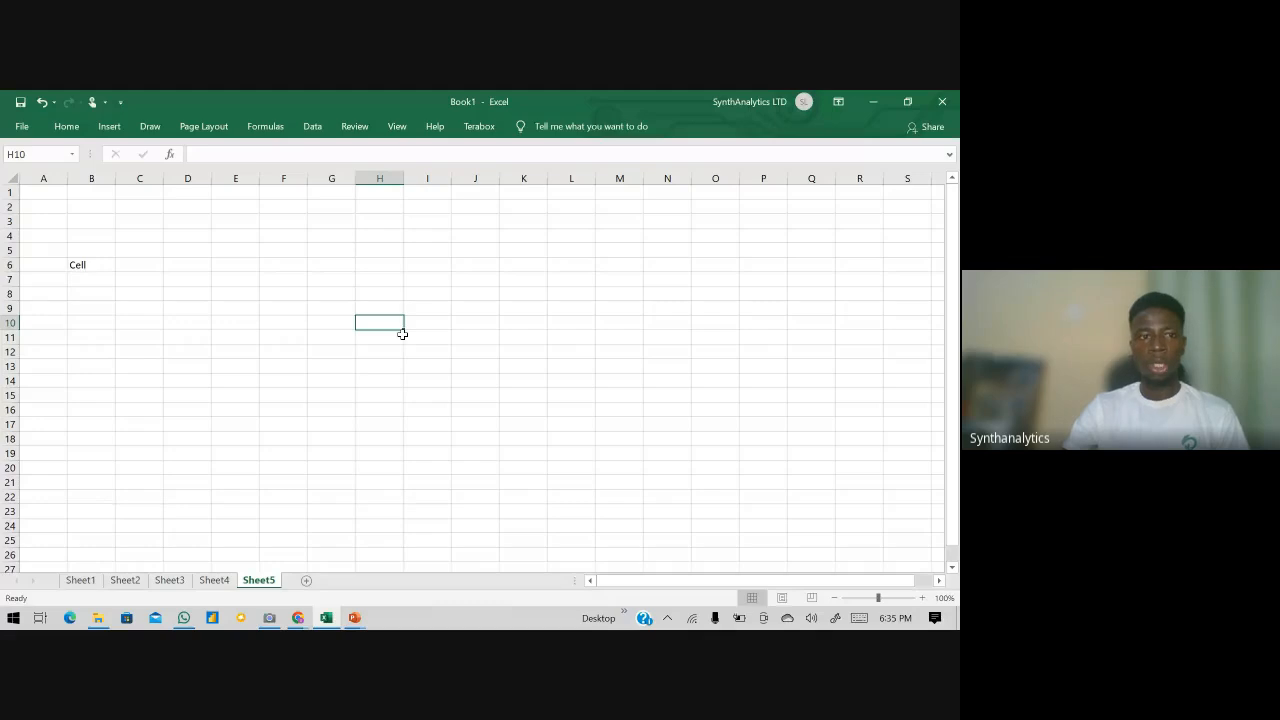
pyautogui.click(474, 338)
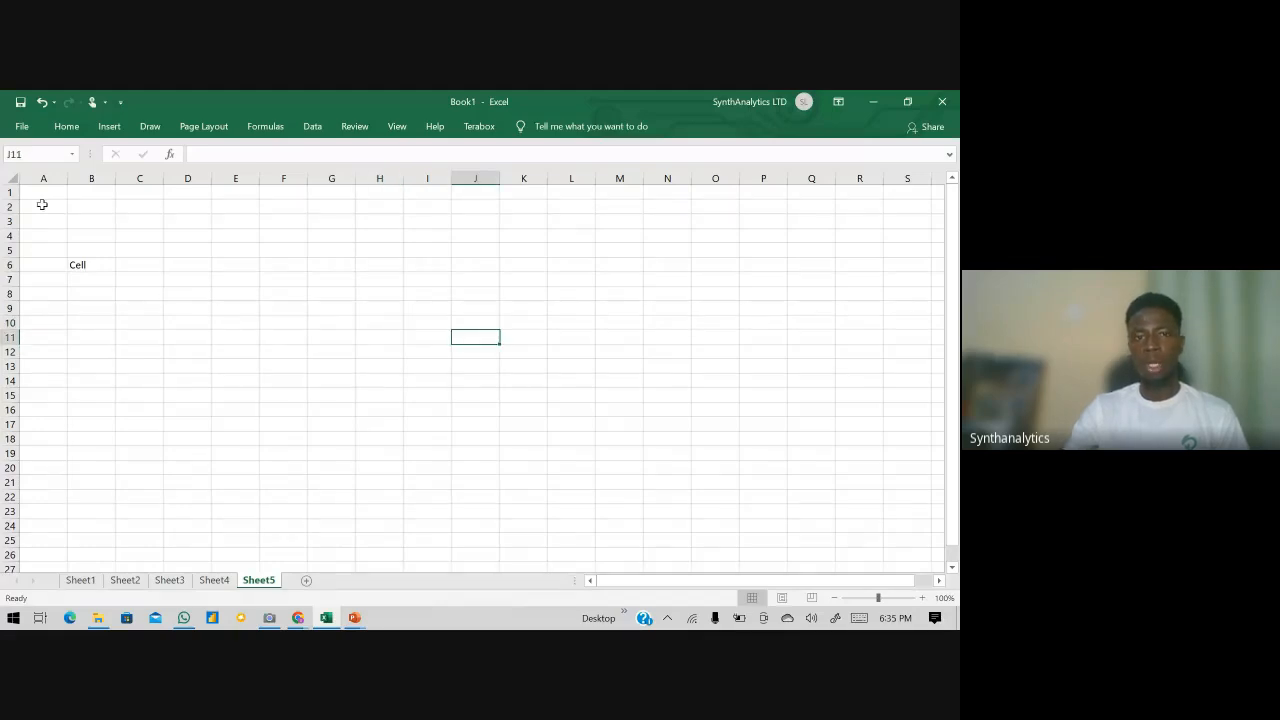
pyautogui.moveTo(42, 204); pyautogui.dragTo(354, 394)
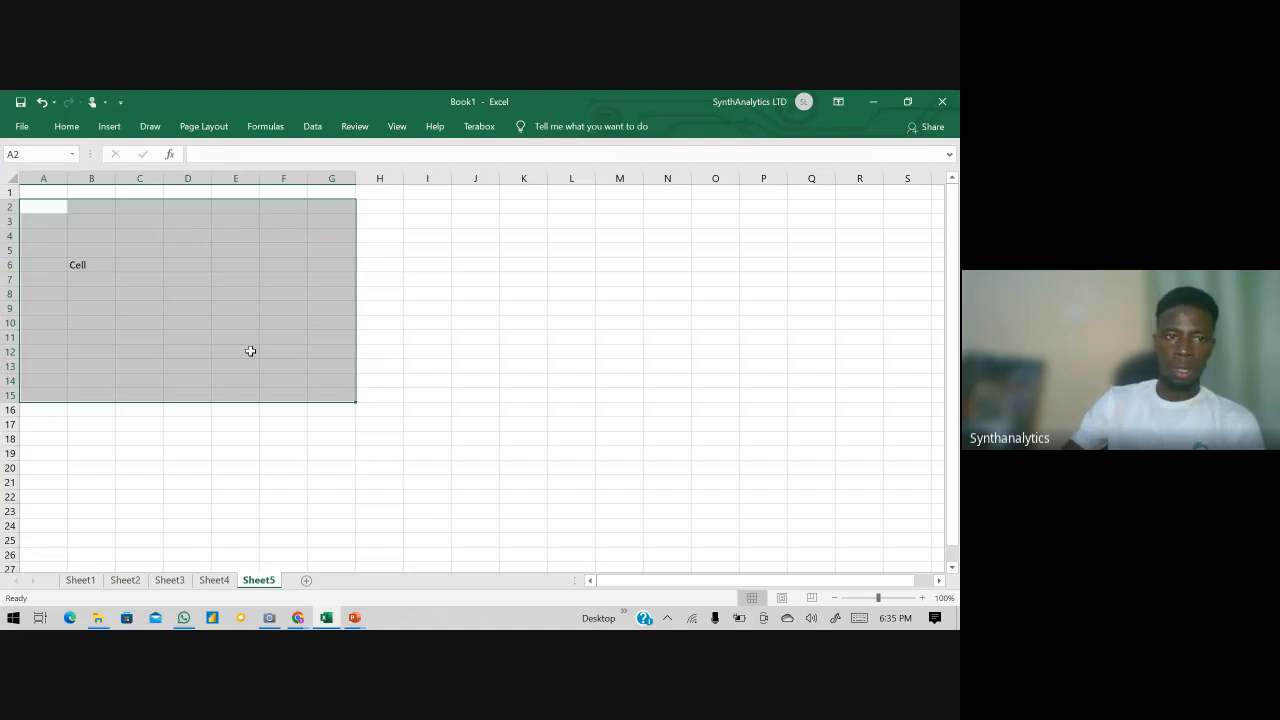
pyautogui.click(139, 293)
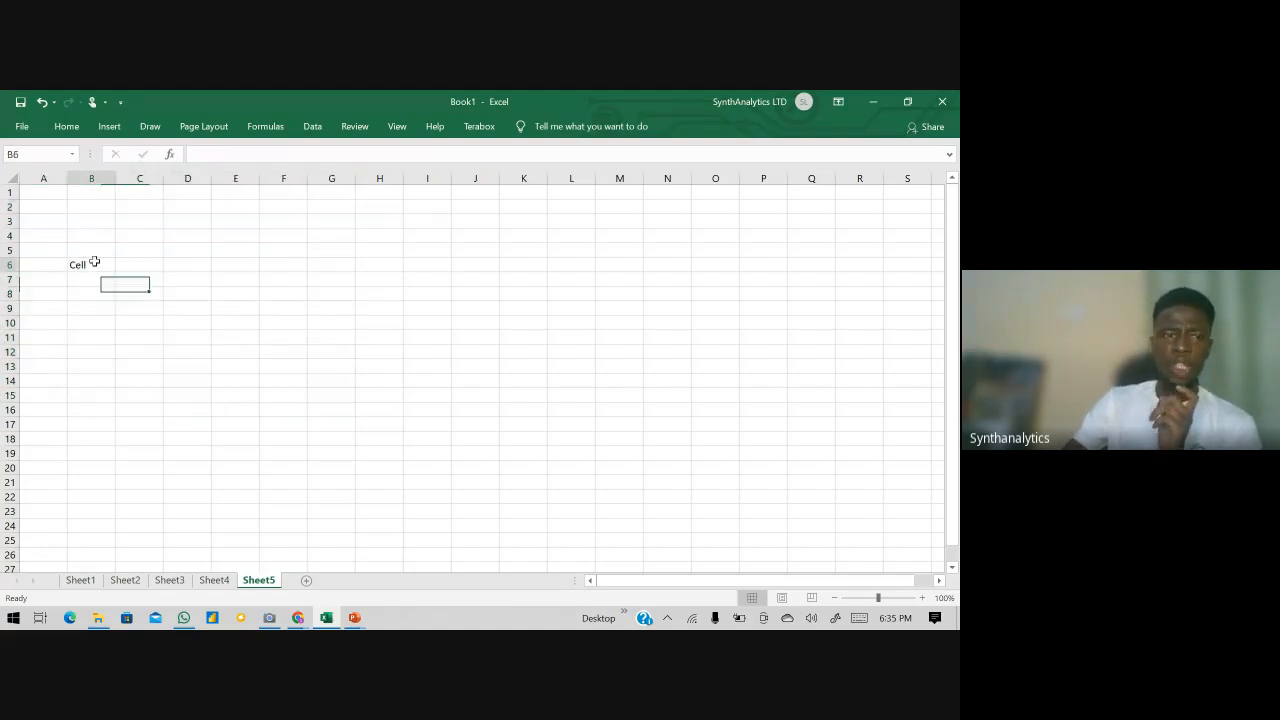
pyautogui.click(84, 265)
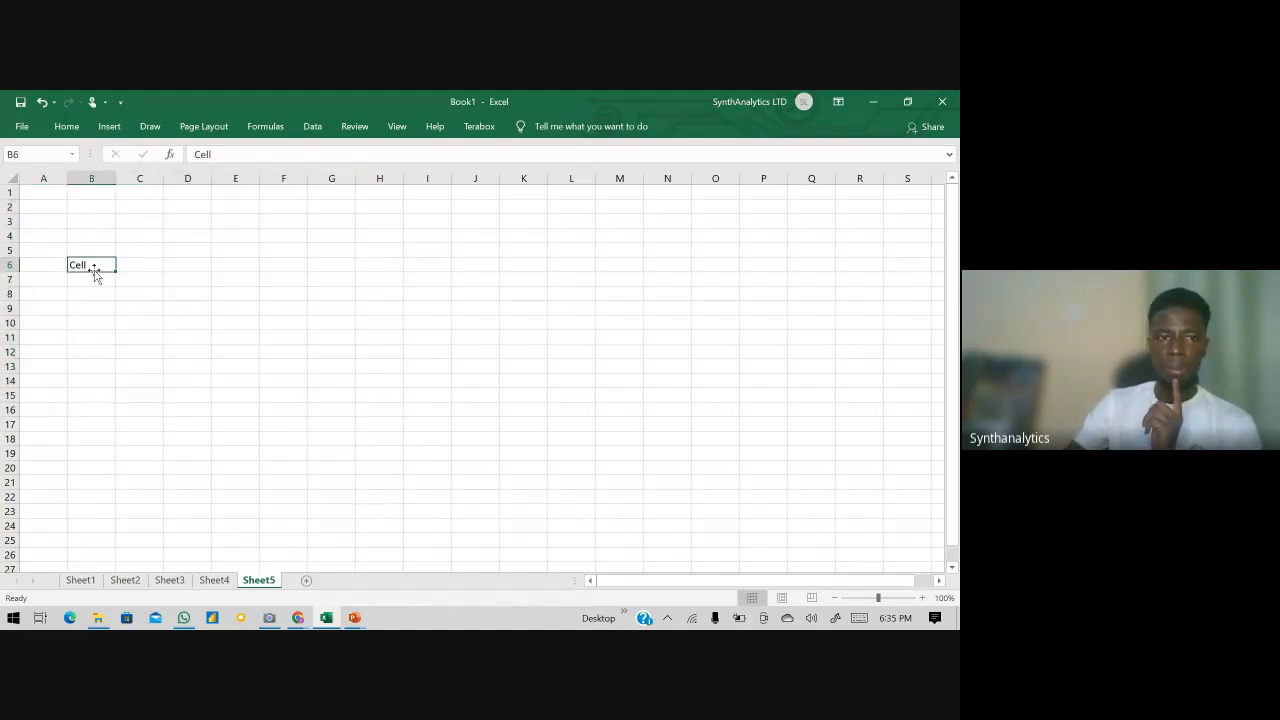
# - Enter the heading "Cell Name" in cell H6
pyautogui.click(360, 263)
pyautogui.write('Cell N')
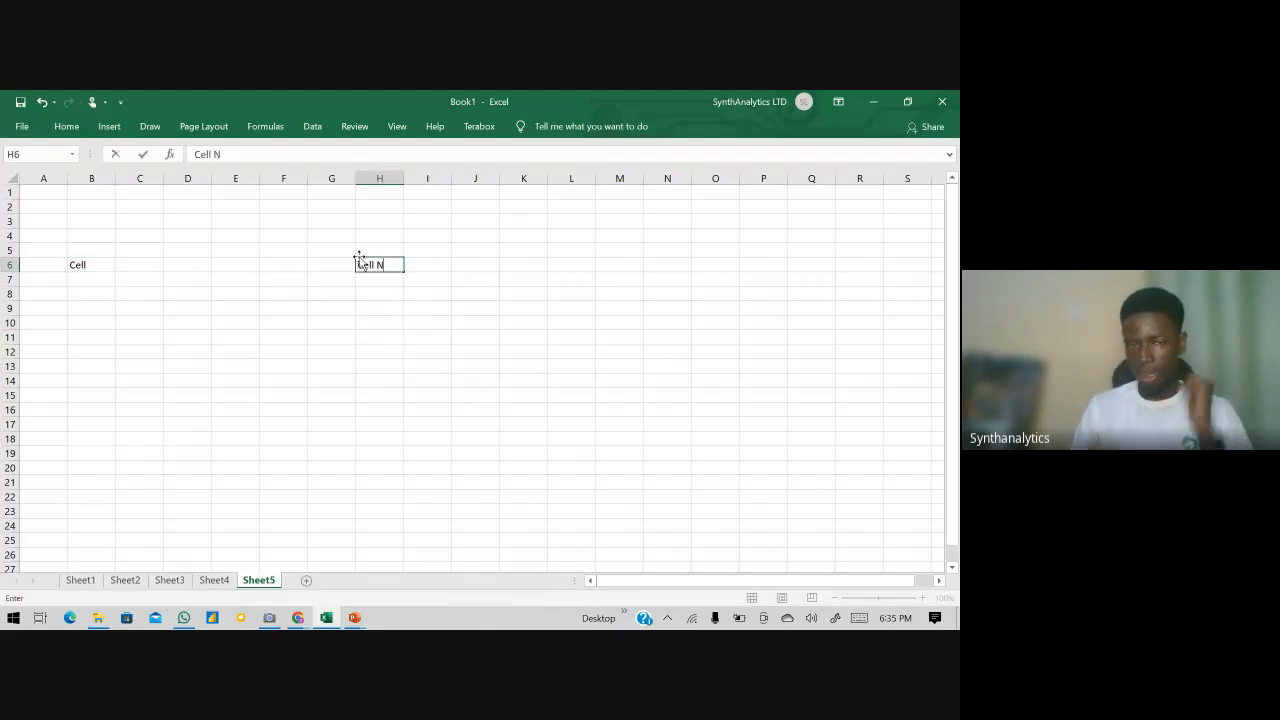
pyautogui.write('ame')
pyautogui.press('Return')
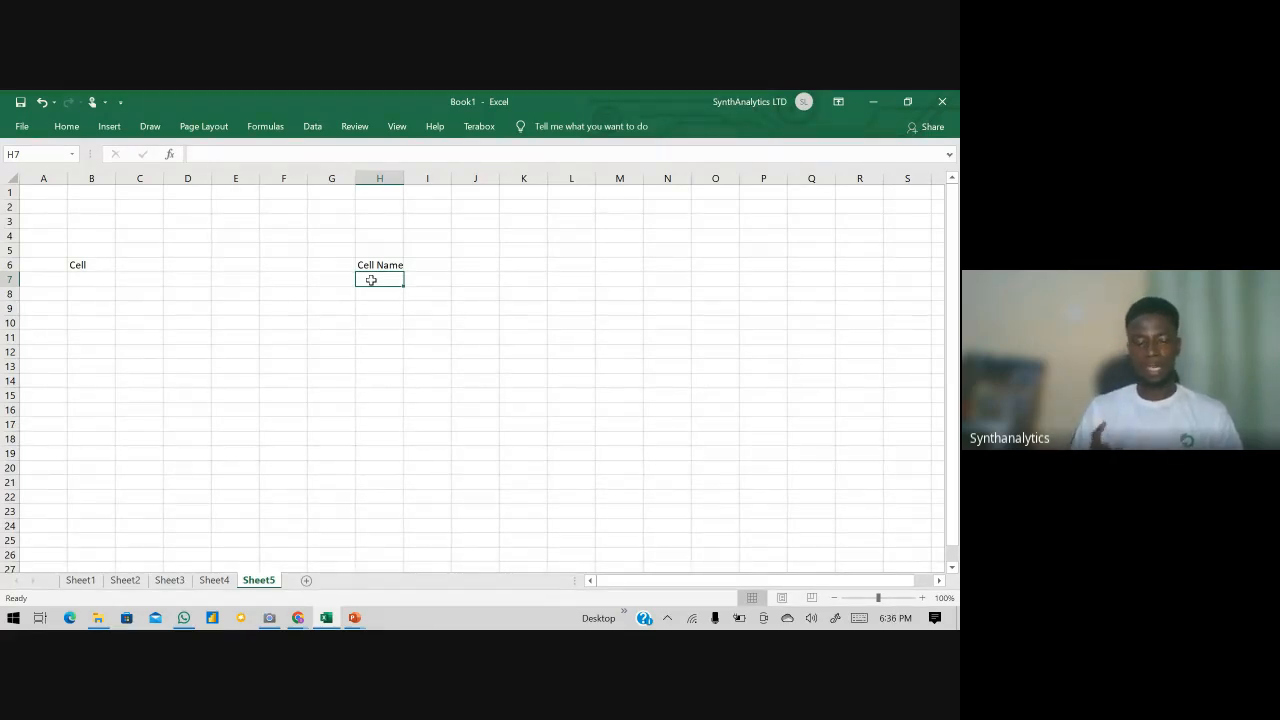
# - Enter the labels "Surname" in H7 and "First name" in H8 below the Cell Name heading
pyautogui.write('Surname')
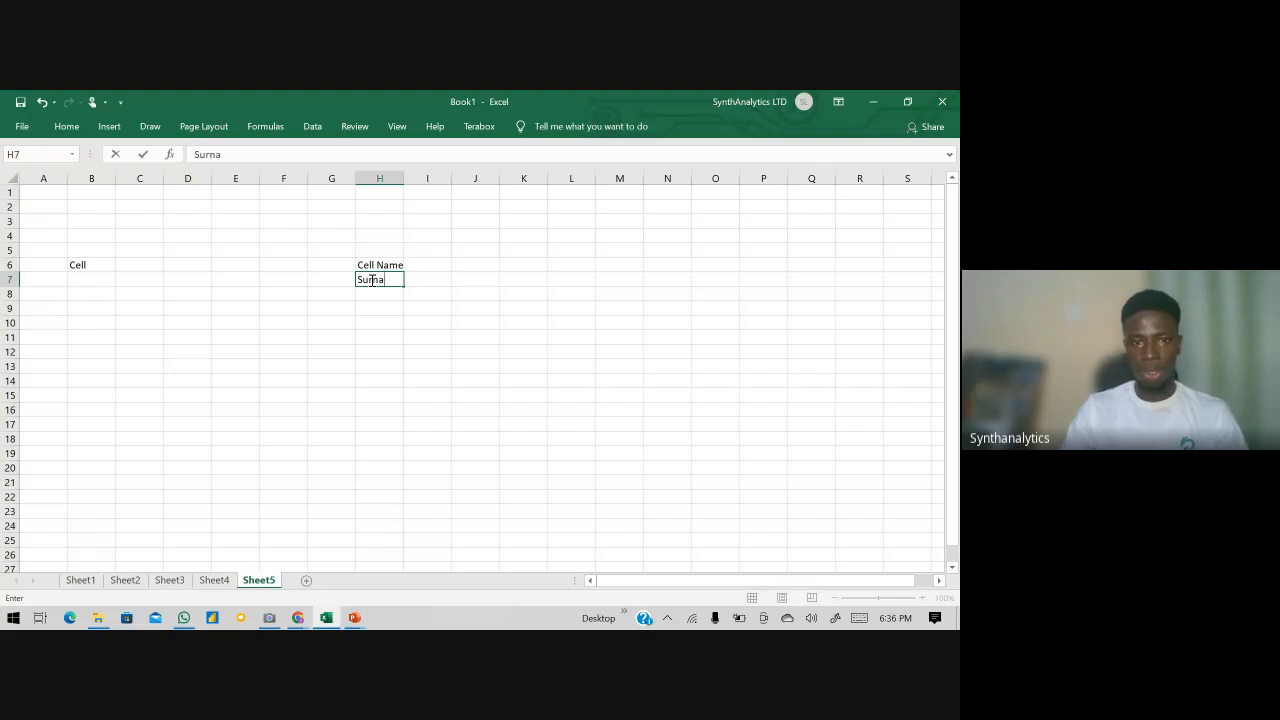
pyautogui.press('Return')
pyautogui.write('Fi')
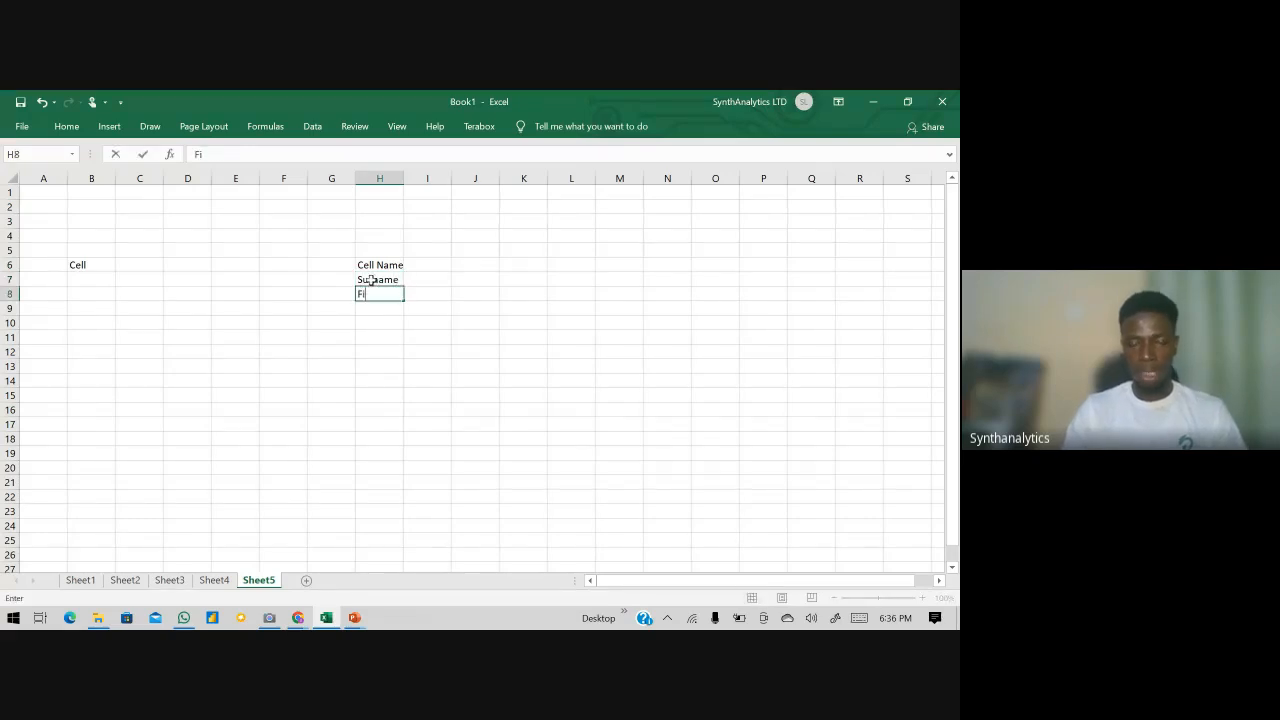
pyautogui.write('rst name')
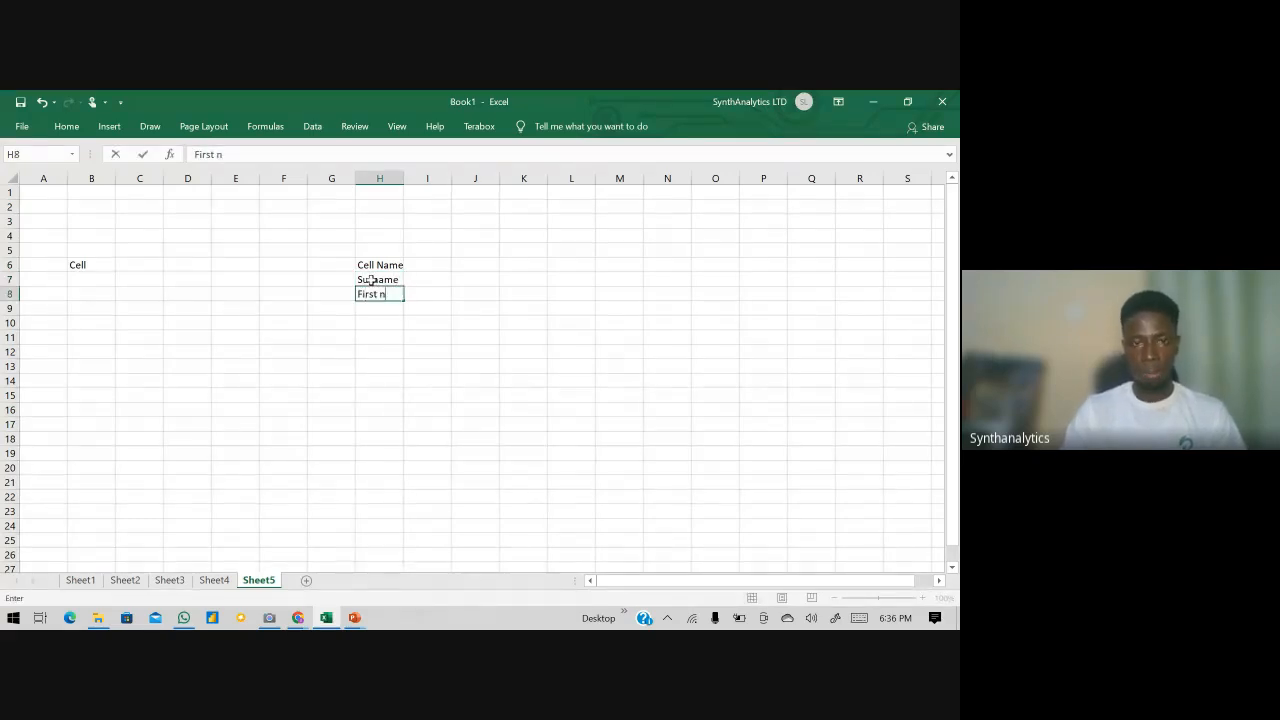
pyautogui.press('Return')
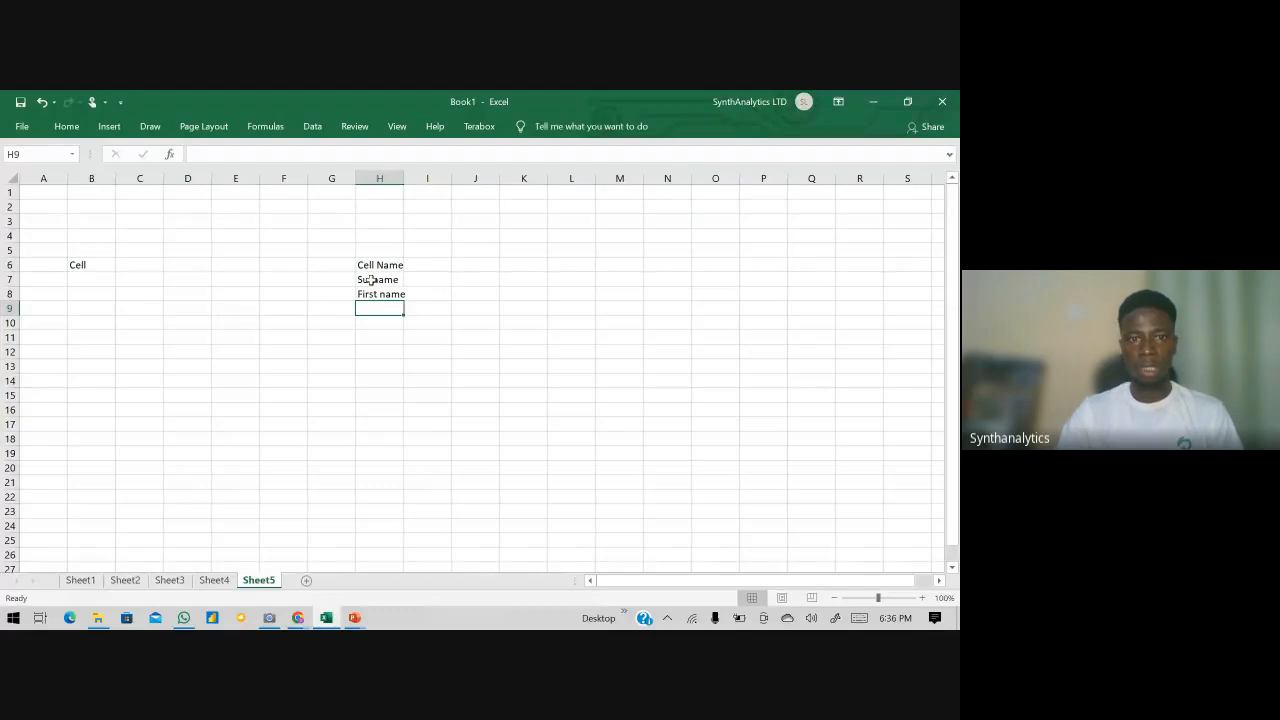
# - Widen column H slightly so that the "First name" label fits inside its cell
pyautogui.click(383, 281)
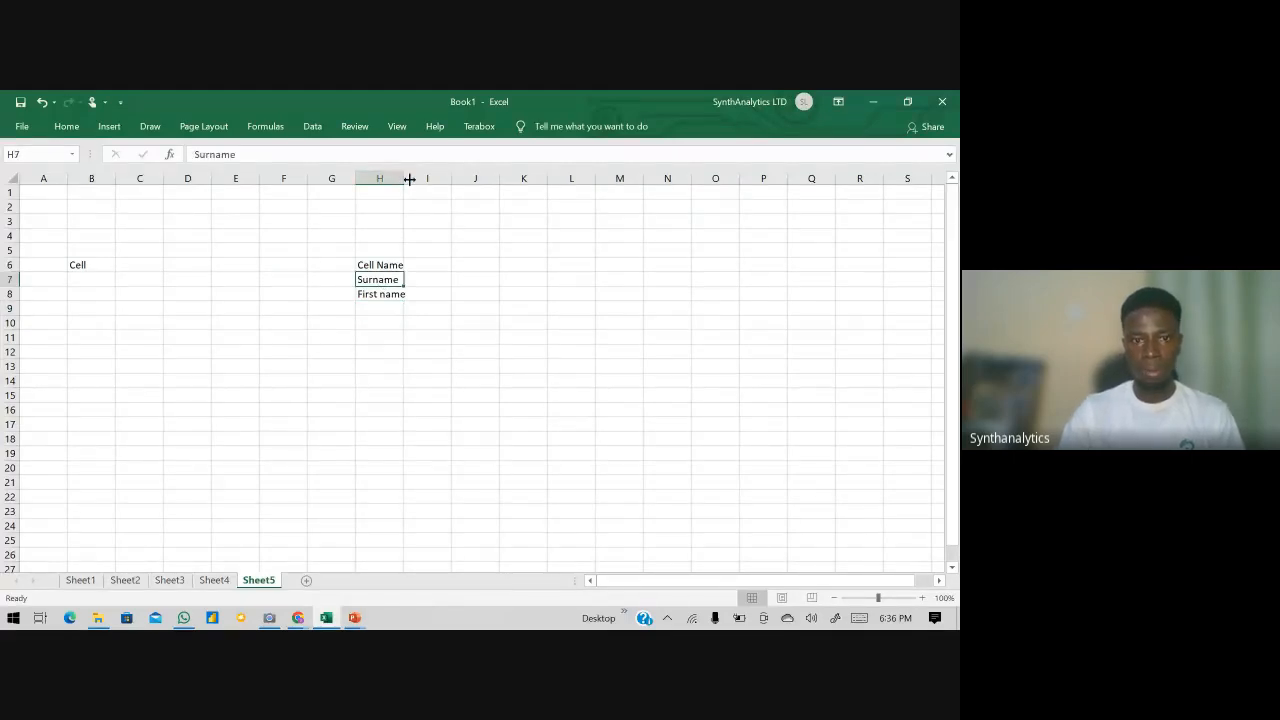
pyautogui.moveTo(409, 179); pyautogui.dragTo(409, 178)
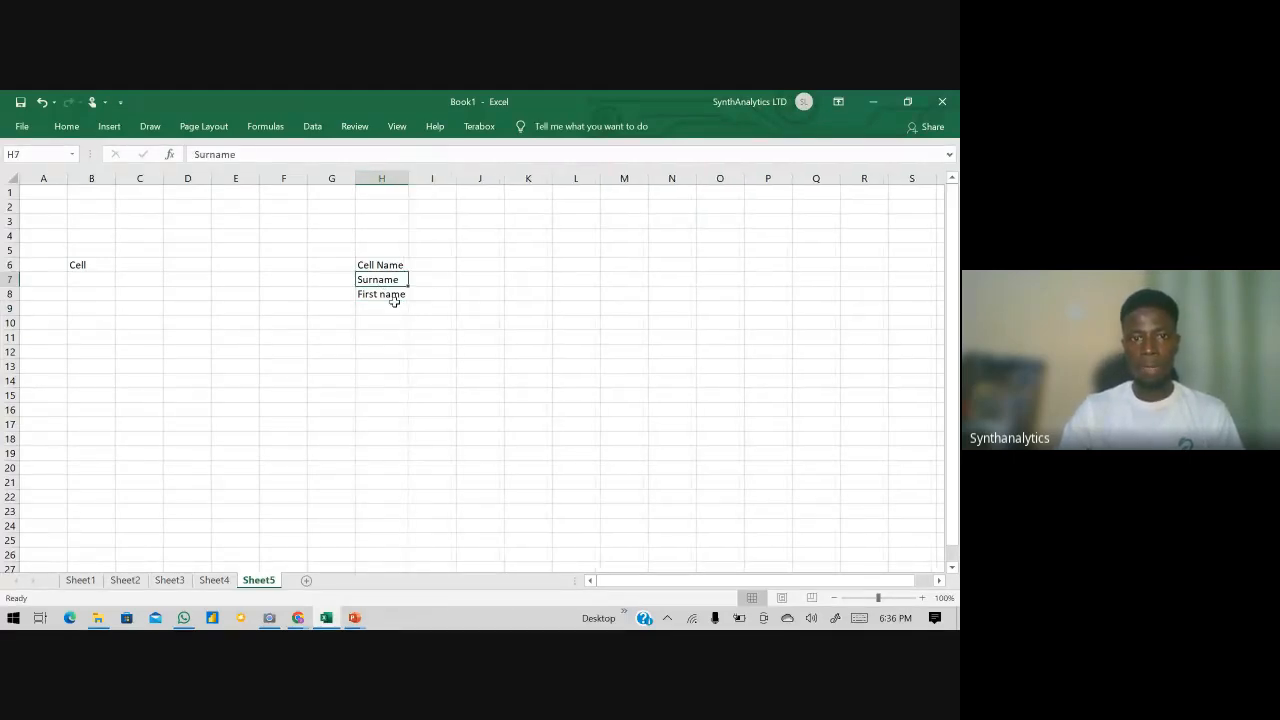
pyautogui.click(427, 279)
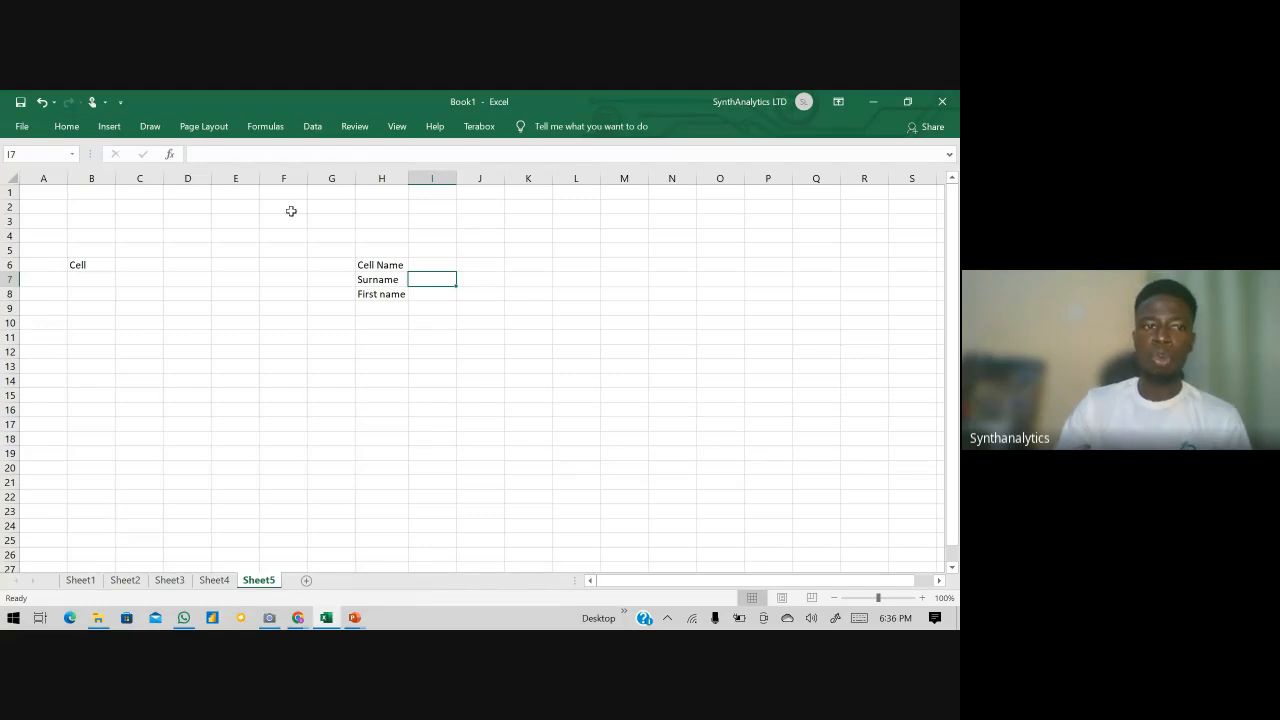
# - Select row 2, the block of rows 1 to 22, and rows 1 and 5 individually to examine how rows run
pyautogui.click(11, 207)
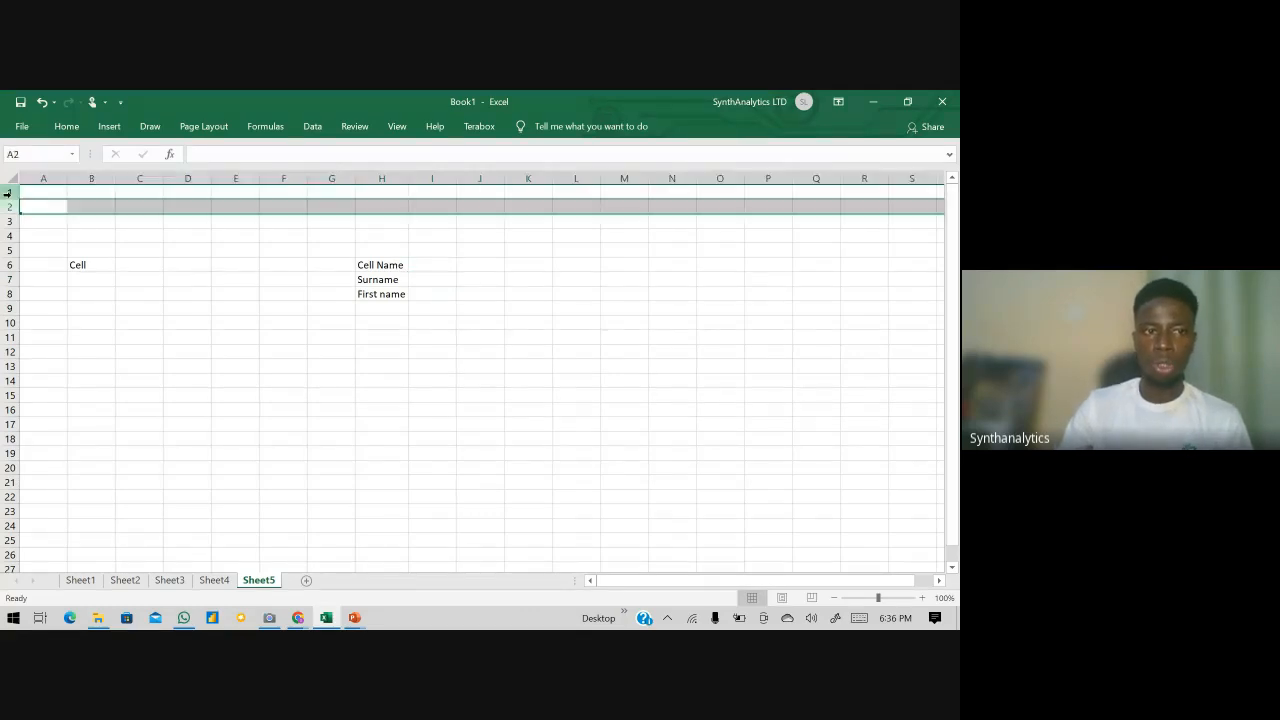
pyautogui.moveTo(10, 193); pyautogui.dragTo(5, 495)
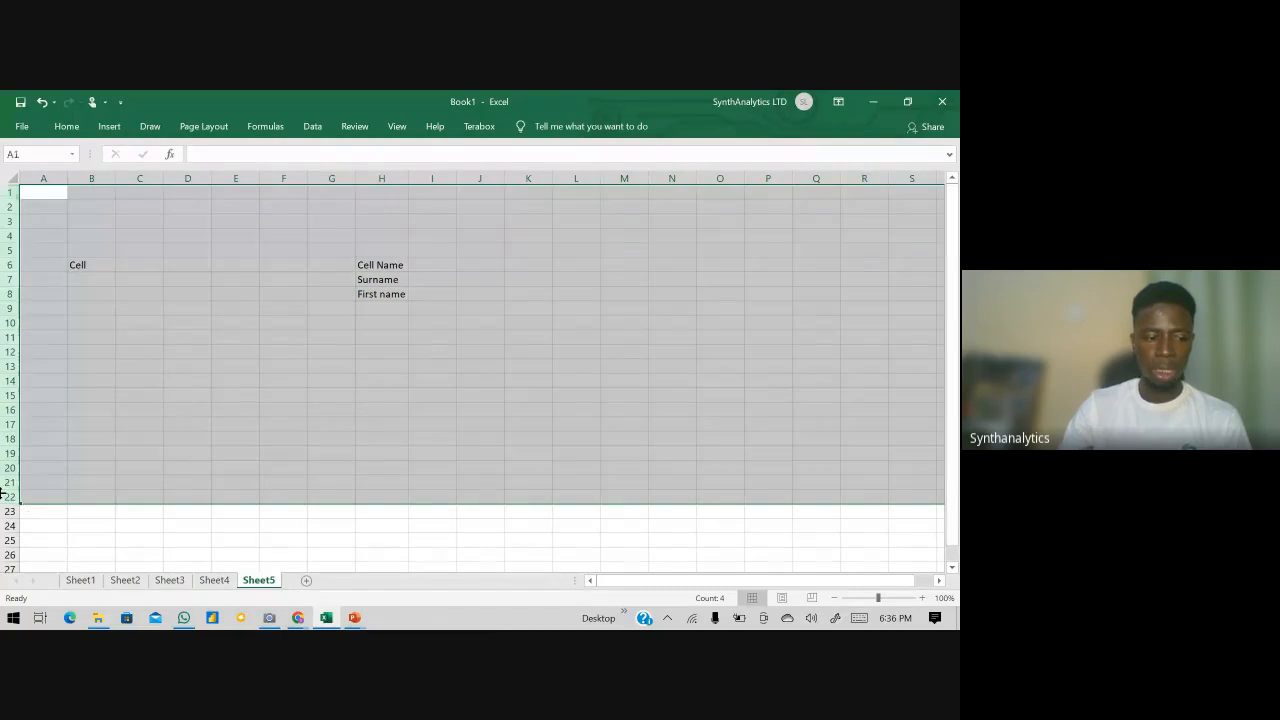
pyautogui.click(5, 193)
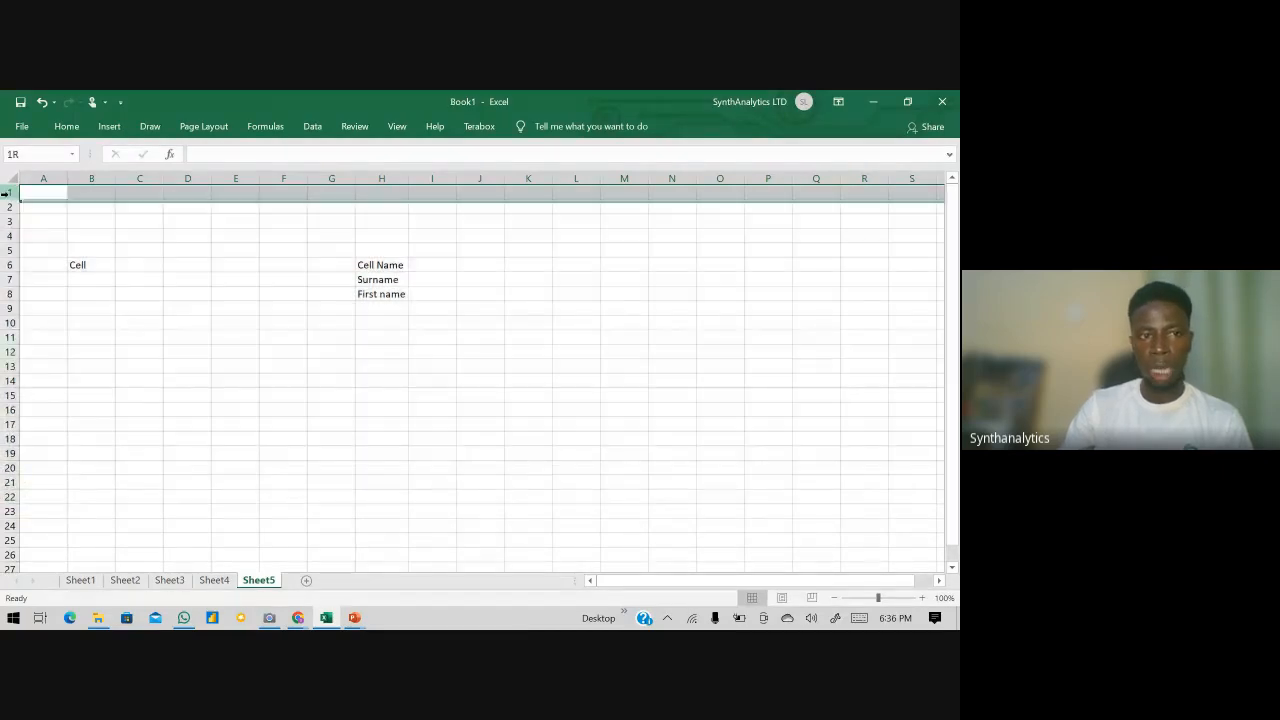
pyautogui.click(5, 250)
pyautogui.moveTo(8, 272); pyautogui.dragTo(8, 275)
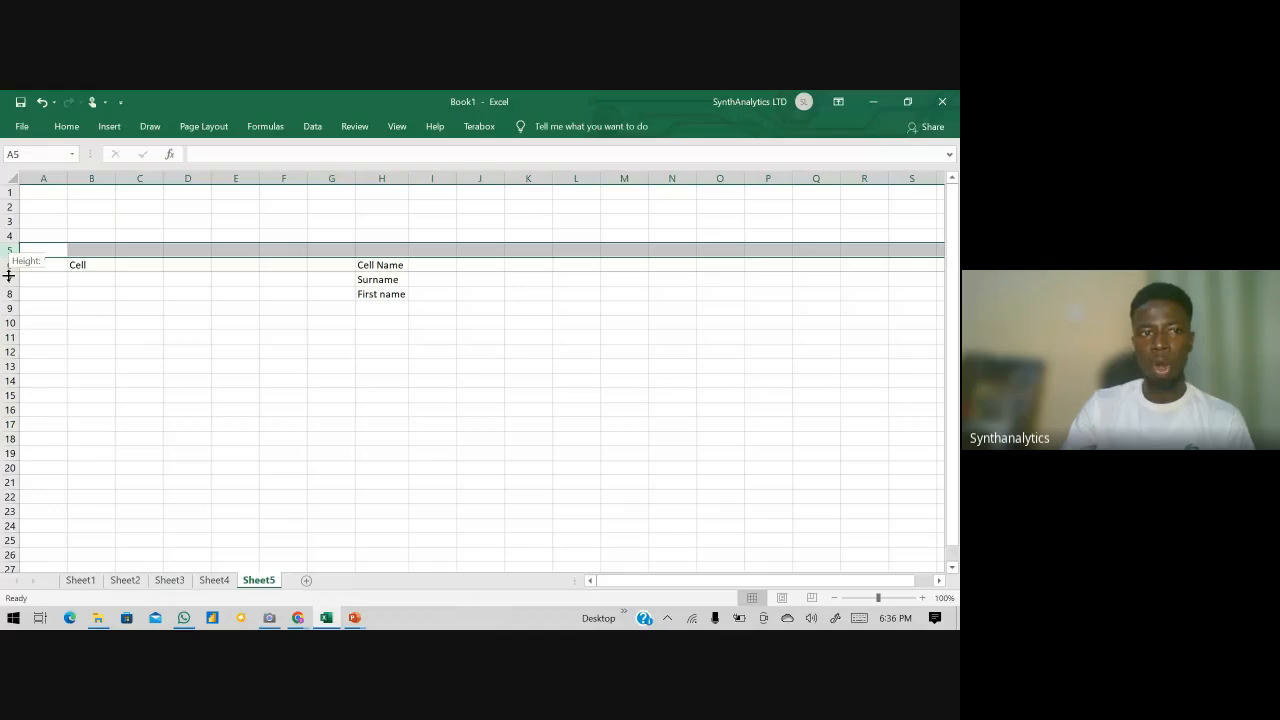
# - Select whole columns such as E, A and C, alternating with rows 1 and 2, to compare columns with rows
pyautogui.click(55, 178)
pyautogui.moveTo(79, 178); pyautogui.dragTo(235, 177)
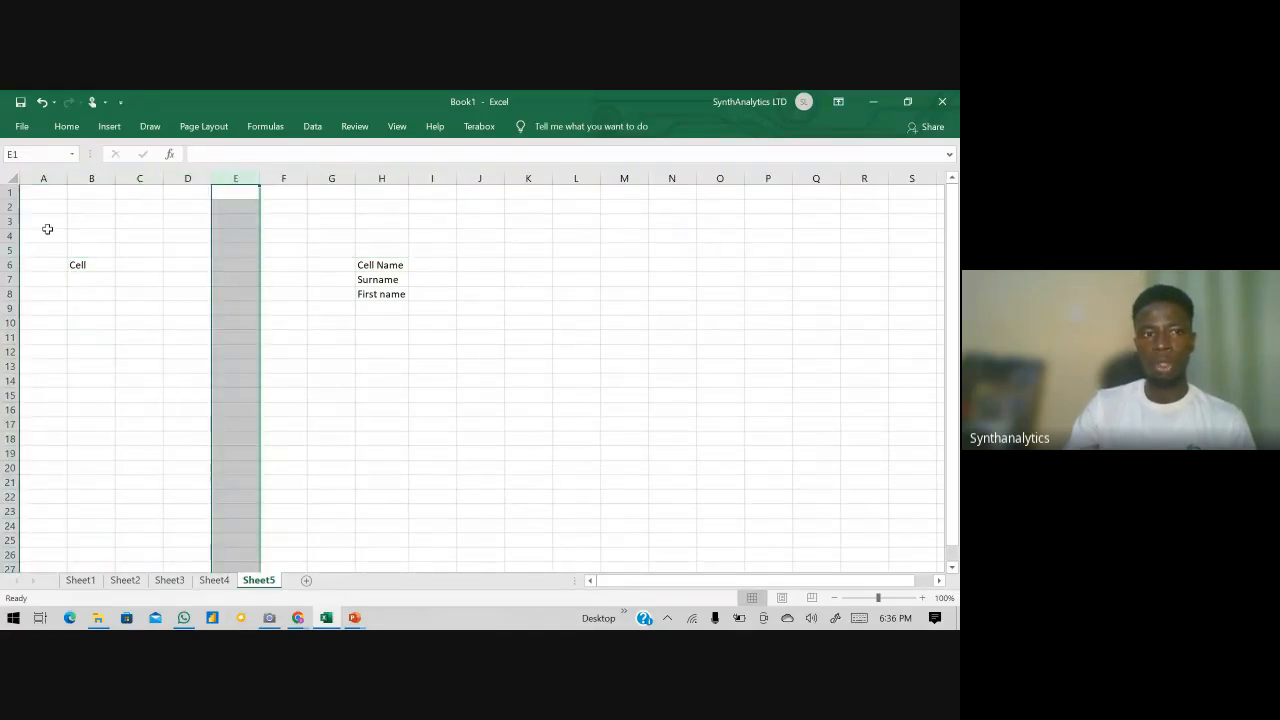
pyautogui.hotkey('ctrl', 'z')
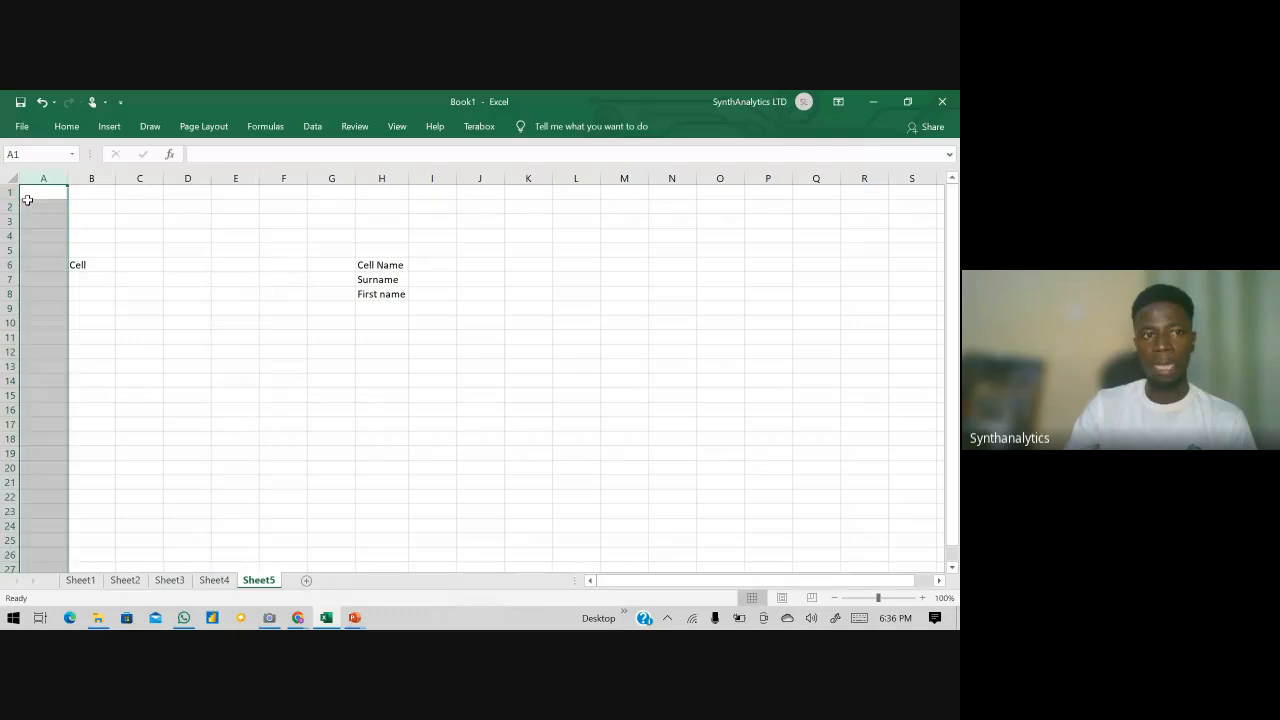
pyautogui.click(10, 192)
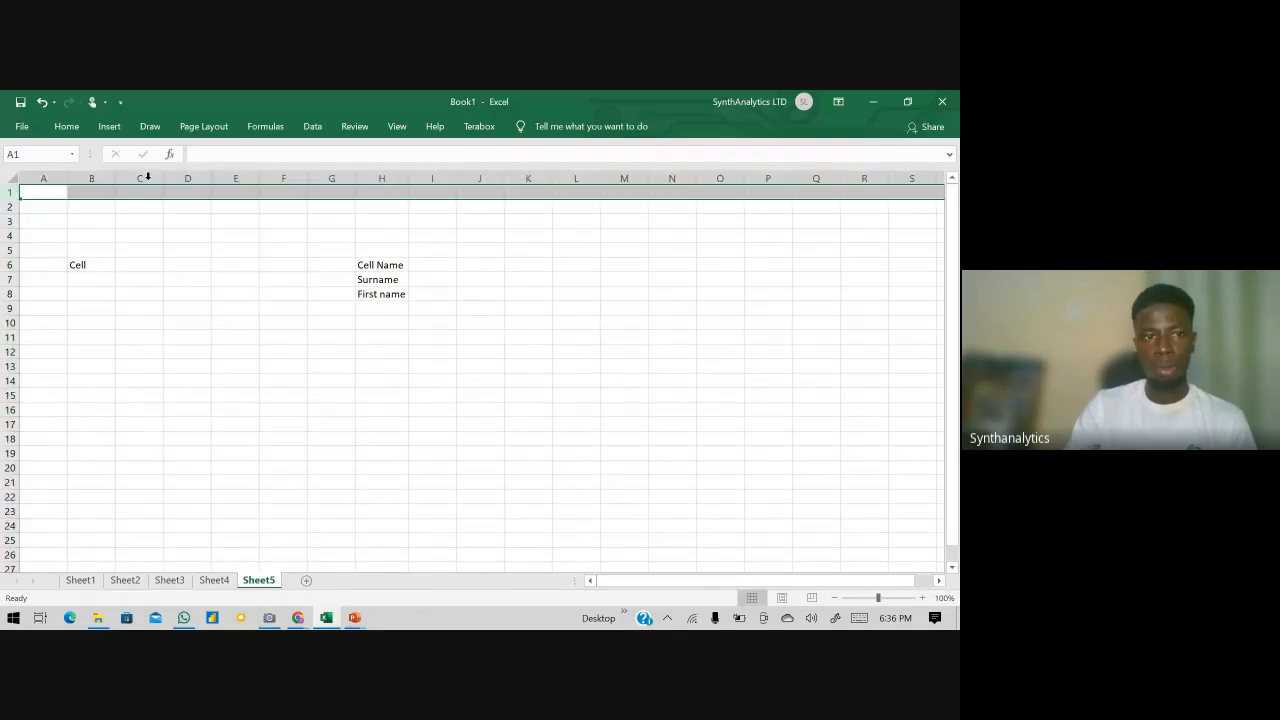
pyautogui.click(139, 177)
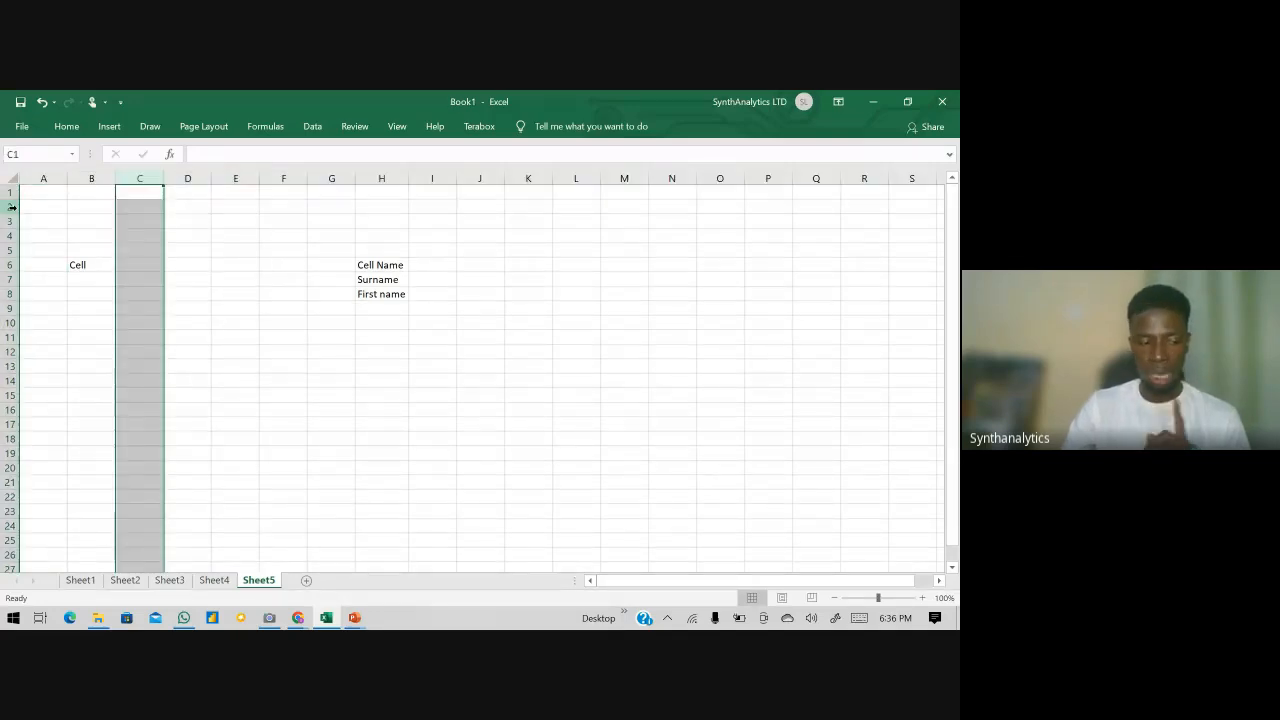
pyautogui.click(10, 207)
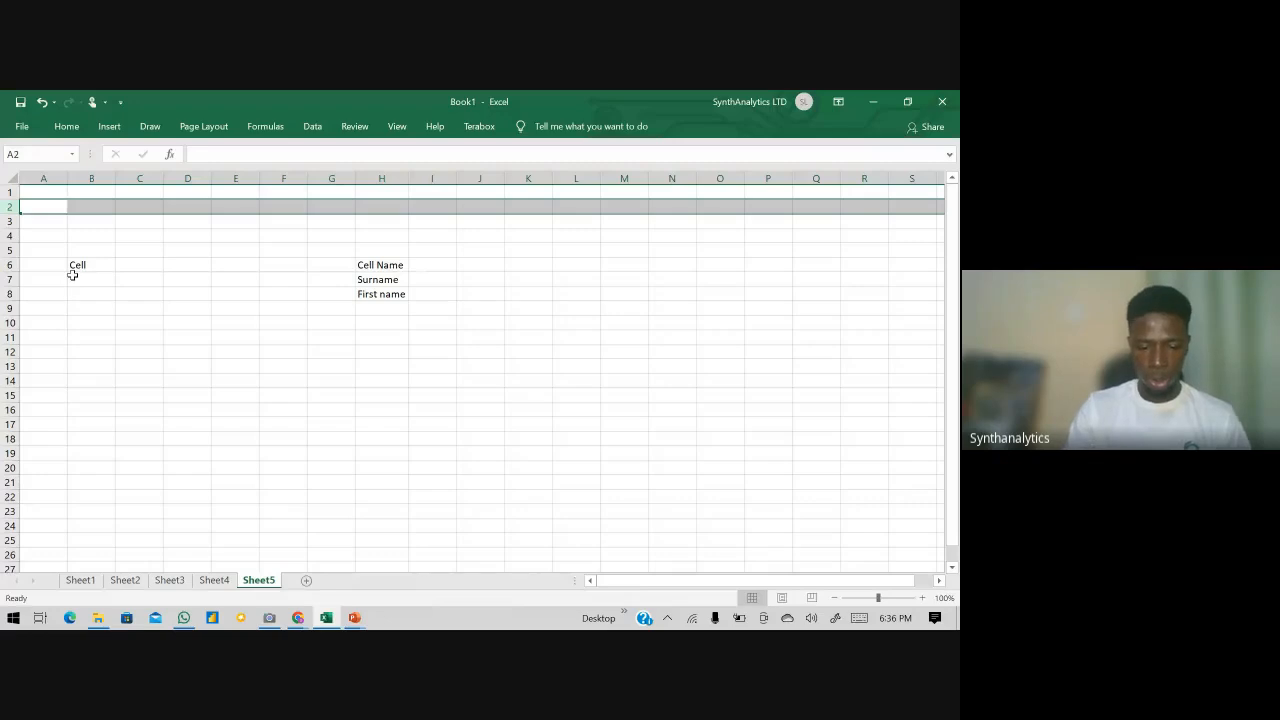
# - Enter the label "Columns" in cell B7, below the "Cell" label
pyautogui.click(72, 277)
pyautogui.write('Cell')
pyautogui.press('BackSpace')
pyautogui.press('BackSpace')
pyautogui.press('BackSpace')
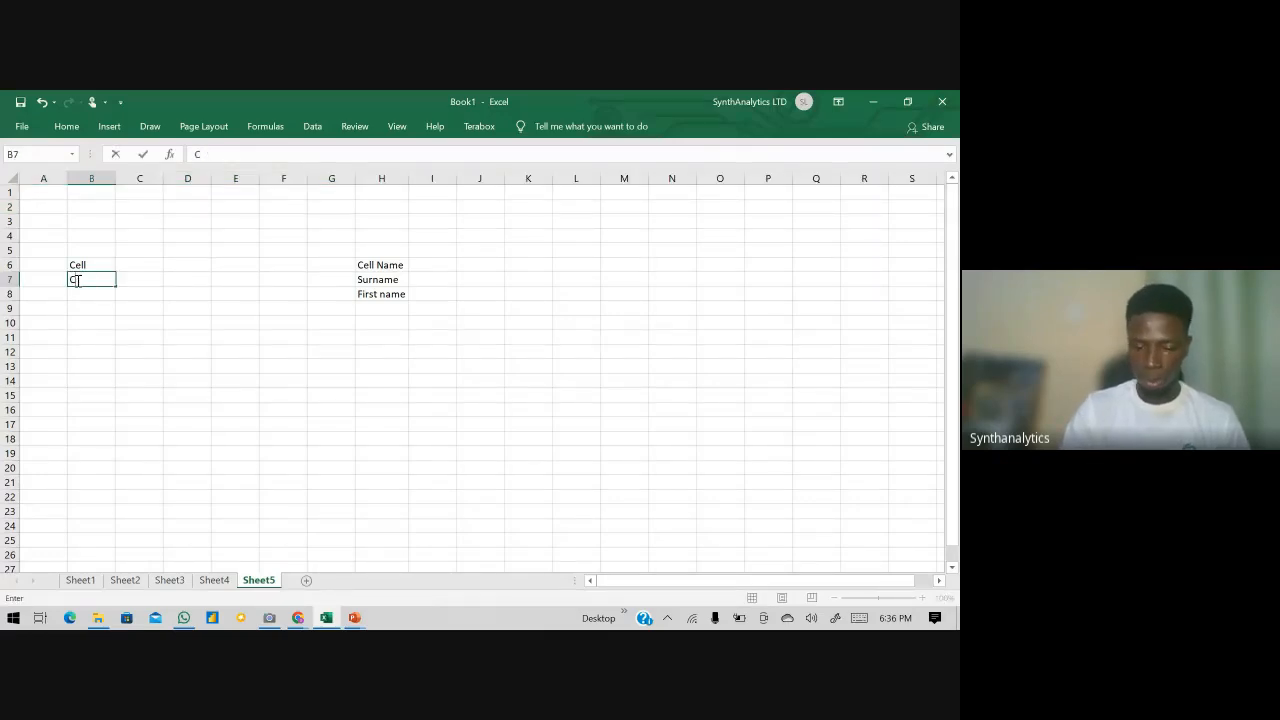
pyautogui.write('olumns')
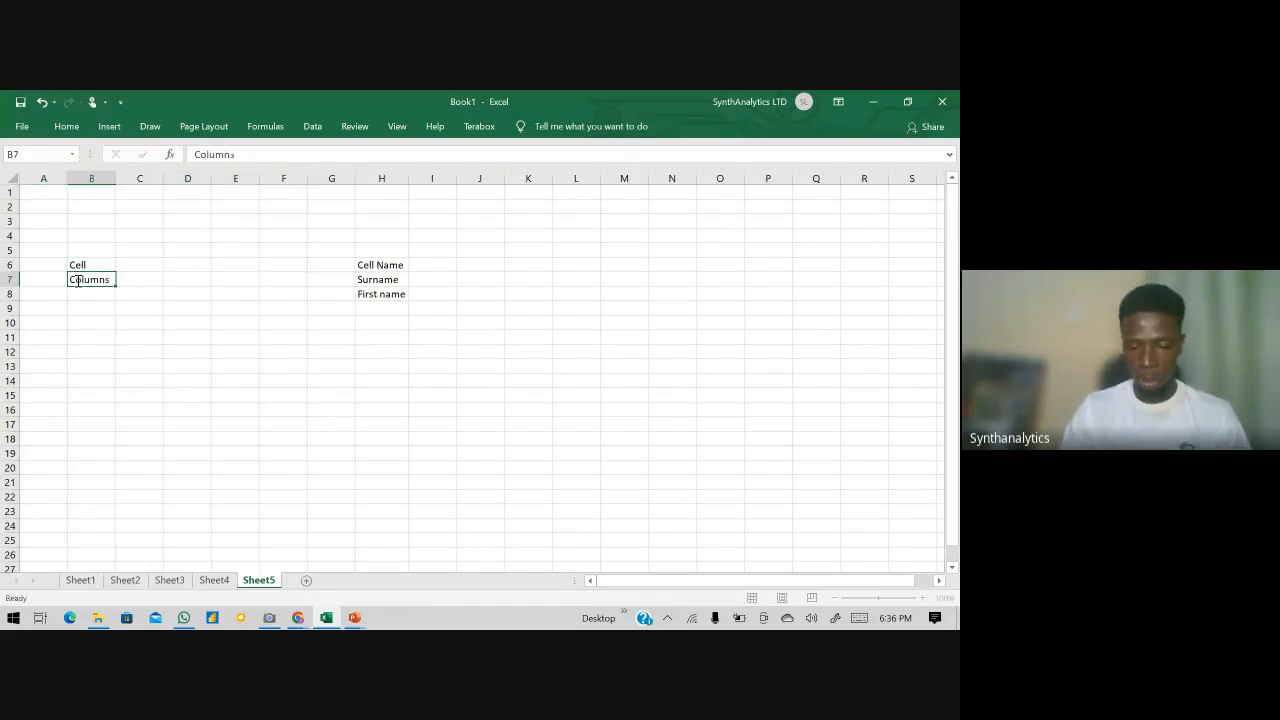
pyautogui.press('Return')
# - Enter the label "Rows" with a capital R in cell B8, below "Columns"
pyautogui.write('rows')
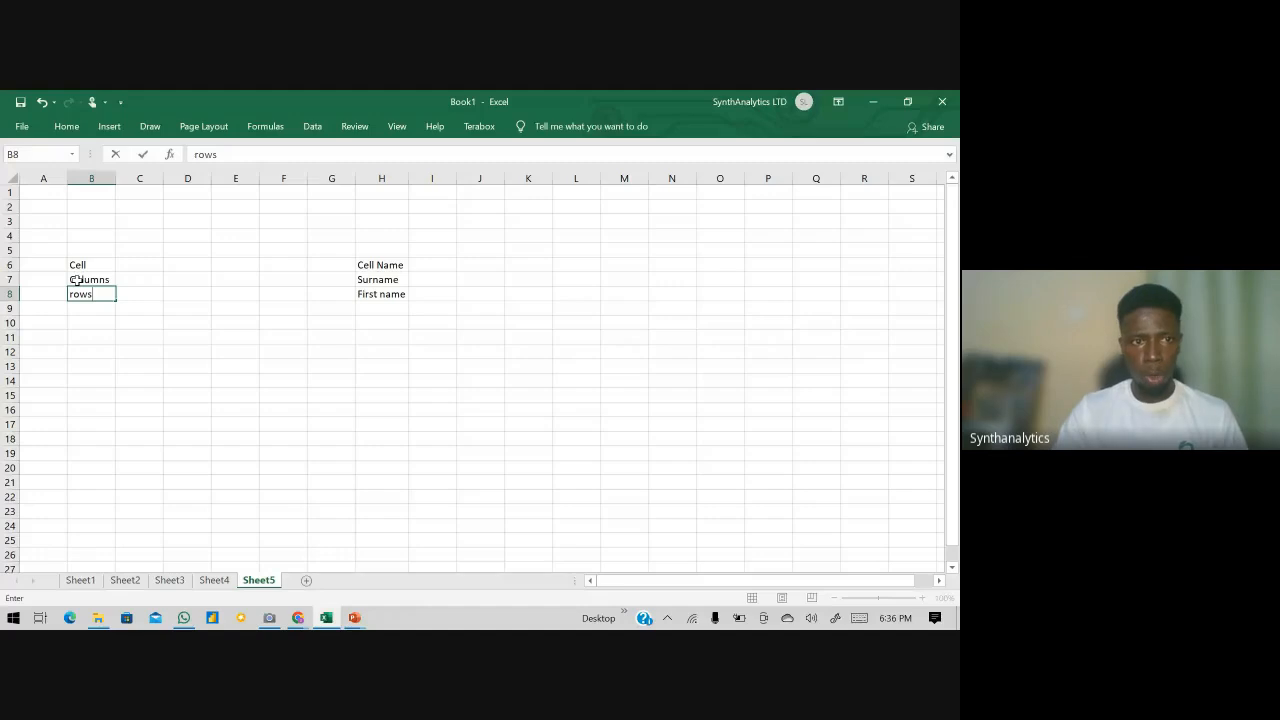
pyautogui.press('BackSpace')
pyautogui.press('BackSpace')
pyautogui.press('BackSpace')
pyautogui.write('Rows')
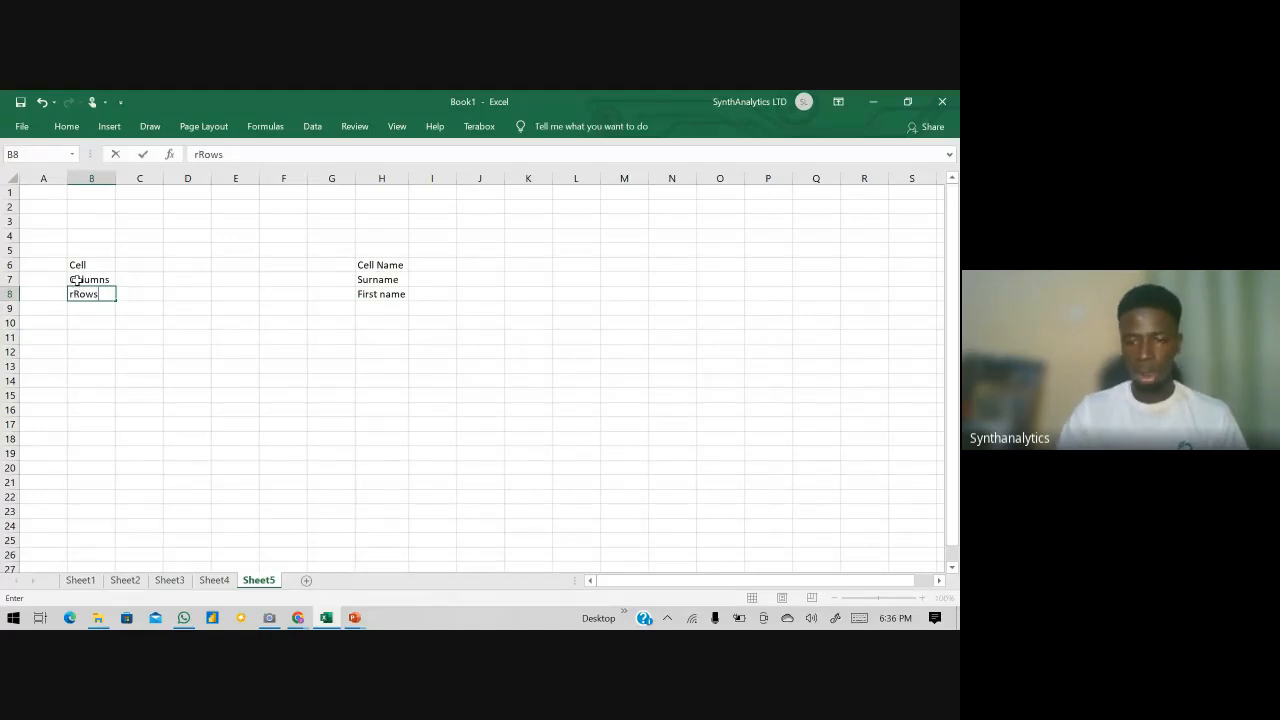
pyautogui.press('BackSpace')
pyautogui.press('BackSpace')
pyautogui.press('BackSpace')
pyautogui.press('BackSpace')
pyautogui.press('BackSpace')
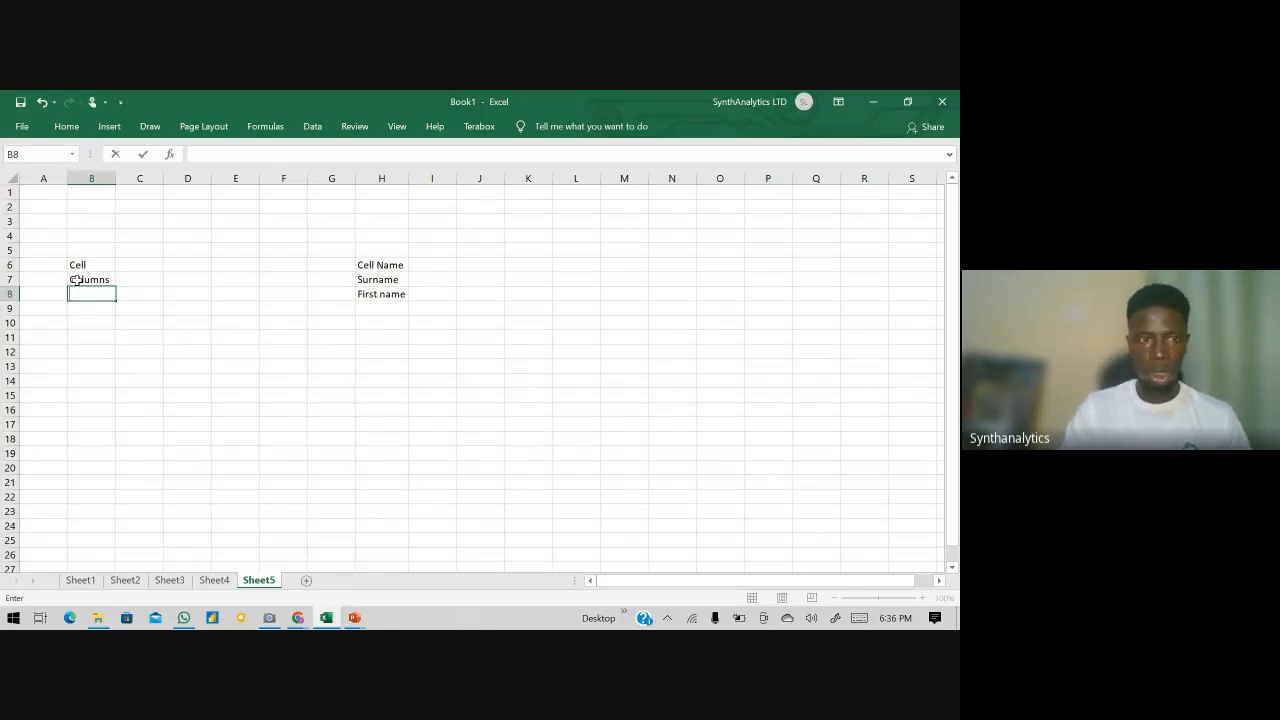
pyautogui.write('Ro')
pyautogui.press('BackSpace')
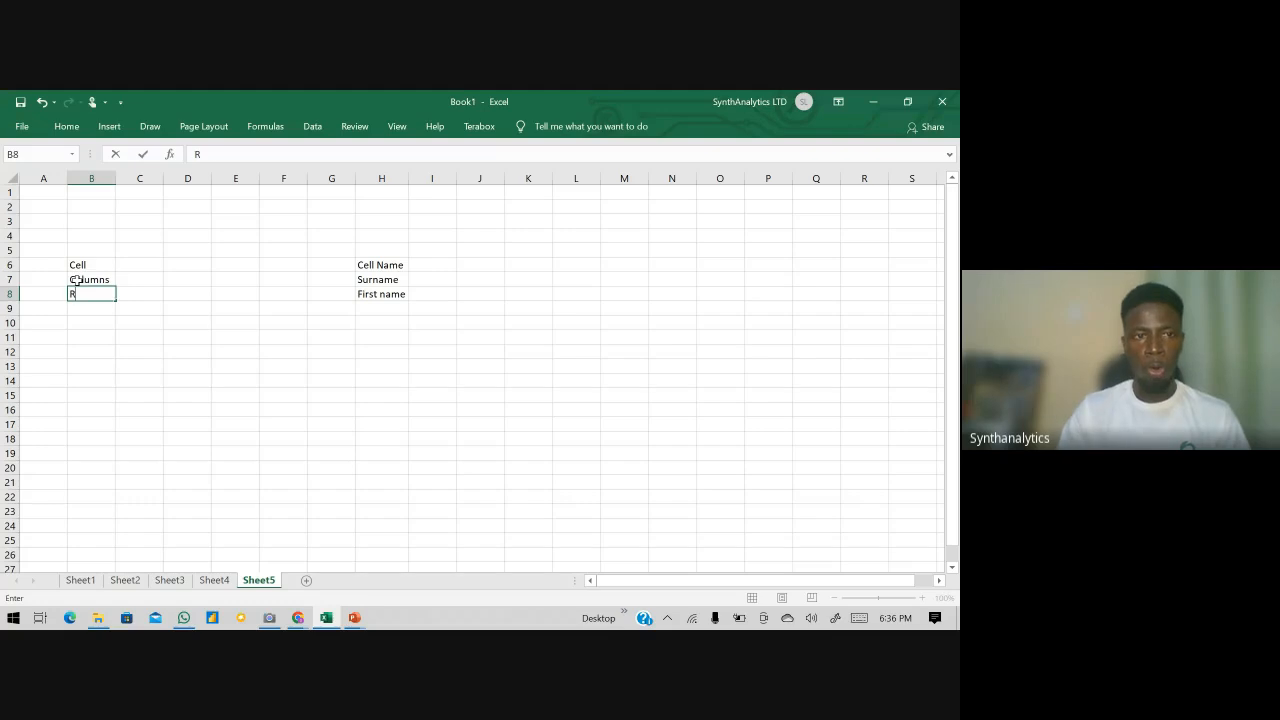
pyautogui.write('ows')
pyautogui.click(50, 248)
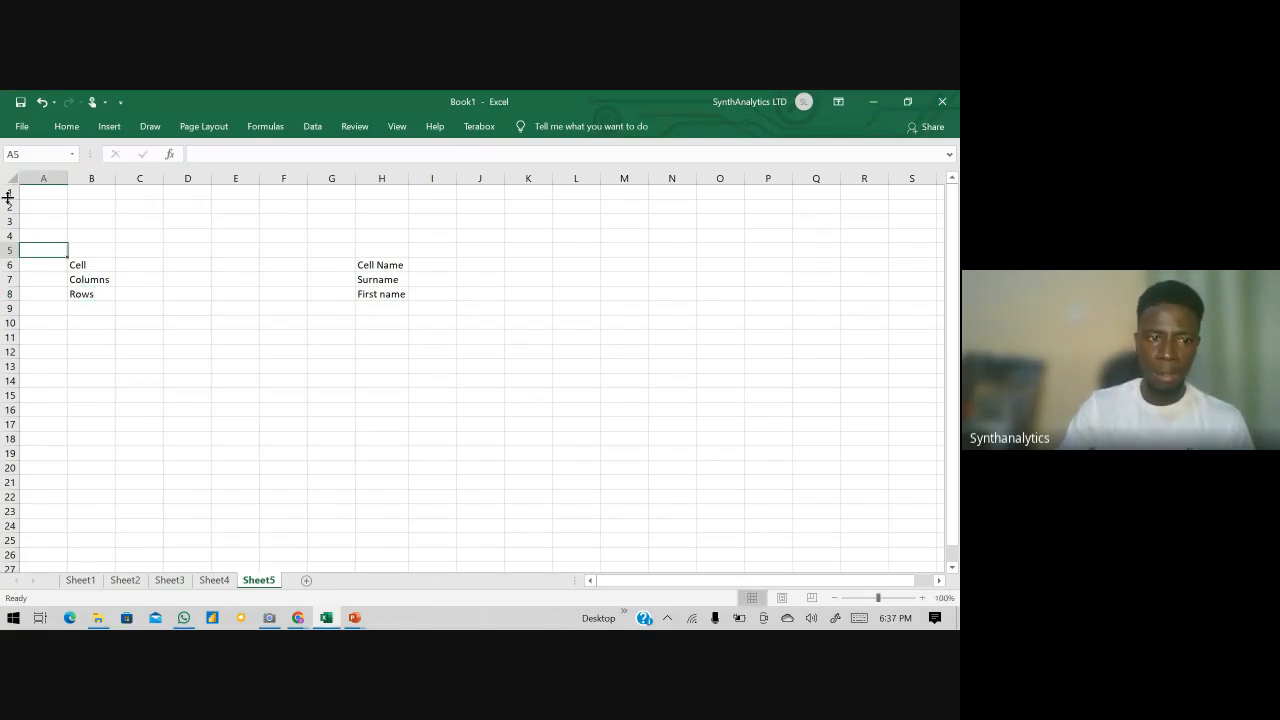
# - Select rows 1 to 26, and jump from cell A12 to the sheet's last row and back to A1
pyautogui.moveTo(8, 196); pyautogui.dragTo(3, 559)
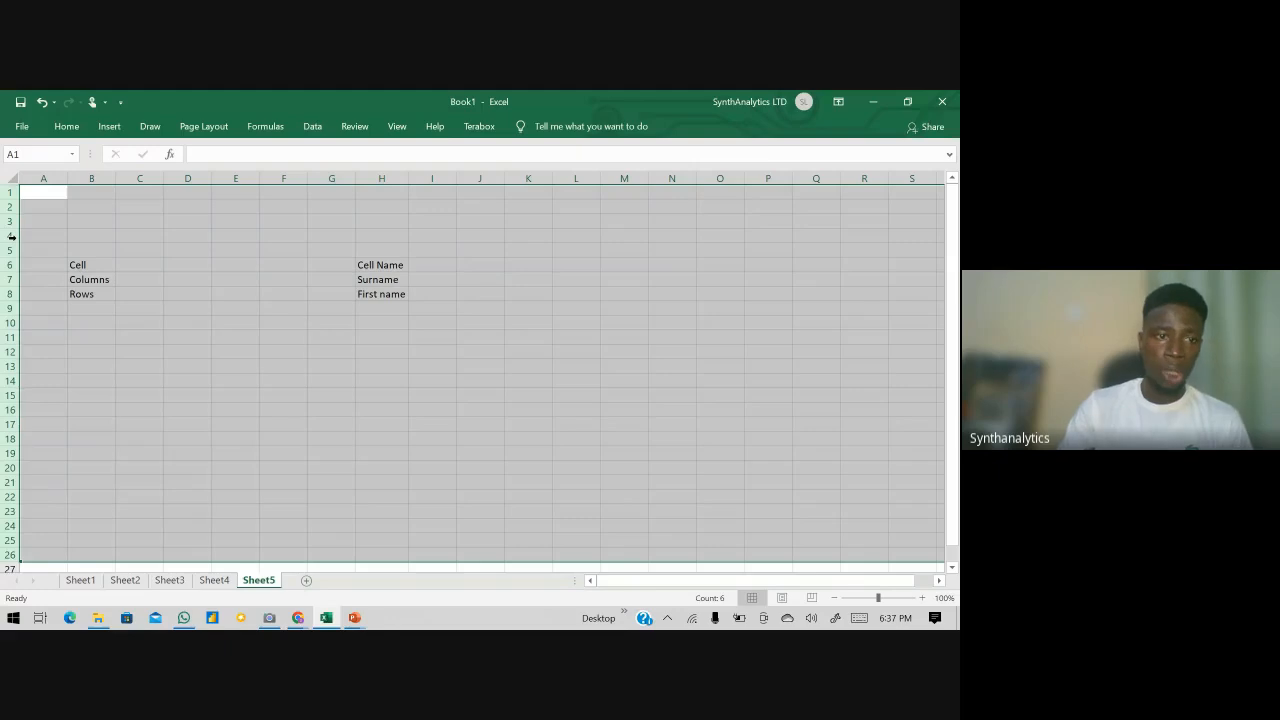
pyautogui.click(62, 354)
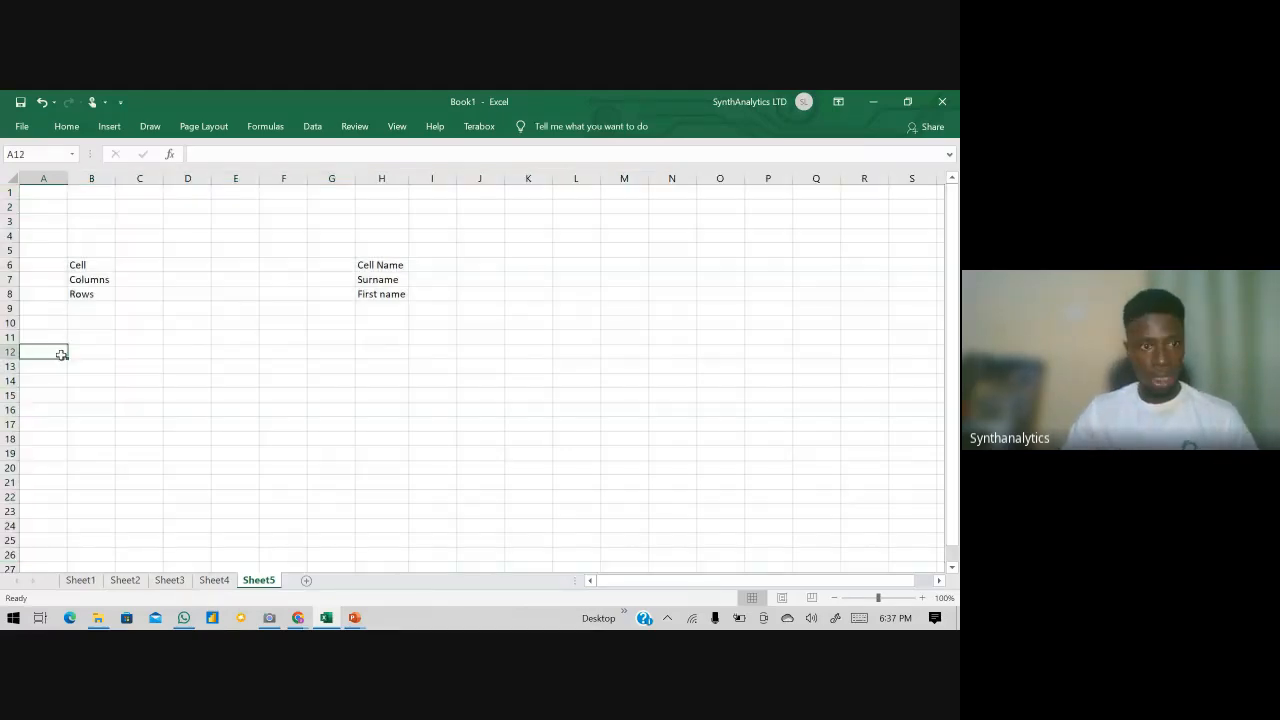
pyautogui.hotkey('ctrl', 'Down')
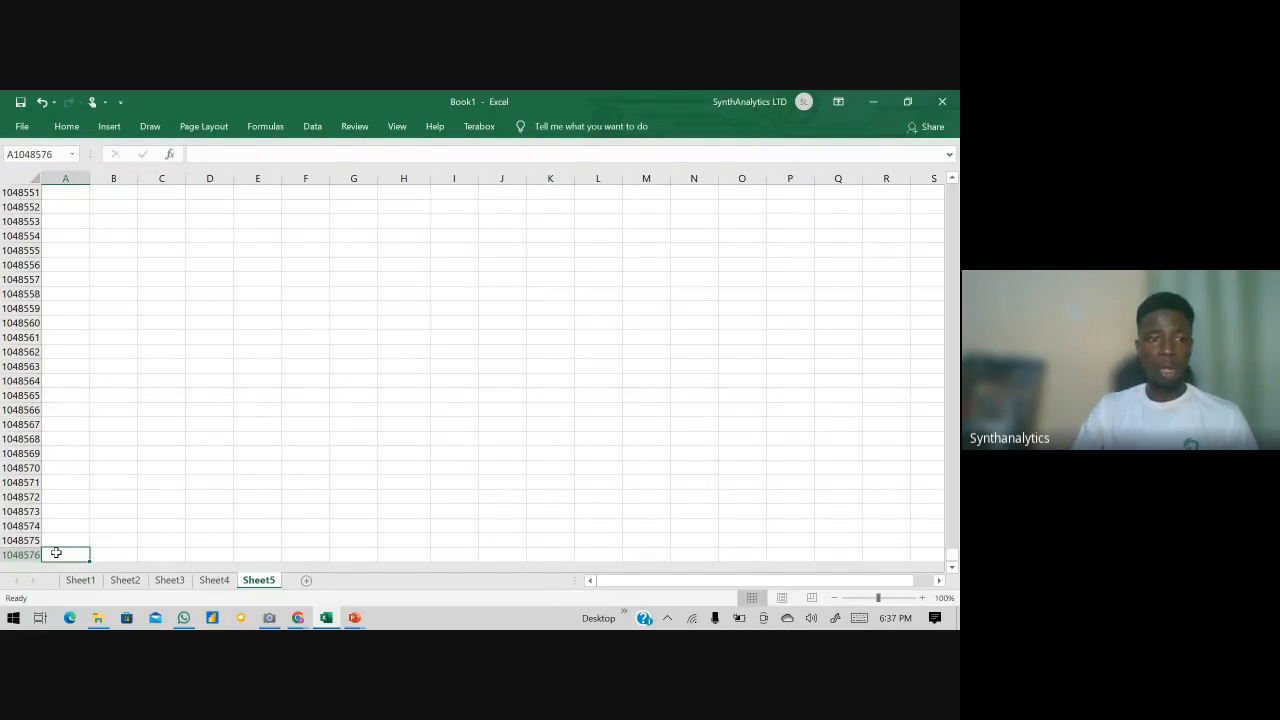
pyautogui.hotkey('ctrl', 'Up')
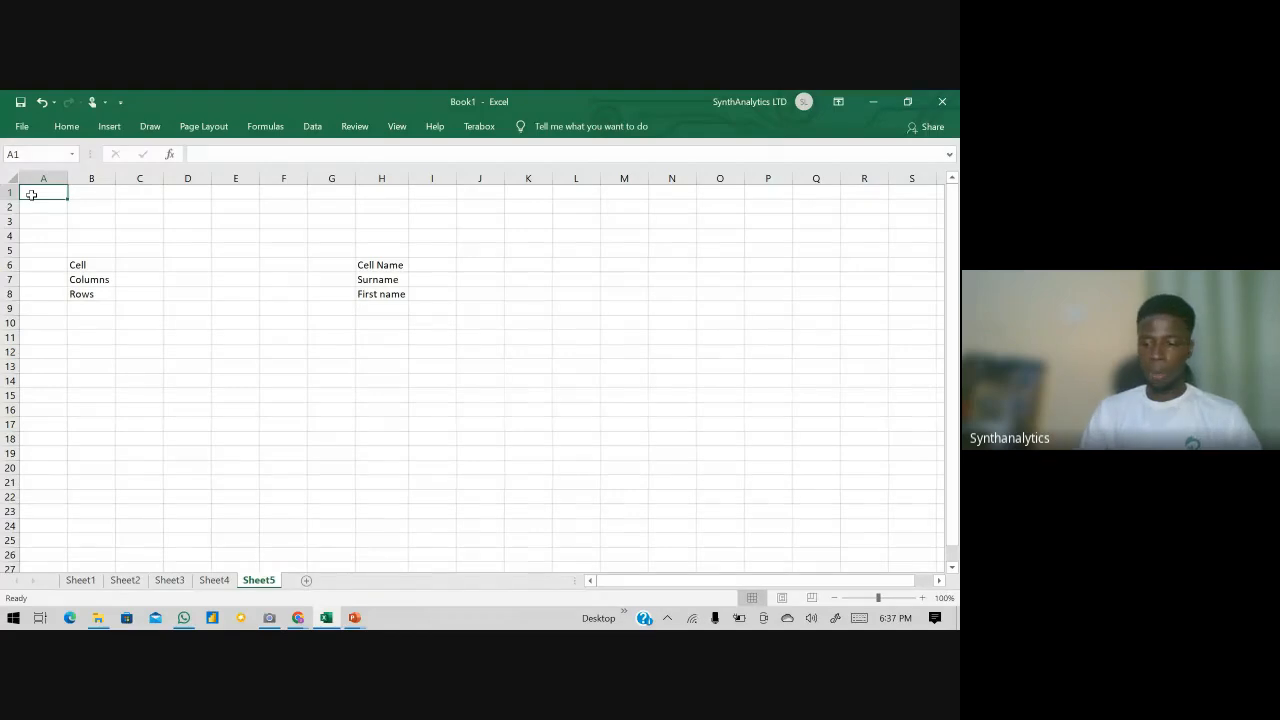
# - Jump along row 1 to the sheet's last column and return to cell A1
pyautogui.hotkey('ctrl', 'Right')
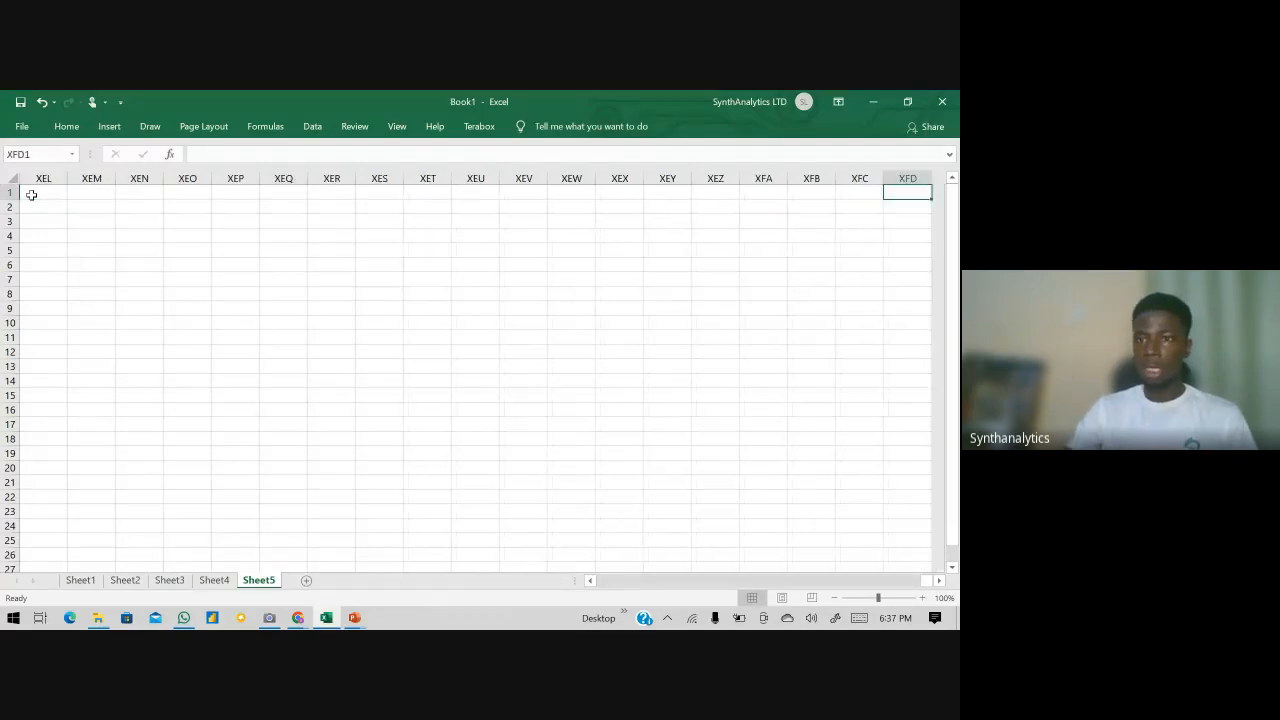
pyautogui.click(901, 179)
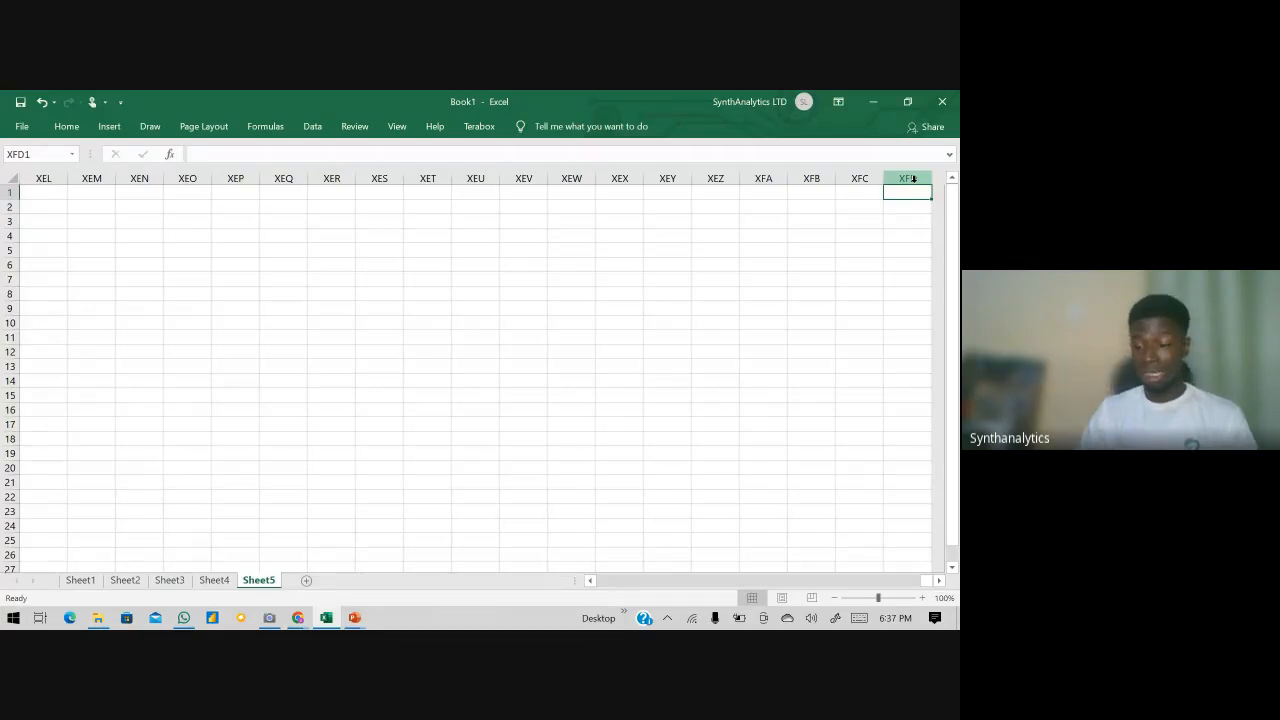
pyautogui.hotkey('ctrl', 'Home')
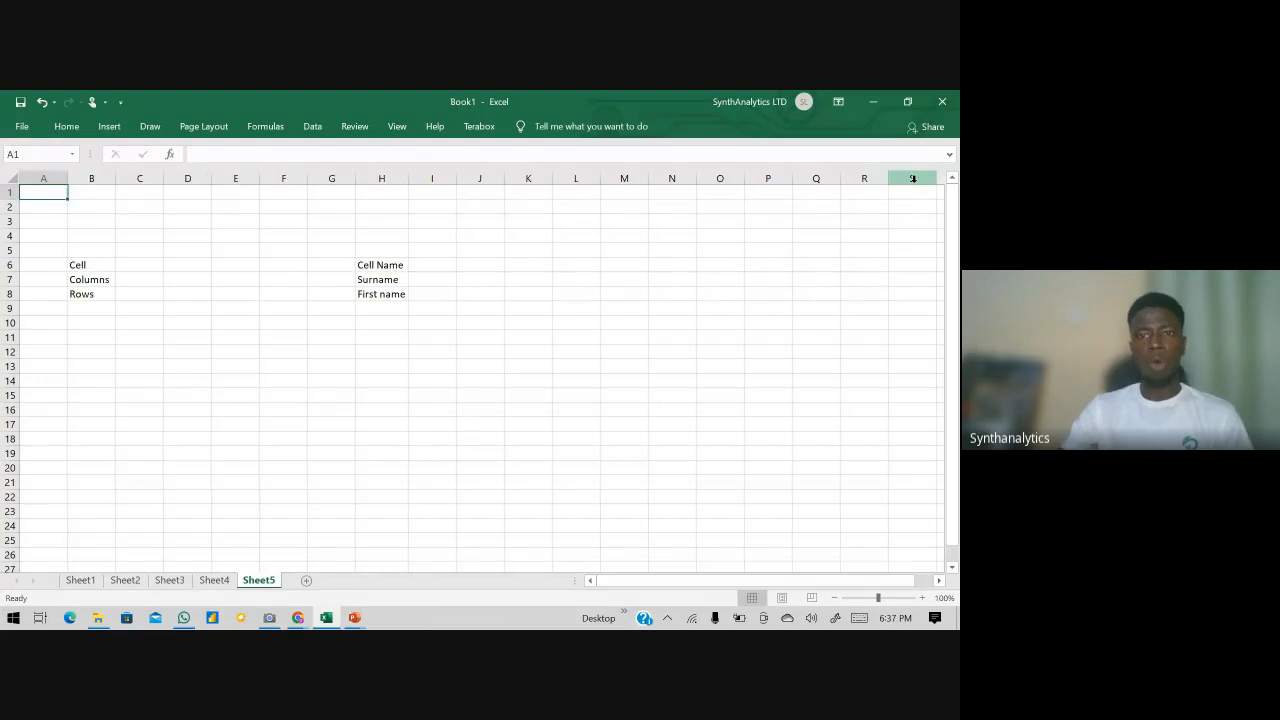
# - Select each column from A to I one at a time, and highlight the rows from row 1 down to row 8
pyautogui.click(51, 174)
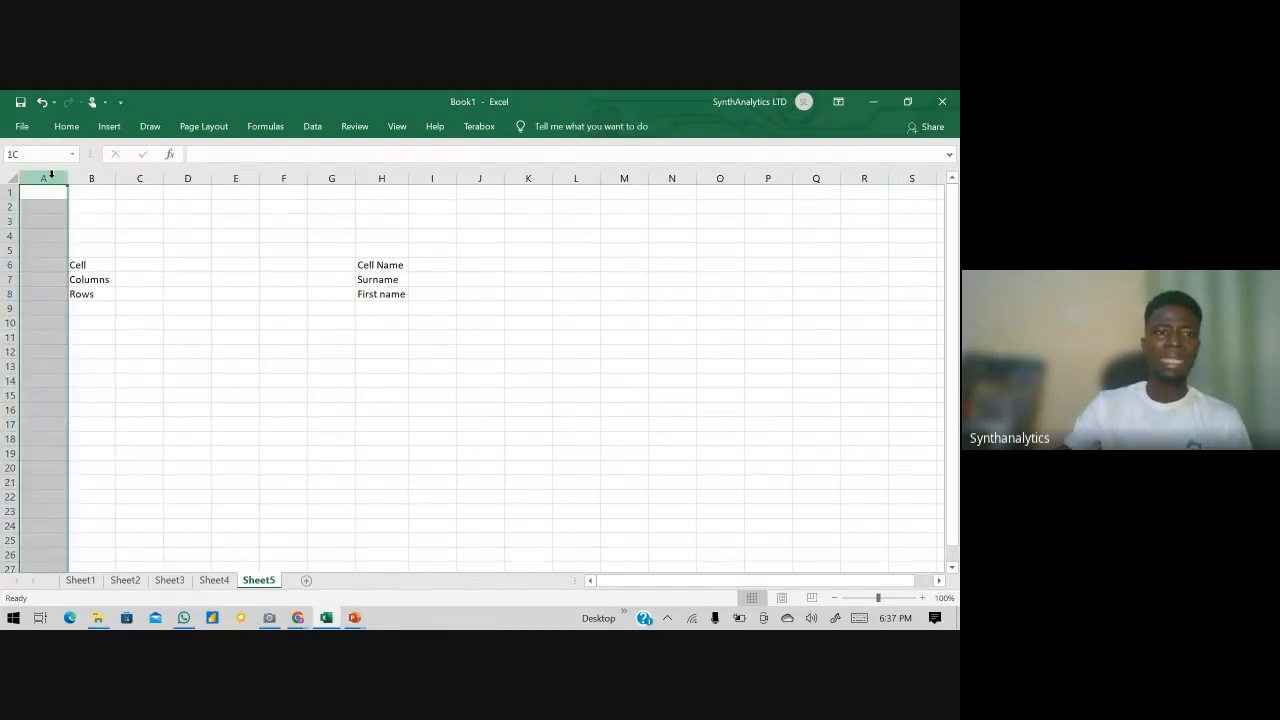
pyautogui.click(91, 178)
pyautogui.click(139, 178)
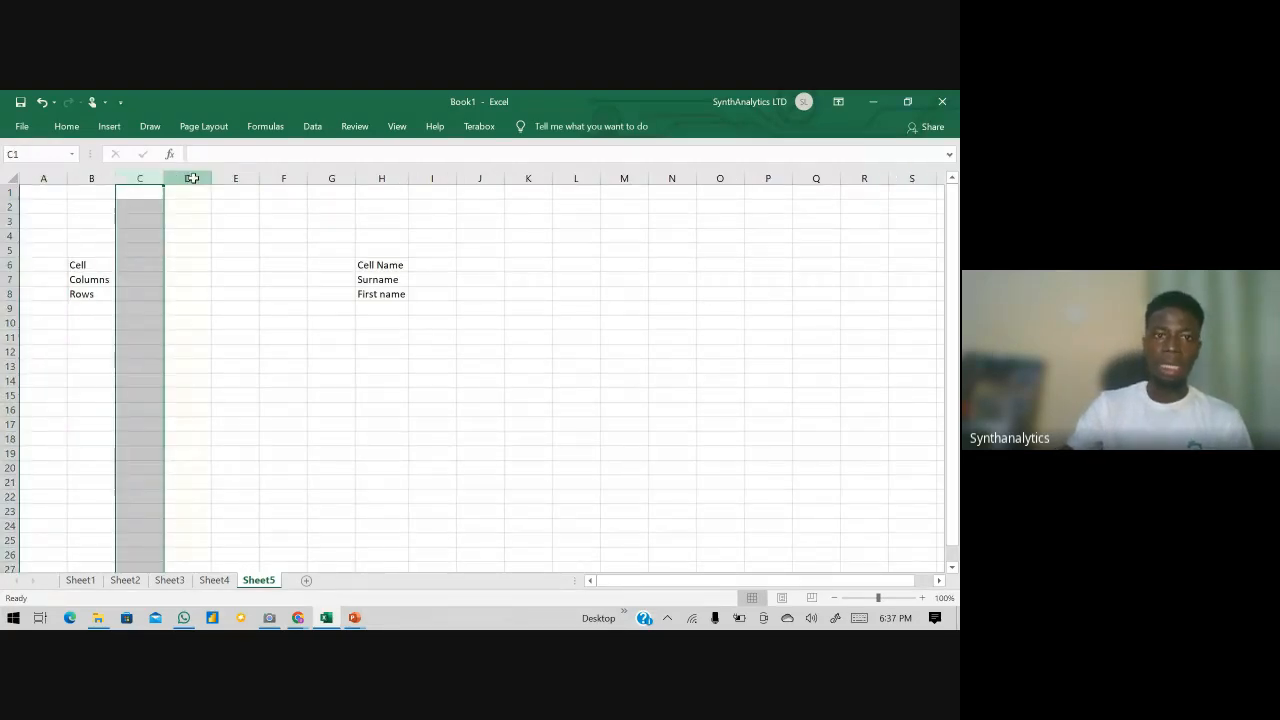
pyautogui.click(187, 178)
pyautogui.click(237, 178)
pyautogui.click(283, 178)
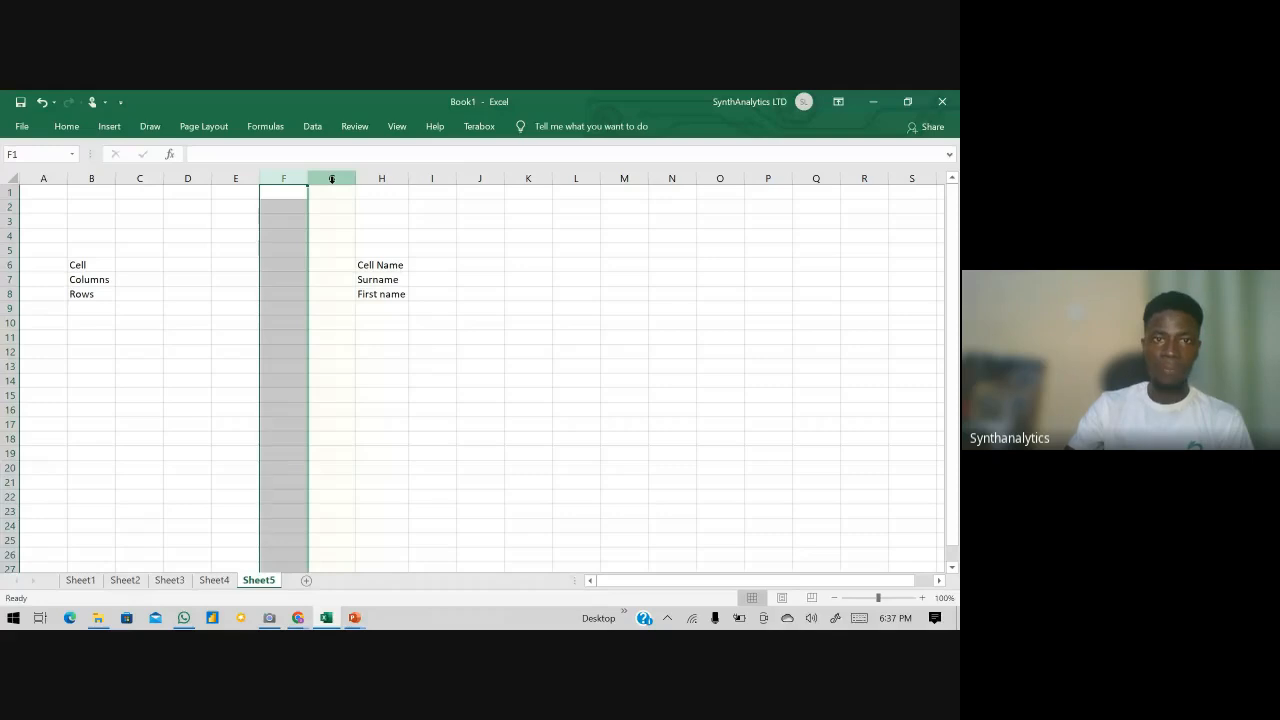
pyautogui.click(331, 178)
pyautogui.click(375, 178)
pyautogui.click(429, 176)
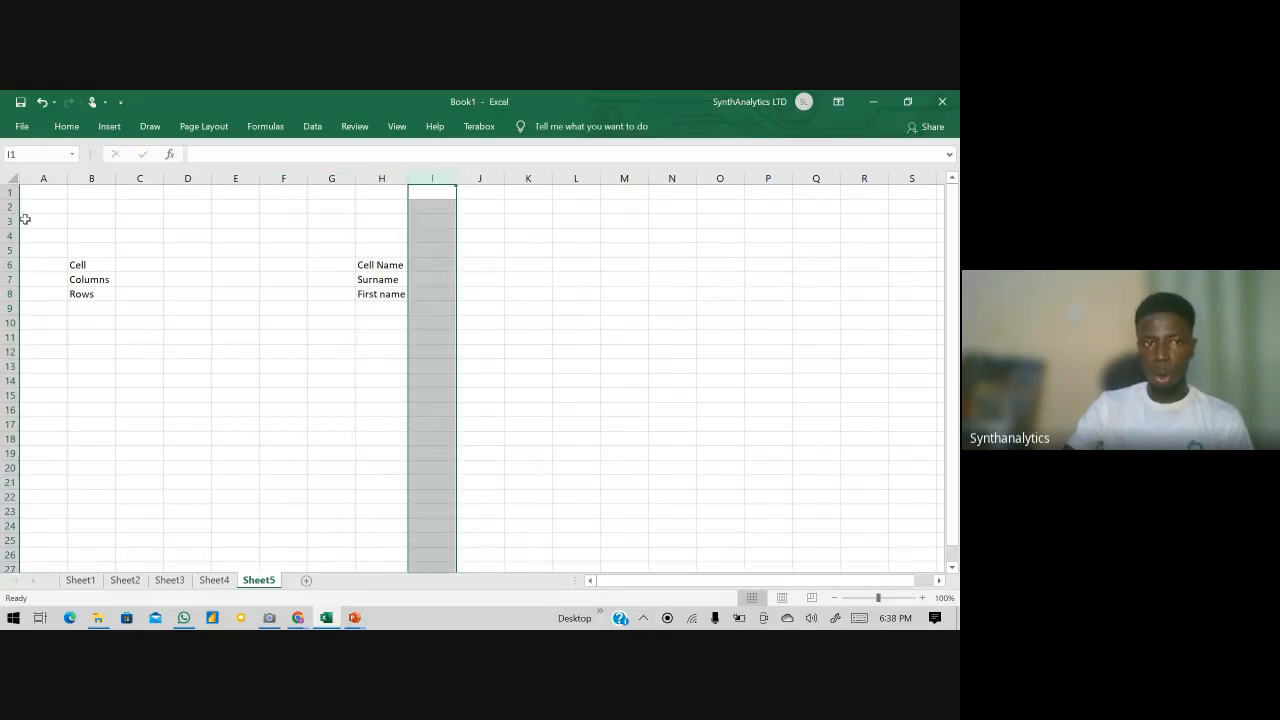
pyautogui.moveTo(8, 192); pyautogui.dragTo(7, 294)
pyautogui.click(46, 251)
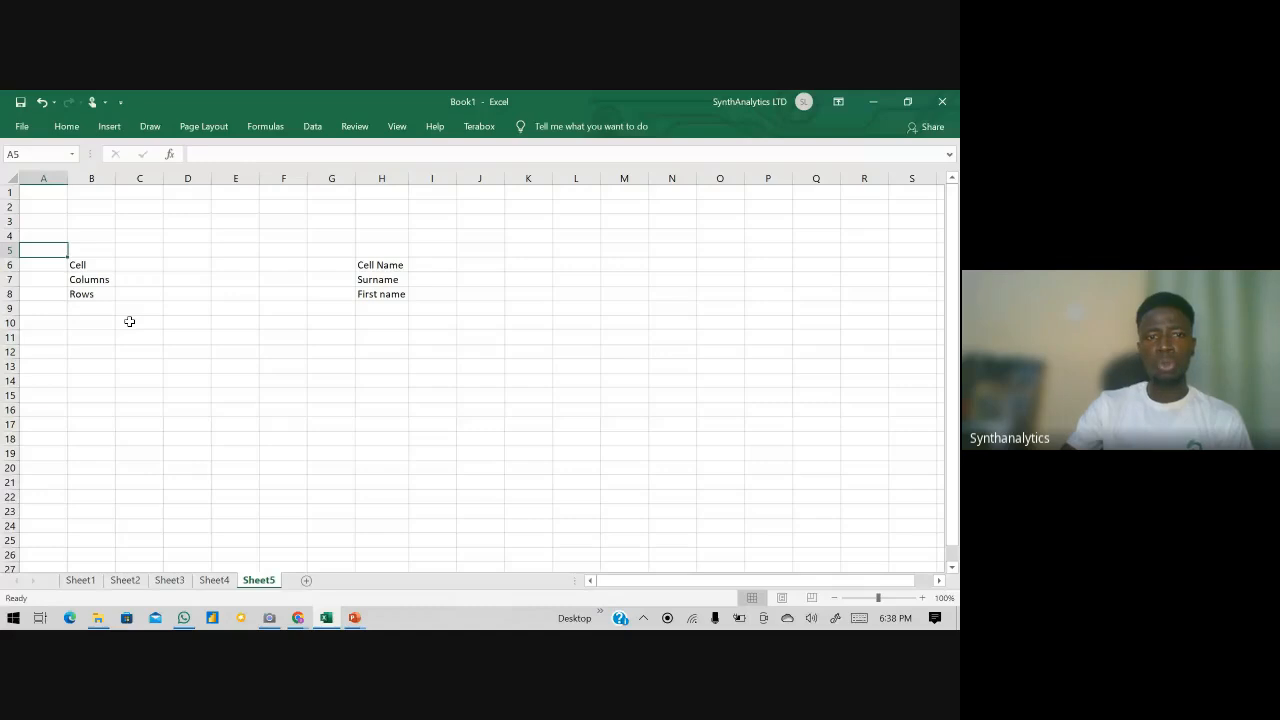
# - Enter "Column Name" in cell I7 and "Row name" in cell I8, beside the Surname and First name labels
pyautogui.click(227, 348)
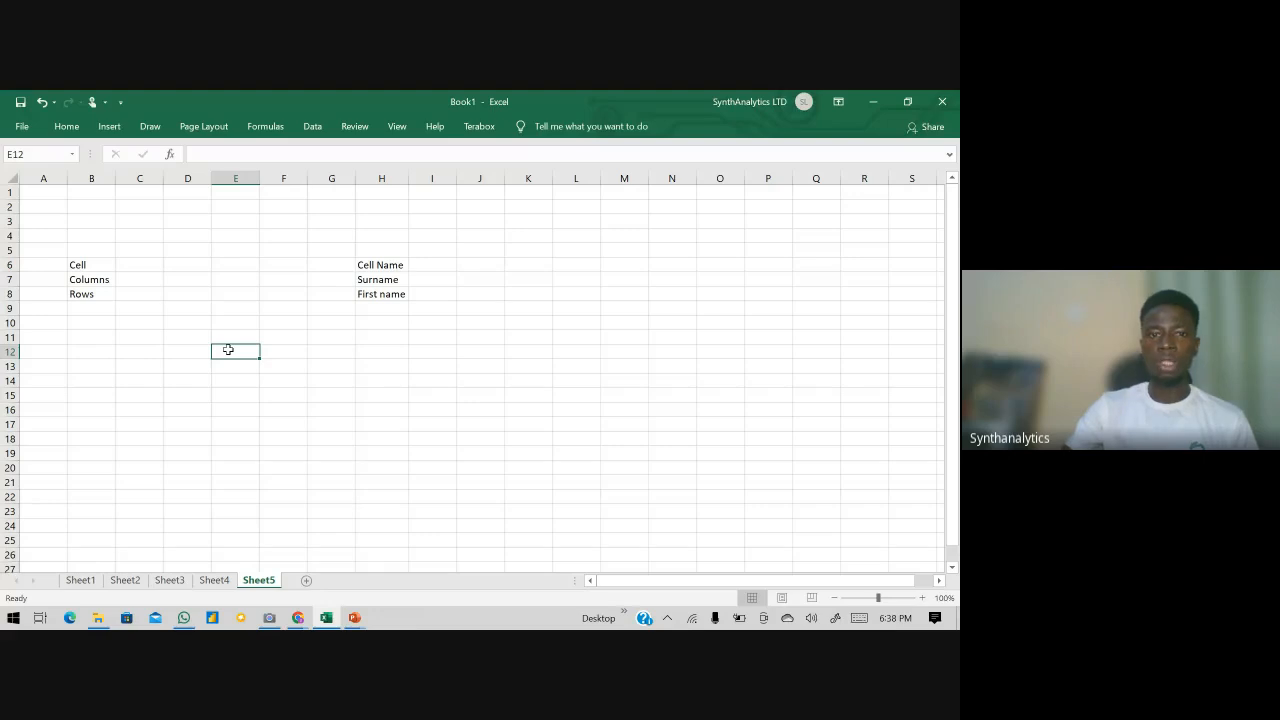
pyautogui.click(380, 296)
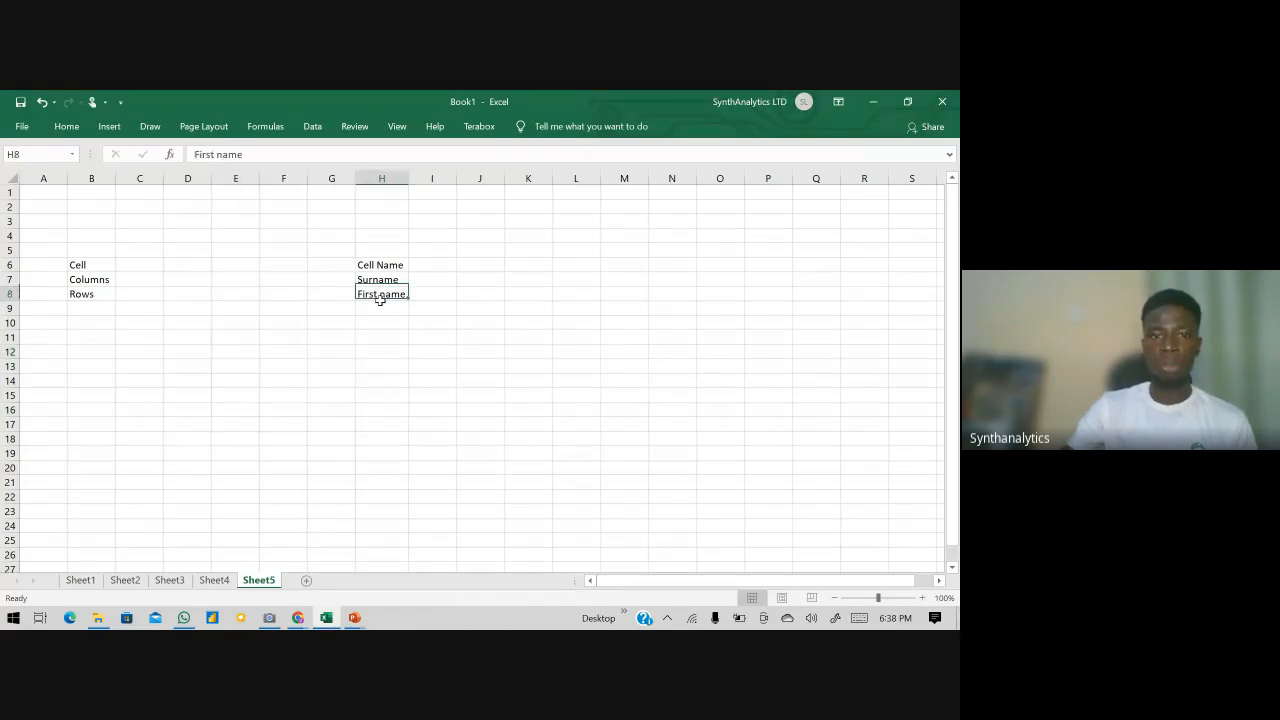
pyautogui.press('Up')
pyautogui.click(425, 283)
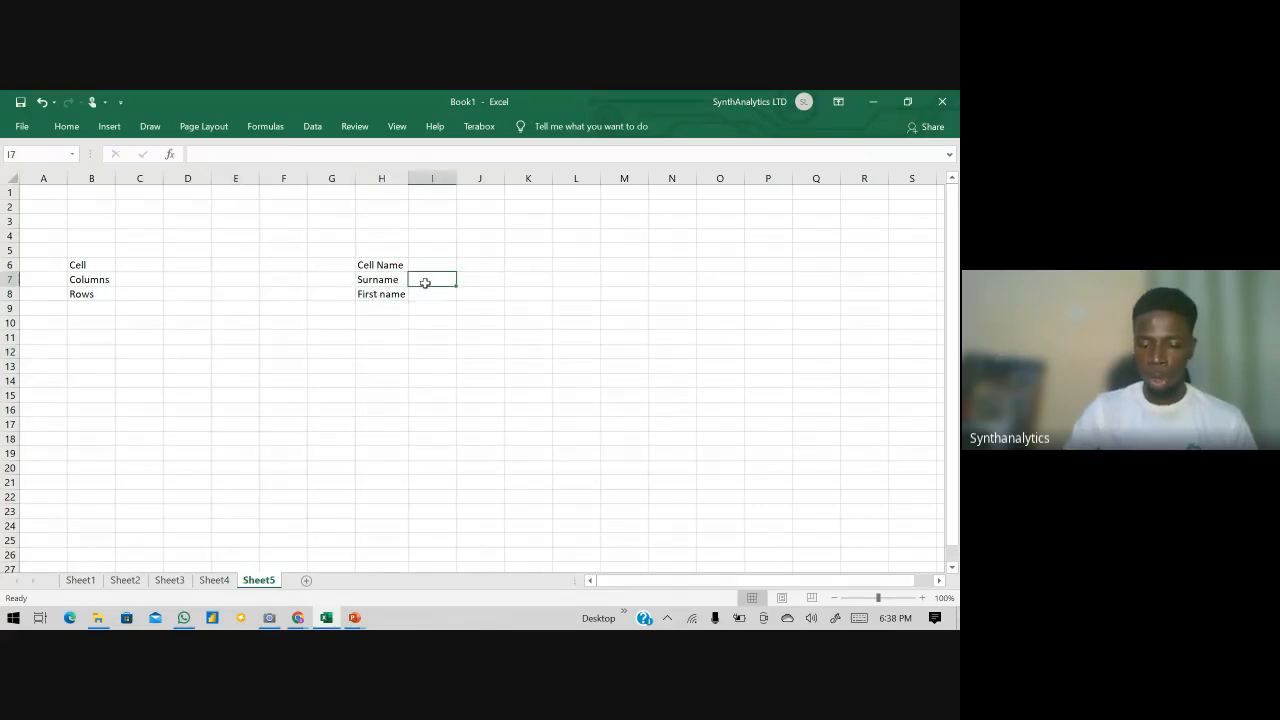
pyautogui.write('Column')
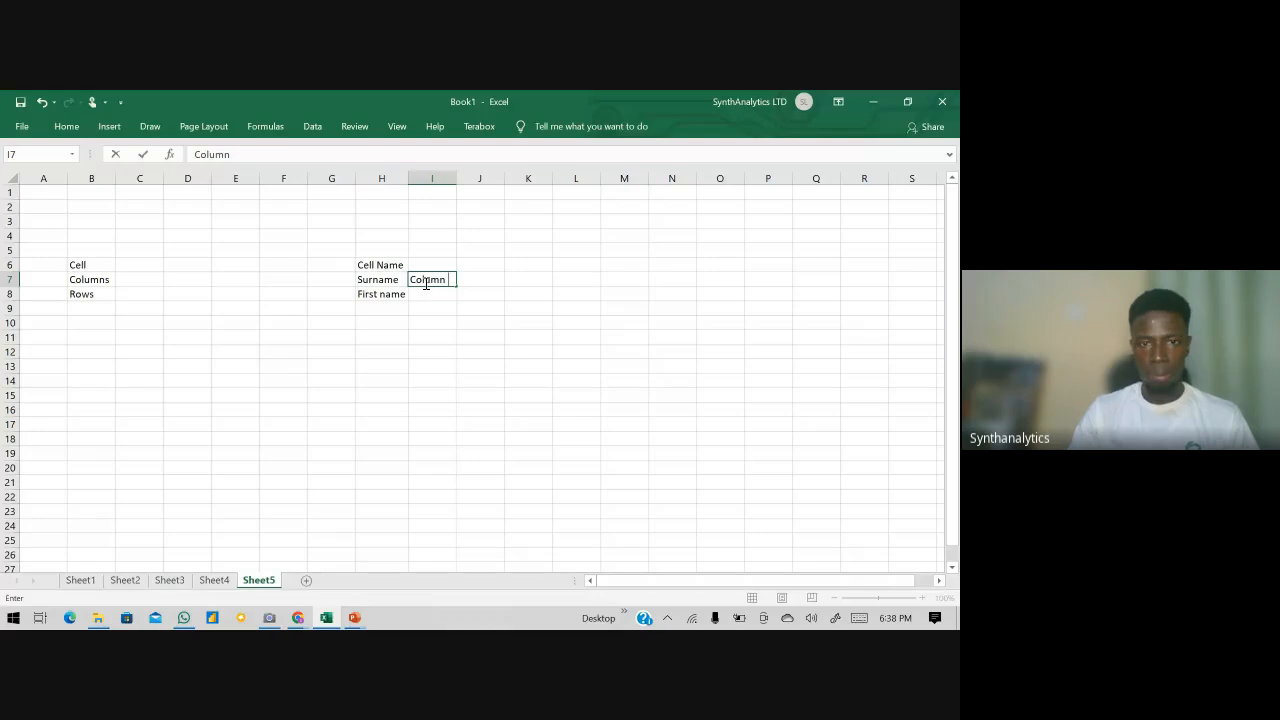
pyautogui.write(' Name')
pyautogui.press('Return')
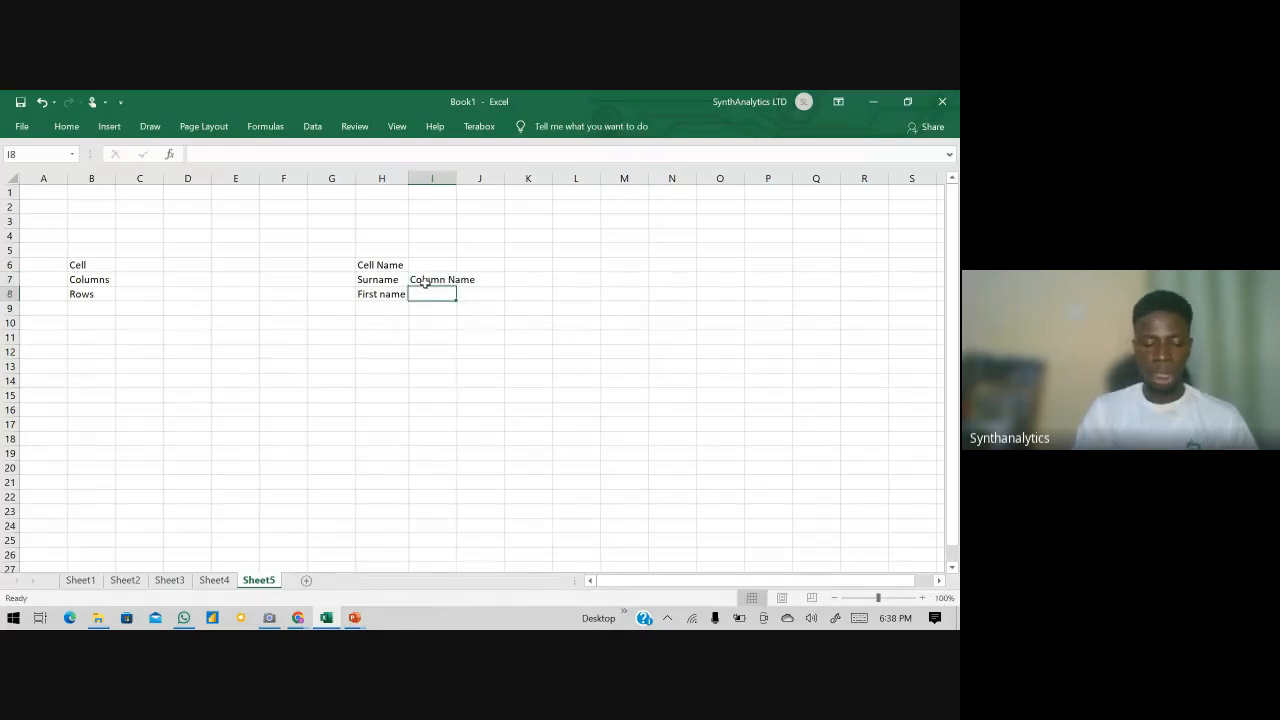
pyautogui.write('Row name')
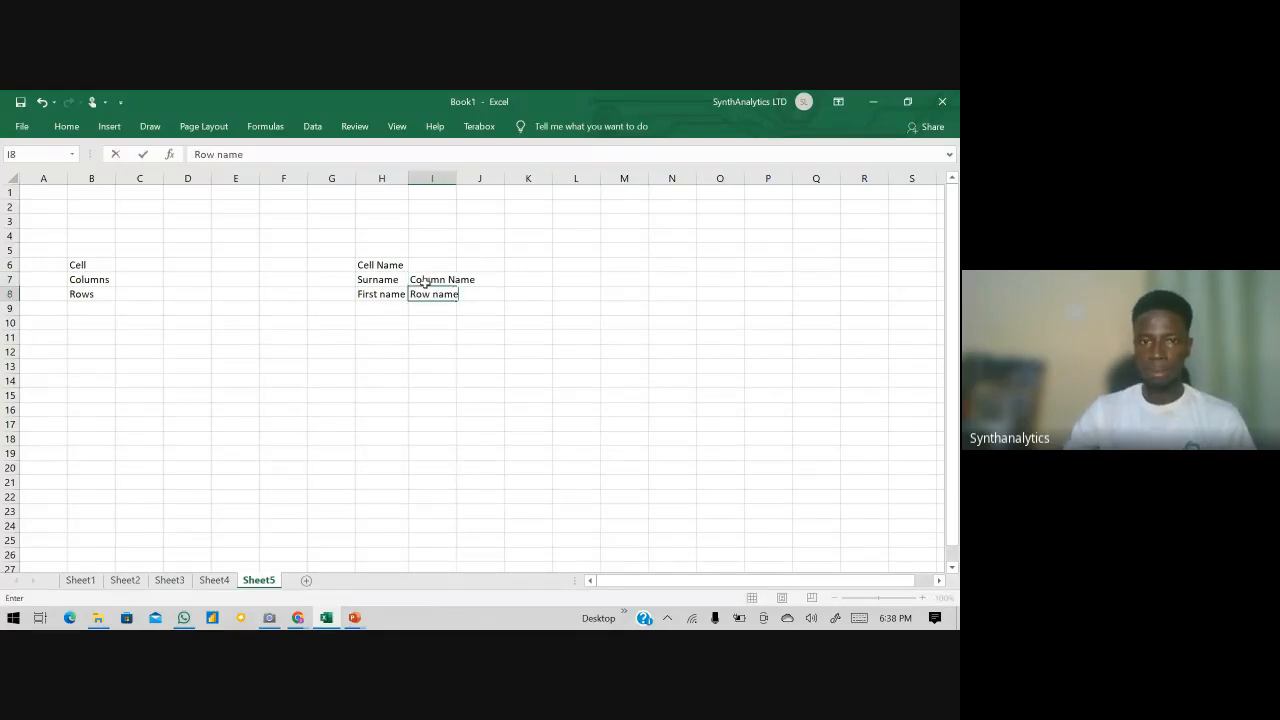
pyautogui.press('Return')
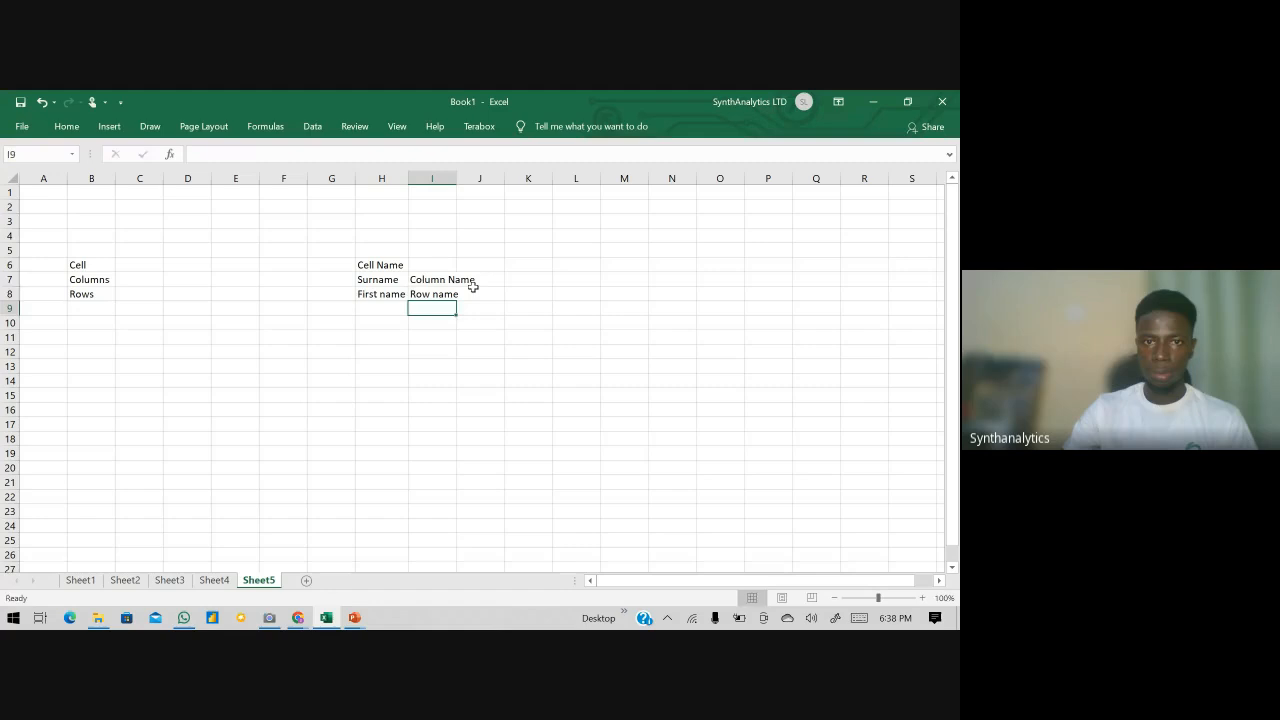
# - AutoFit column I to its text, and highlight column A for the Surname label and row 2 for the First name label
pyautogui.doubleClick(456, 178)
pyautogui.click(382, 281)
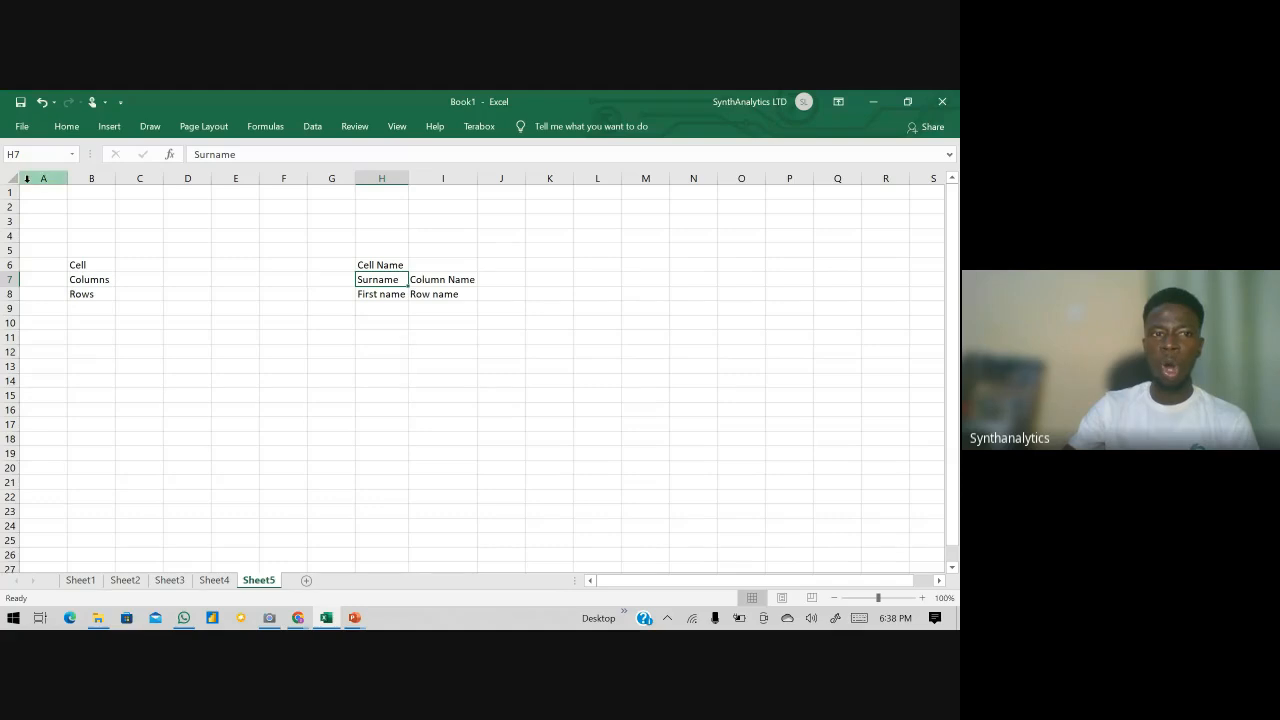
pyautogui.click(88, 178)
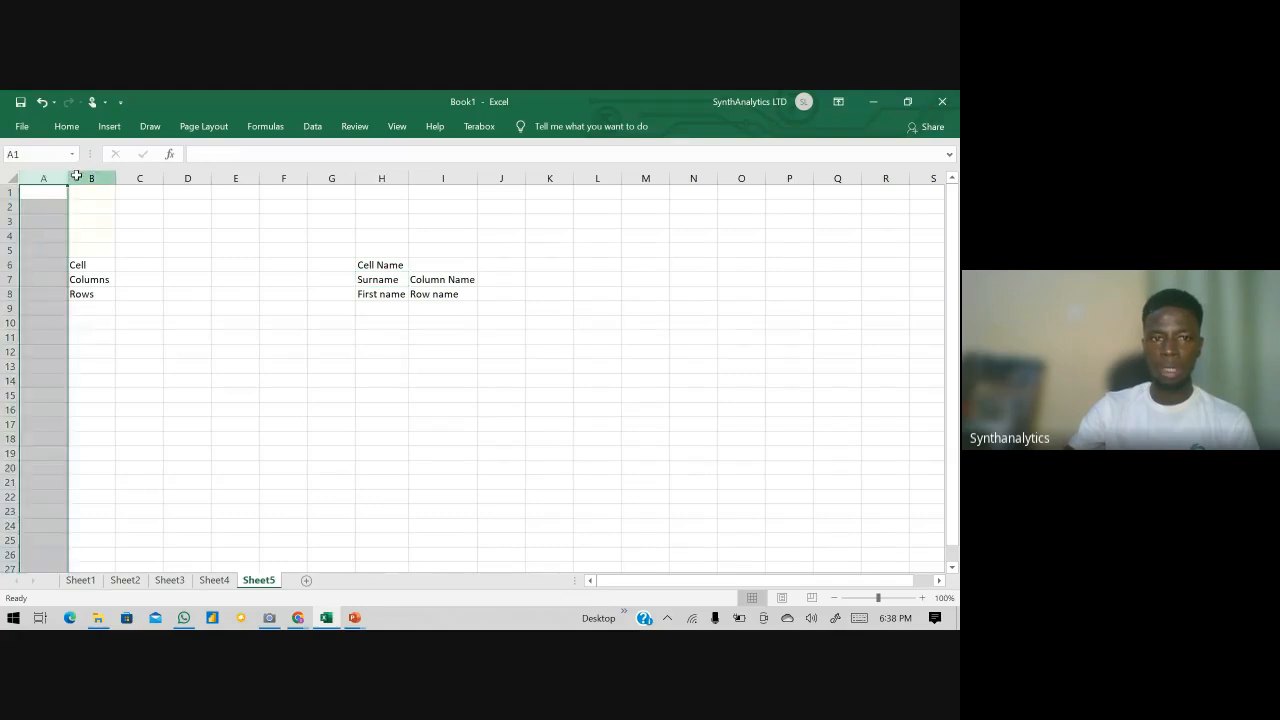
pyautogui.click(383, 291)
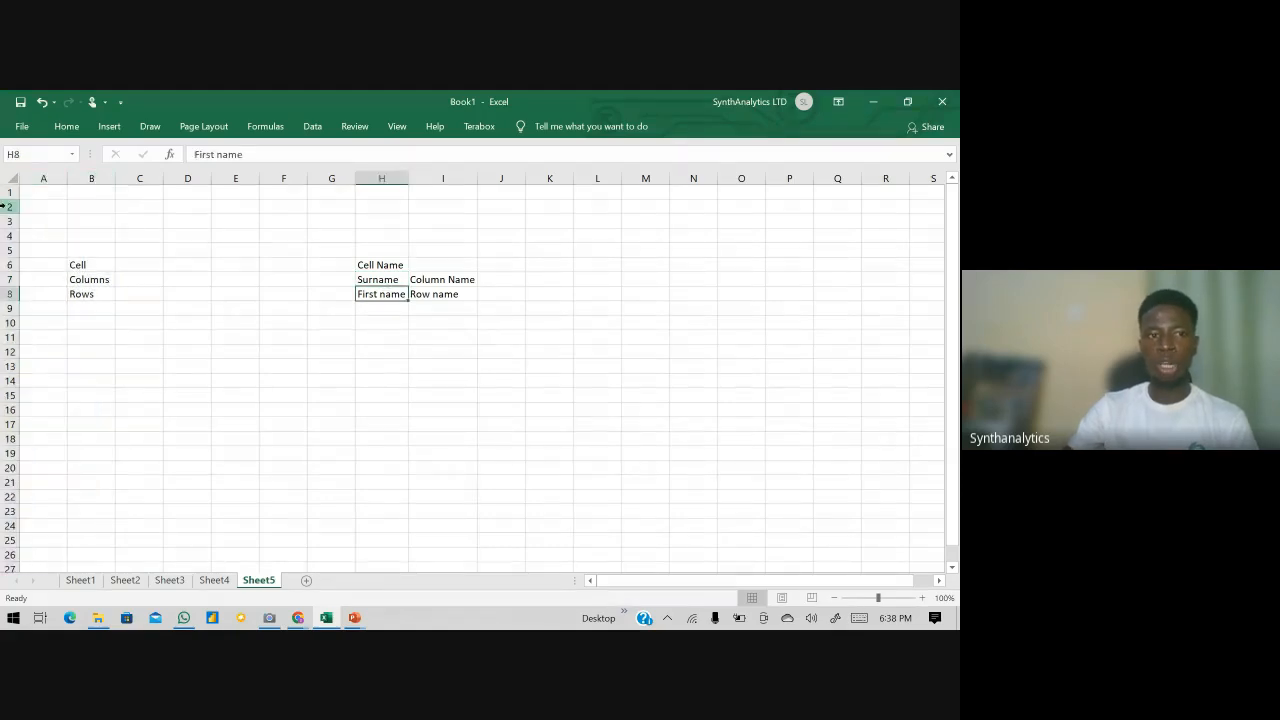
pyautogui.click(6, 206)
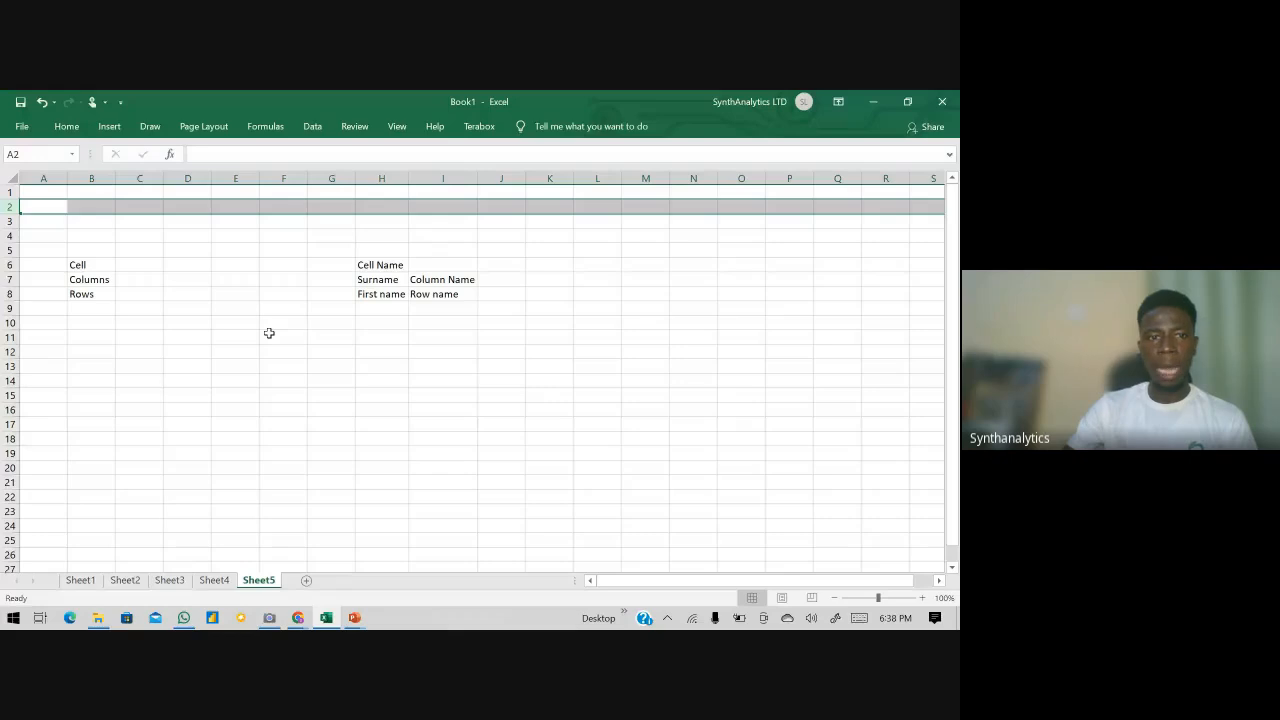
# - Enter the text "E7" in cell E7 and select that cell again
pyautogui.click(226, 278)
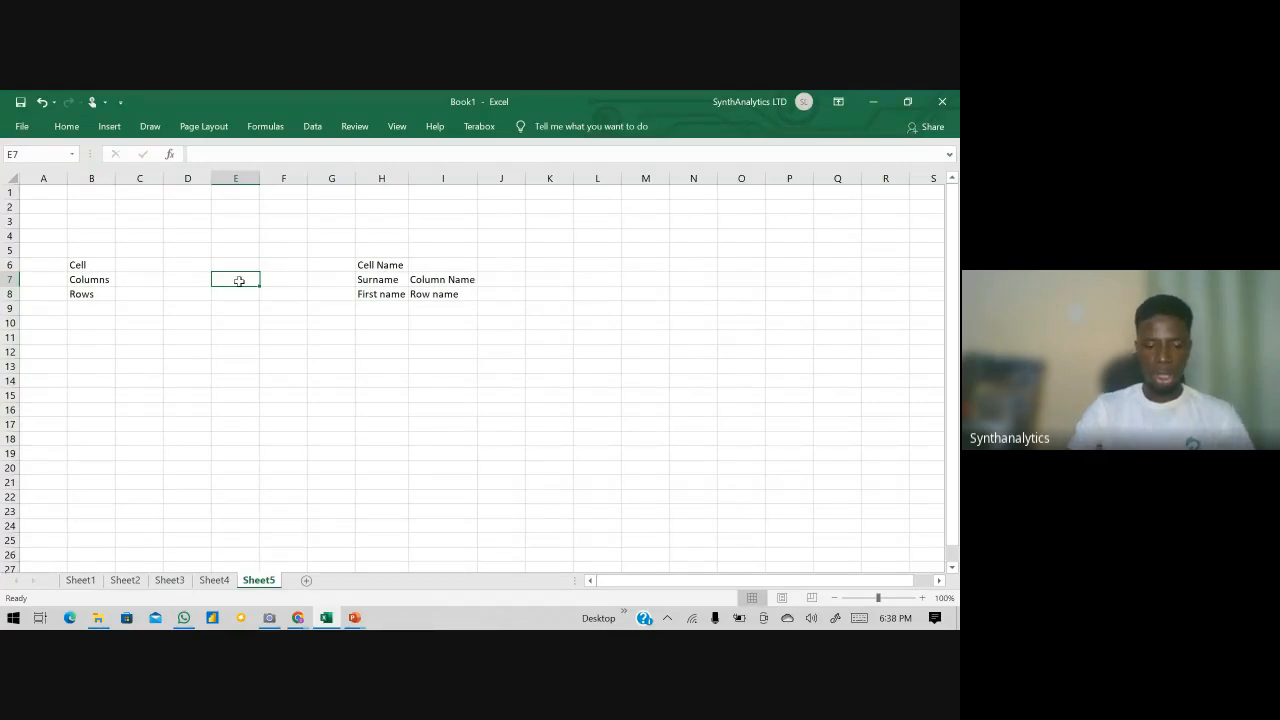
pyautogui.write('E')
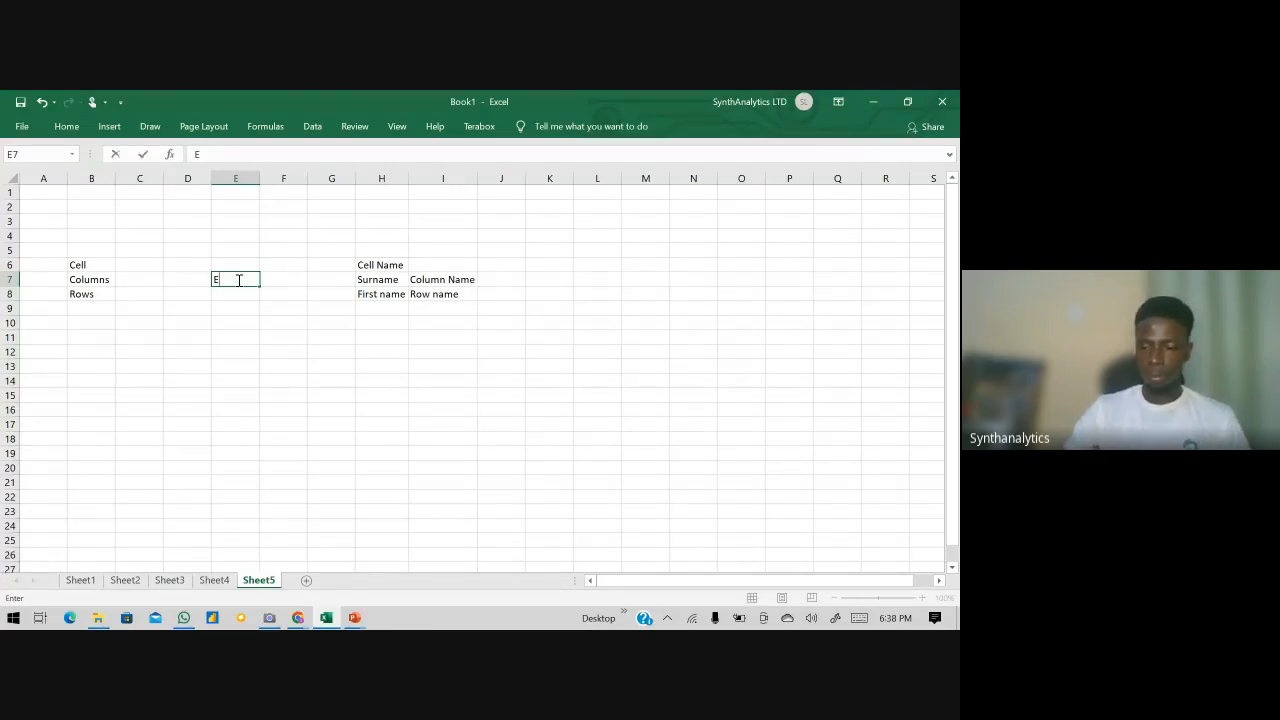
pyautogui.write('7')
pyautogui.press('BackSpace')
pyautogui.write('7')
pyautogui.press('Return')
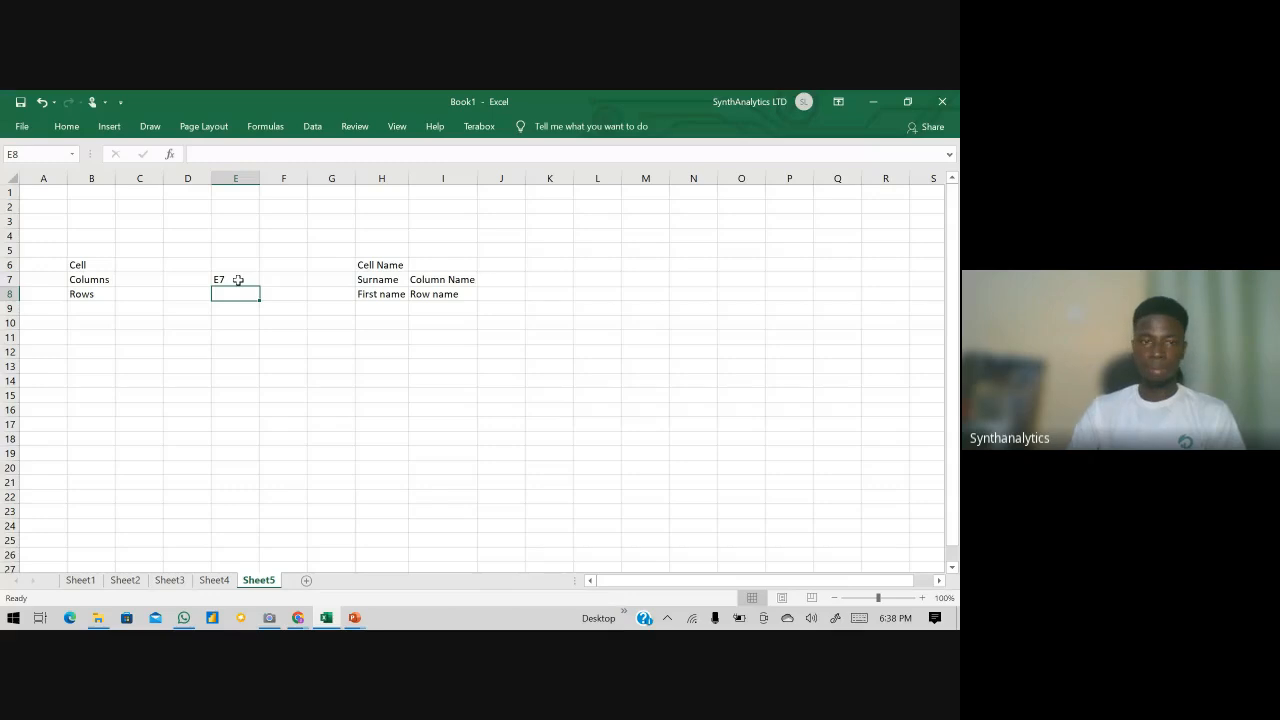
pyautogui.click(238, 280)
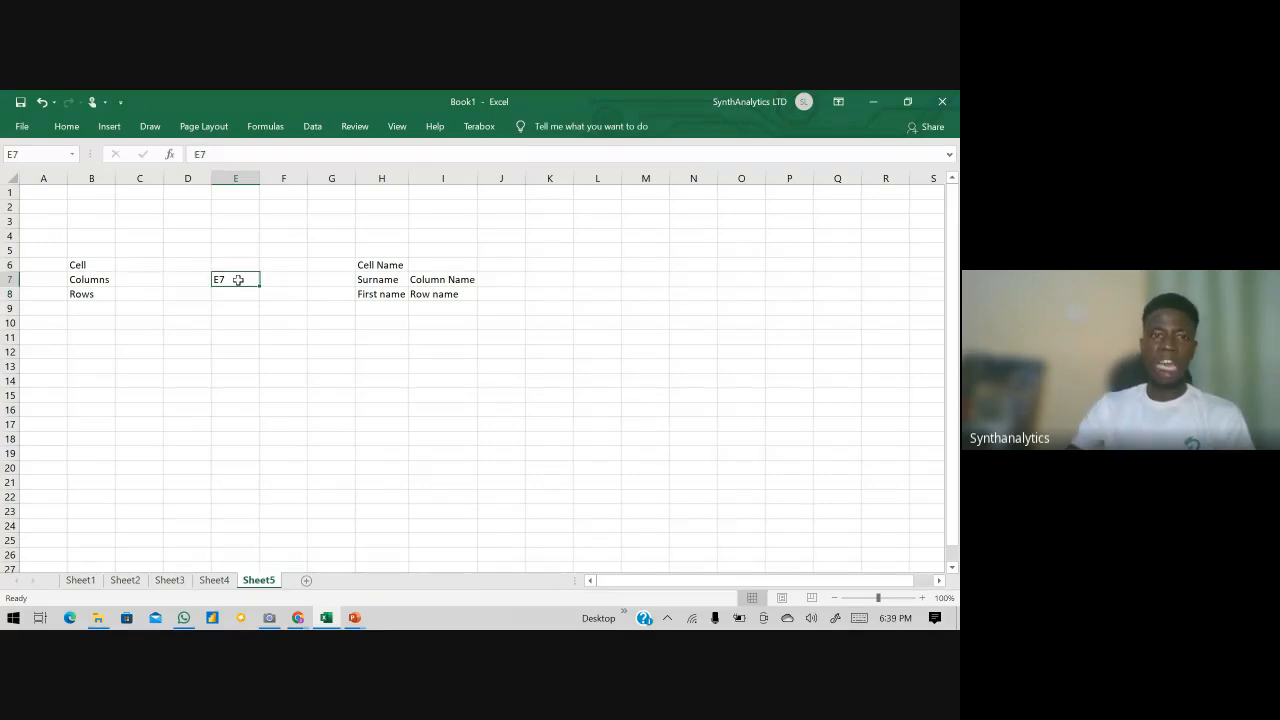
# - Compare the Surname and Column Name labels, and the First name and Row name labels, with the column and row of cell E7
pyautogui.click(364, 279)
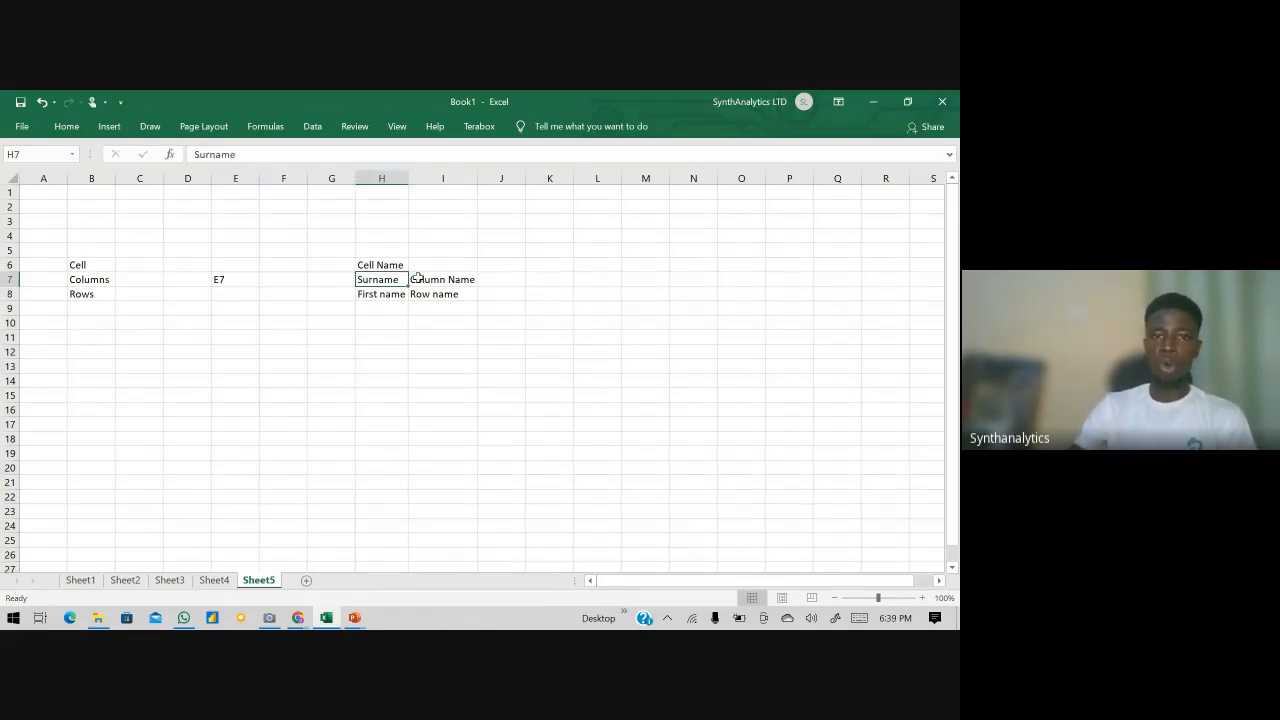
pyautogui.click(417, 279)
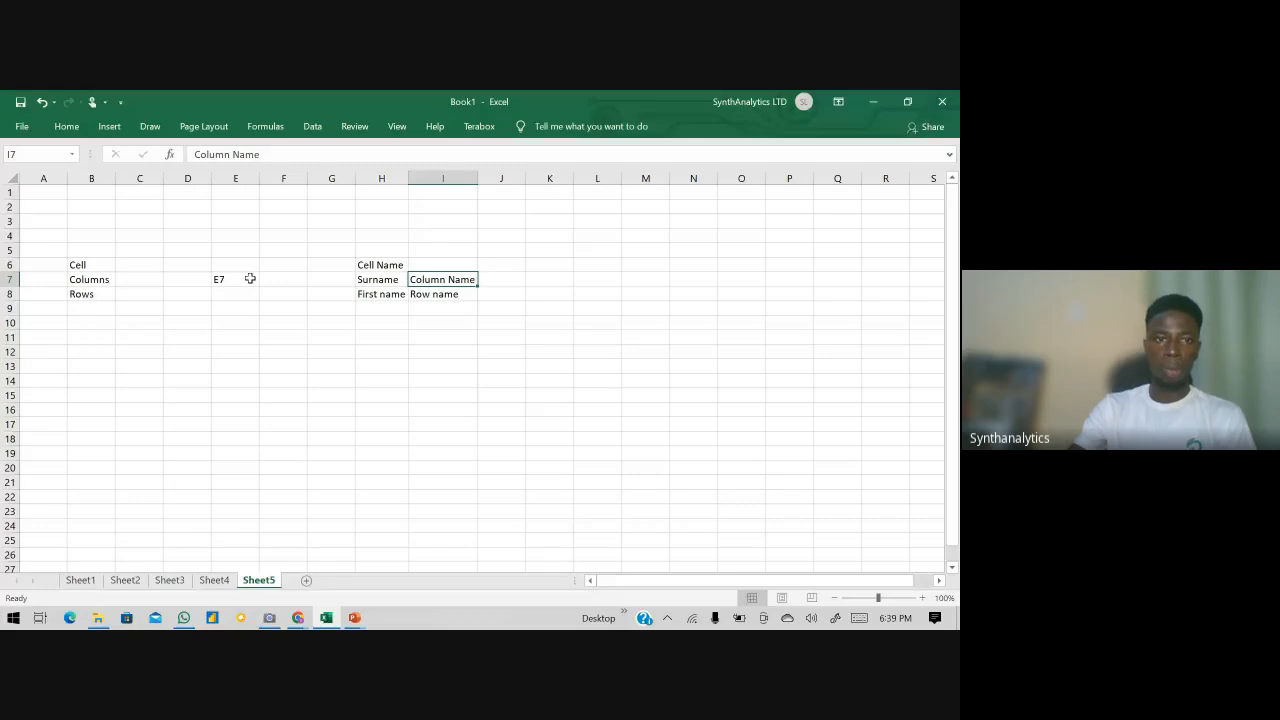
pyautogui.click(250, 279)
pyautogui.click(245, 178)
pyautogui.click(386, 292)
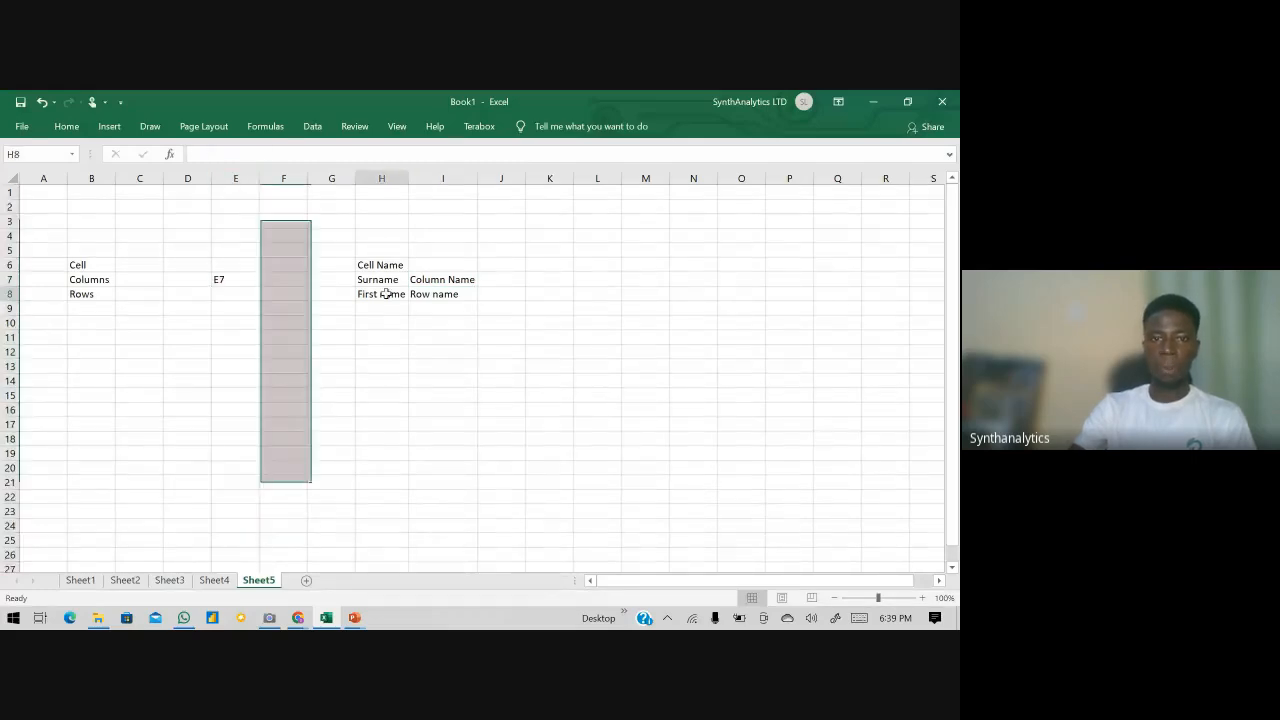
pyautogui.click(422, 294)
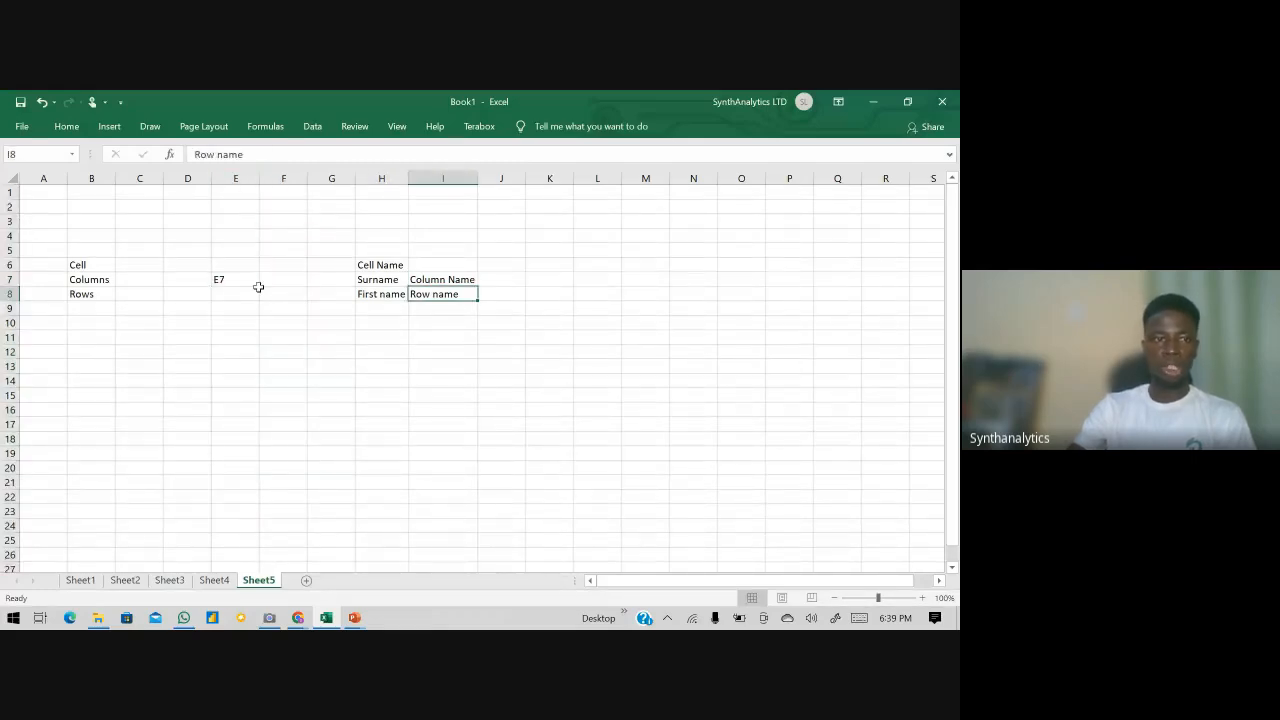
pyautogui.click(256, 283)
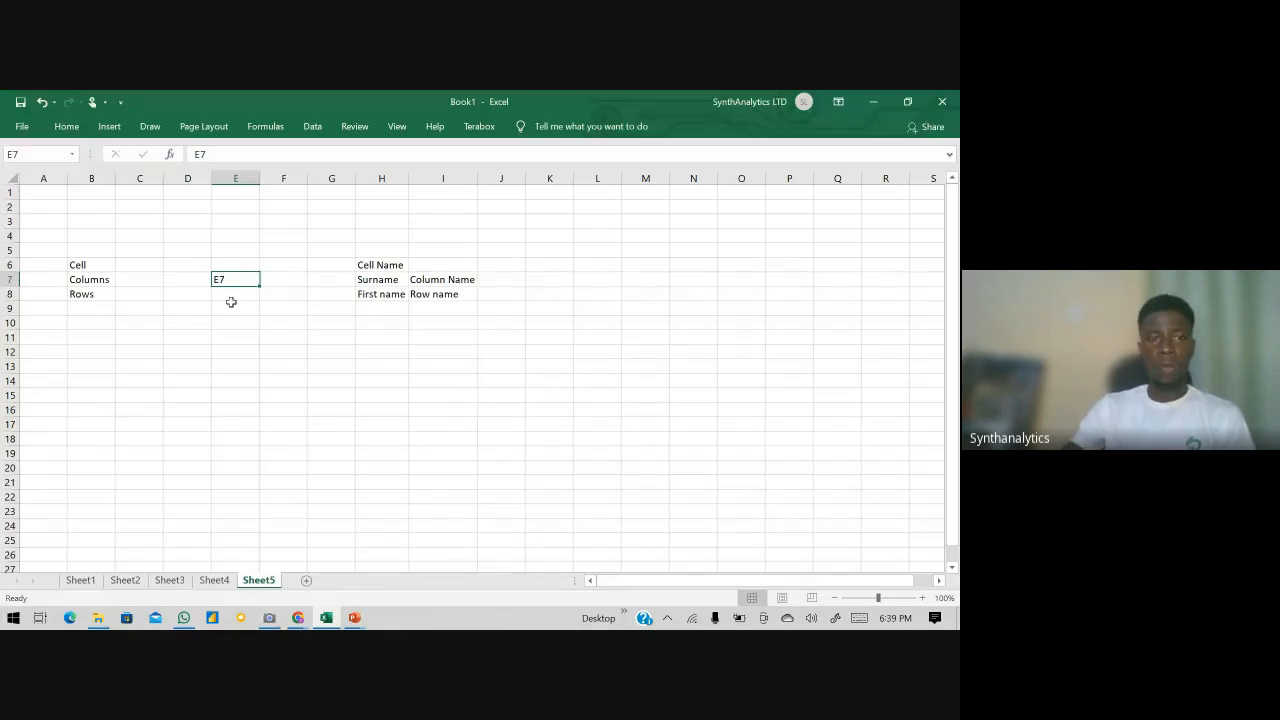
# - Check the cell reference of E7 and of the scattered empty cells F23, D21, M17, P10, O23 and C18
pyautogui.click(18, 153)
pyautogui.press('BackSpace')
pyautogui.click(34, 157)
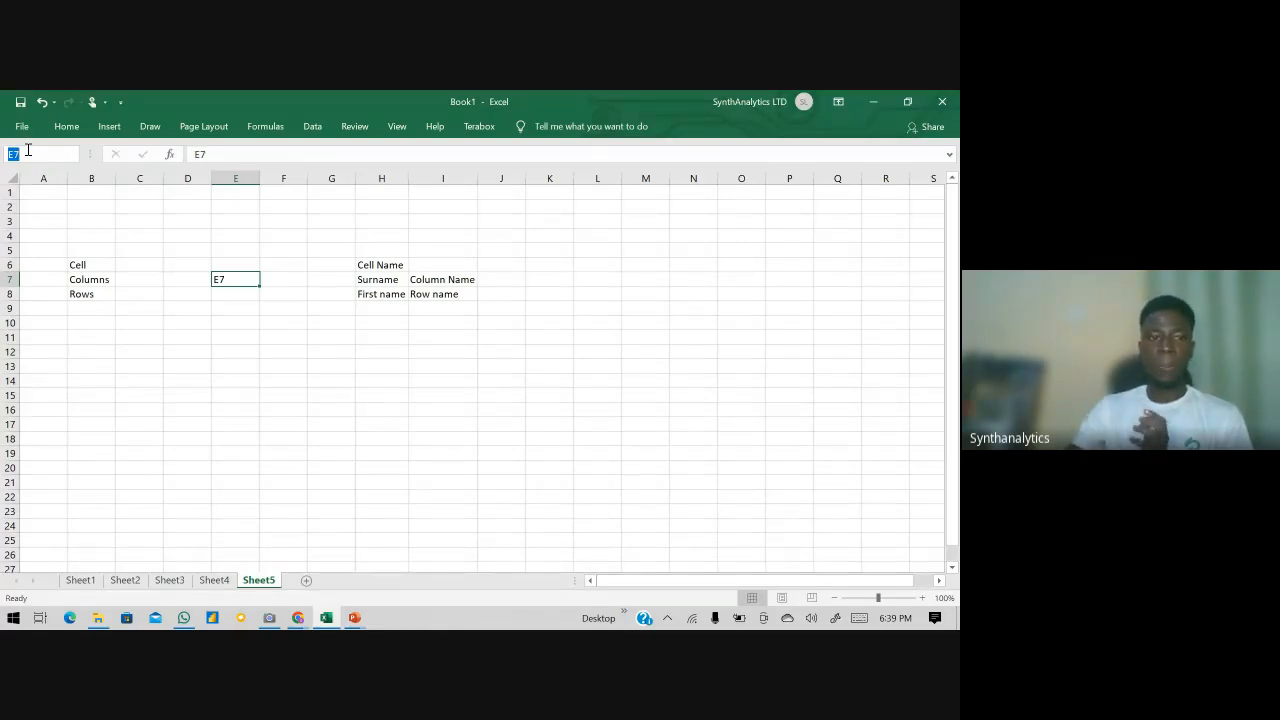
pyautogui.click(283, 511)
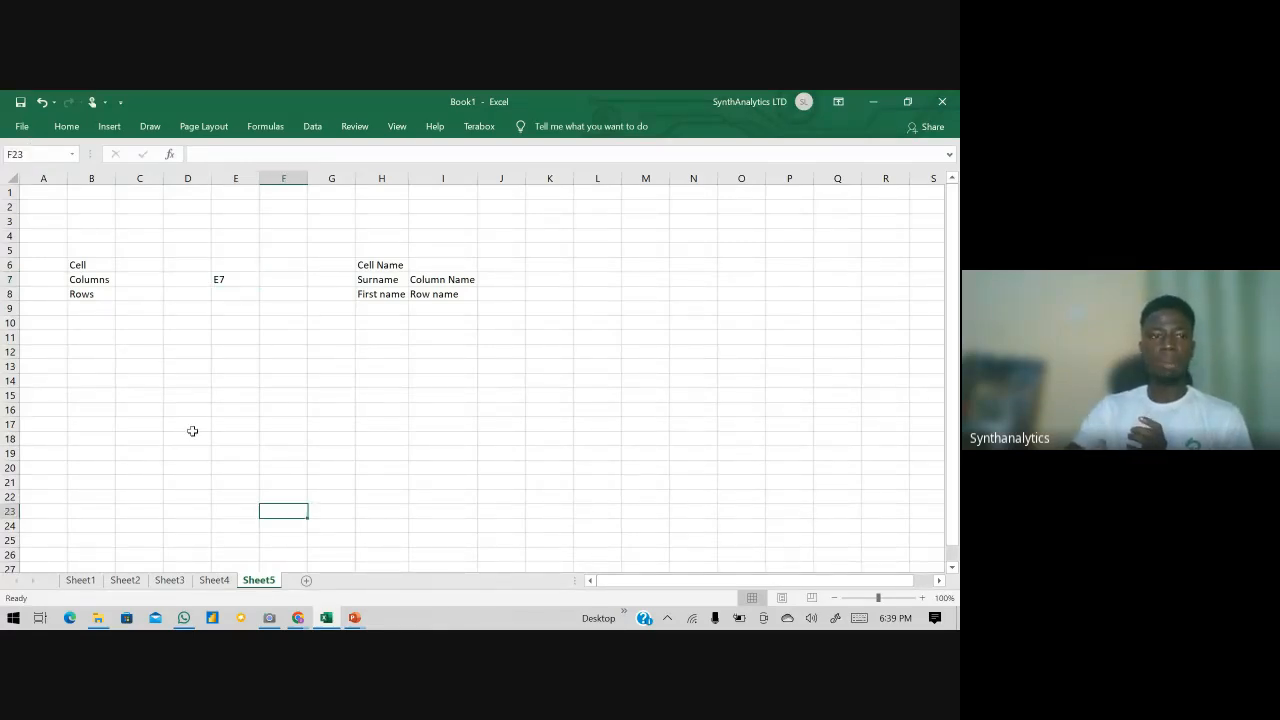
pyautogui.click(187, 494)
pyautogui.click(187, 483)
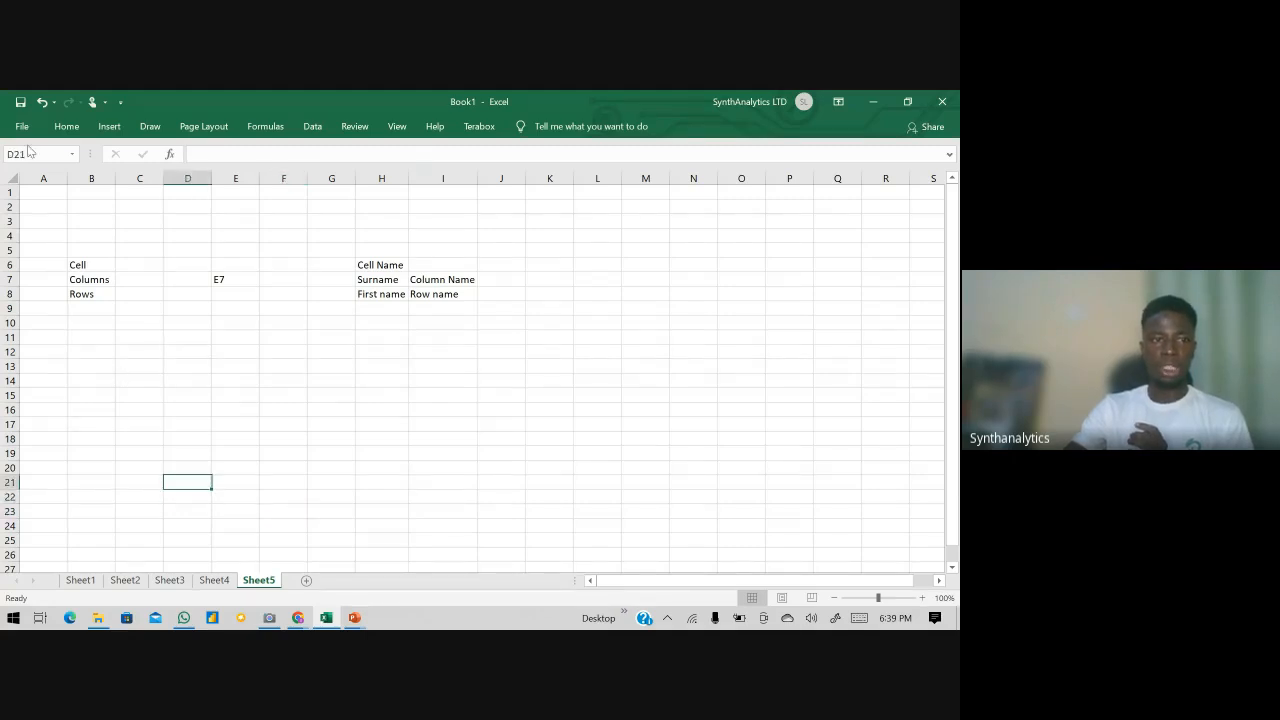
pyautogui.click(645, 424)
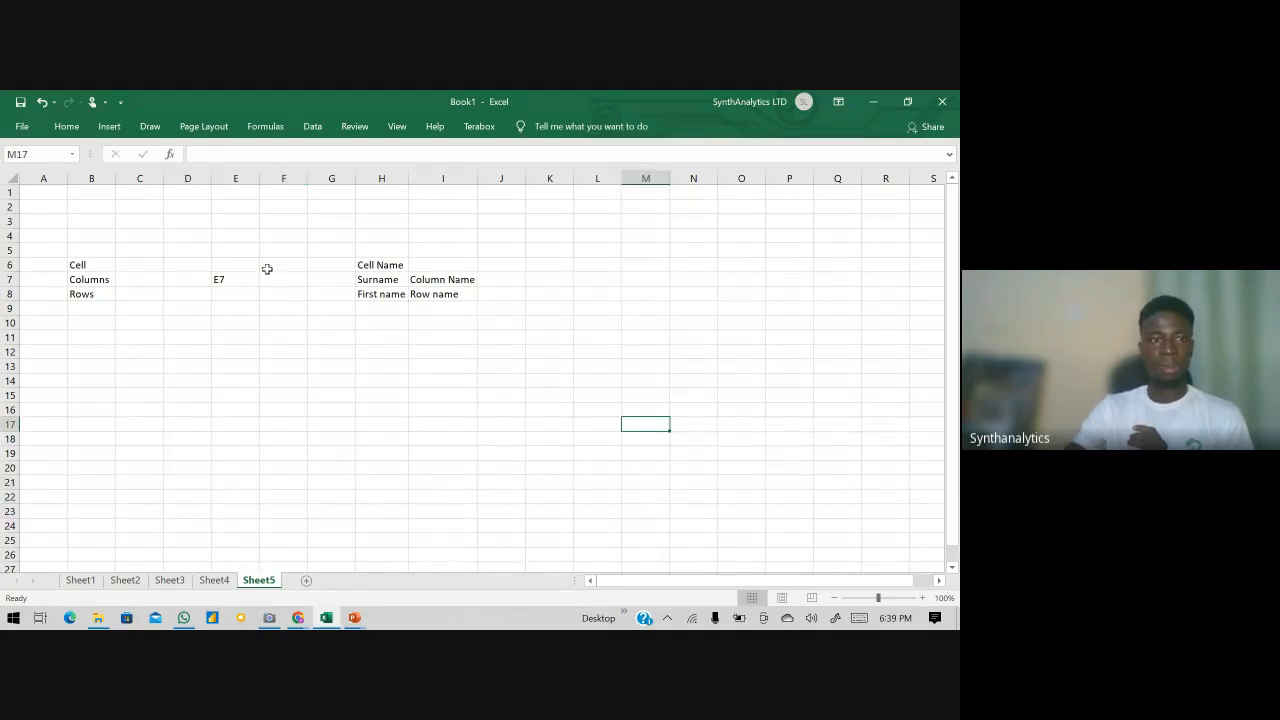
pyautogui.click(790, 322)
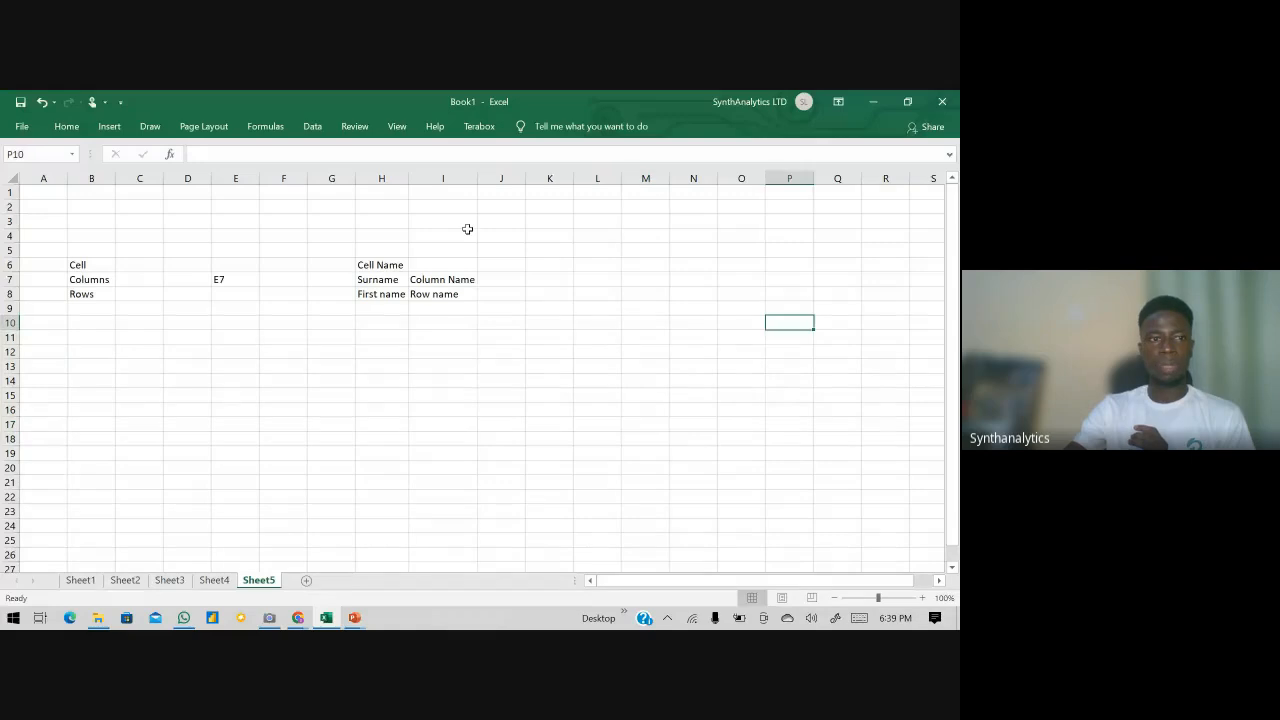
pyautogui.click(741, 511)
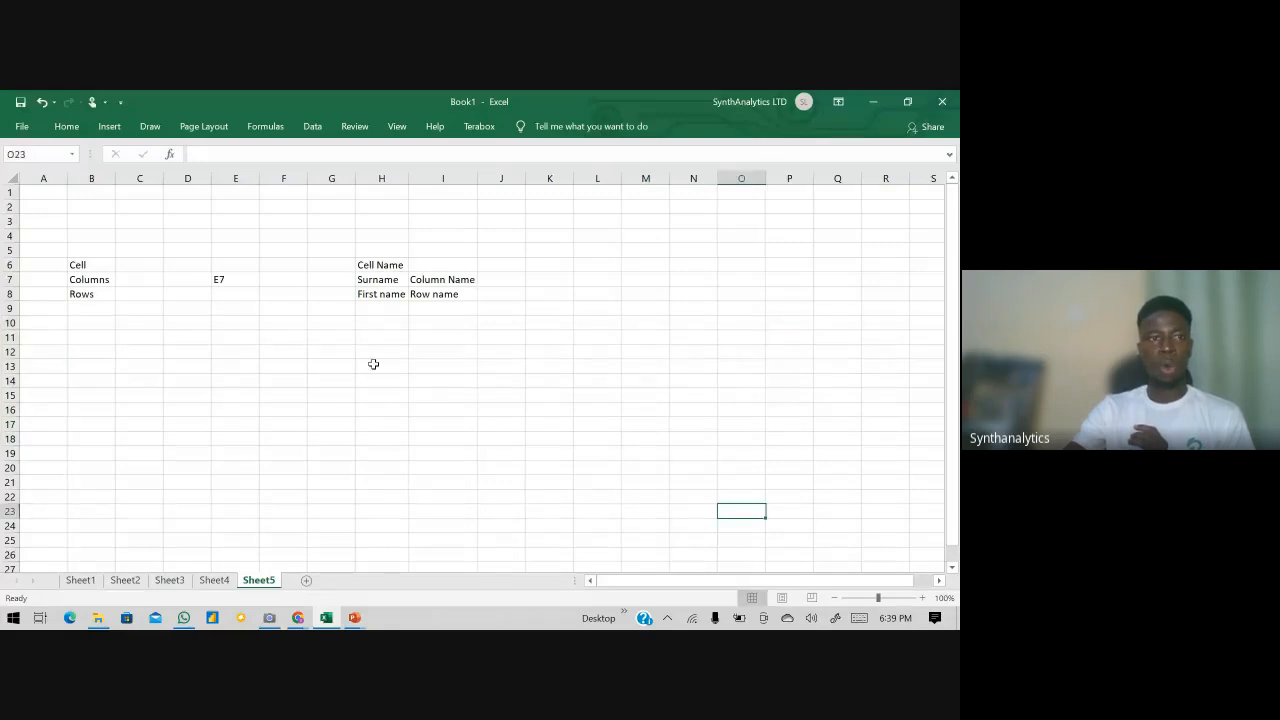
pyautogui.click(139, 438)
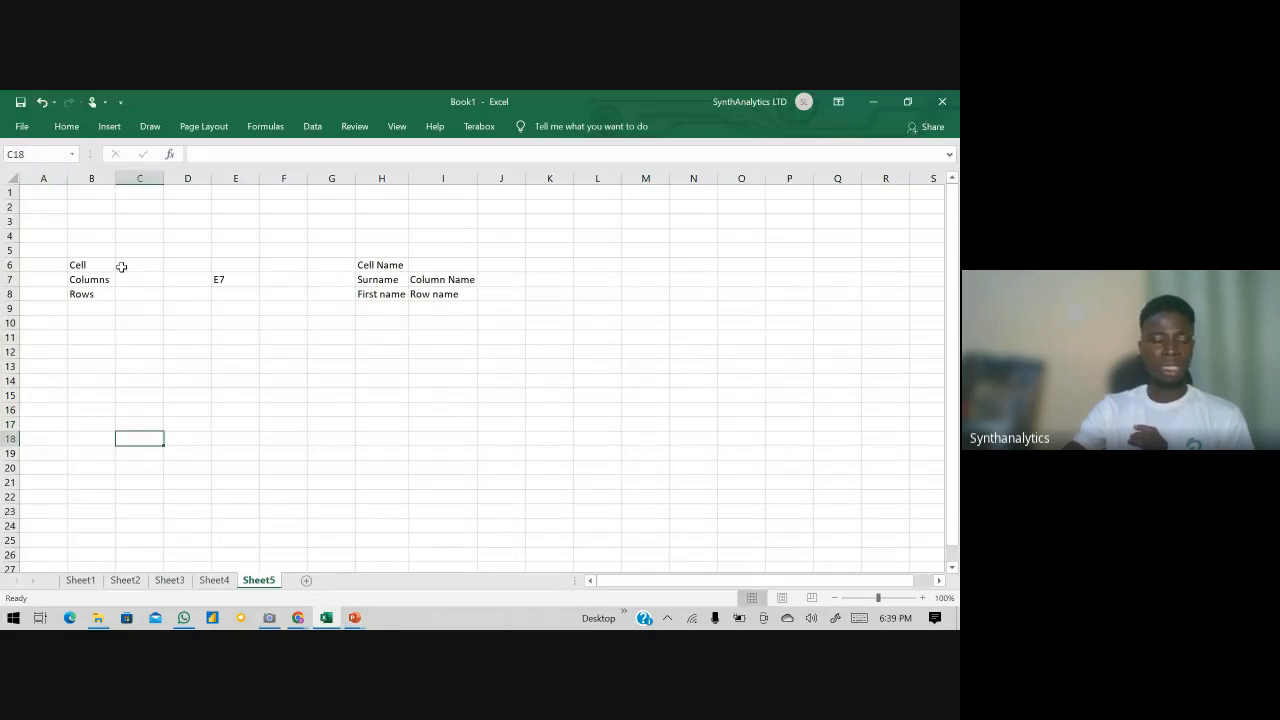
pyautogui.click(31, 156)
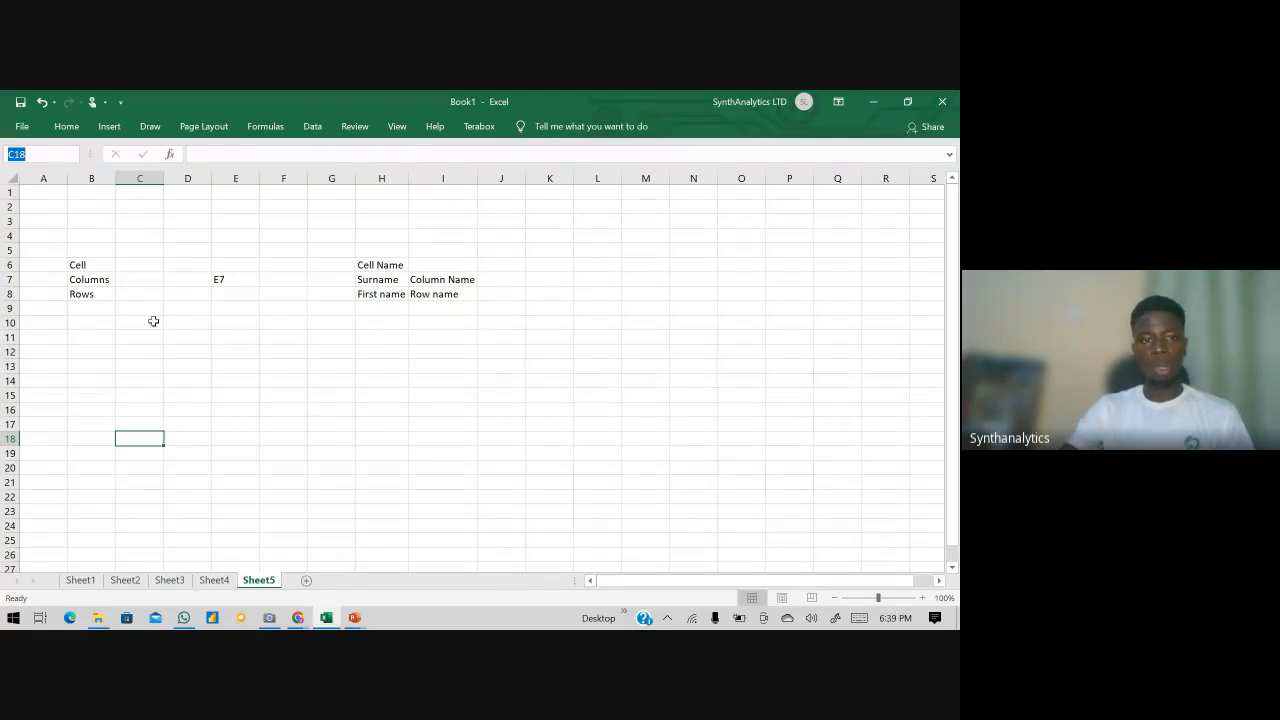
# - Select the ranges C10:C23 and B16:E17, the Cell Name label in H6 and column B, ending on cell C5
pyautogui.moveTo(153, 321); pyautogui.dragTo(123, 517)
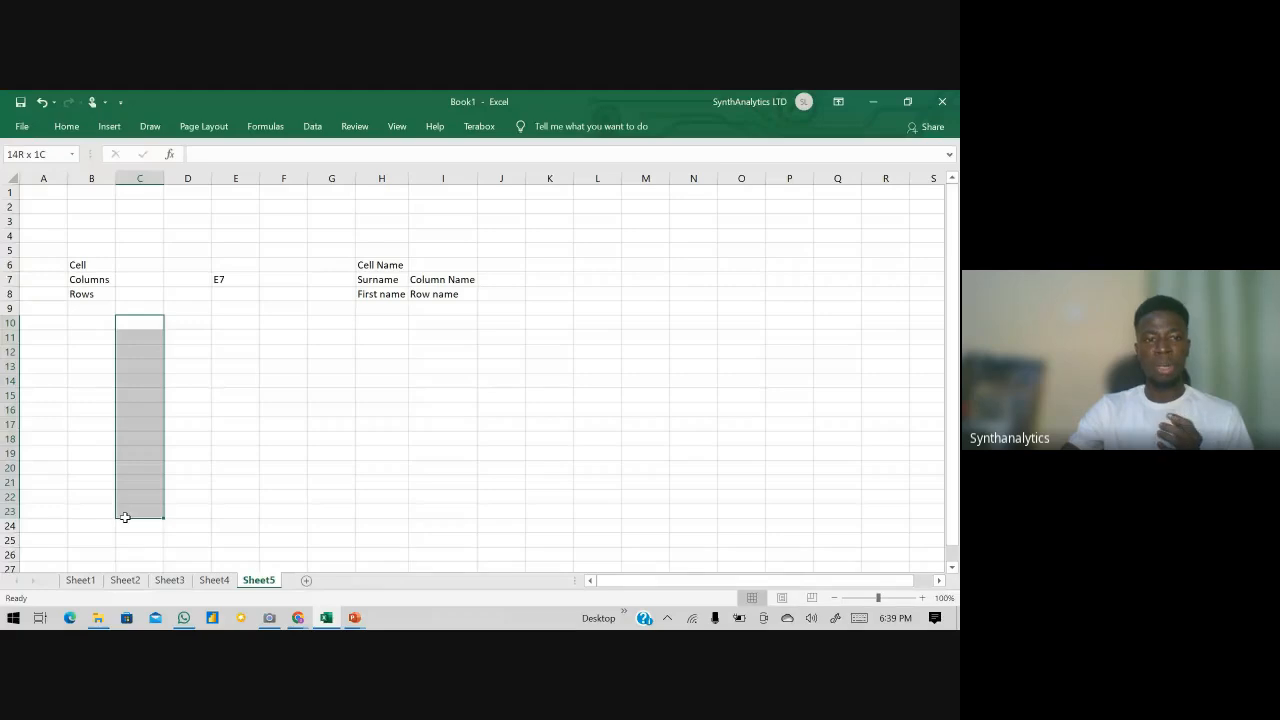
pyautogui.moveTo(95, 391); pyautogui.dragTo(260, 428)
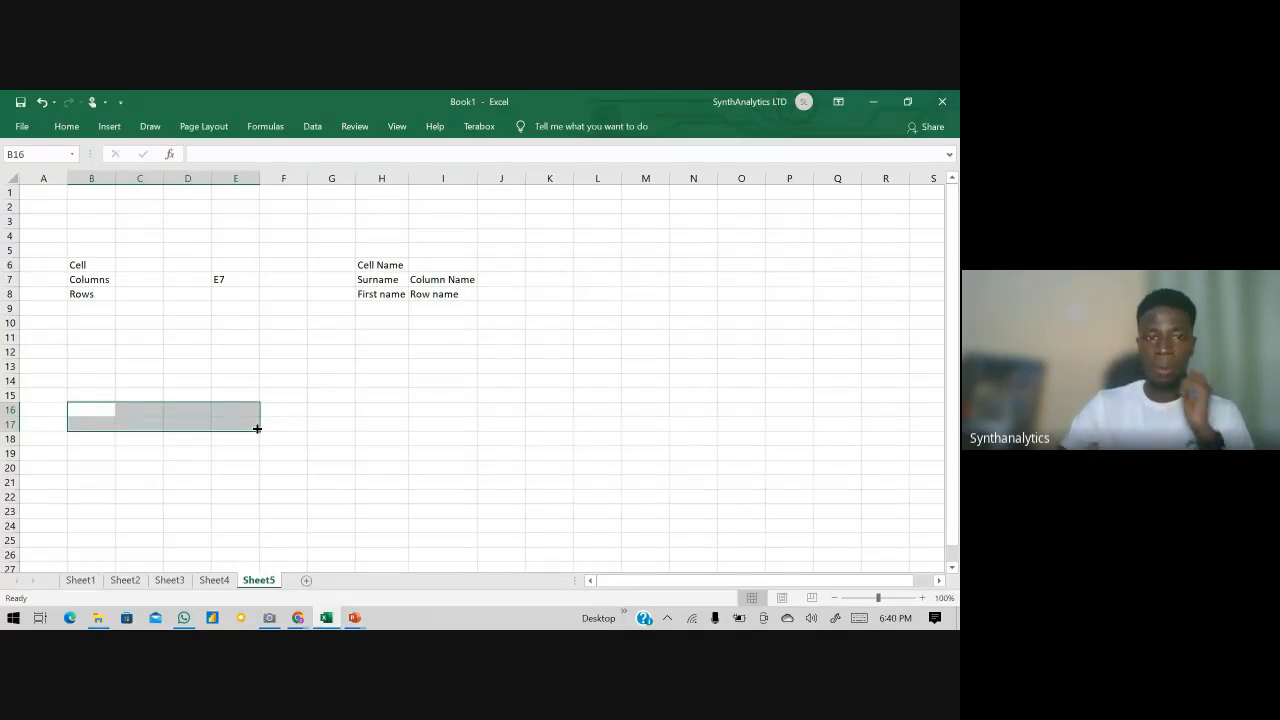
pyautogui.click(281, 308)
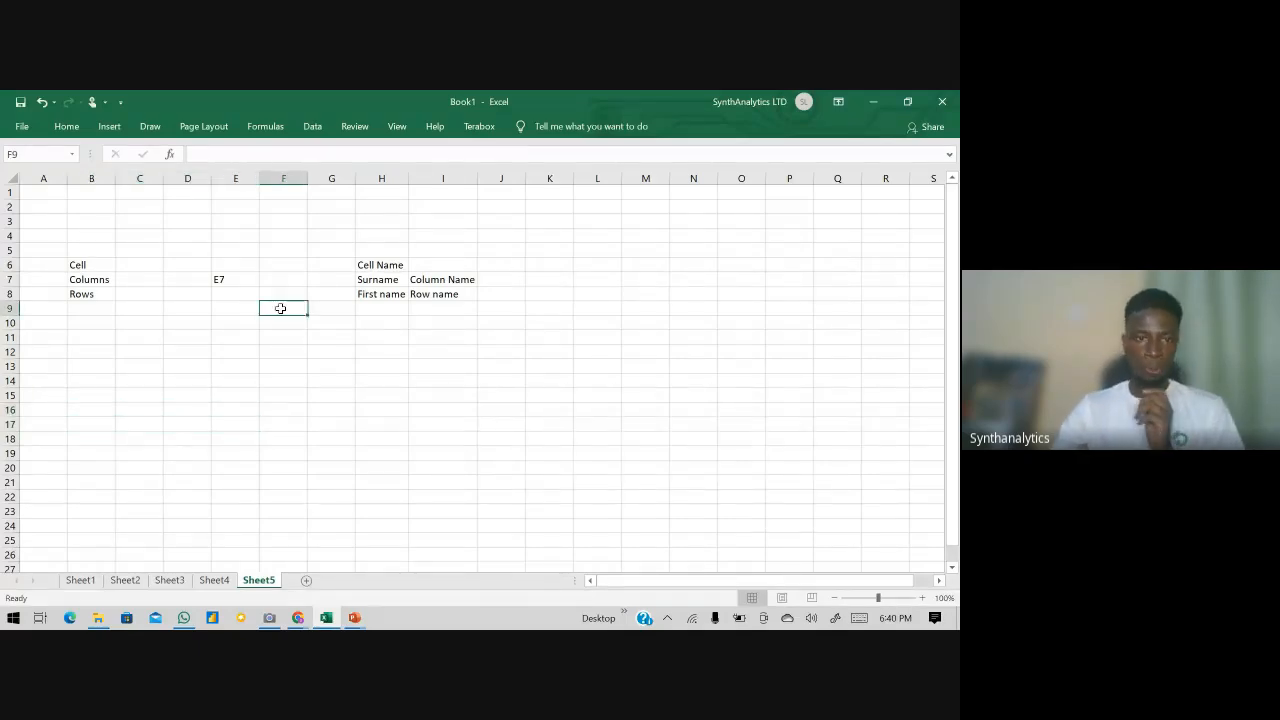
pyautogui.click(383, 268)
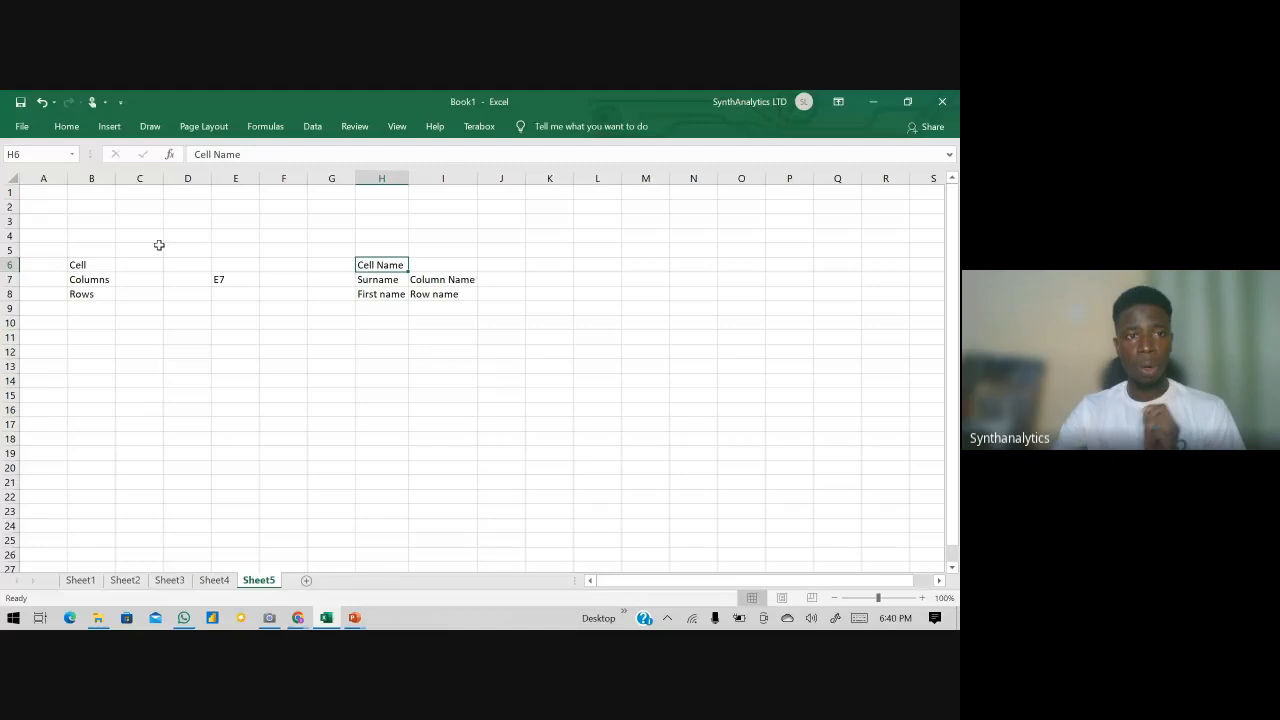
pyautogui.click(93, 176)
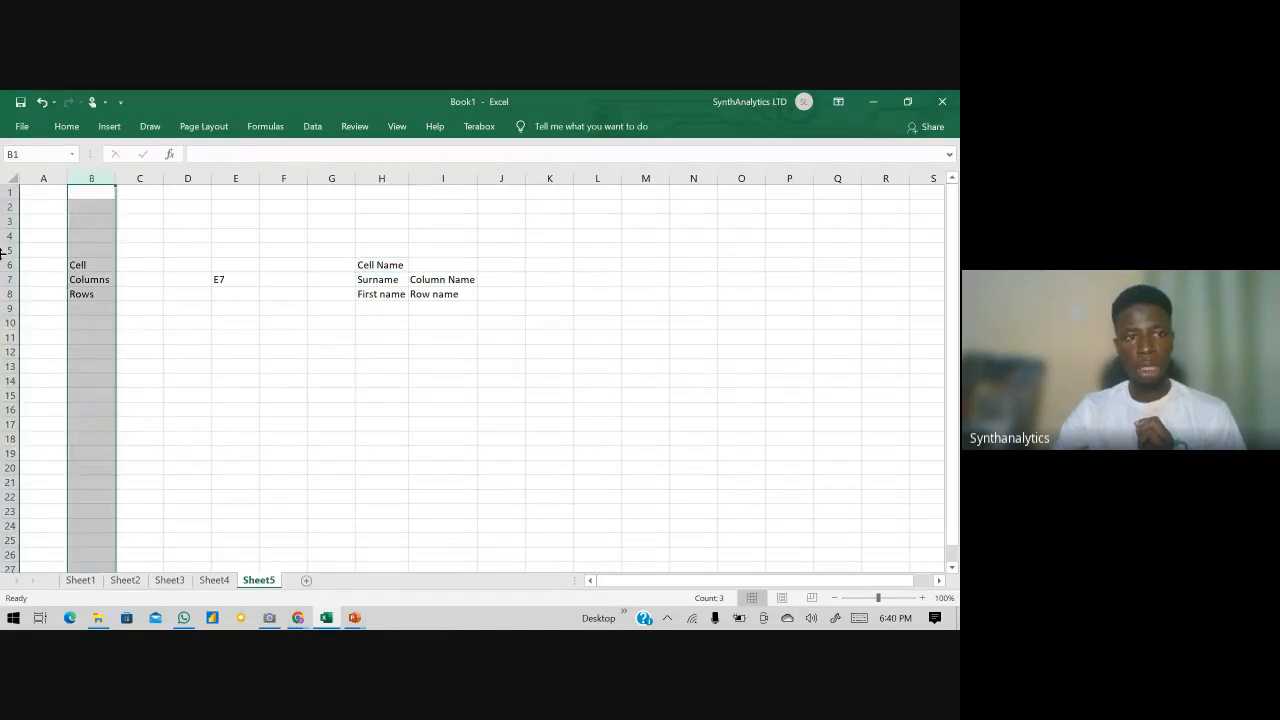
pyautogui.click(156, 248)
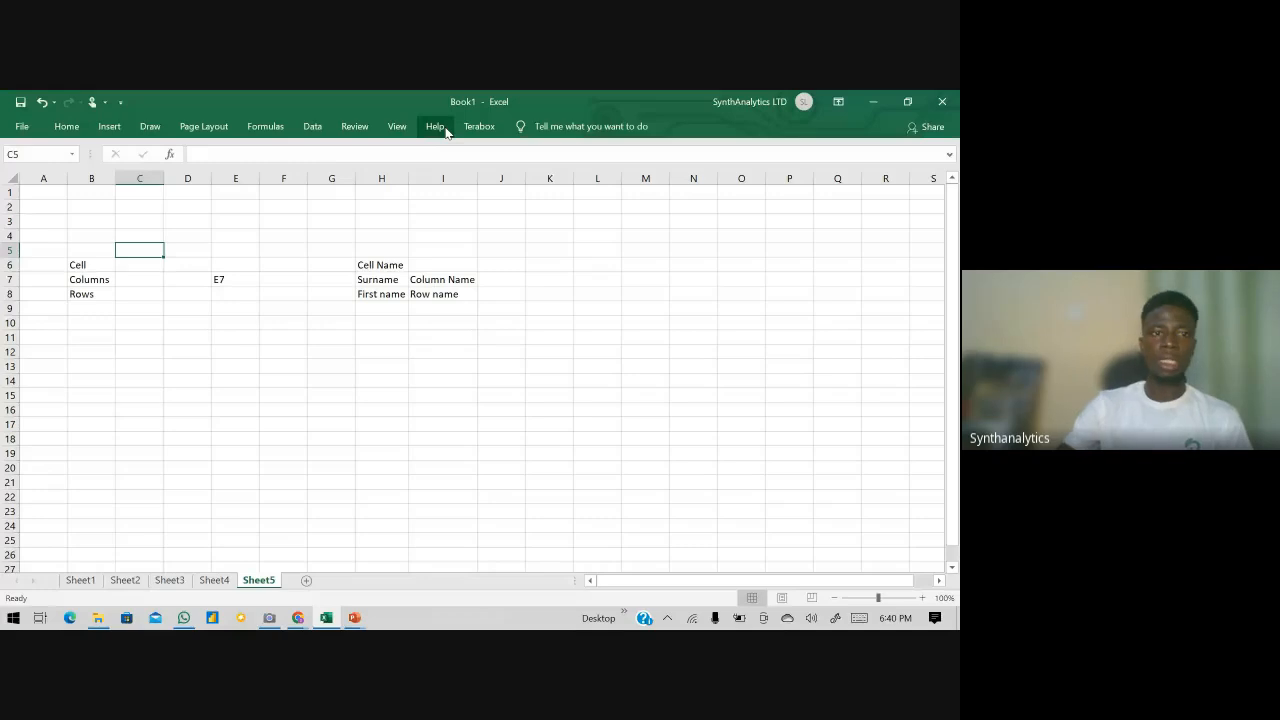
# - Show and collapse the Home commands, and inspect the formula bar for cells C5 and E7
pyautogui.click(81, 133)
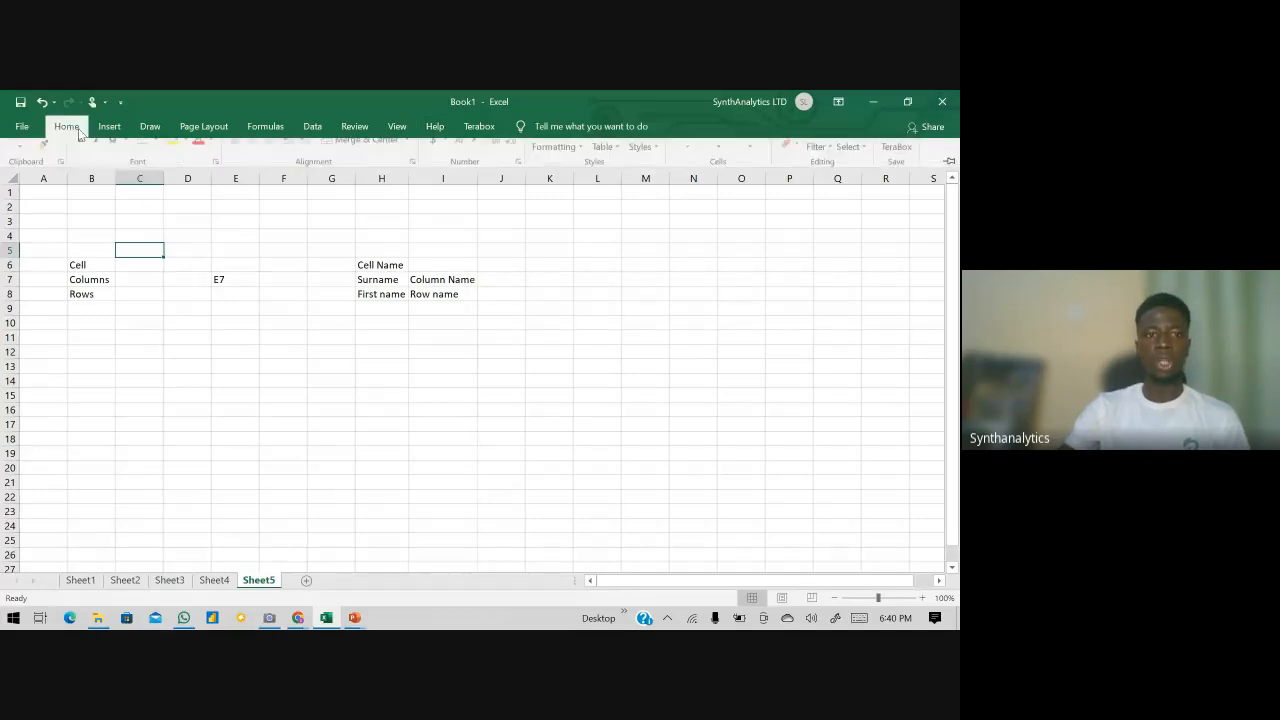
pyautogui.click(81, 134)
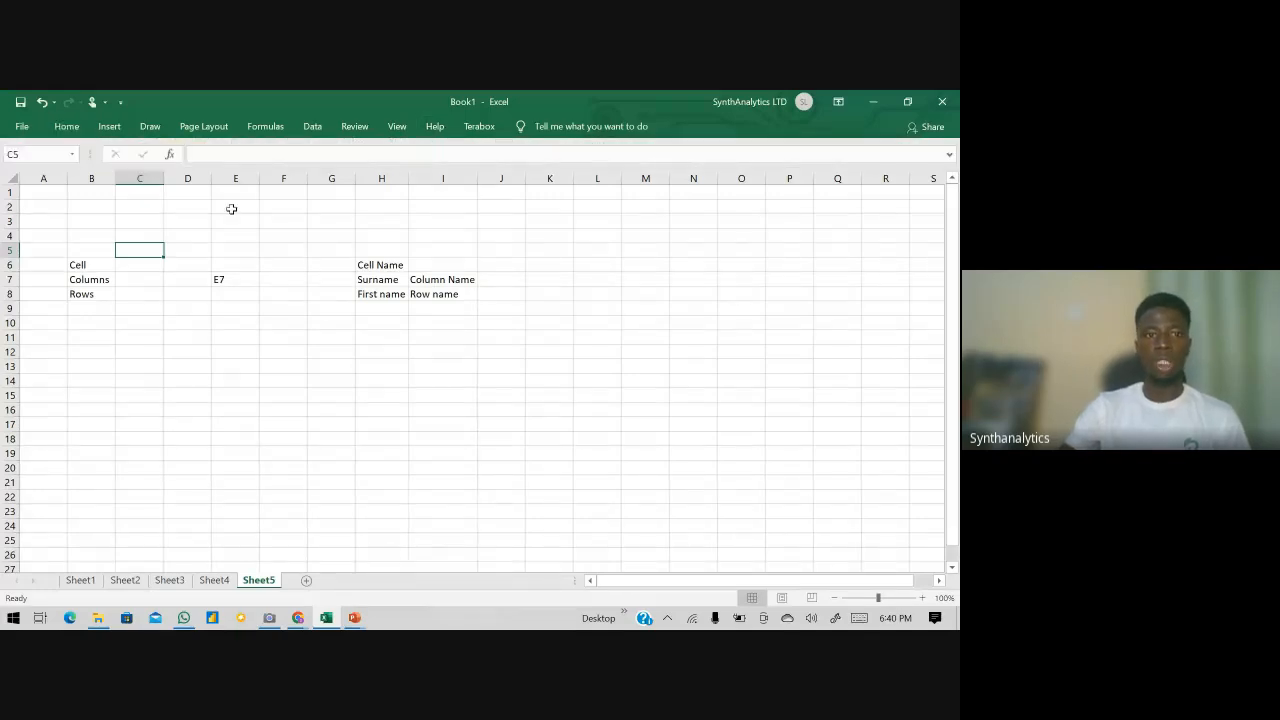
pyautogui.click(228, 154)
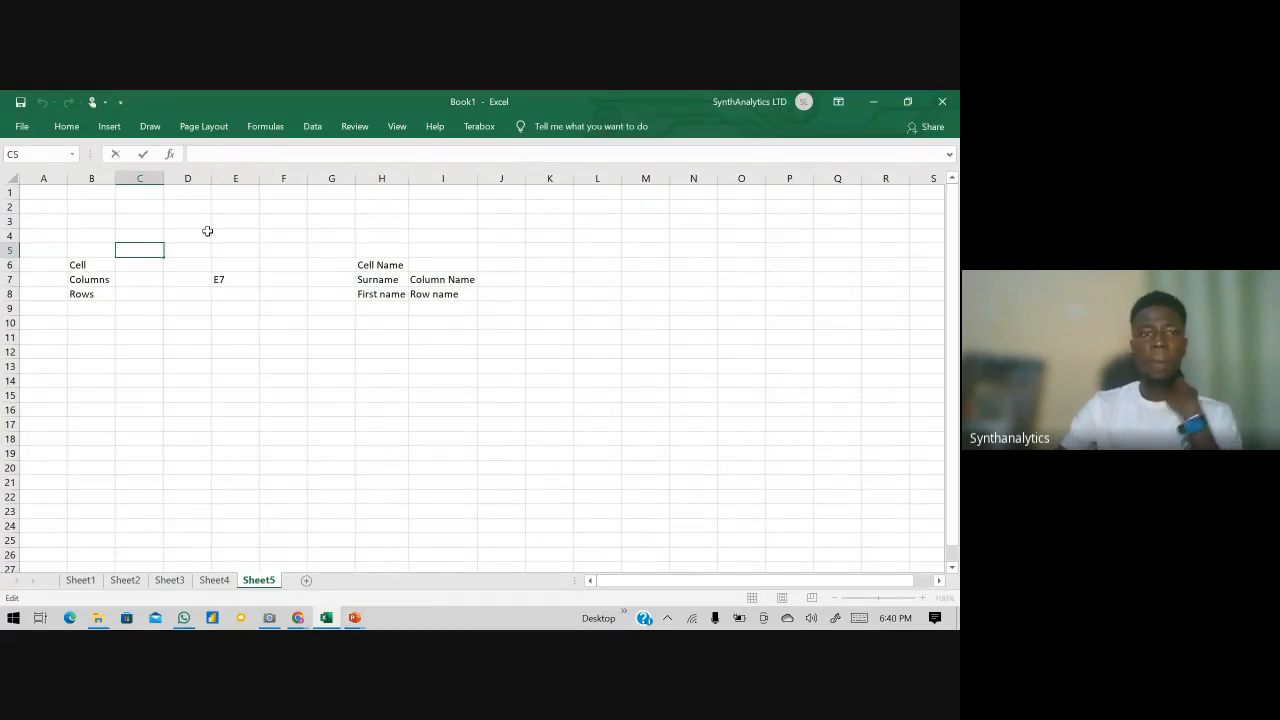
pyautogui.click(240, 279)
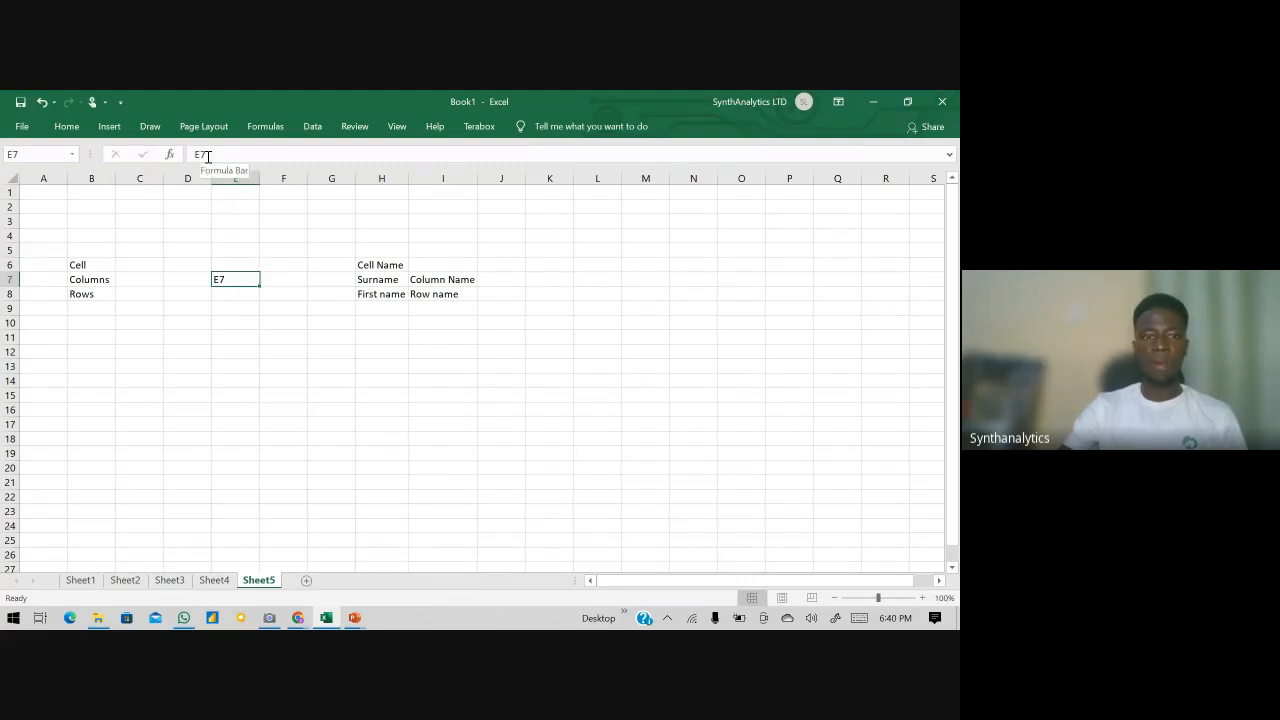
# - Enter the formula =2+2 in cell D13 and reselect the cell to view its formula
pyautogui.click(182, 368)
pyautogui.write('=')
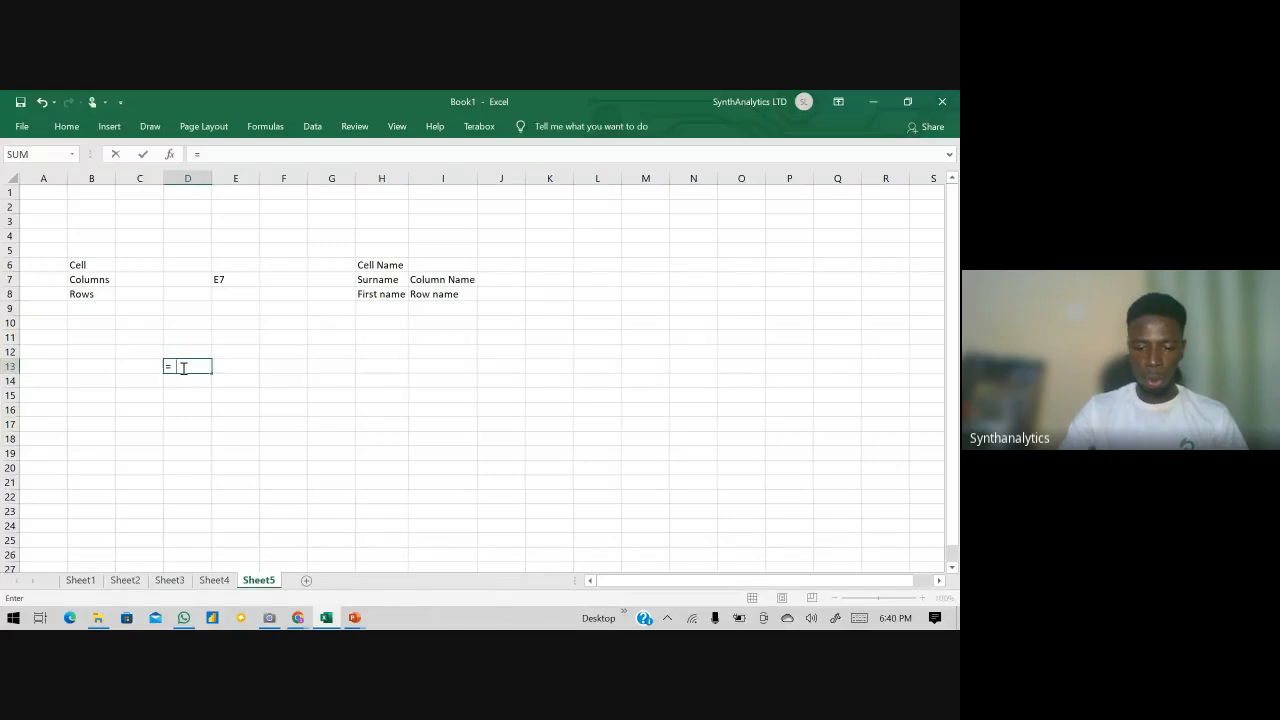
pyautogui.write('2+2')
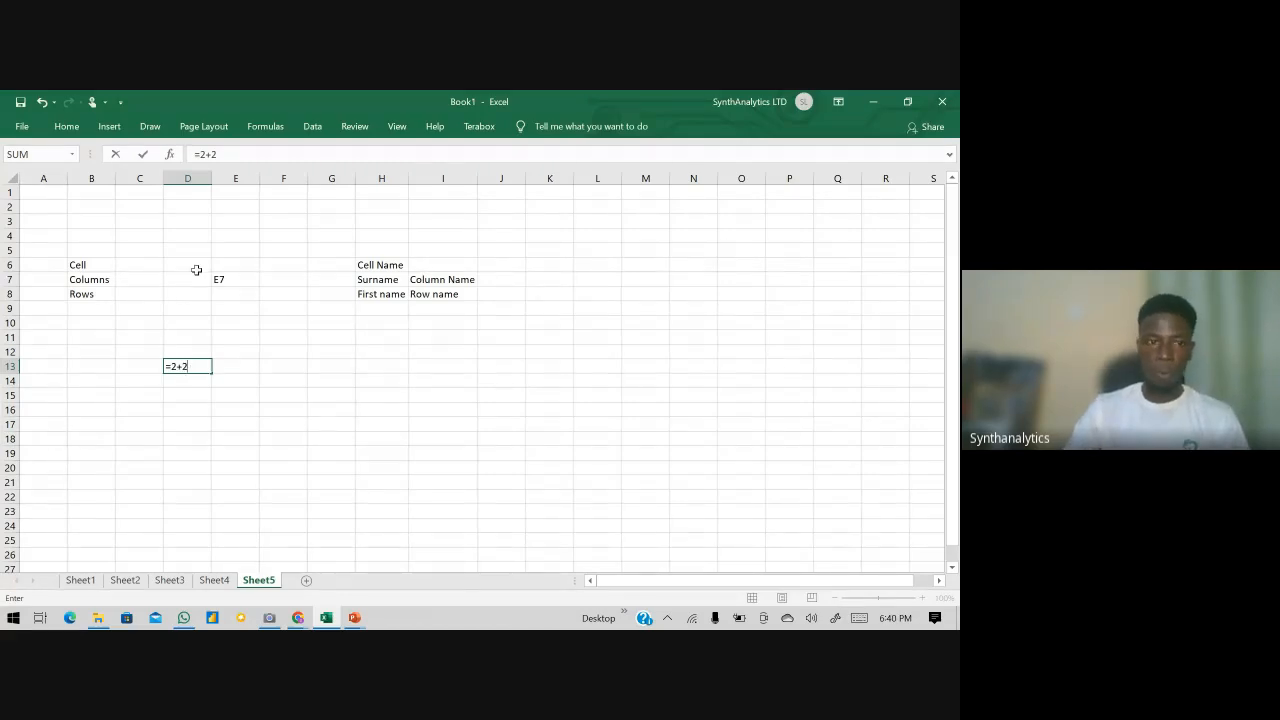
pyautogui.press('Return')
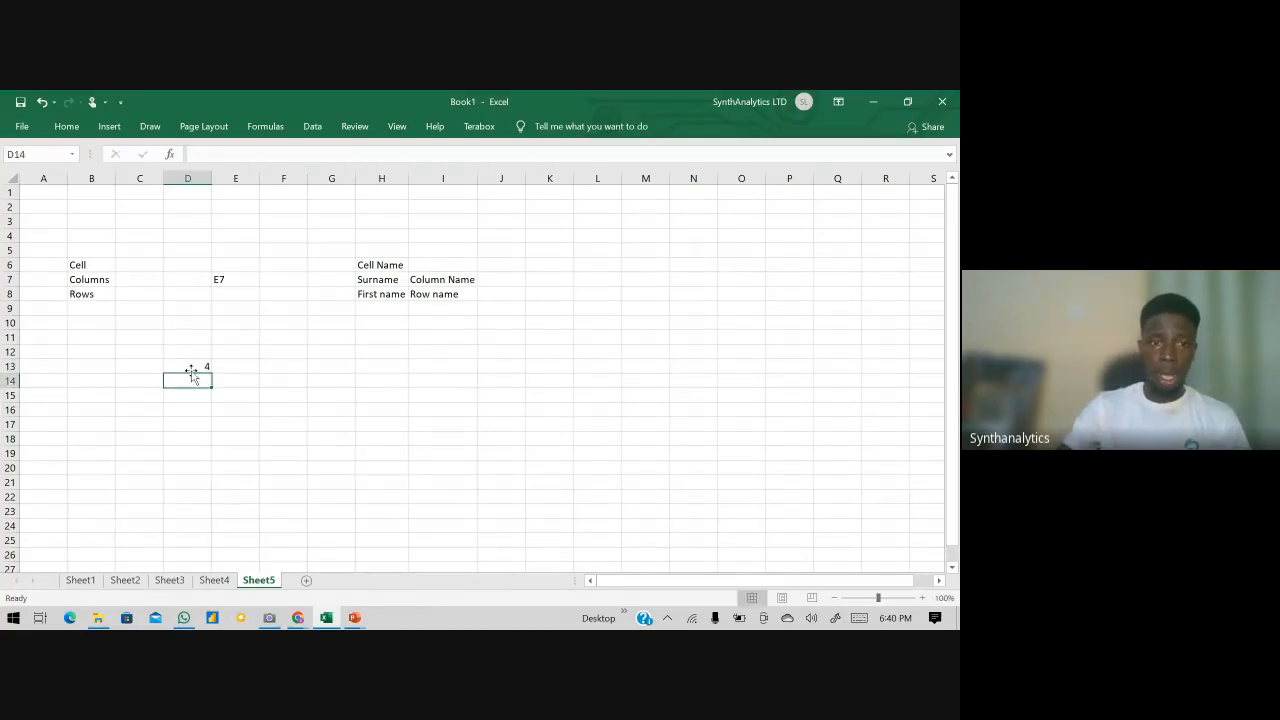
pyautogui.click(208, 368)
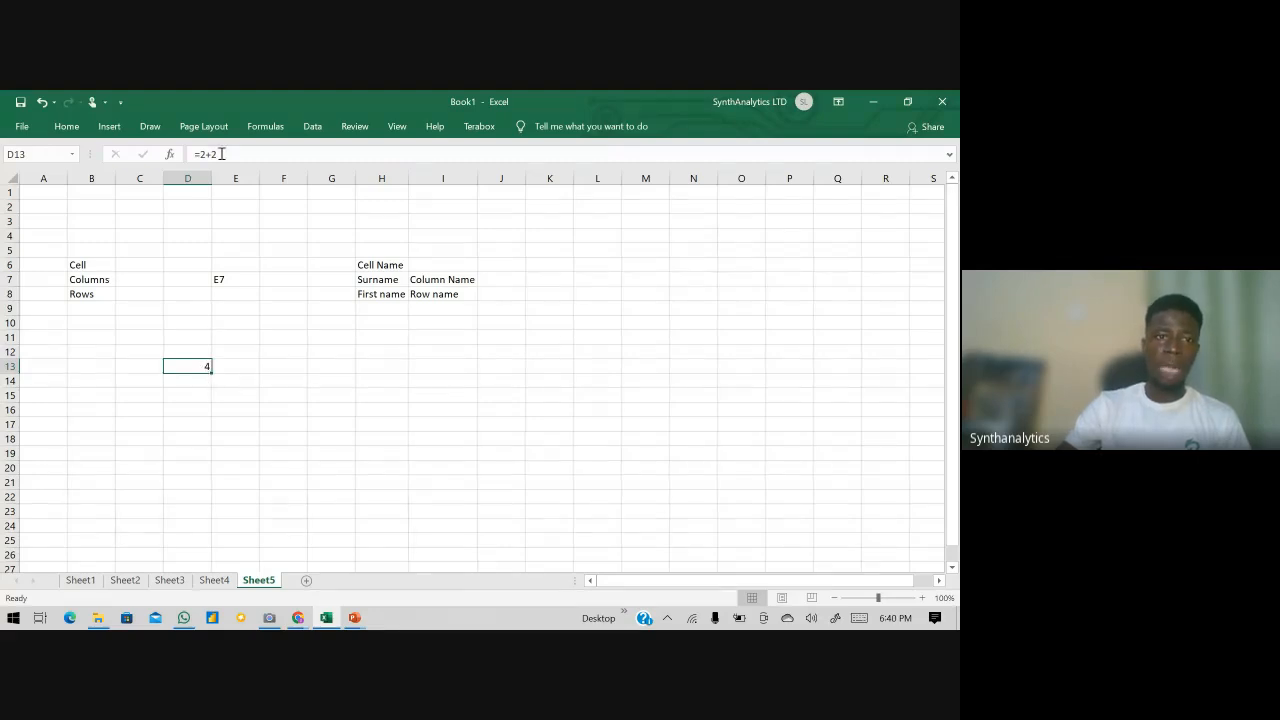
# - Inspect the formula of cell D13 in the formula bar, select the empty cell E12, and show the Home commands
pyautogui.moveTo(222, 156); pyautogui.dragTo(188, 176)
pyautogui.click(191, 365)
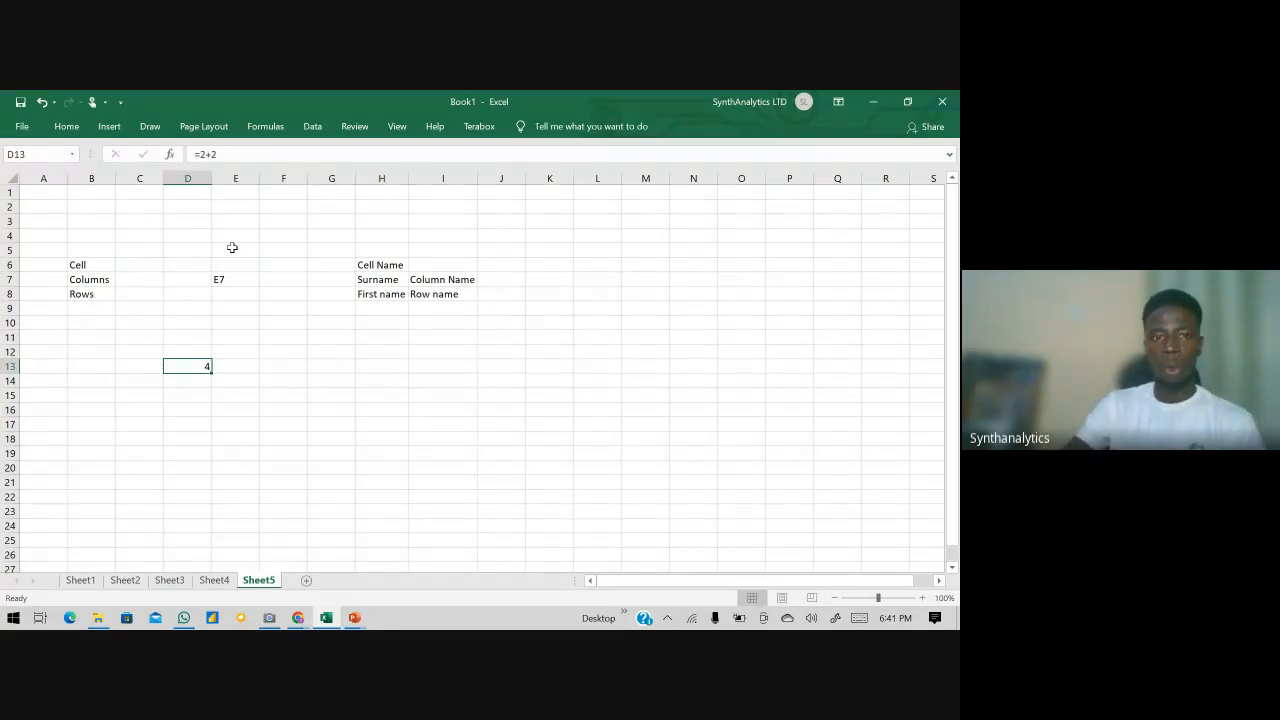
pyautogui.click(236, 352)
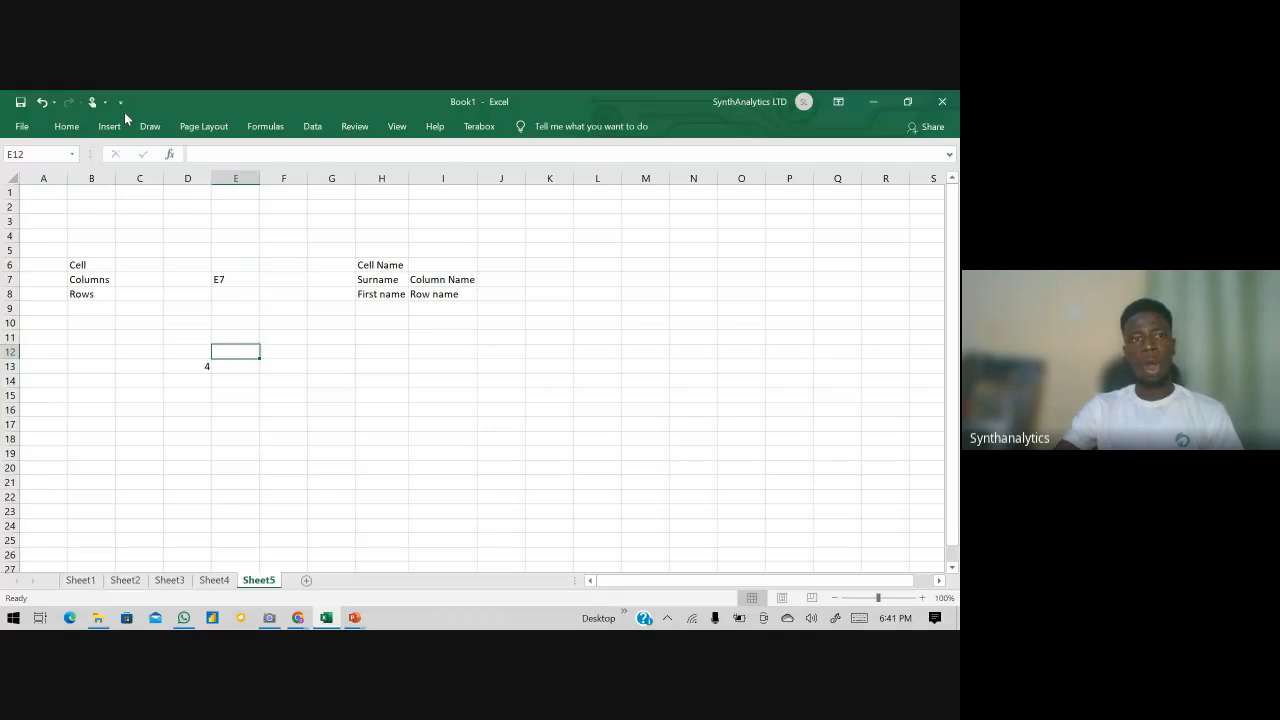
pyautogui.click(67, 127)
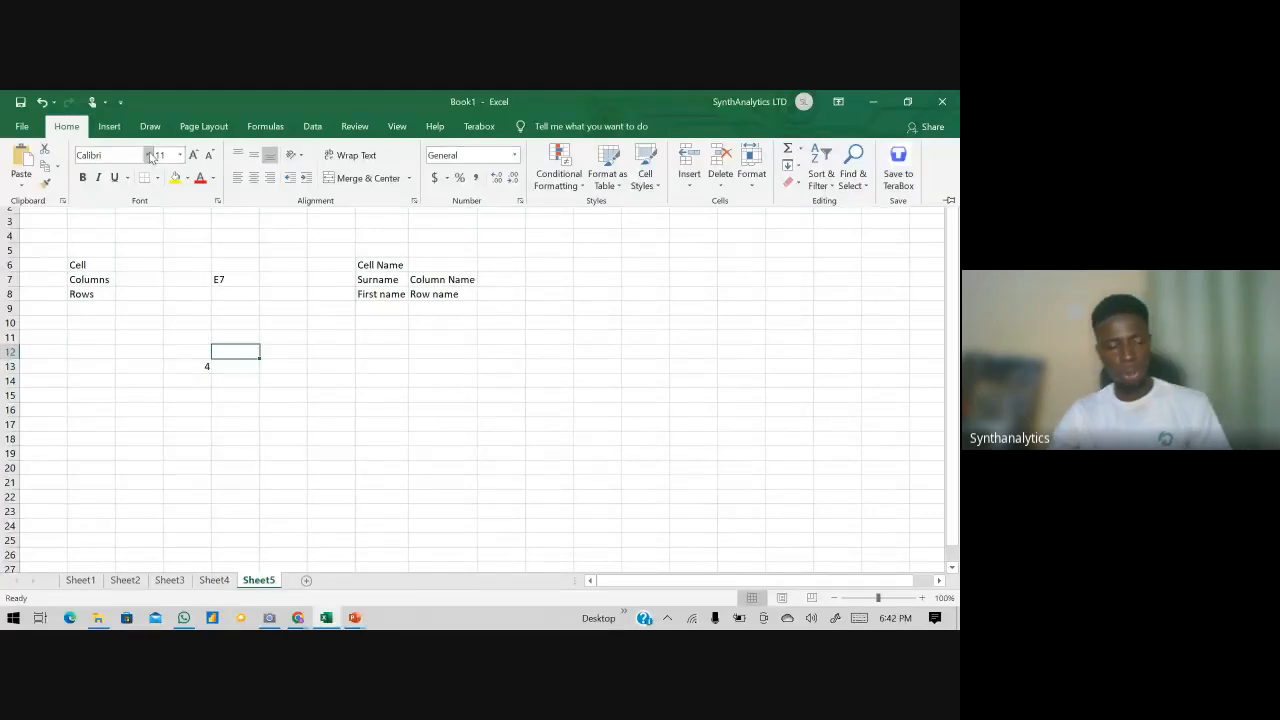
# - Switch to the PowerPoint slide show, go back to the first Day One Lesson Summary slide, and return to the Excel workbook
pyautogui.hotkey('alt', 'Tab')
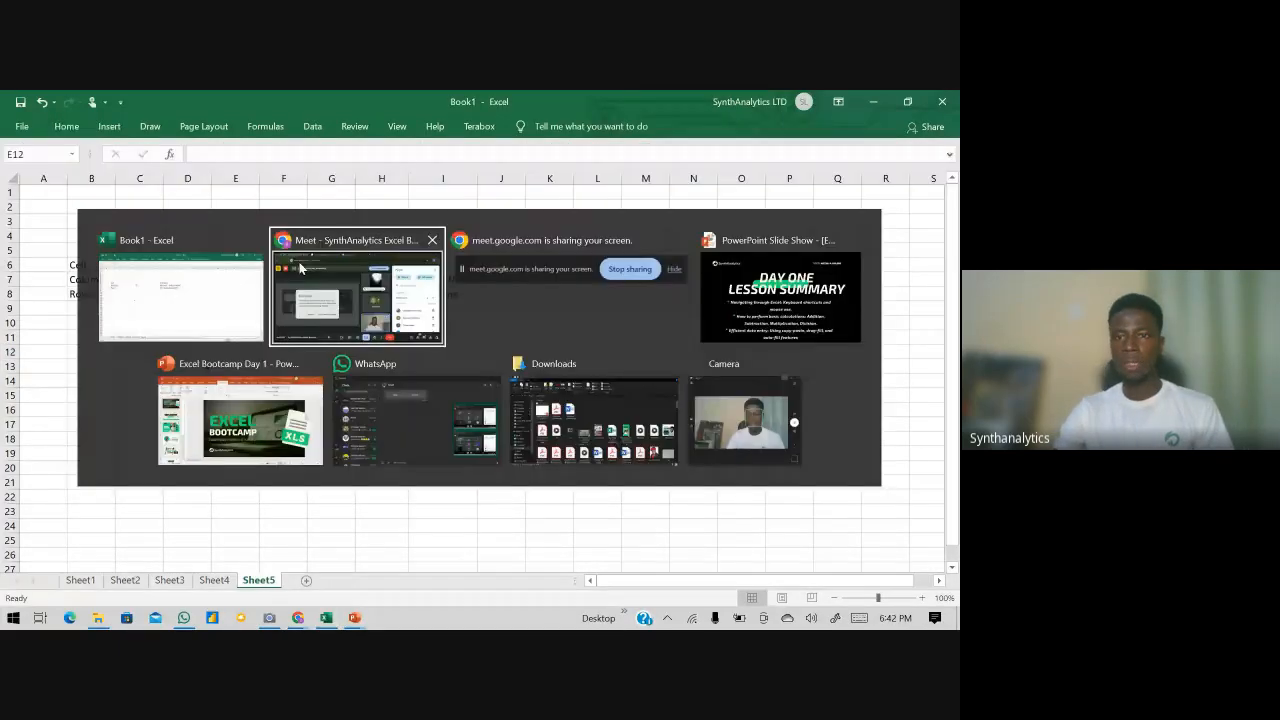
pyautogui.press('Tab')
pyautogui.press('Tab')
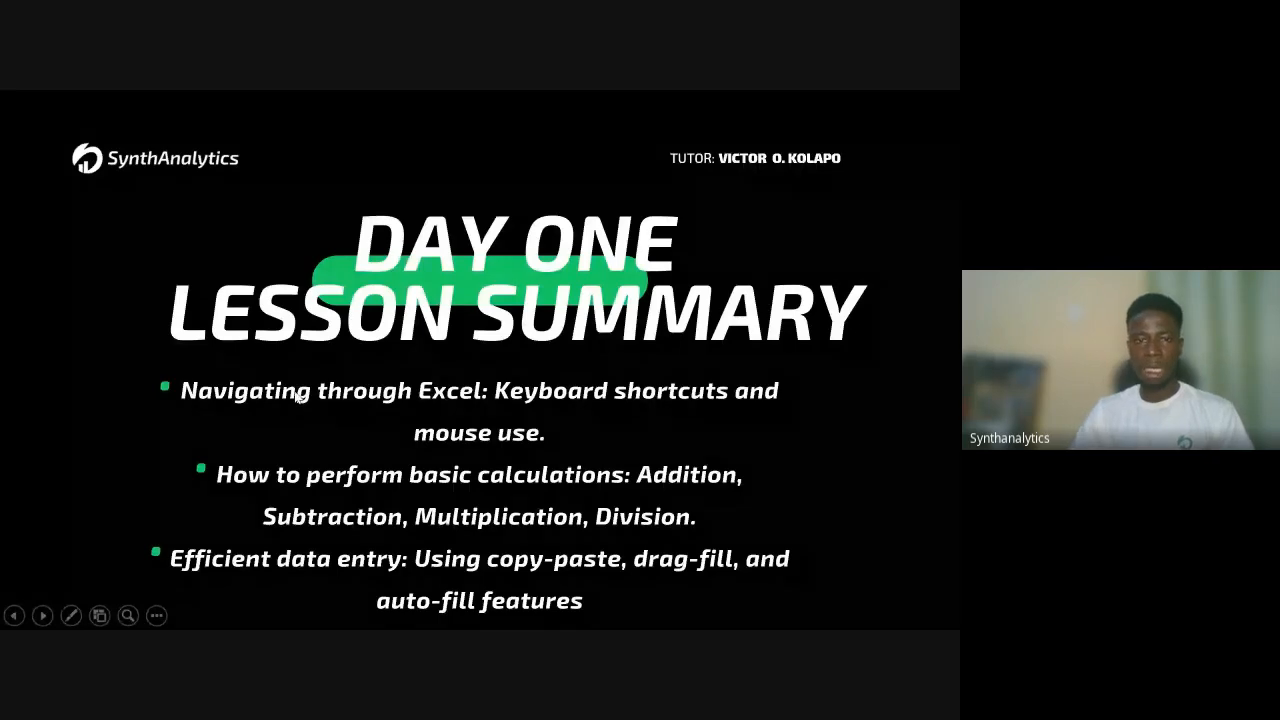
pyautogui.press('Left')
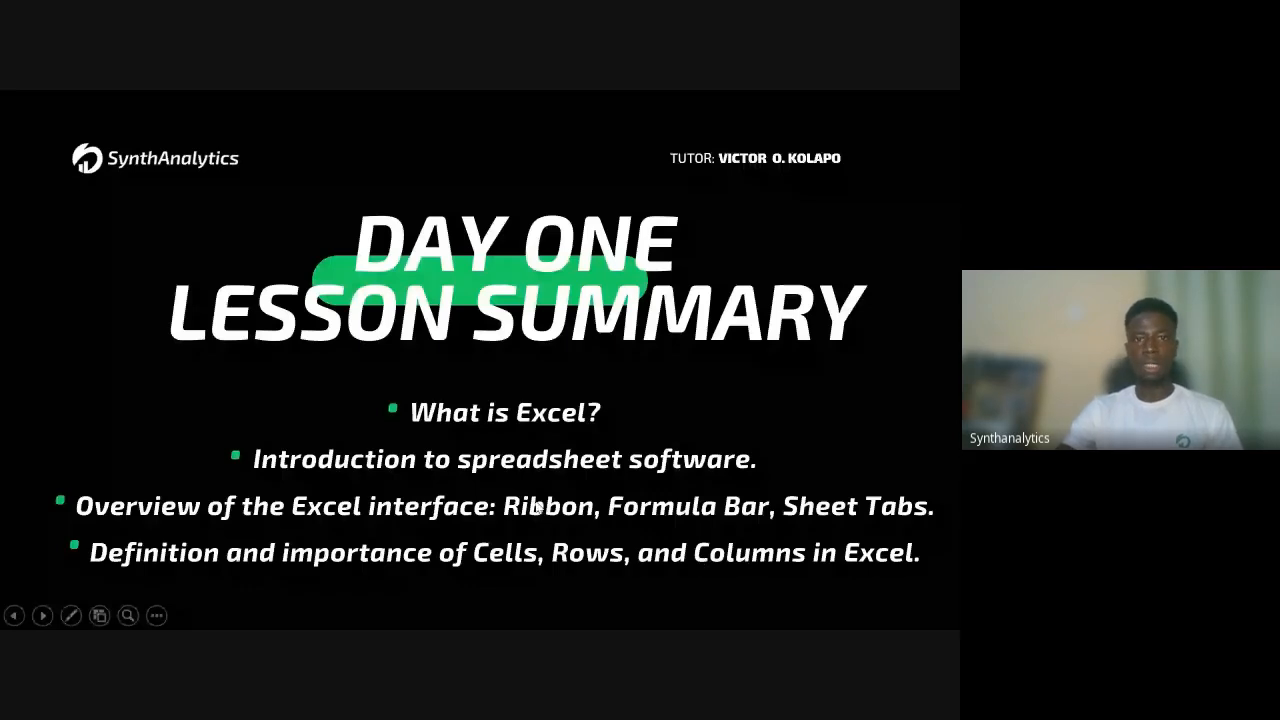
pyautogui.hotkey('alt', 'Tab')
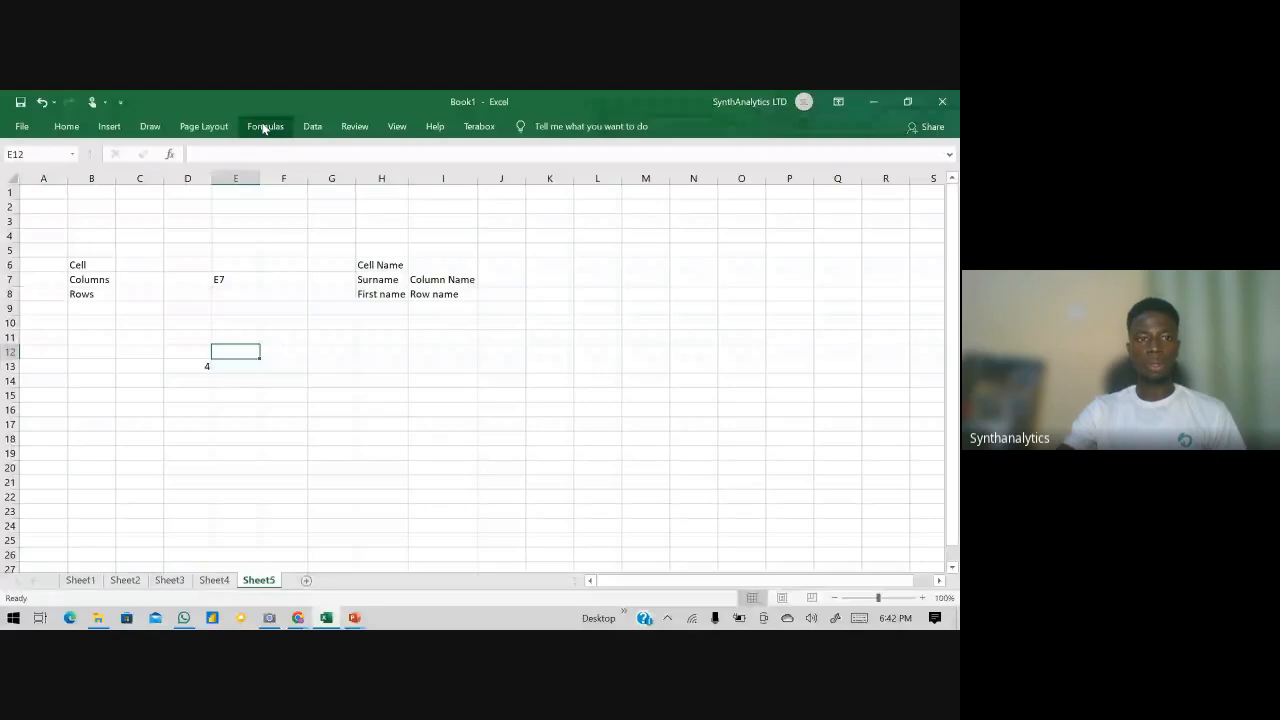
# - Try the Auto-hide Ribbon display option, and set the ribbon to Show Tabs and Commands
pyautogui.click(66, 126)
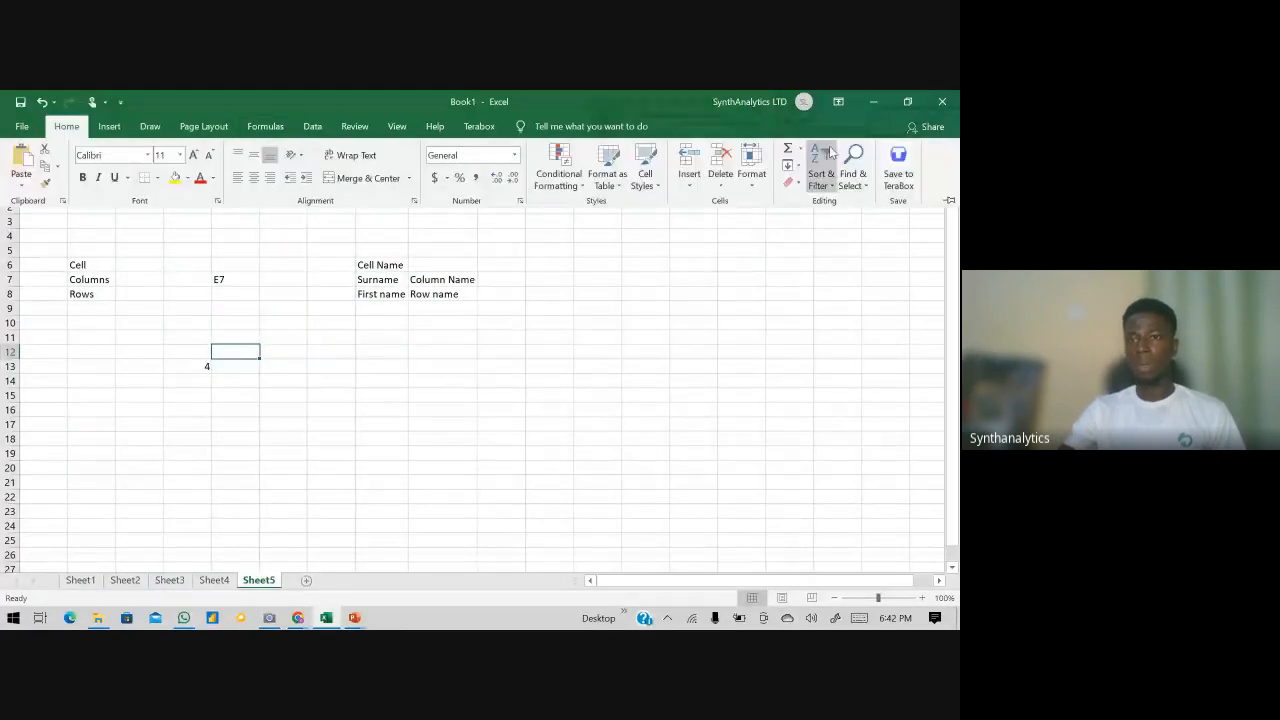
pyautogui.click(838, 101)
pyautogui.click(832, 142)
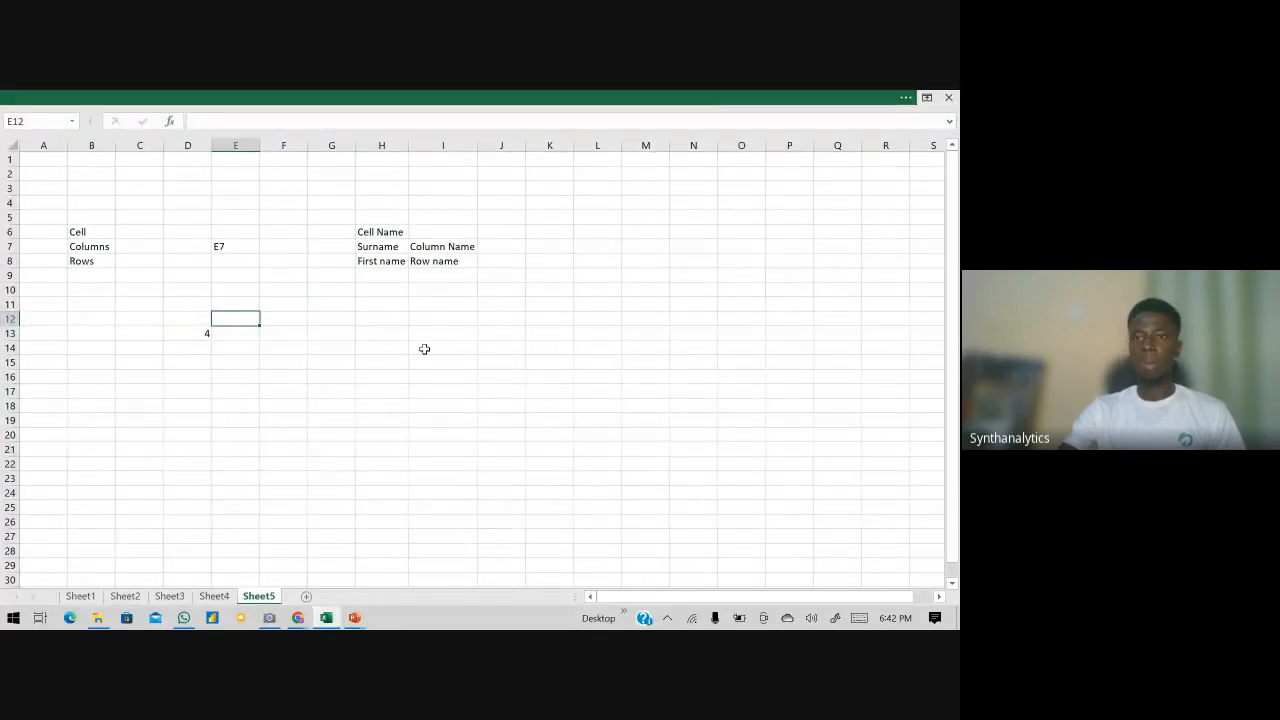
pyautogui.click(716, 100)
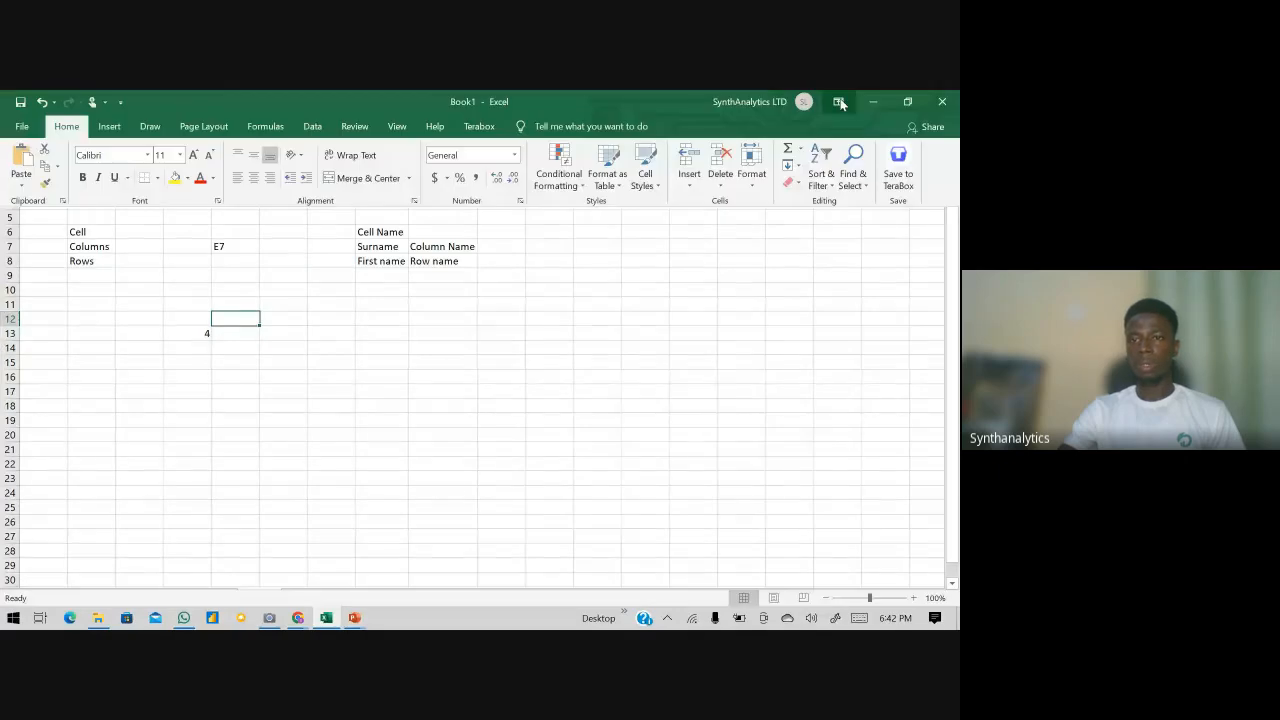
pyautogui.click(839, 102)
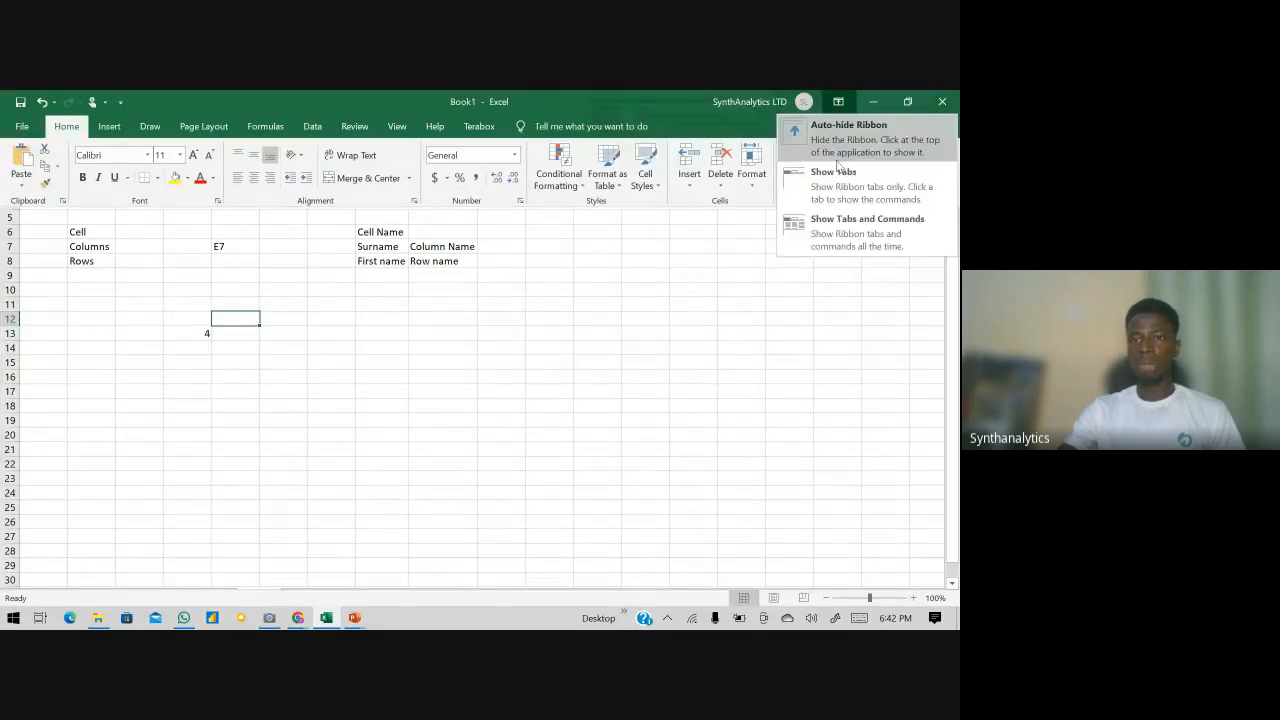
pyautogui.click(837, 227)
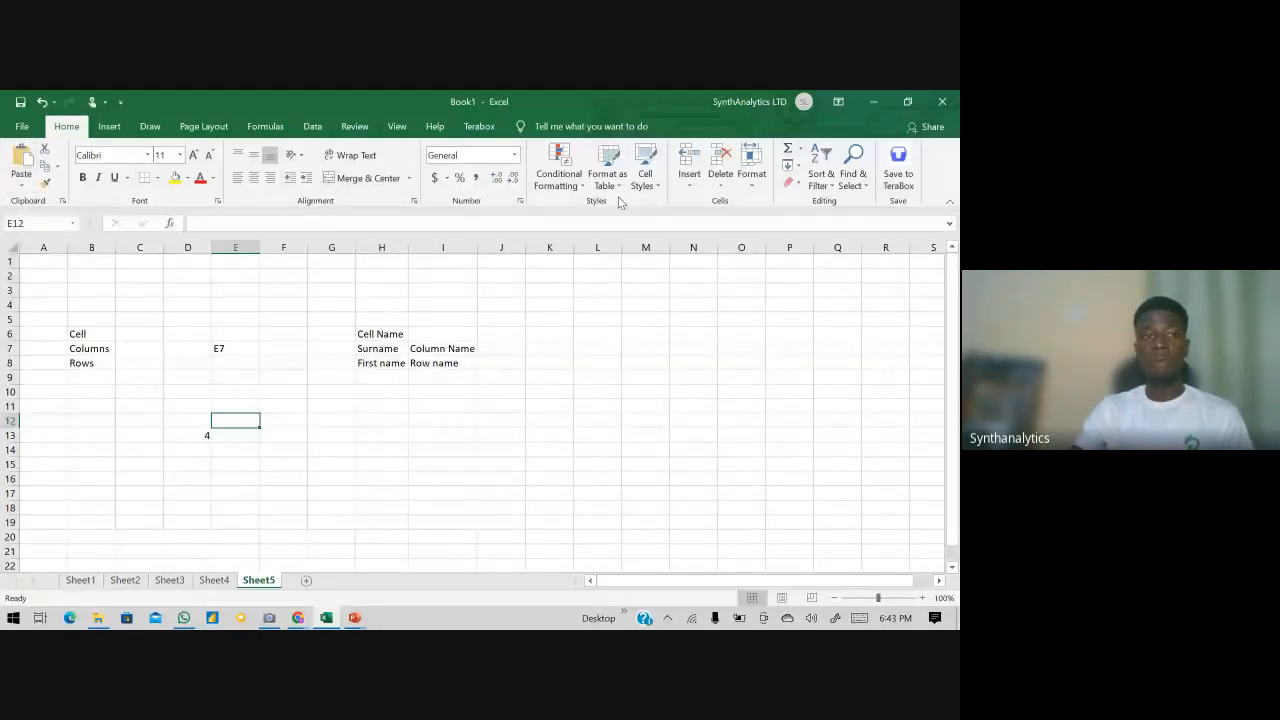
# - Look through the Insert, Draw, Page Layout, Formulas and Data commands
pyautogui.click(110, 127)
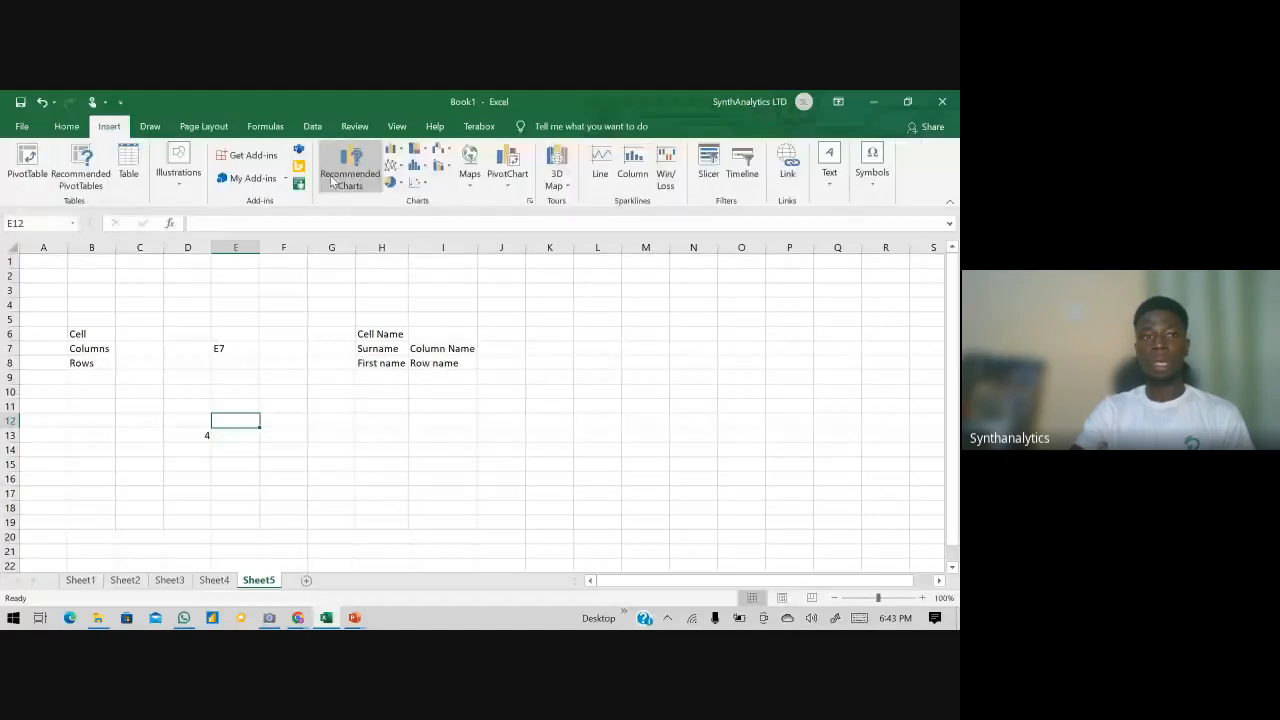
pyautogui.click(150, 127)
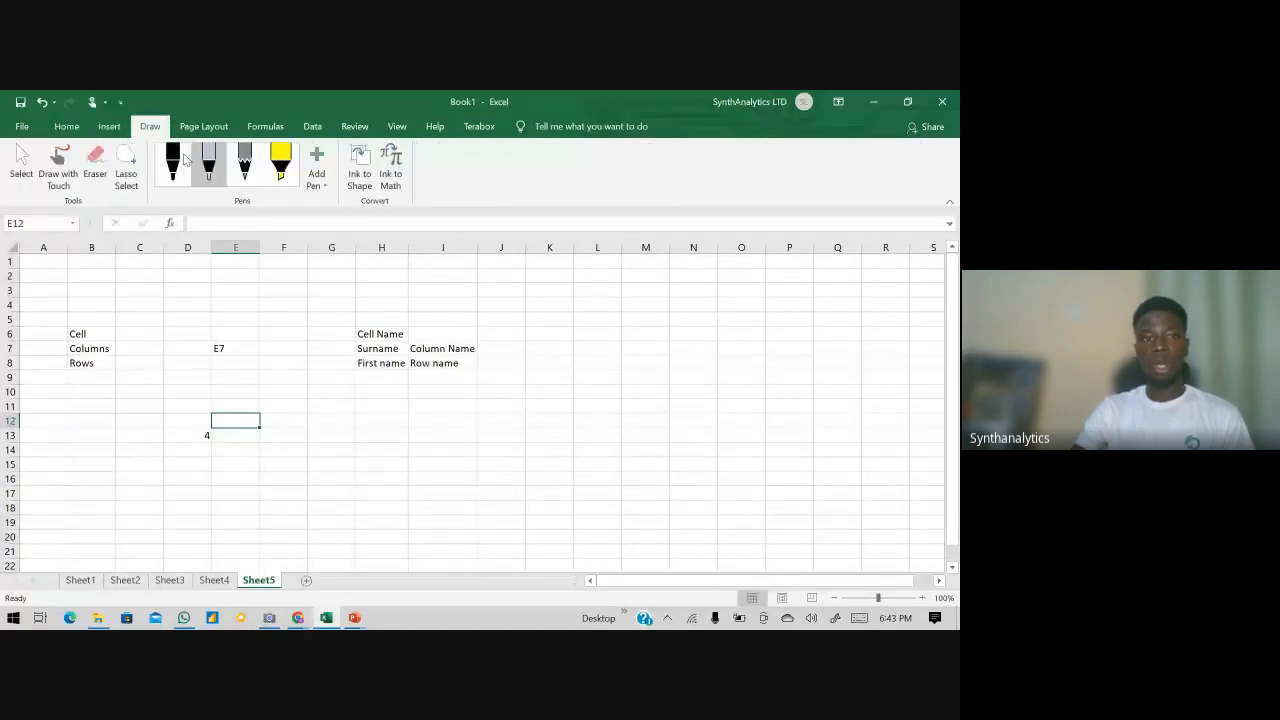
pyautogui.click(188, 130)
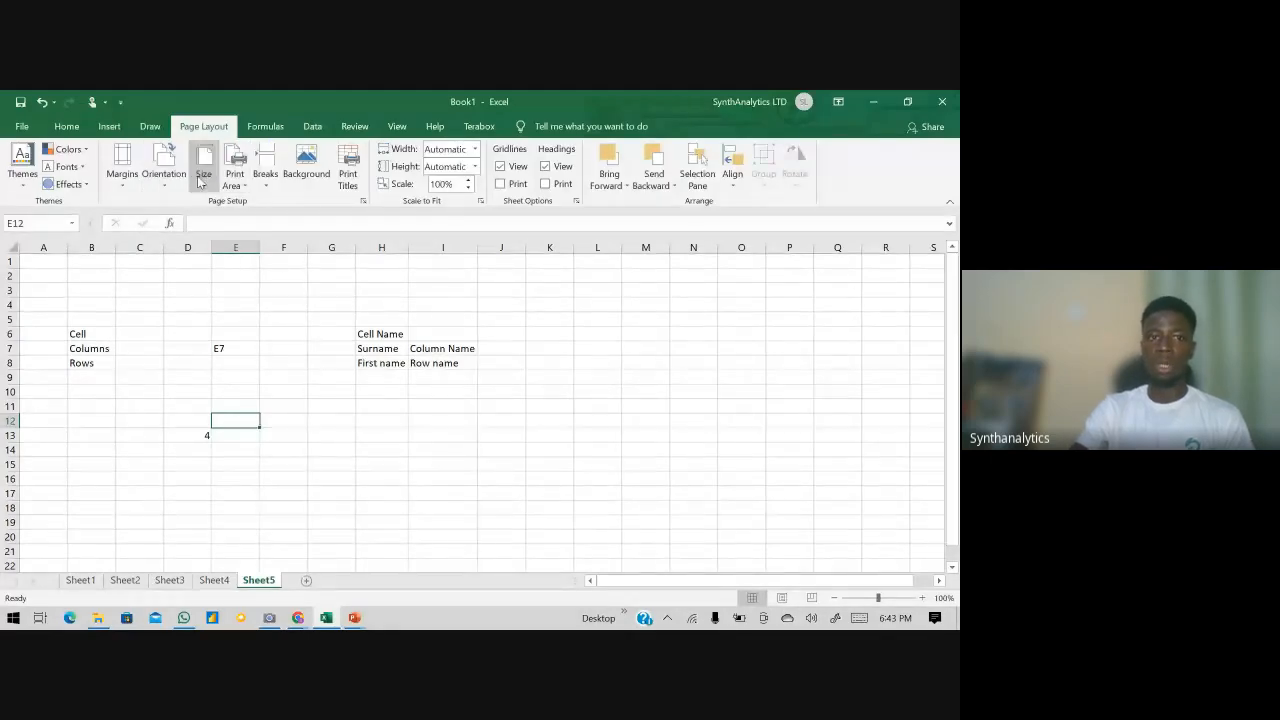
pyautogui.click(264, 128)
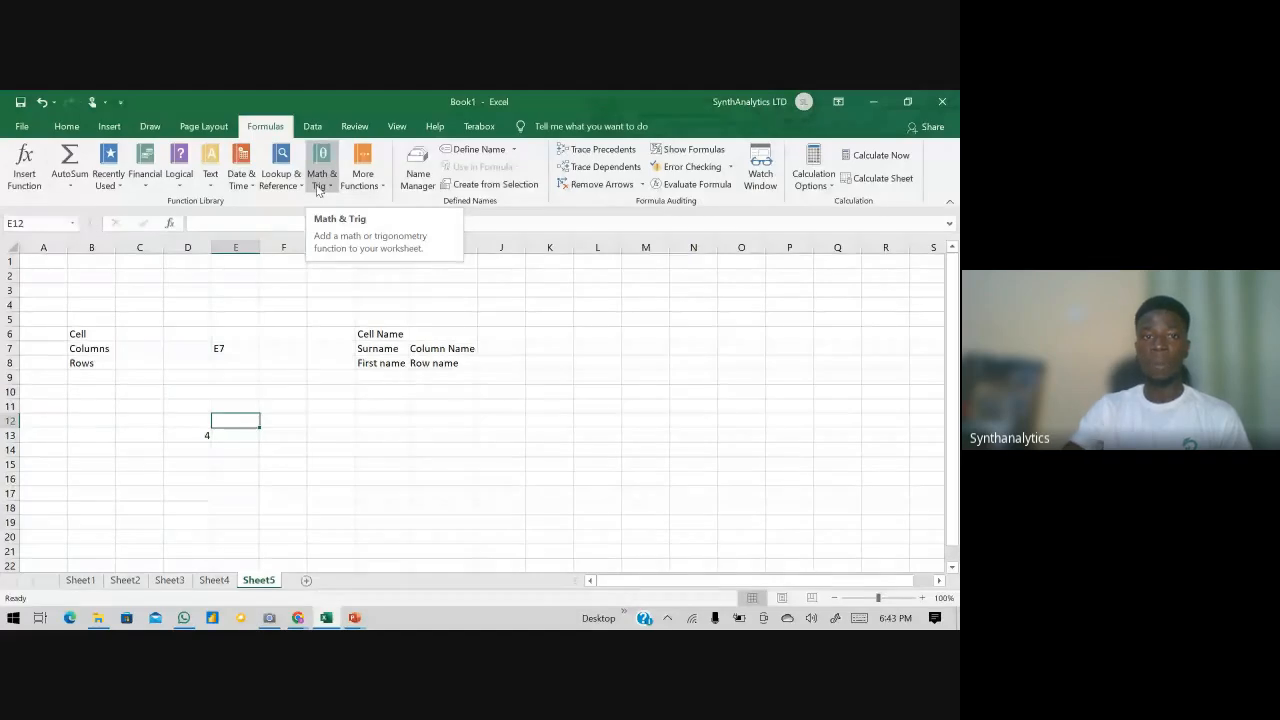
pyautogui.click(314, 128)
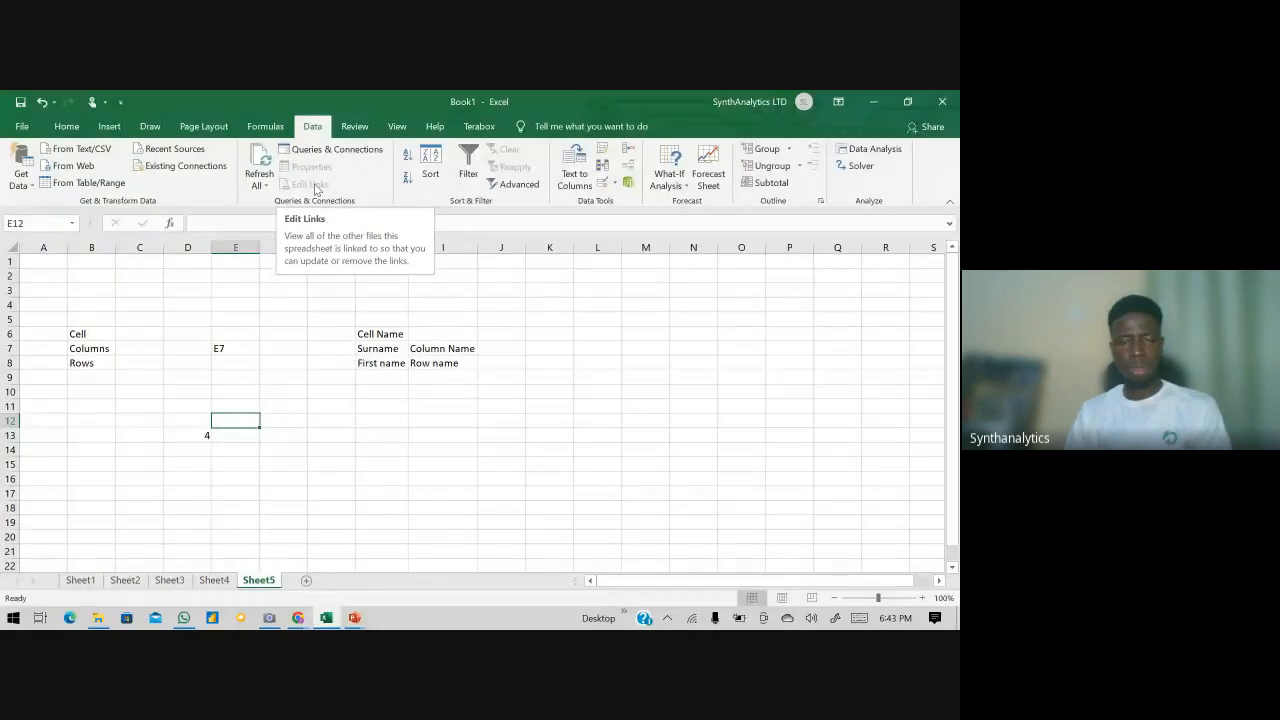
# - Switch to the PowerPoint slide show to view the Bootcamp Outline slide, and return to the workbook's Home commands
pyautogui.hotkey('alt', 'Tab')
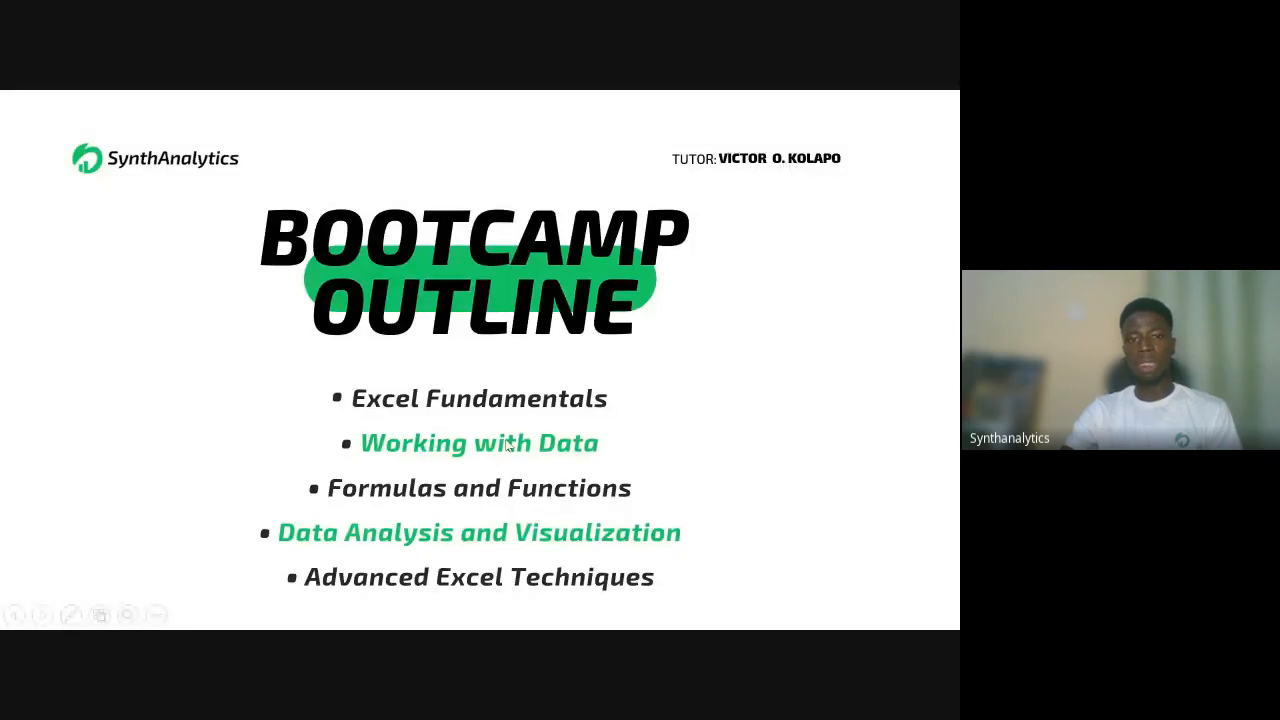
pyautogui.hotkey('alt', 'Tab')
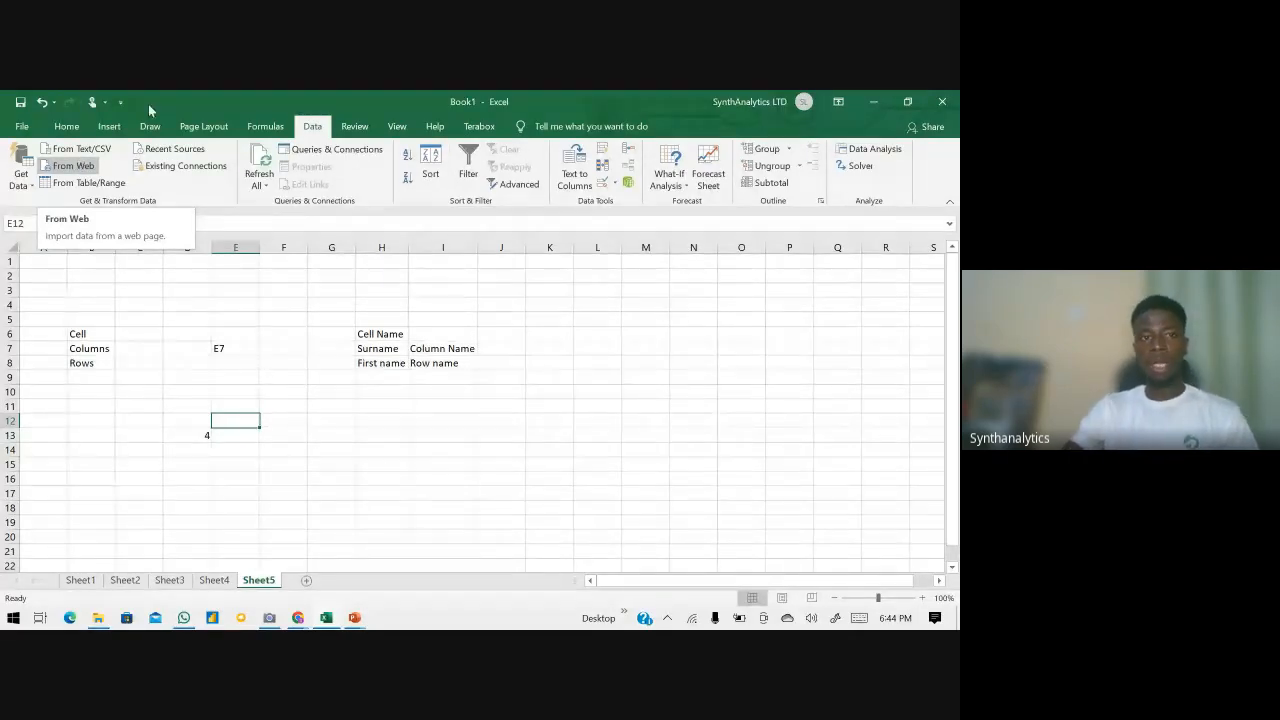
pyautogui.click(67, 128)
# - Switch to the PowerPoint slide show and advance from the outline to the summary slide about navigation, basic calculations and data entry
pyautogui.hotkey('alt', 'Tab')
pyautogui.click(278, 271)
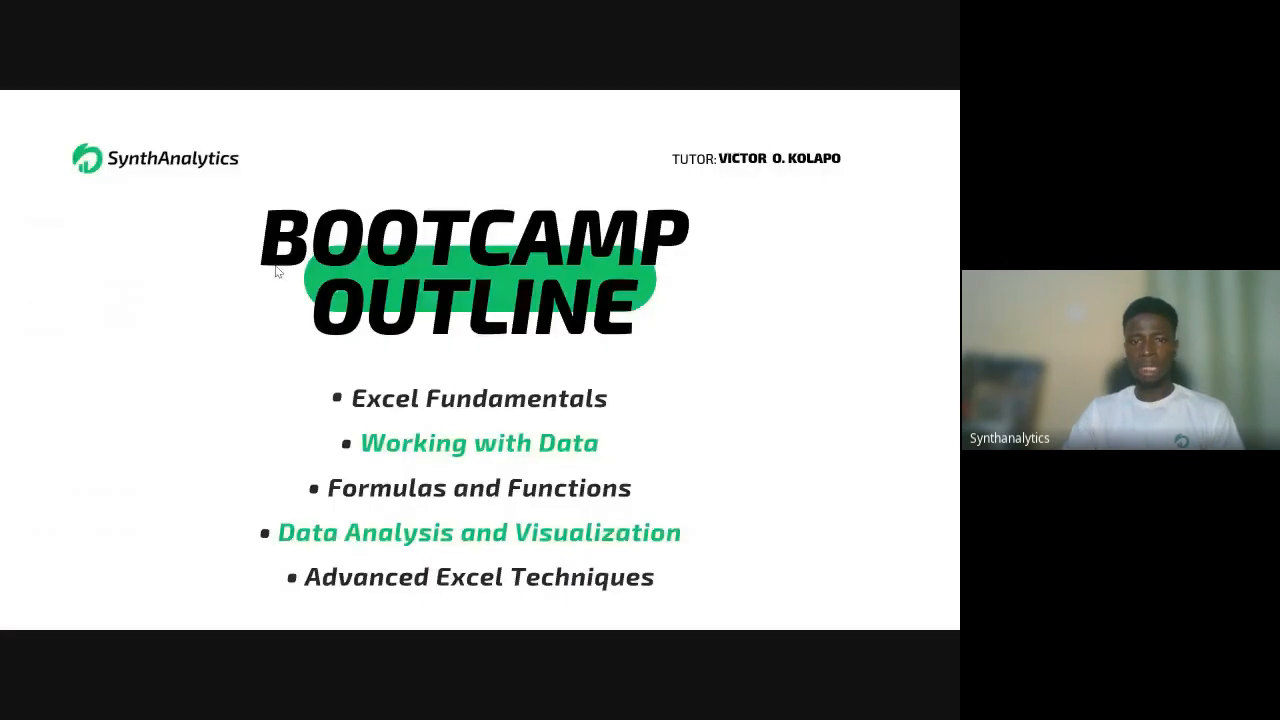
pyautogui.click(276, 266)
pyautogui.click(276, 266)
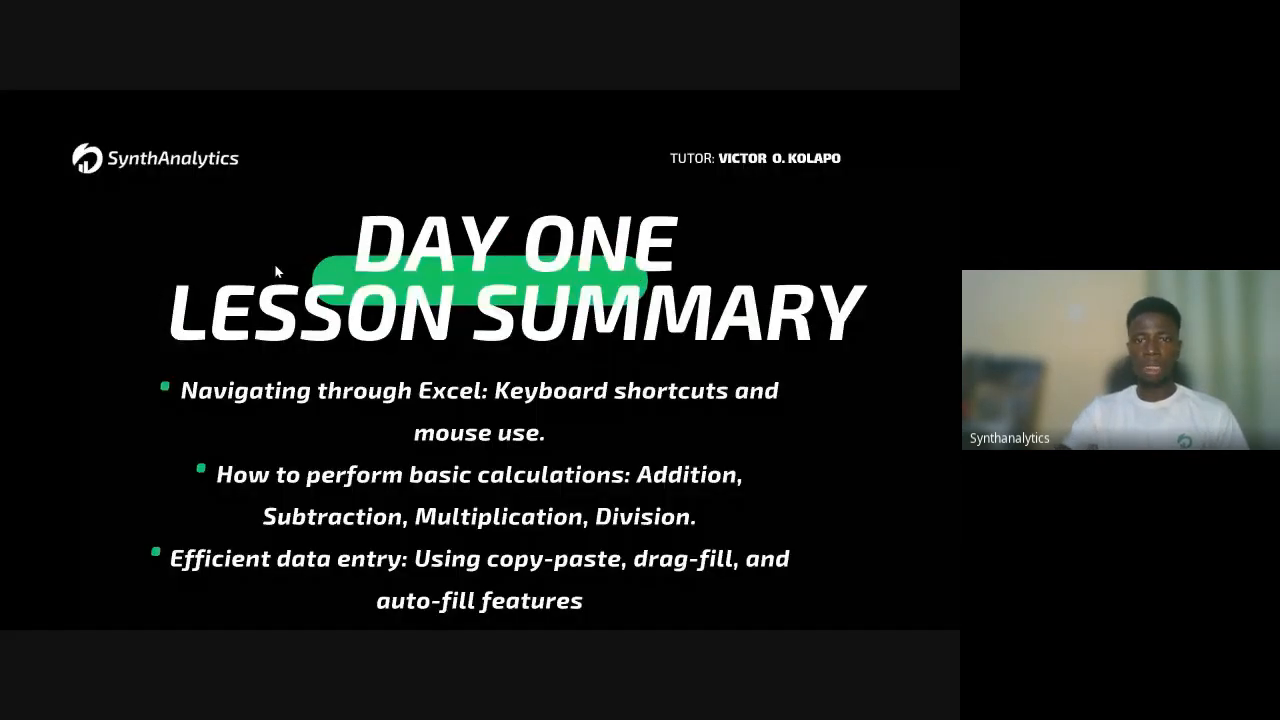
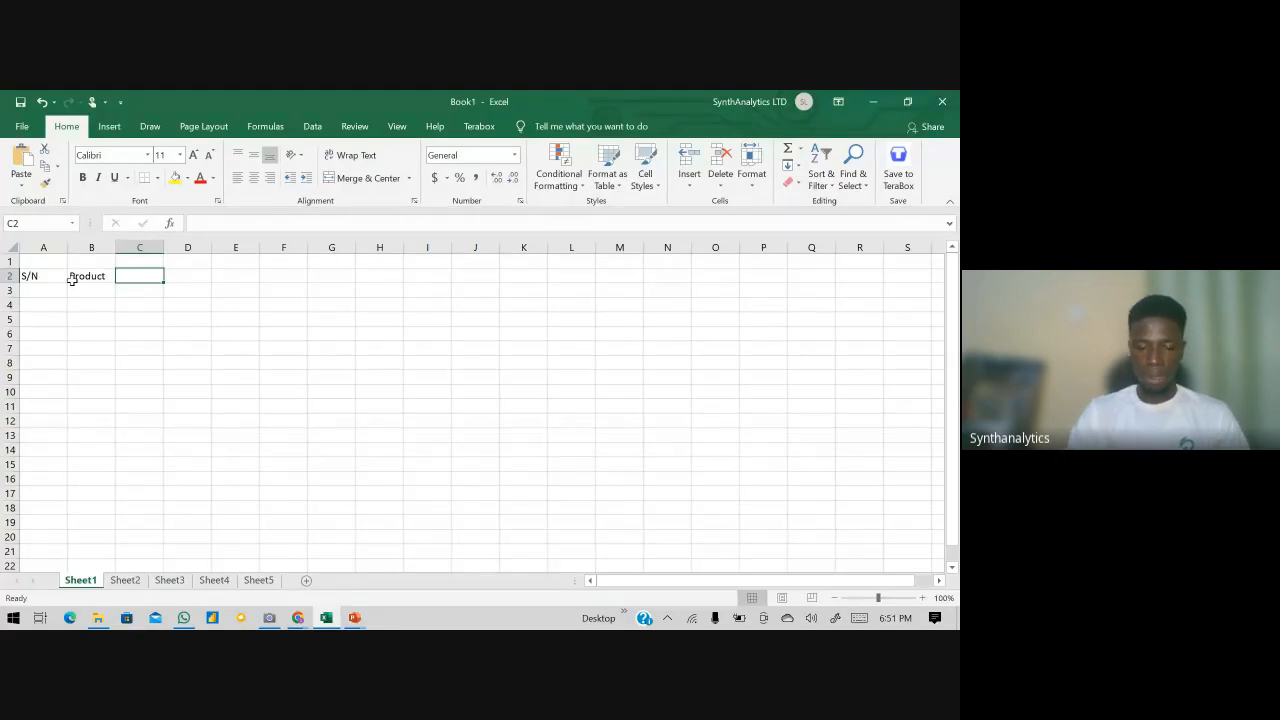
# - Enter the header Price in C2 of Sheet1, fit column A to its contents, and widen columns B and C
pyautogui.write('Price')
pyautogui.press('Return')
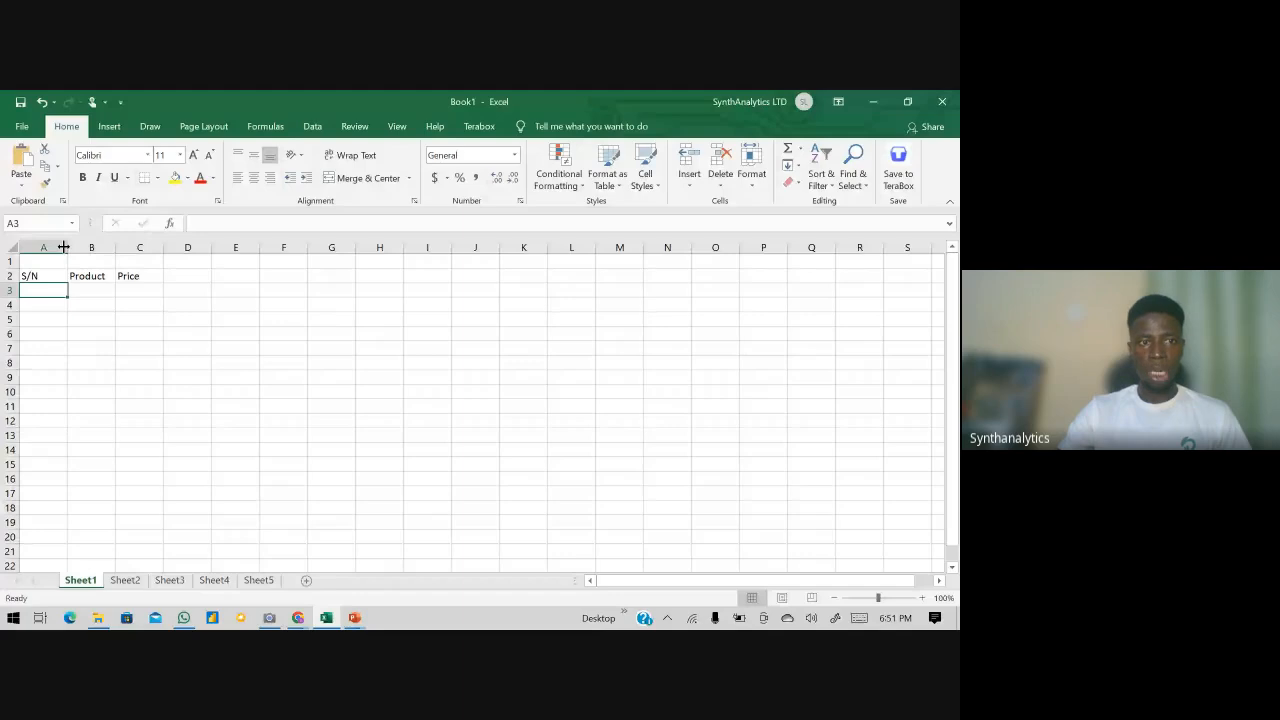
pyautogui.doubleClick(66, 247)
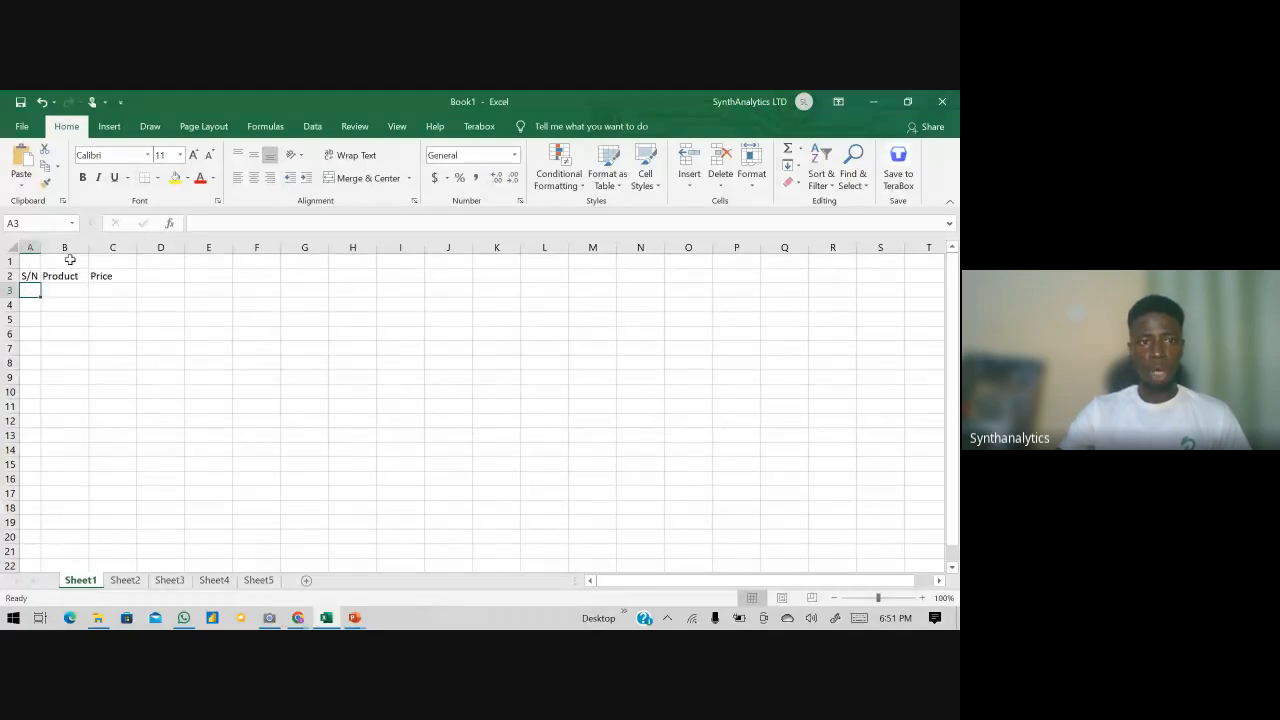
pyautogui.moveTo(86, 248); pyautogui.dragTo(219, 254)
pyautogui.click(94, 291)
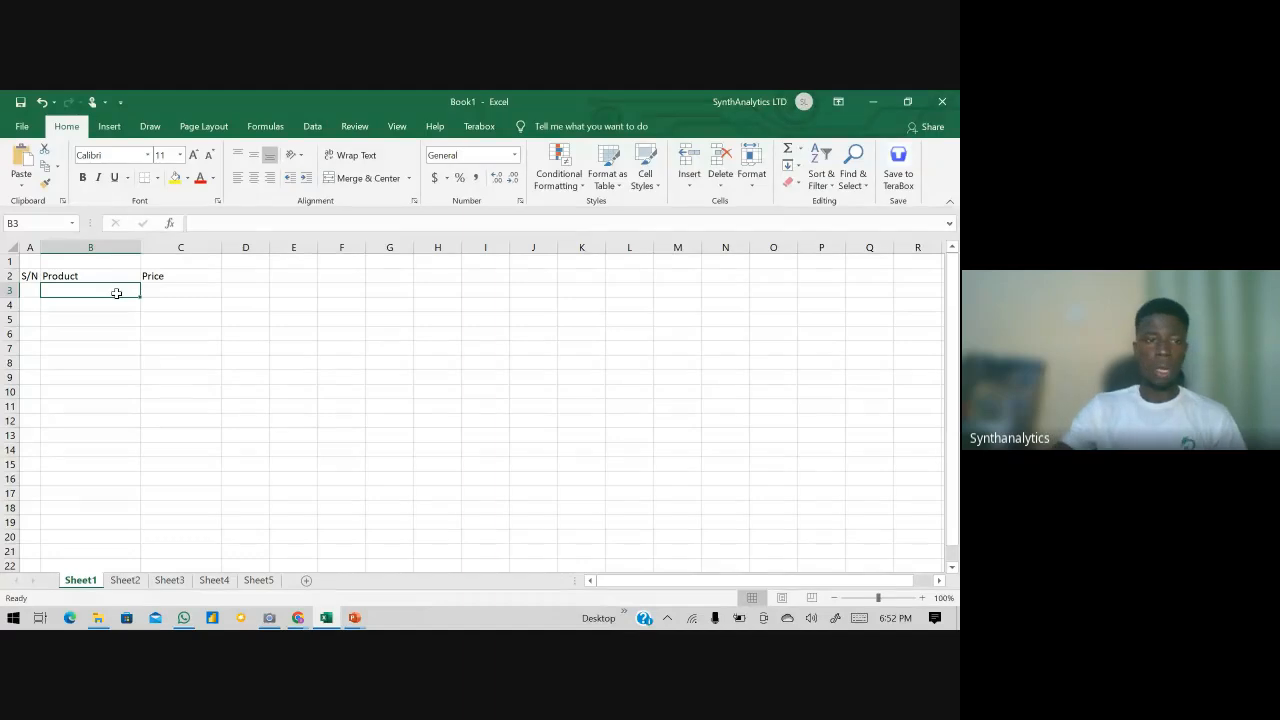
# - Fill row 3 of the product table with serial number 1, product Milo and price 500
pyautogui.click(29, 290)
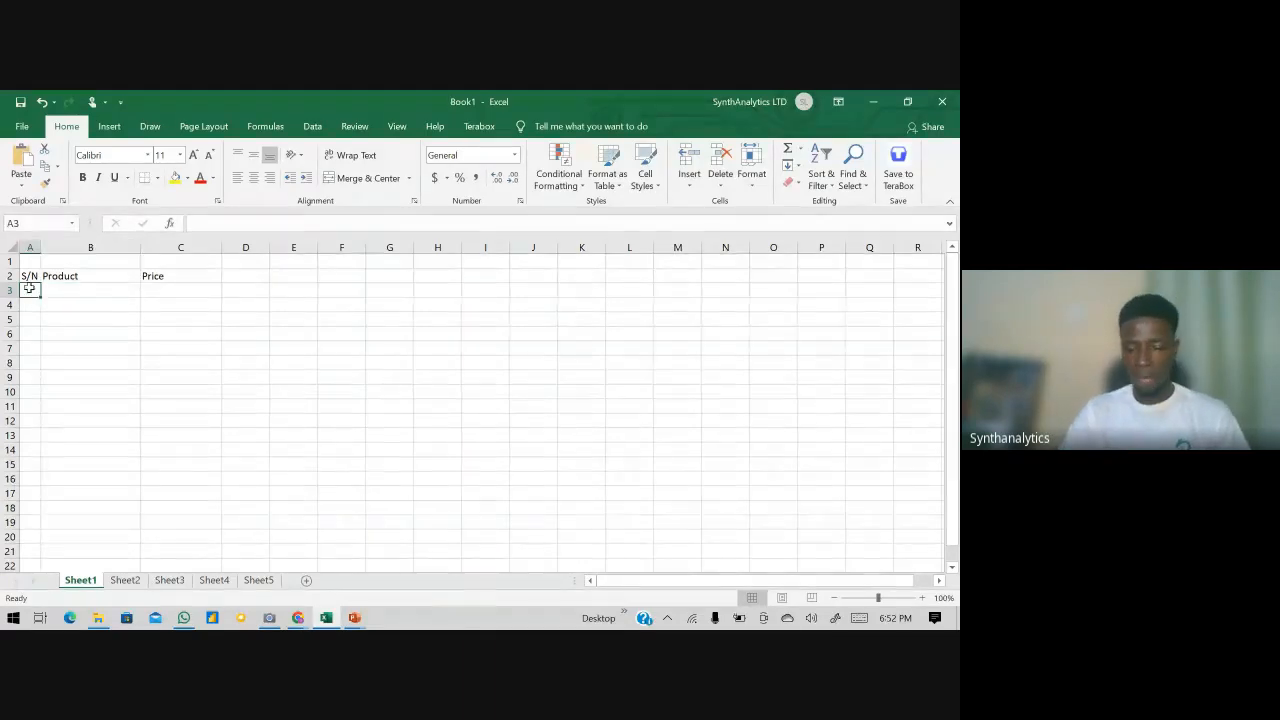
pyautogui.press('Tab')
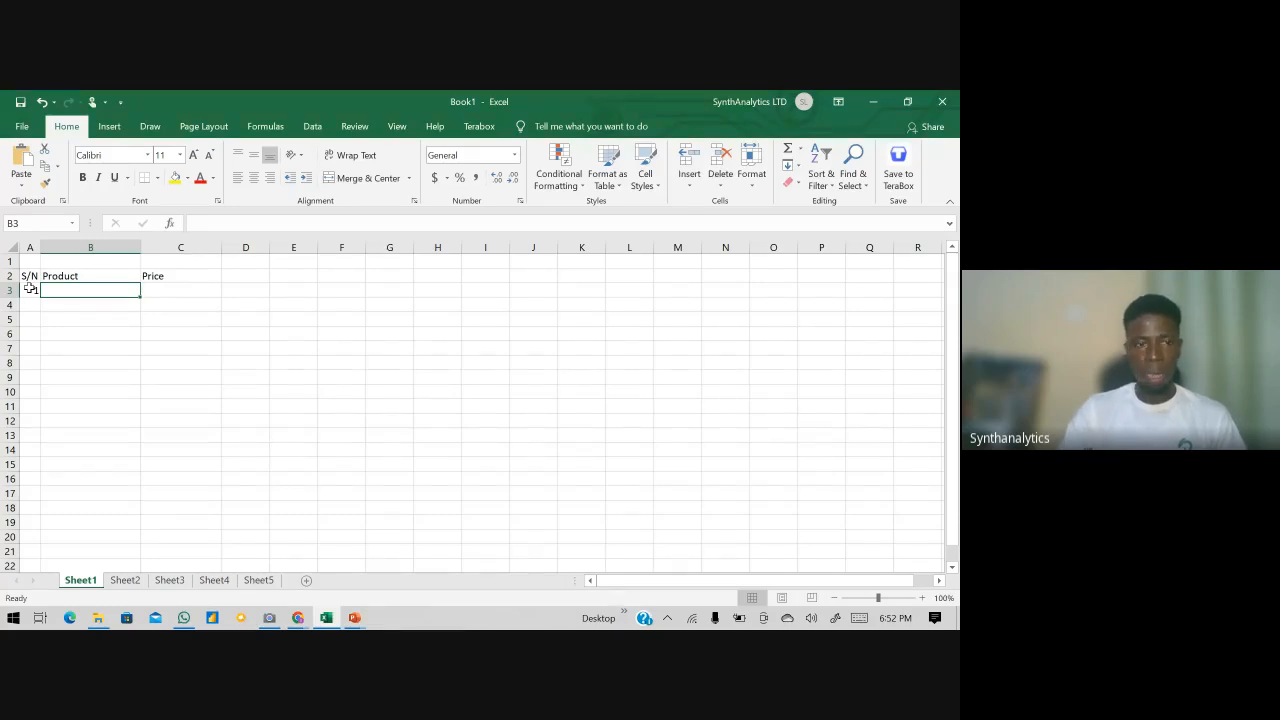
pyautogui.write('Milo')
pyautogui.press('Tab')
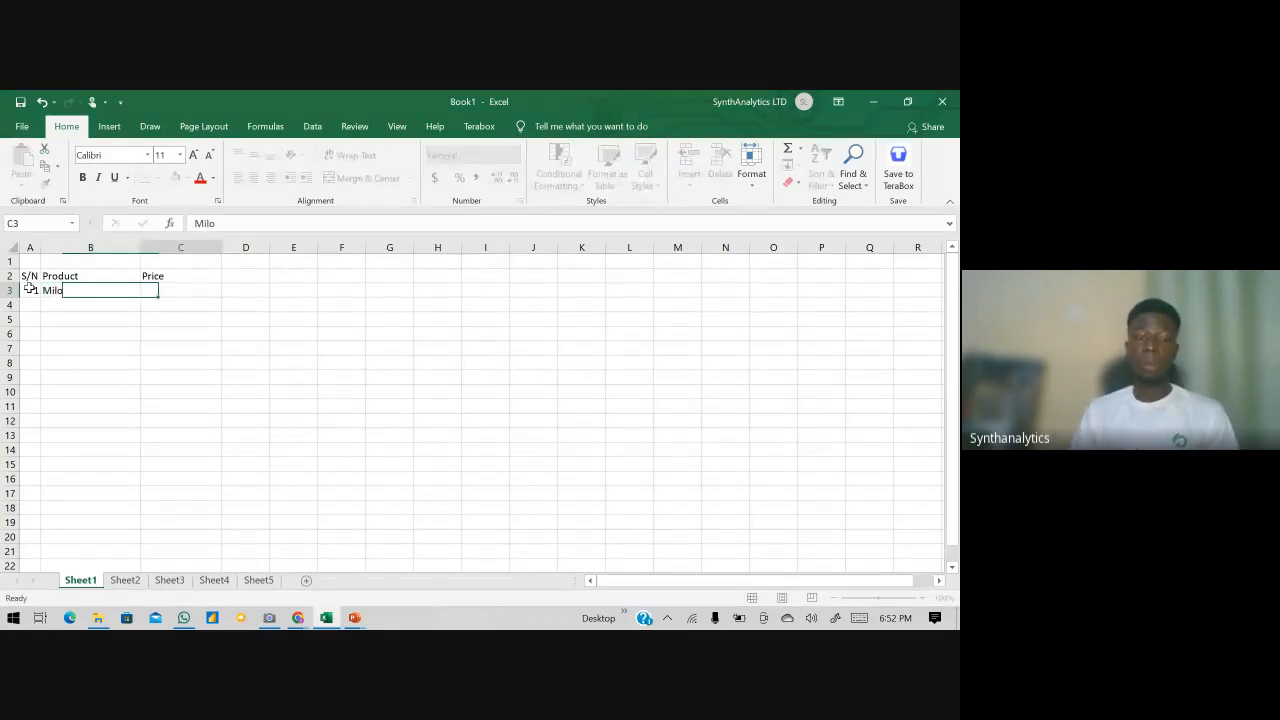
pyautogui.press('BackSpace')
pyautogui.write('500')
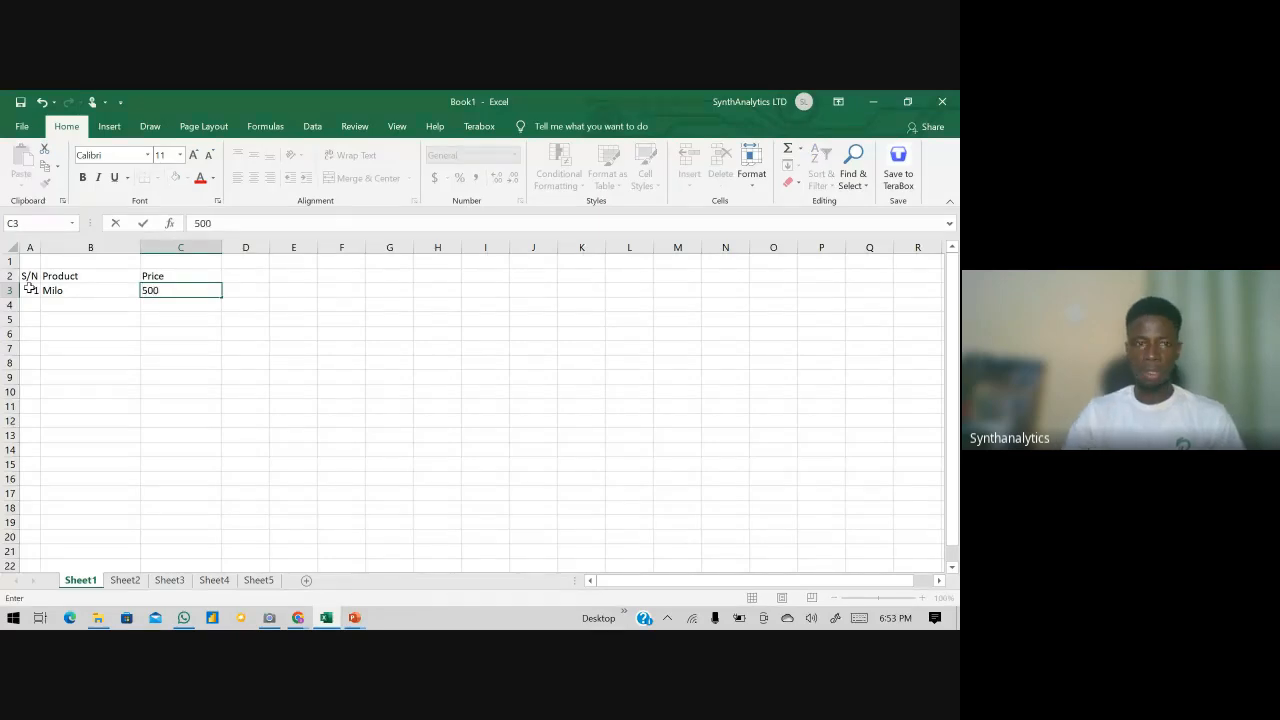
pyautogui.press('Return')
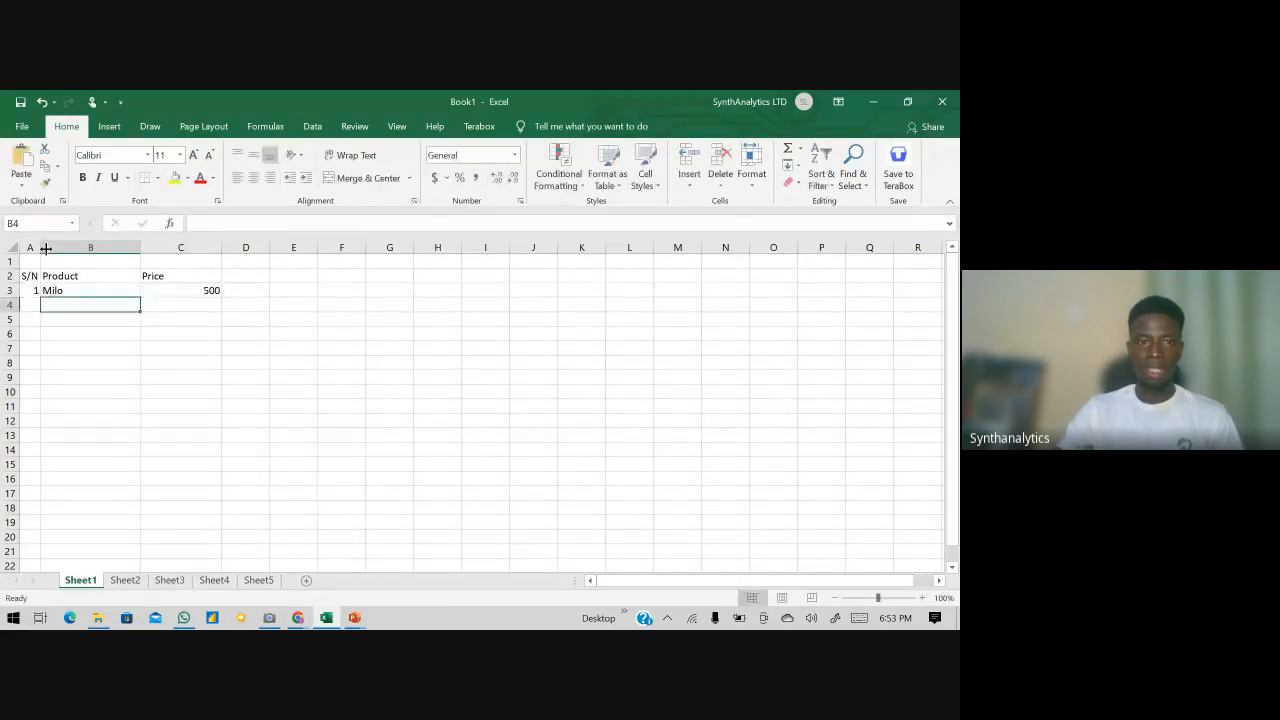
# - Apply the Accounting number format with the dollar sign to the whole Price column C
pyautogui.click(168, 247)
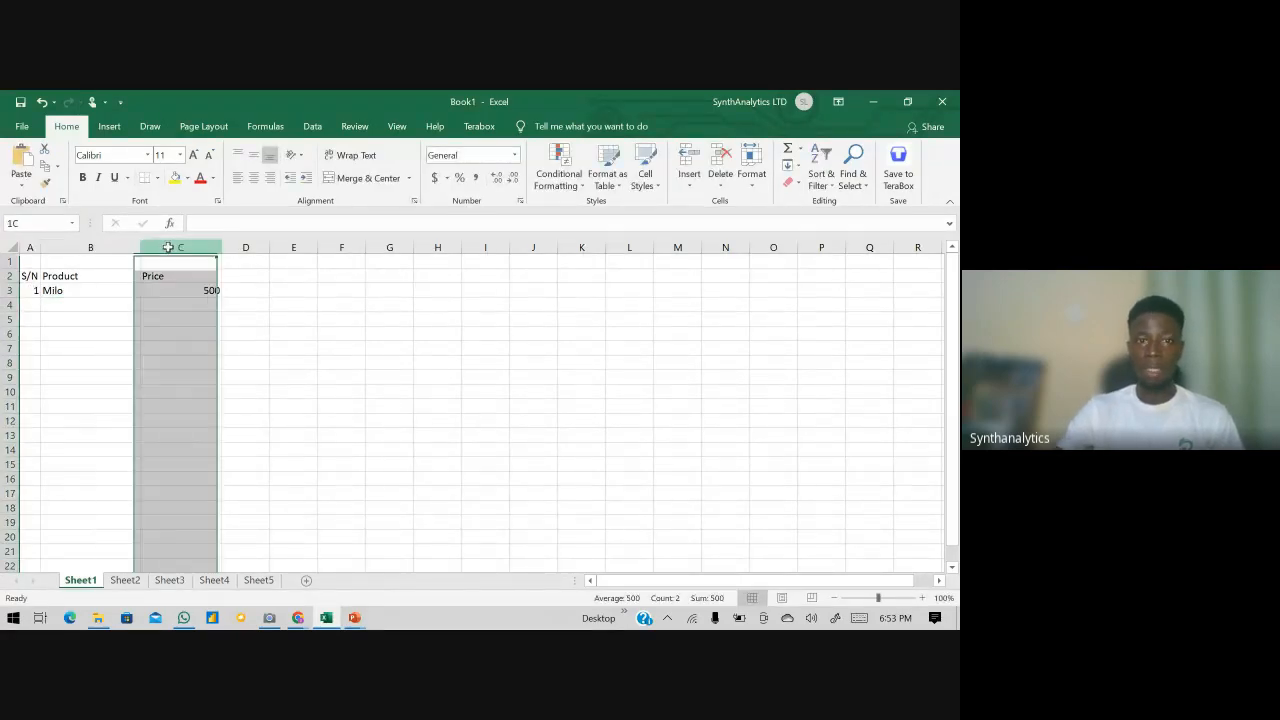
pyautogui.click(434, 177)
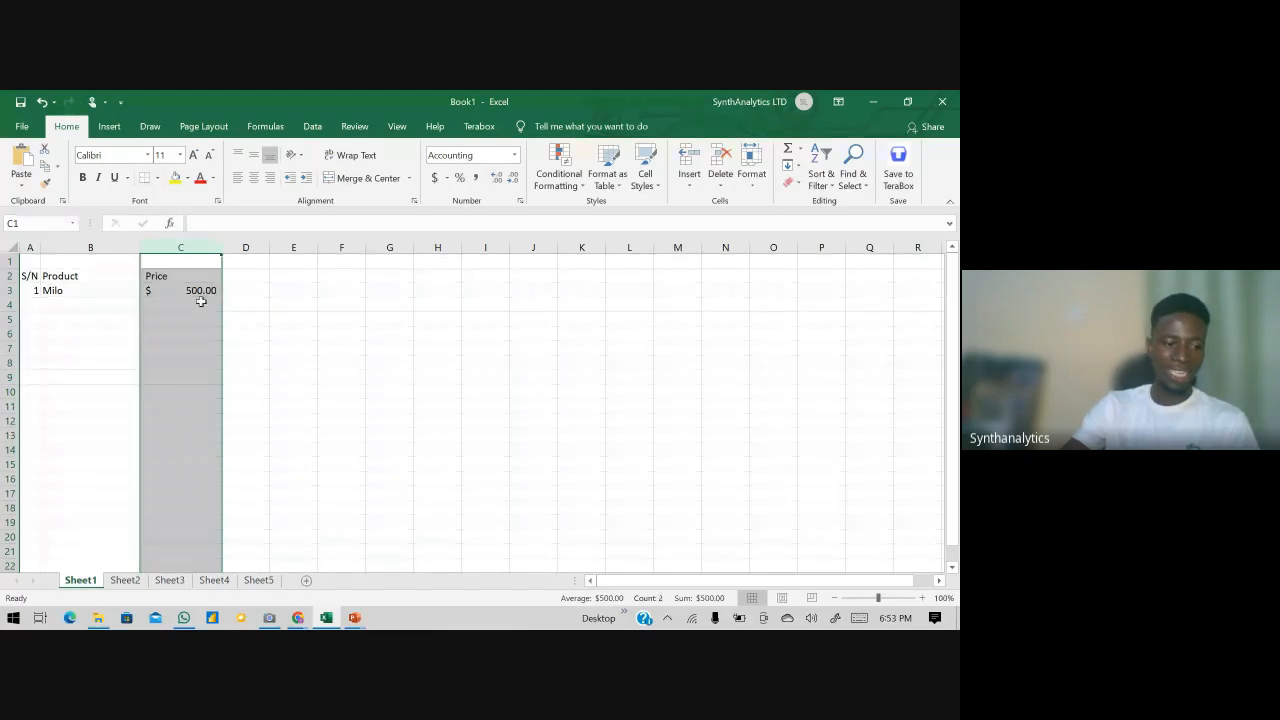
pyautogui.click(96, 331)
# - Fill row 4 of the product table with serial number 2, product Sugar and price 200
pyautogui.click(28, 299)
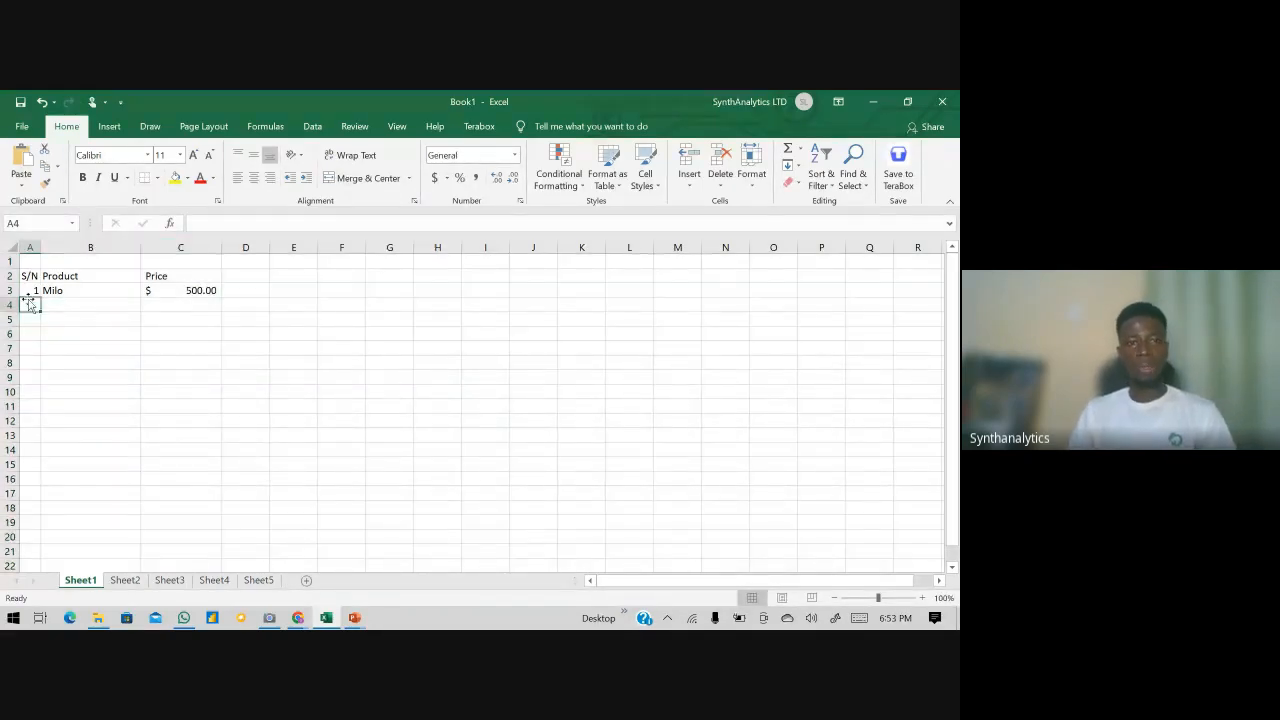
pyautogui.write('2')
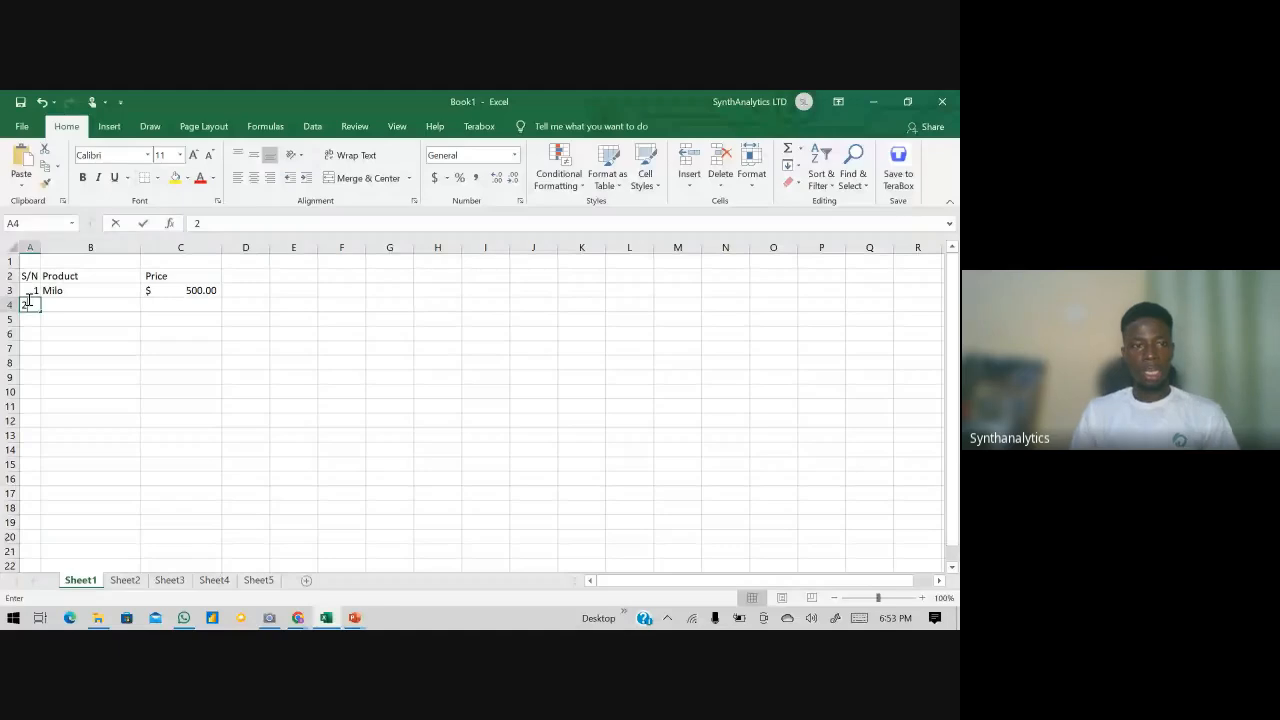
pyautogui.press('Tab')
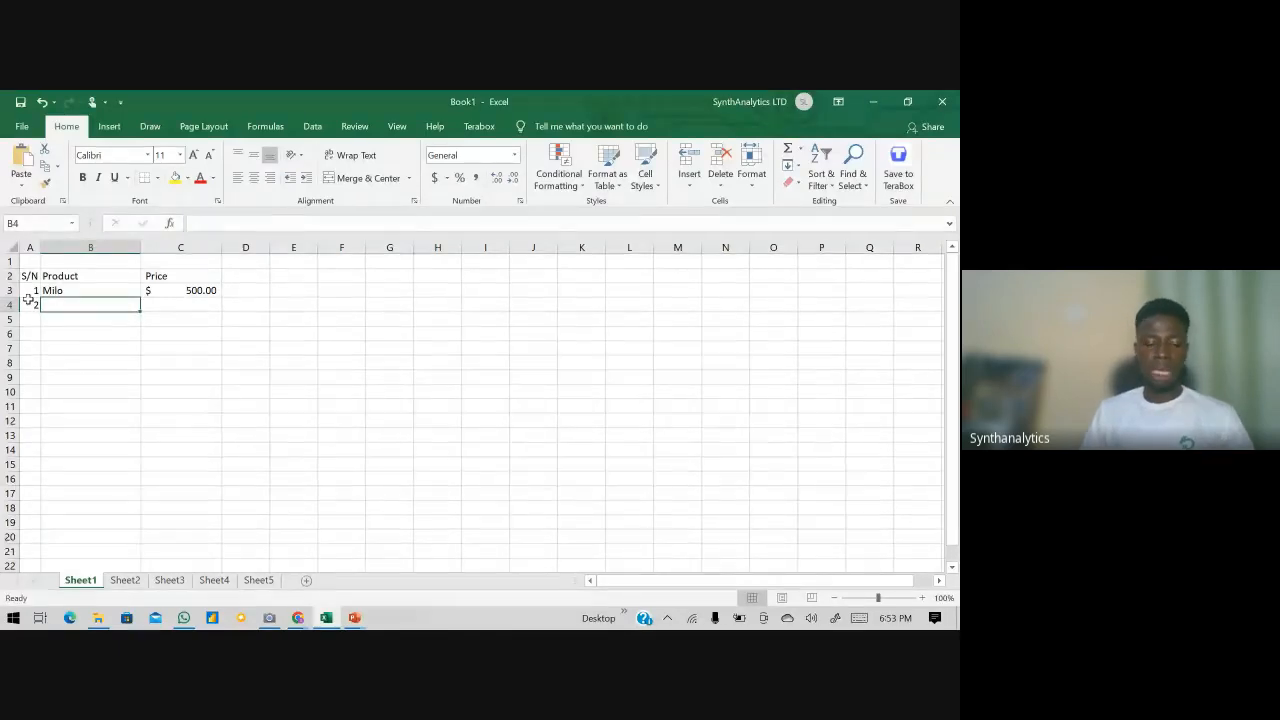
pyautogui.write('Sugar')
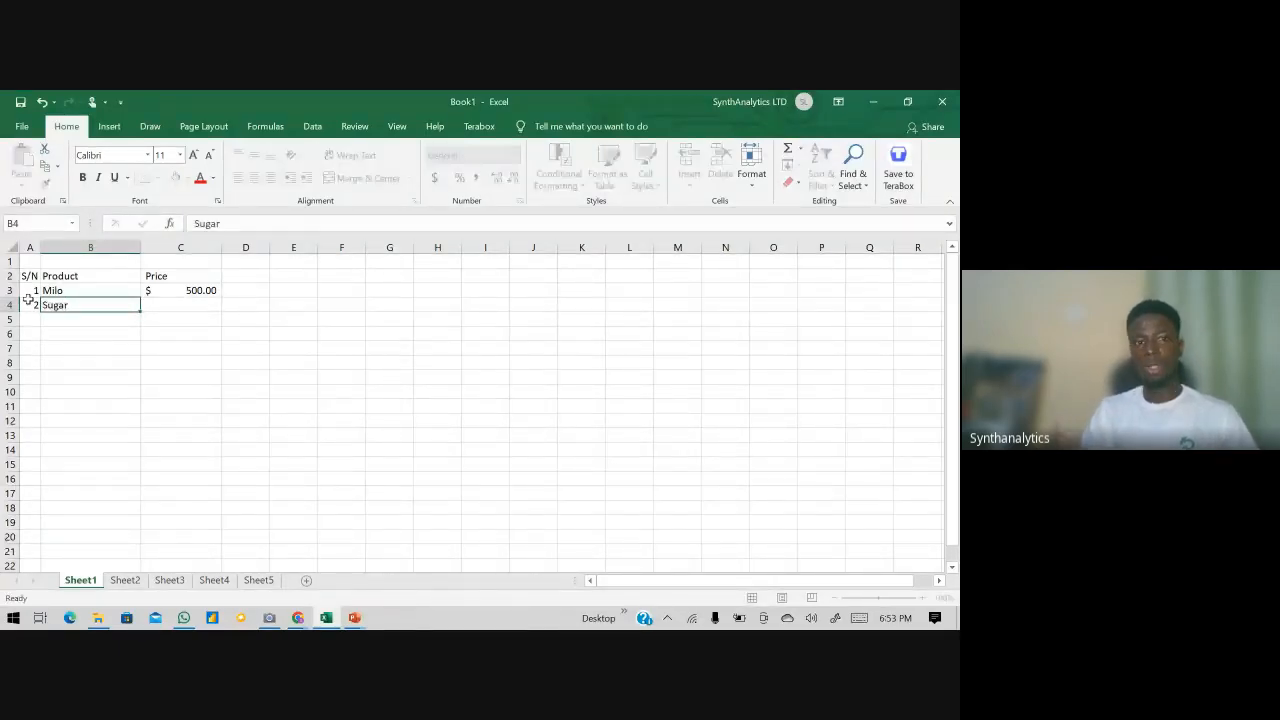
pyautogui.press('Tab')
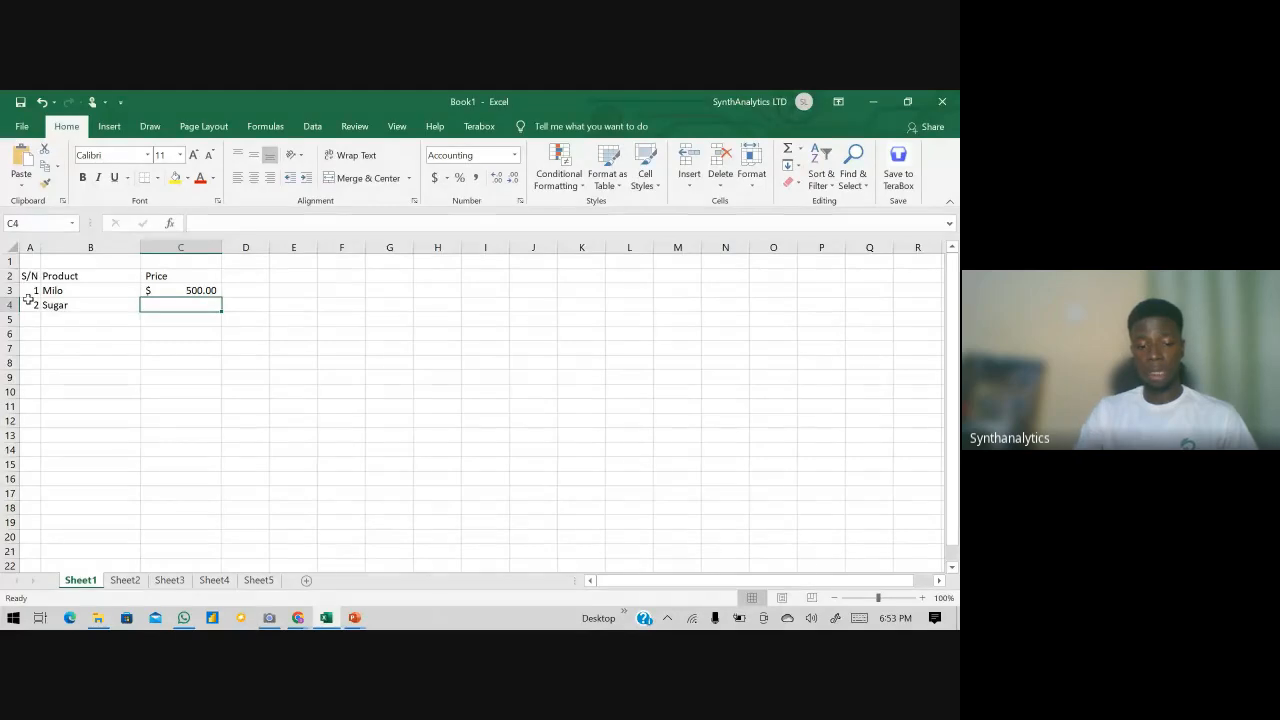
pyautogui.write('200')
pyautogui.press('Return')
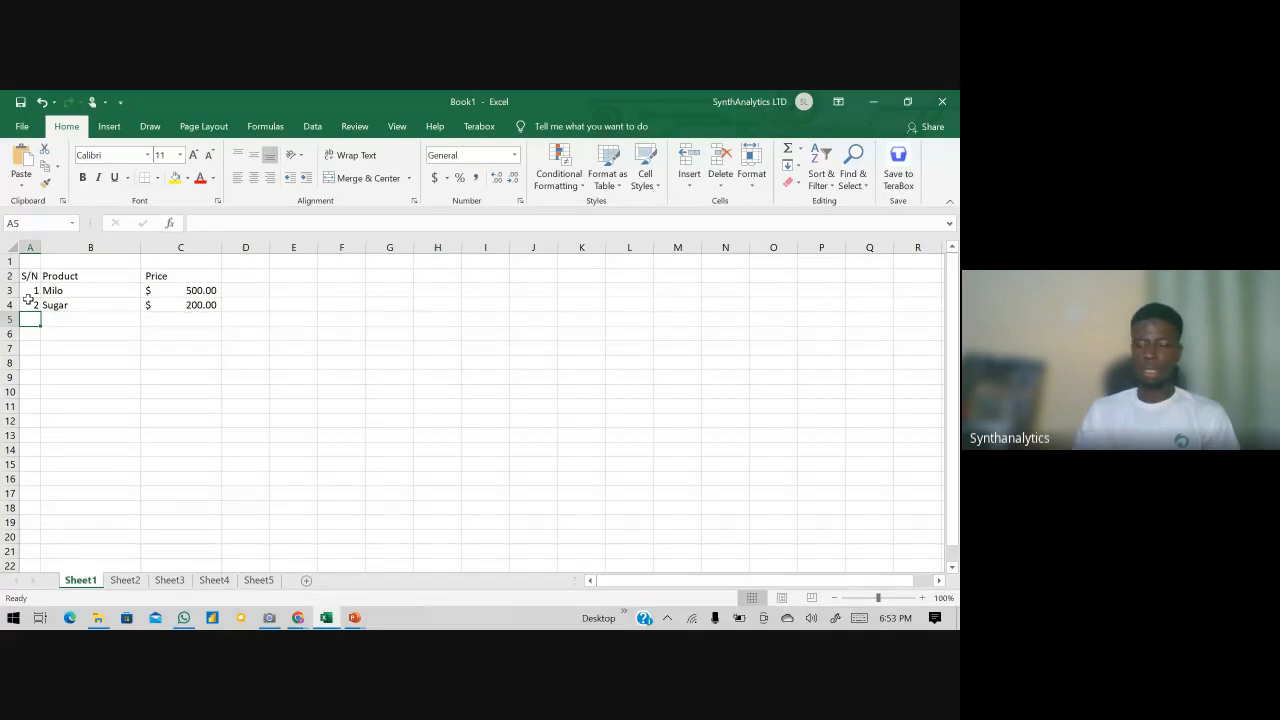
# - Insert a new column before Product and enter the header Date in B2
pyautogui.click(67, 247)
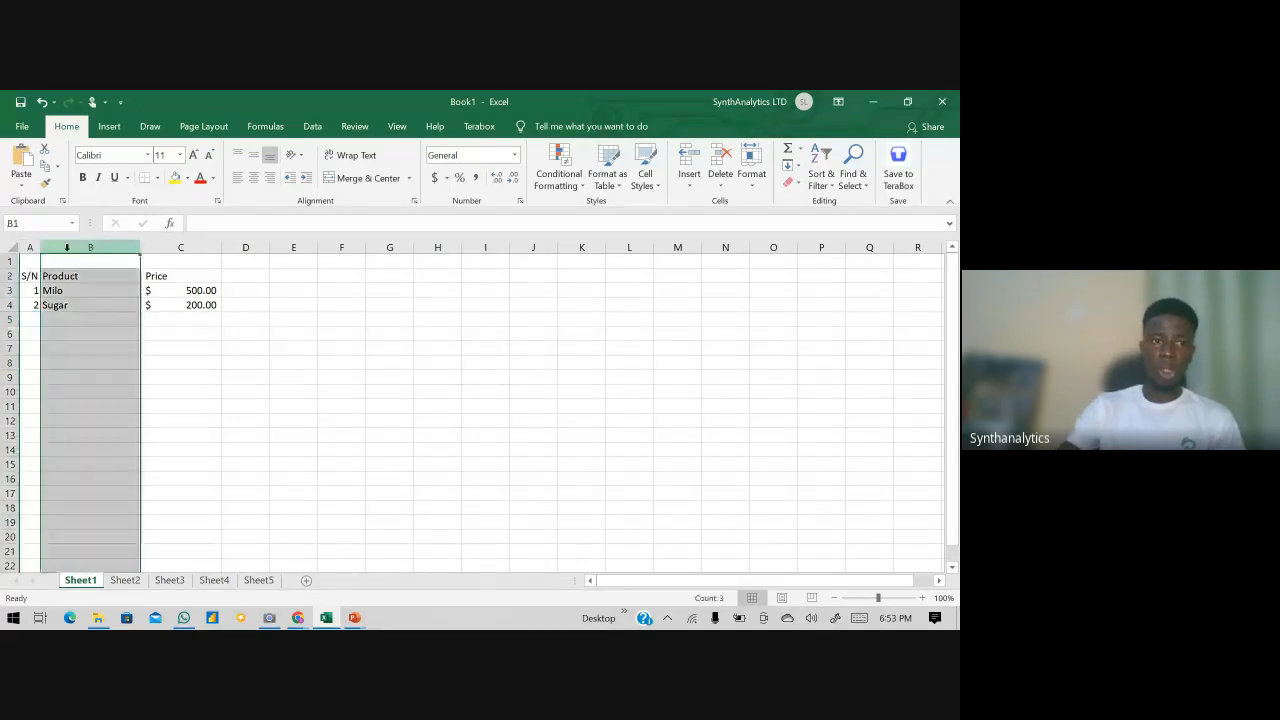
pyautogui.rightClick(68, 252)
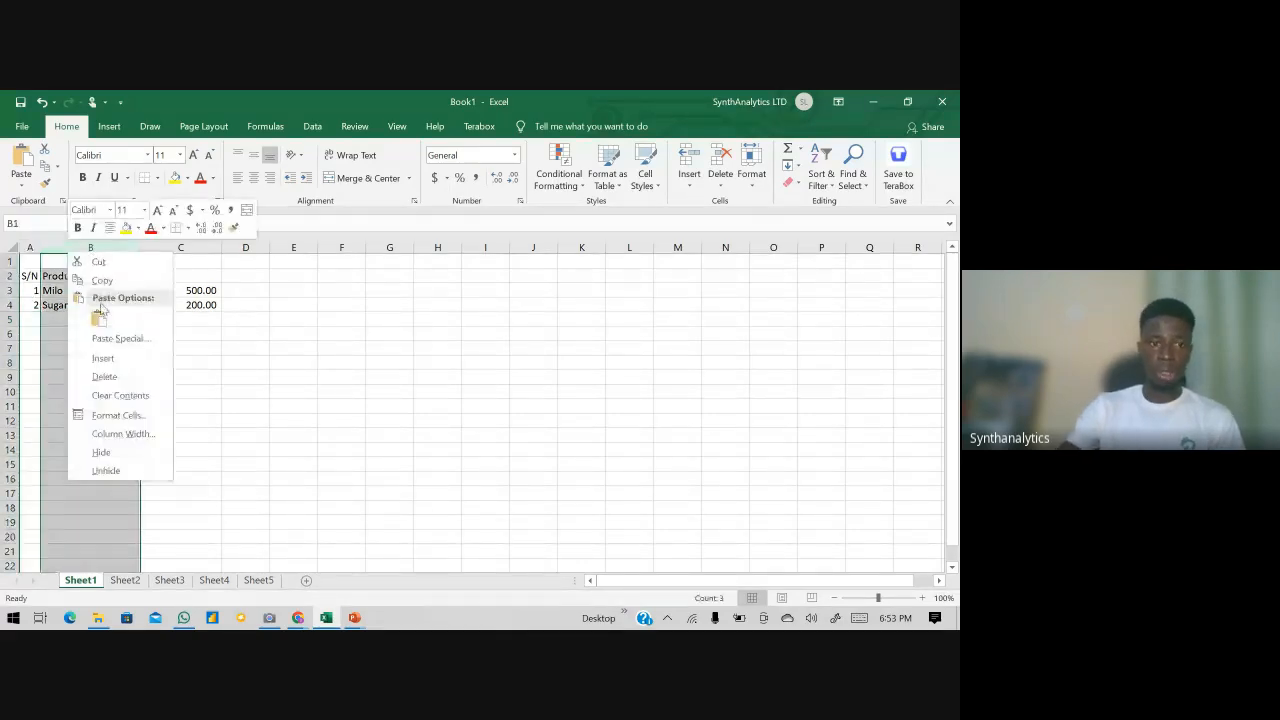
pyautogui.click(116, 357)
pyautogui.moveTo(62, 249); pyautogui.dragTo(93, 251)
pyautogui.click(63, 300)
pyautogui.click(57, 276)
pyautogui.write('Date')
pyautogui.press('Return')
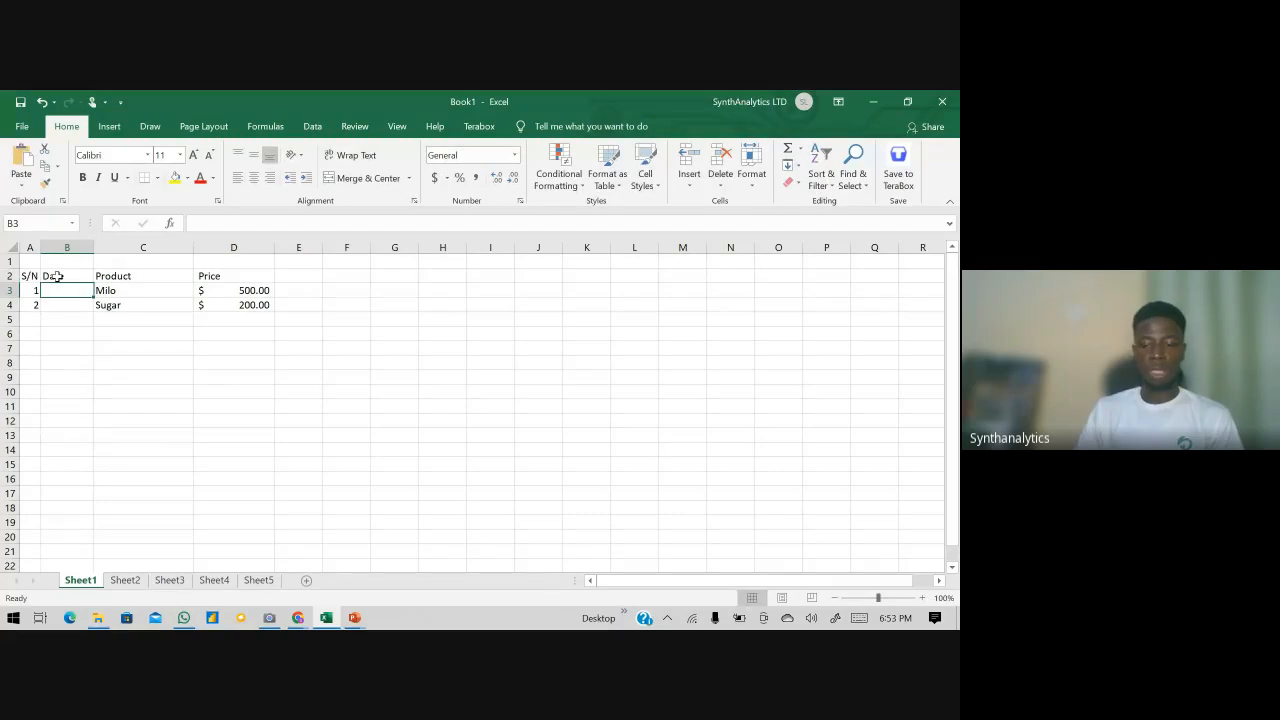
# - Enter the formula =TODAY() in B3 and widen column B
pyautogui.write('=today')
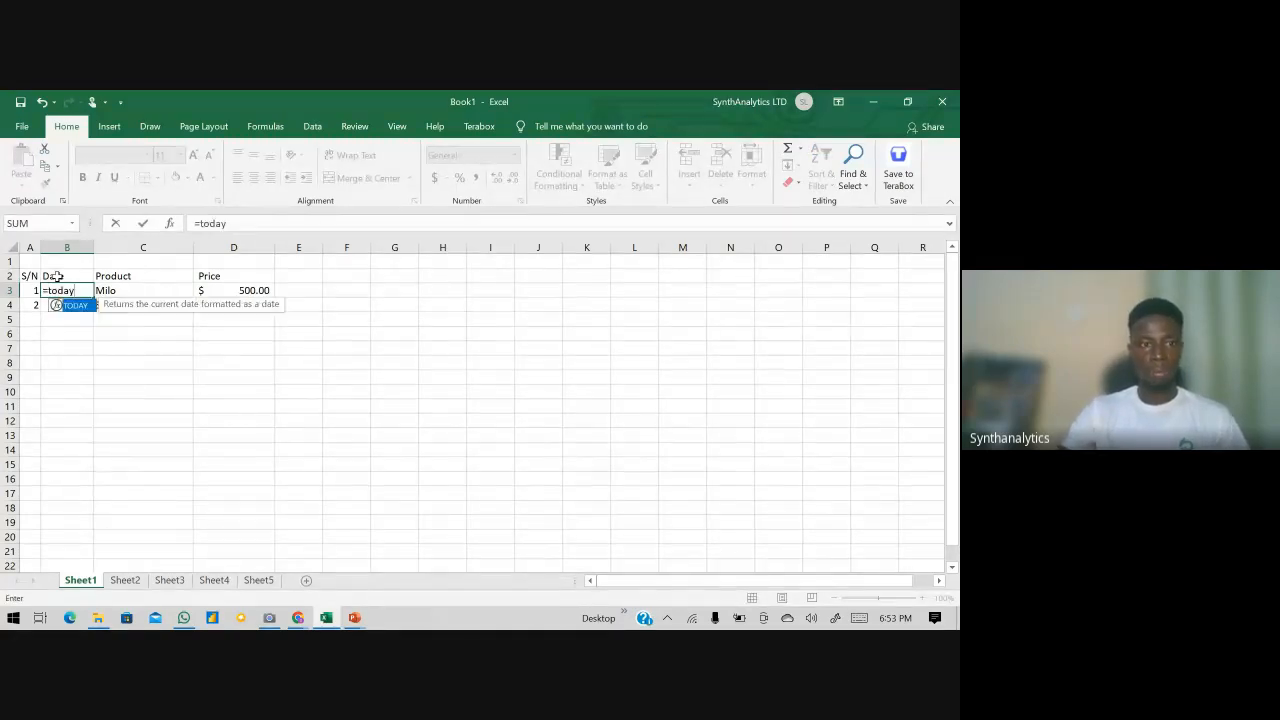
pyautogui.doubleClick(75, 305)
pyautogui.write('((')
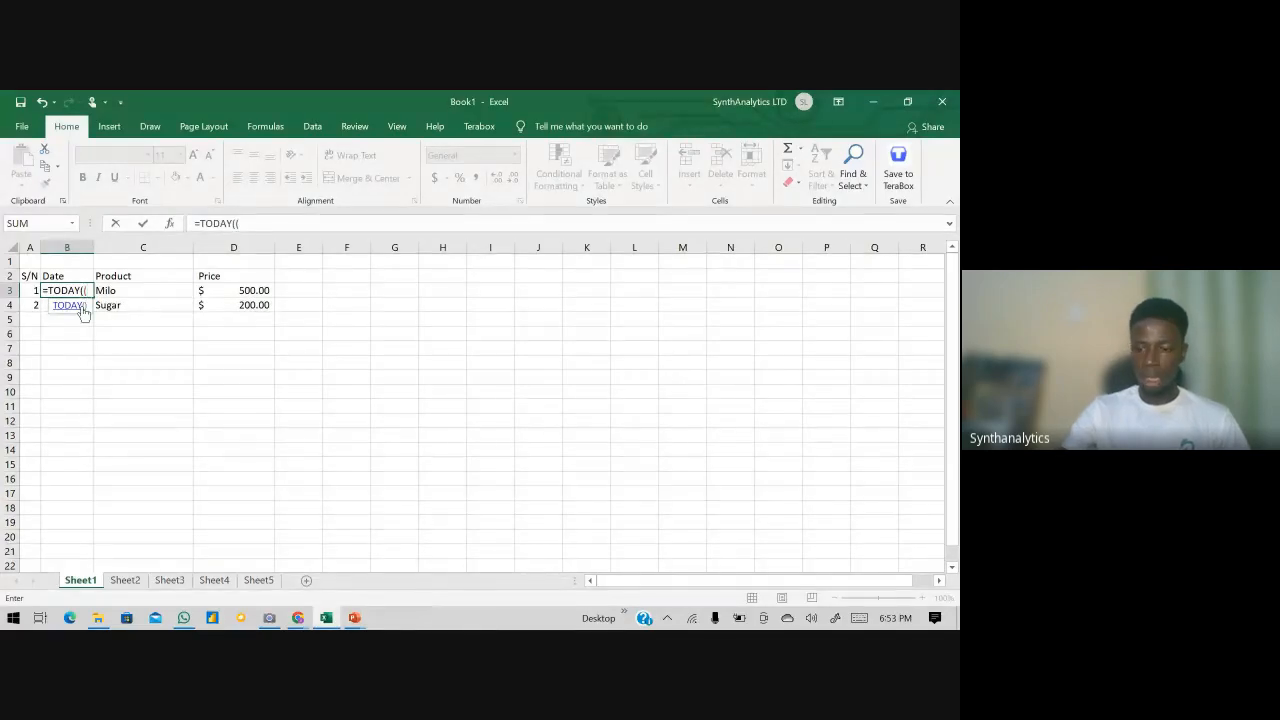
pyautogui.press('BackSpace')
pyautogui.write(')')
pyautogui.press('Return')
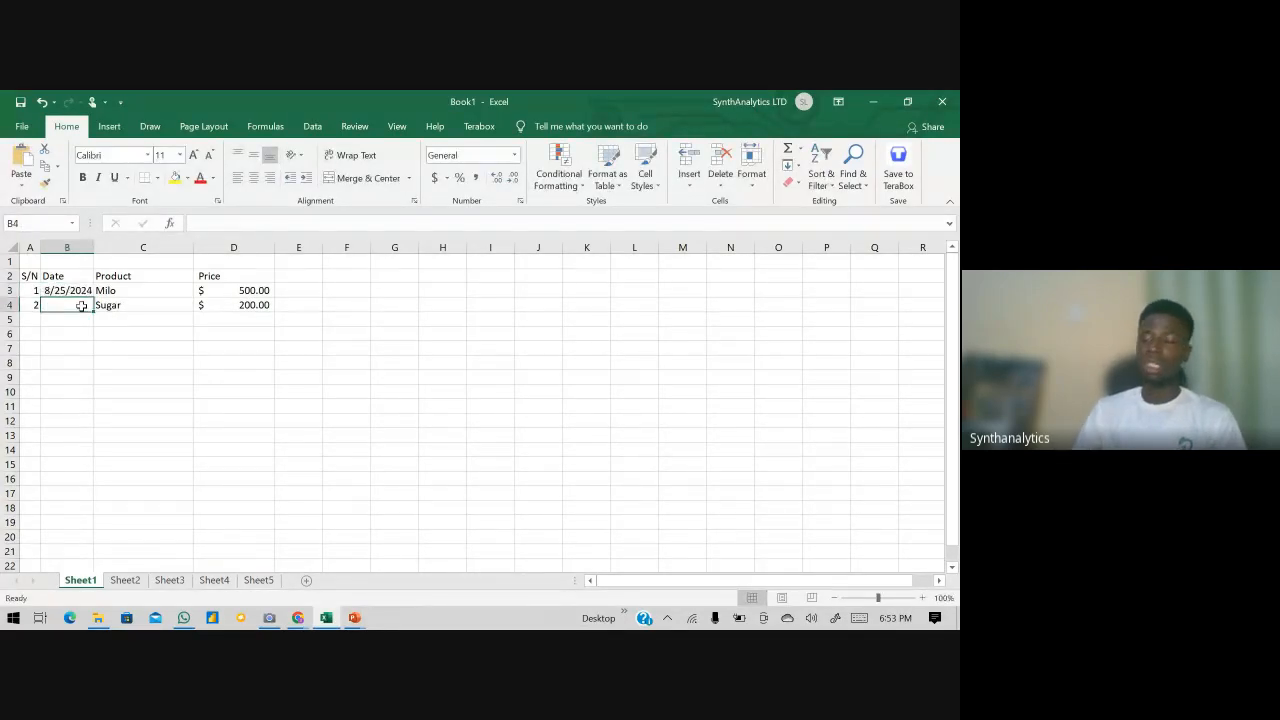
pyautogui.moveTo(93, 249); pyautogui.dragTo(117, 249)
# - Try filling the date formula from B3 down to B14, and undo that fill
pyautogui.click(85, 288)
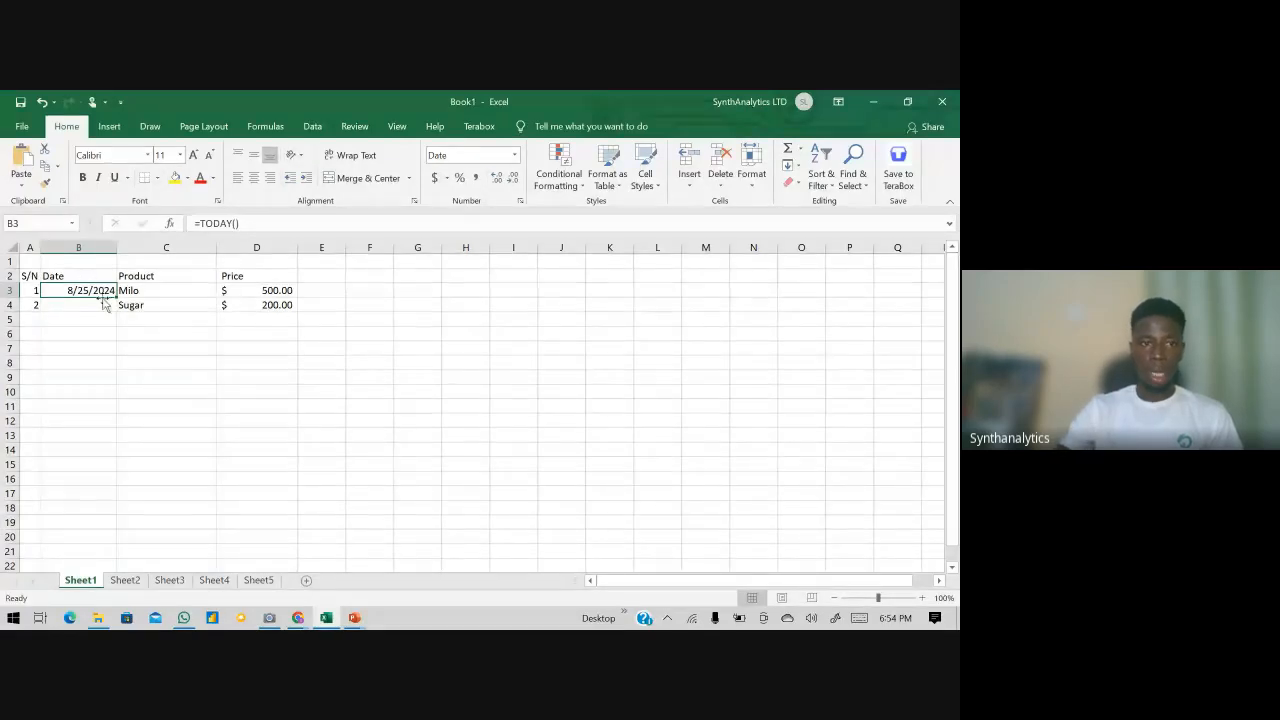
pyautogui.moveTo(116, 298); pyautogui.dragTo(119, 458)
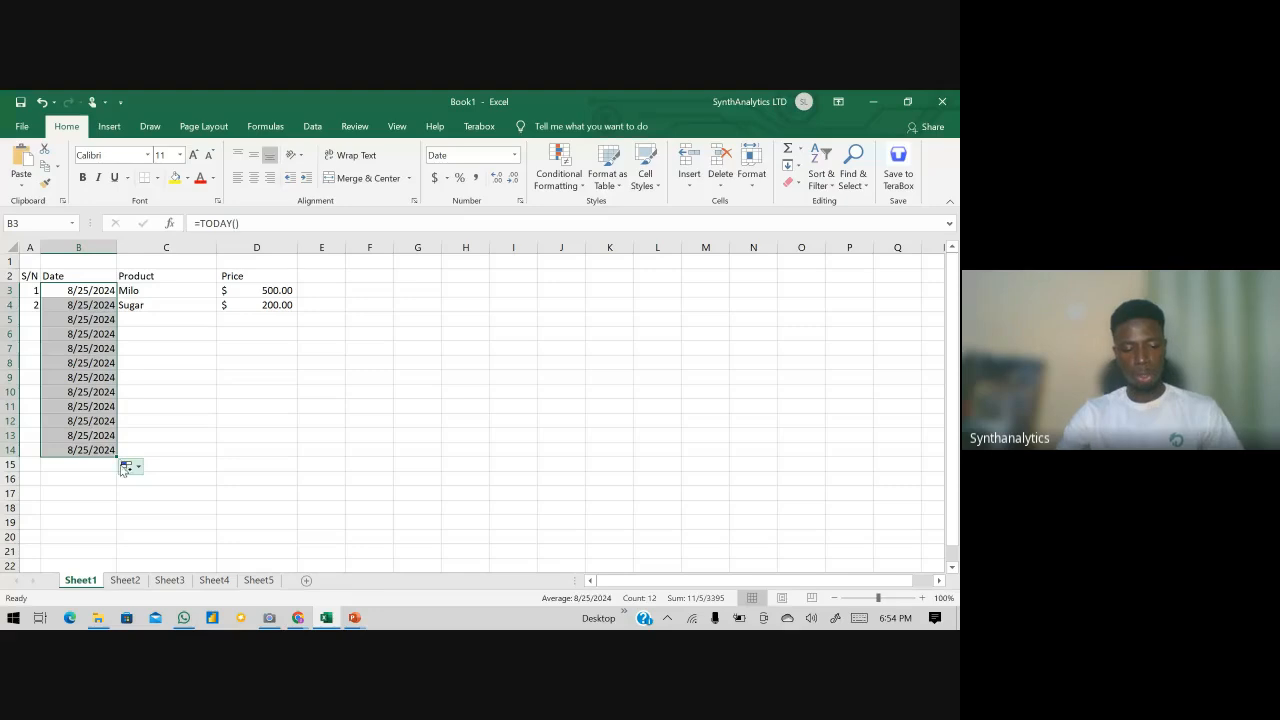
pyautogui.hotkey('ctrl', 'z')
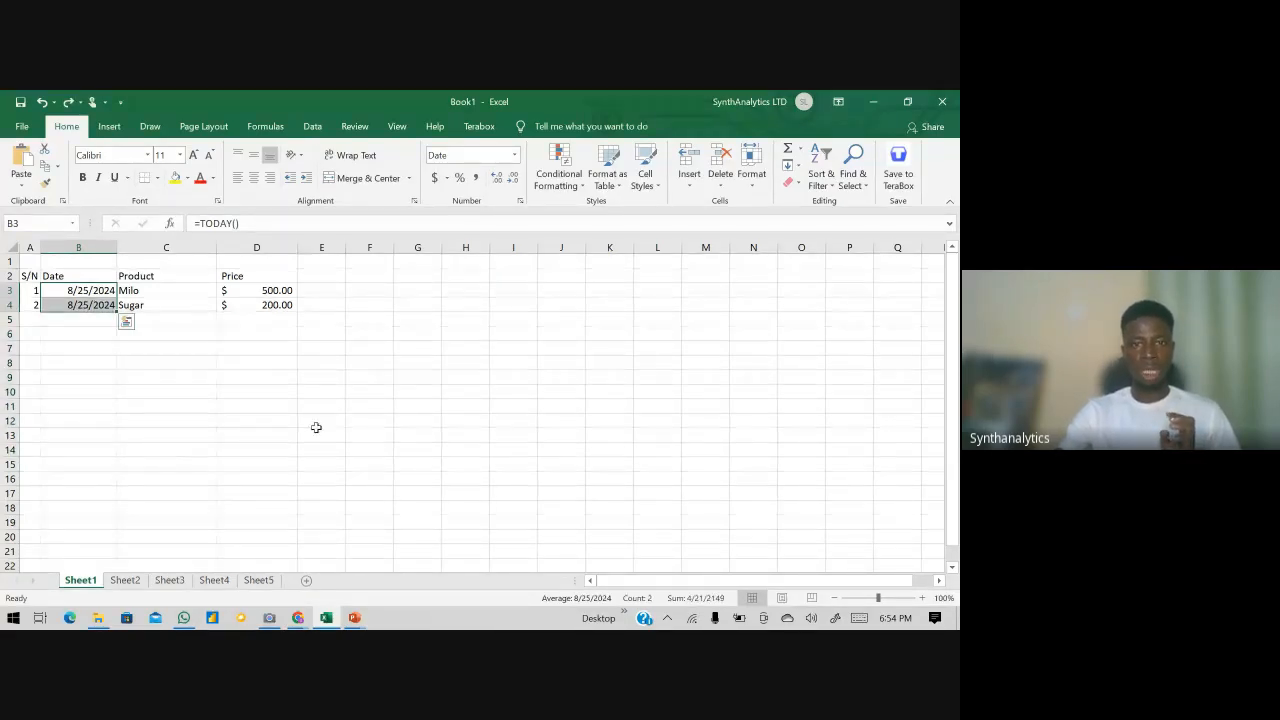
# - Add a shortcut note beside the table with Undo in L4 and Ctrl Z in M4
pyautogui.click(674, 309)
pyautogui.write('Un')
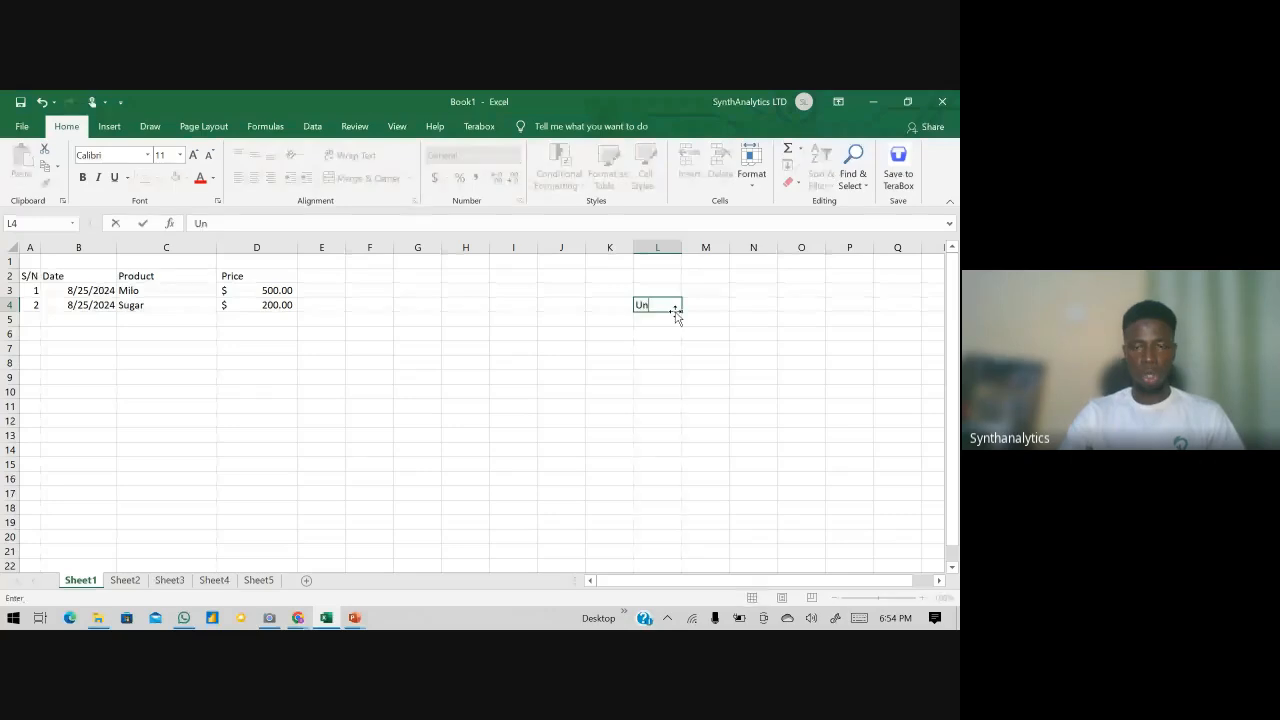
pyautogui.write('do')
pyautogui.press('Tab')
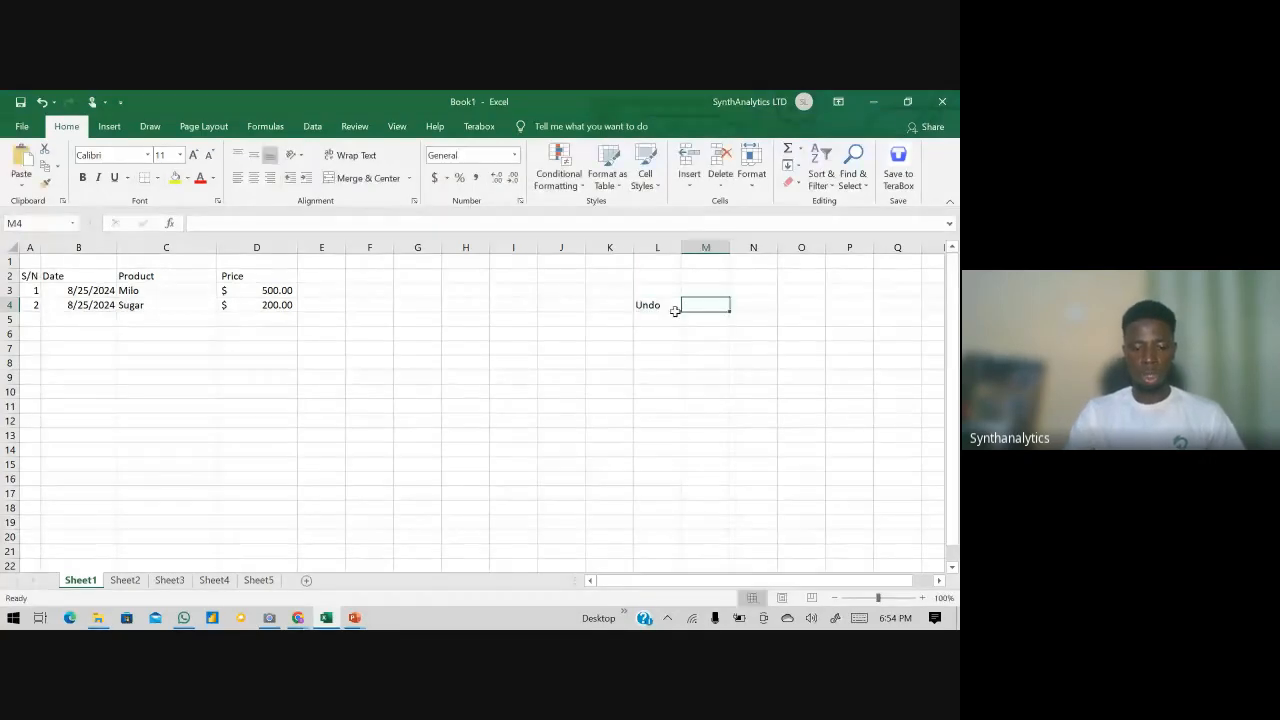
pyautogui.write('Ctrl Z')
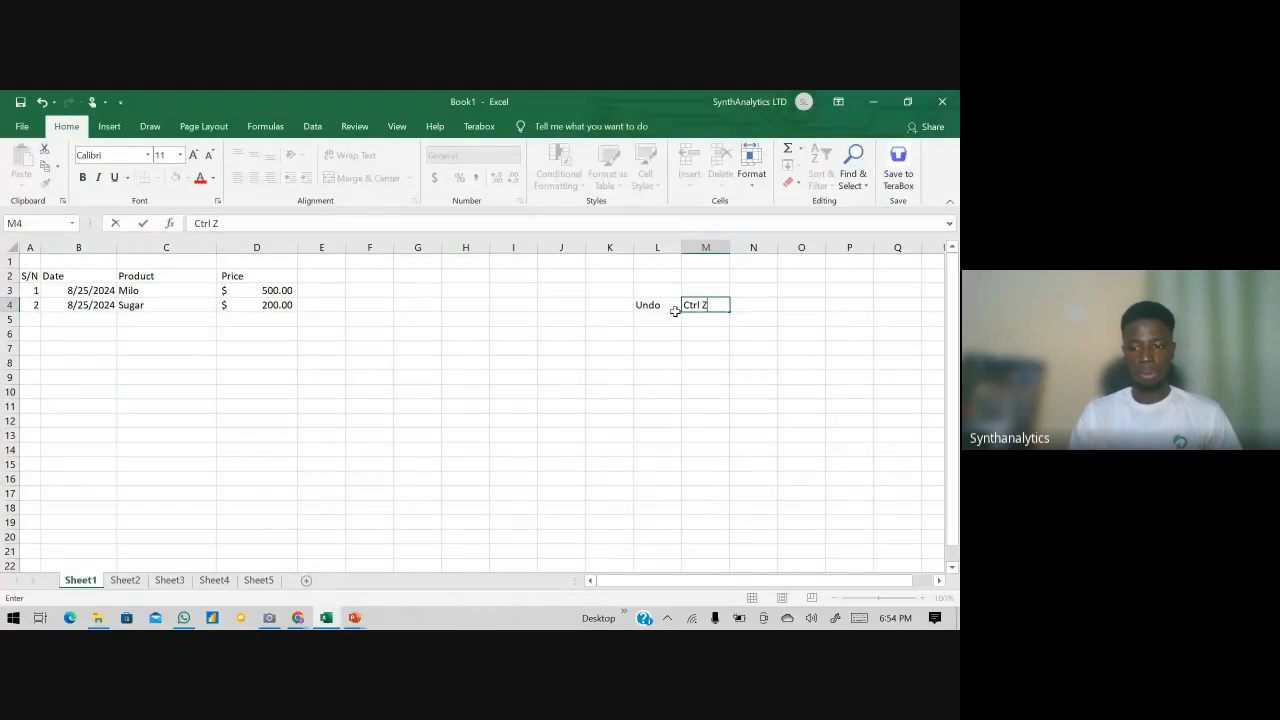
pyautogui.click(677, 317)
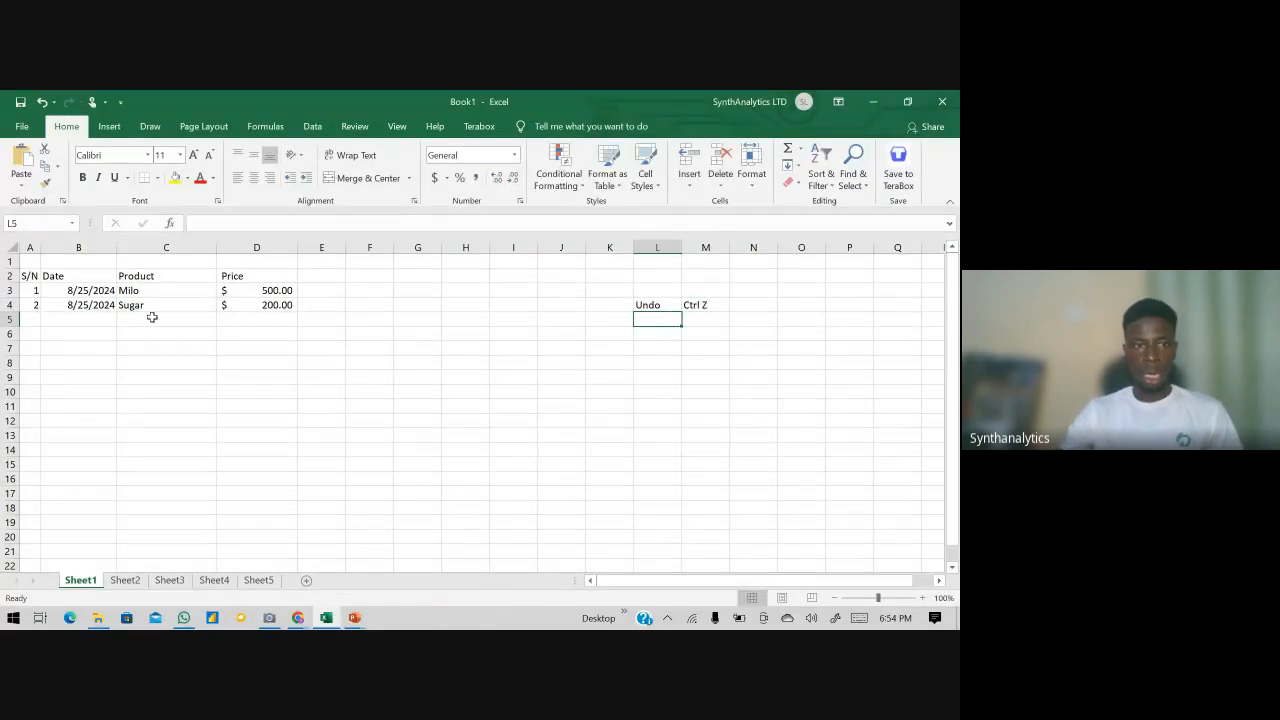
pyautogui.click(97, 291)
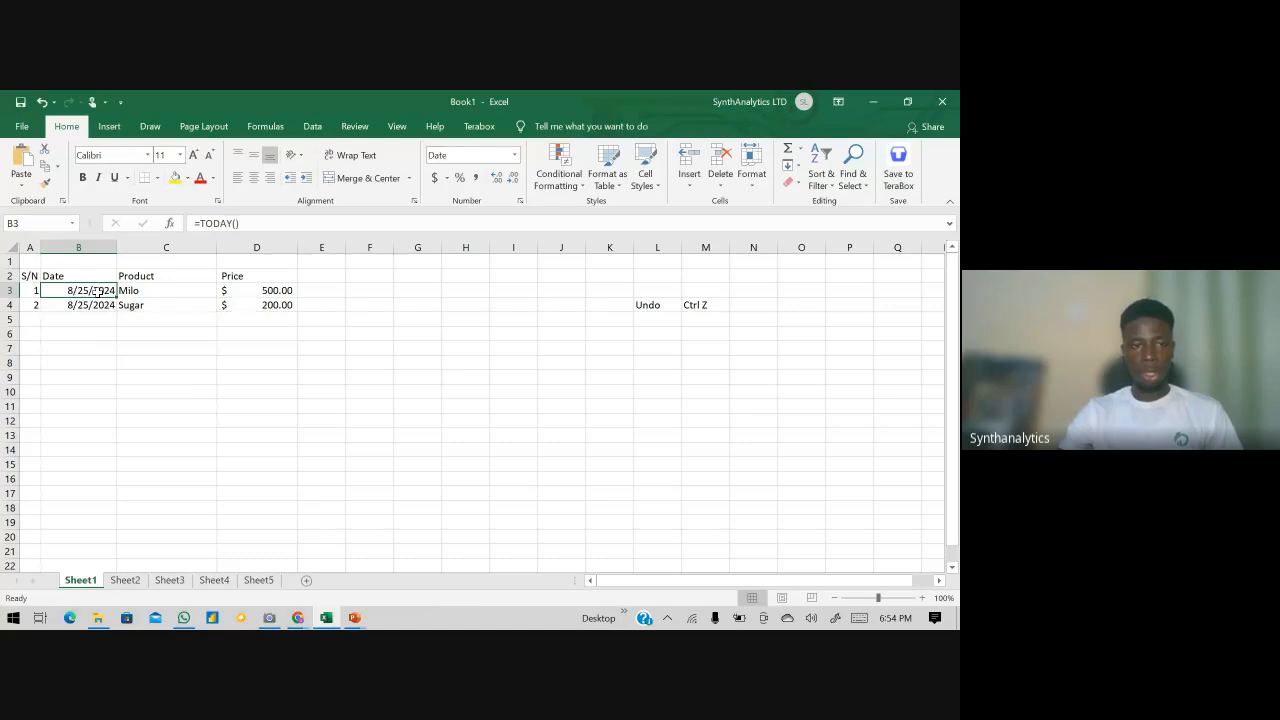
pyautogui.moveTo(97, 291); pyautogui.dragTo(268, 305)
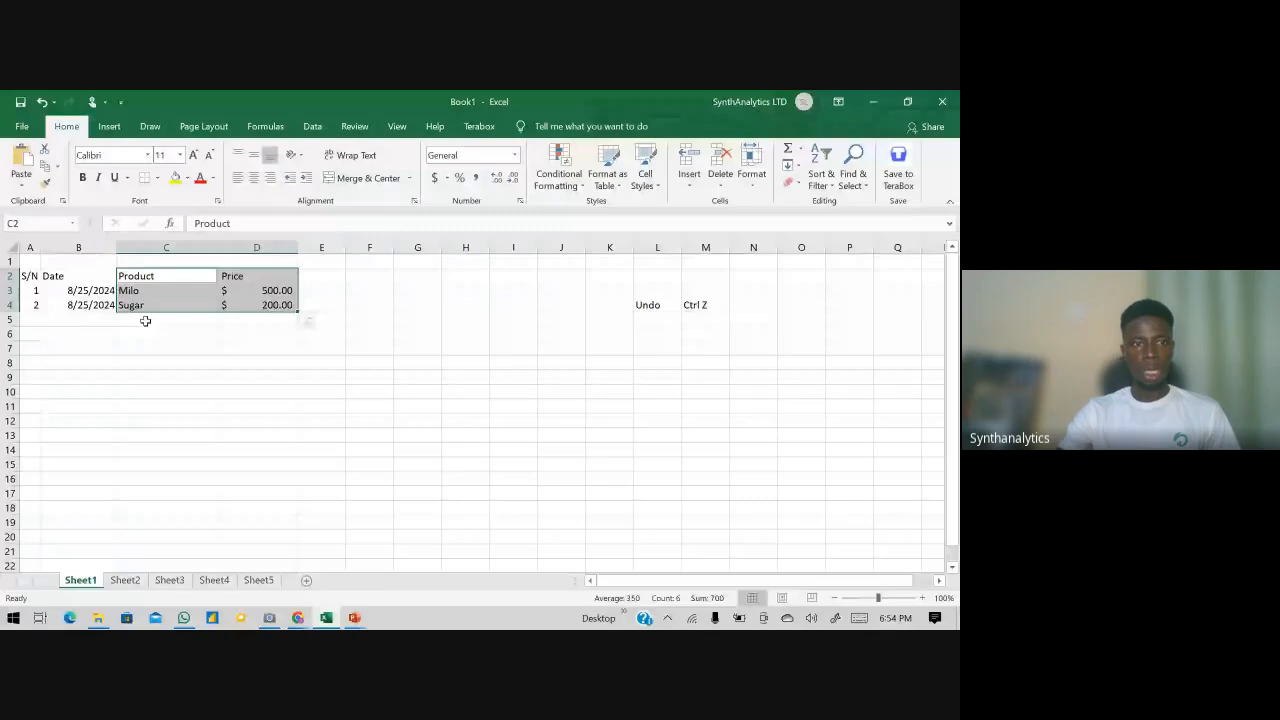
pyautogui.click(66, 291)
# - Fill row 5 with serial number 3, product Biscuit and price 50, leaving the date empty
pyautogui.click(35, 318)
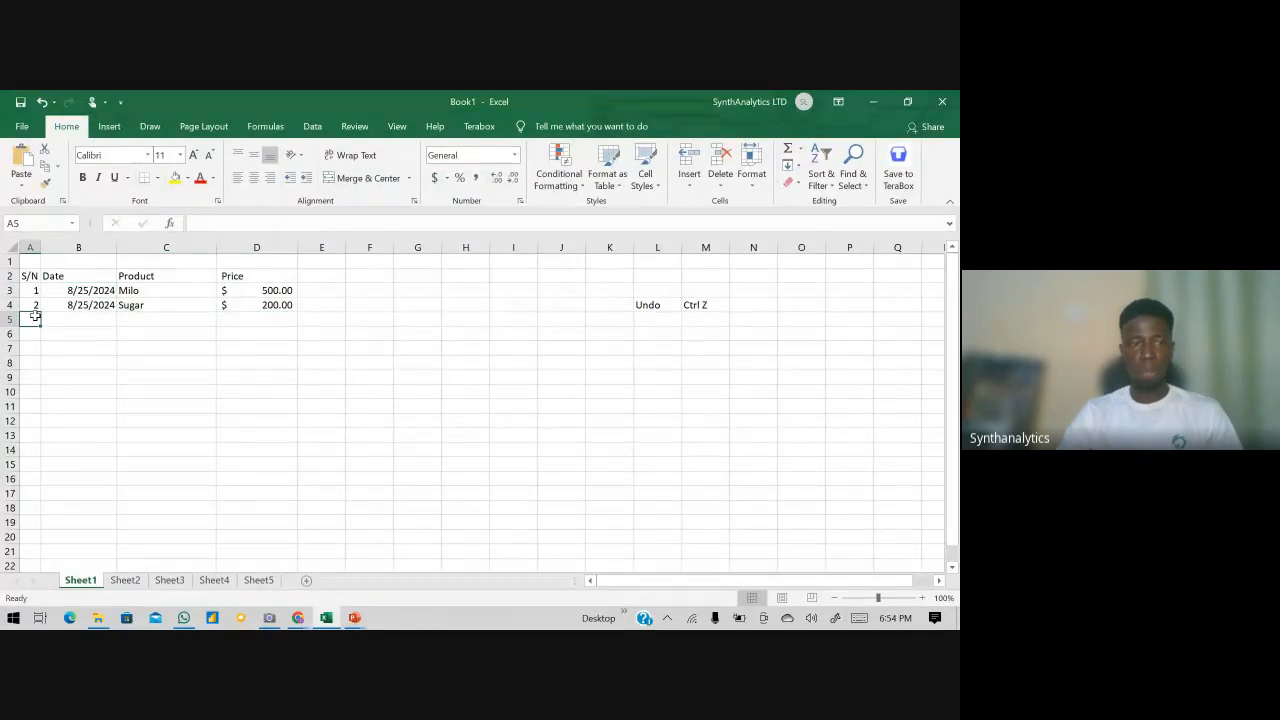
pyautogui.write('3')
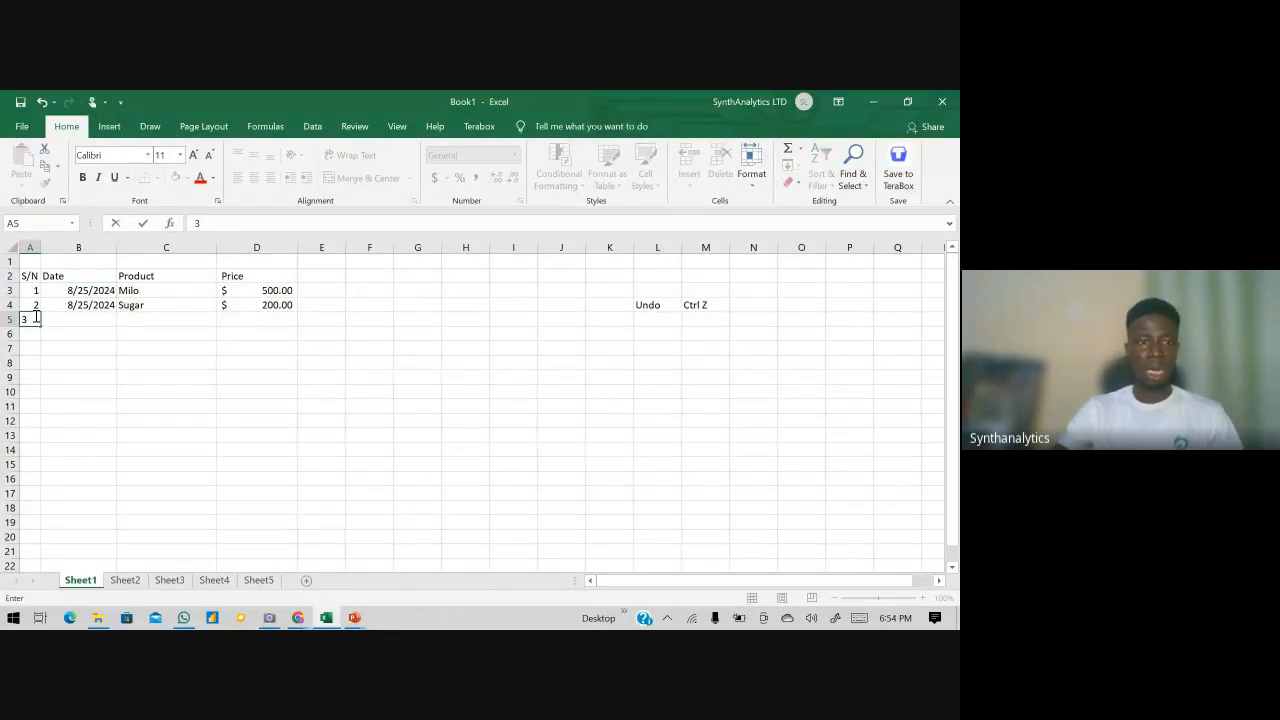
pyautogui.click(72, 305)
pyautogui.click(144, 318)
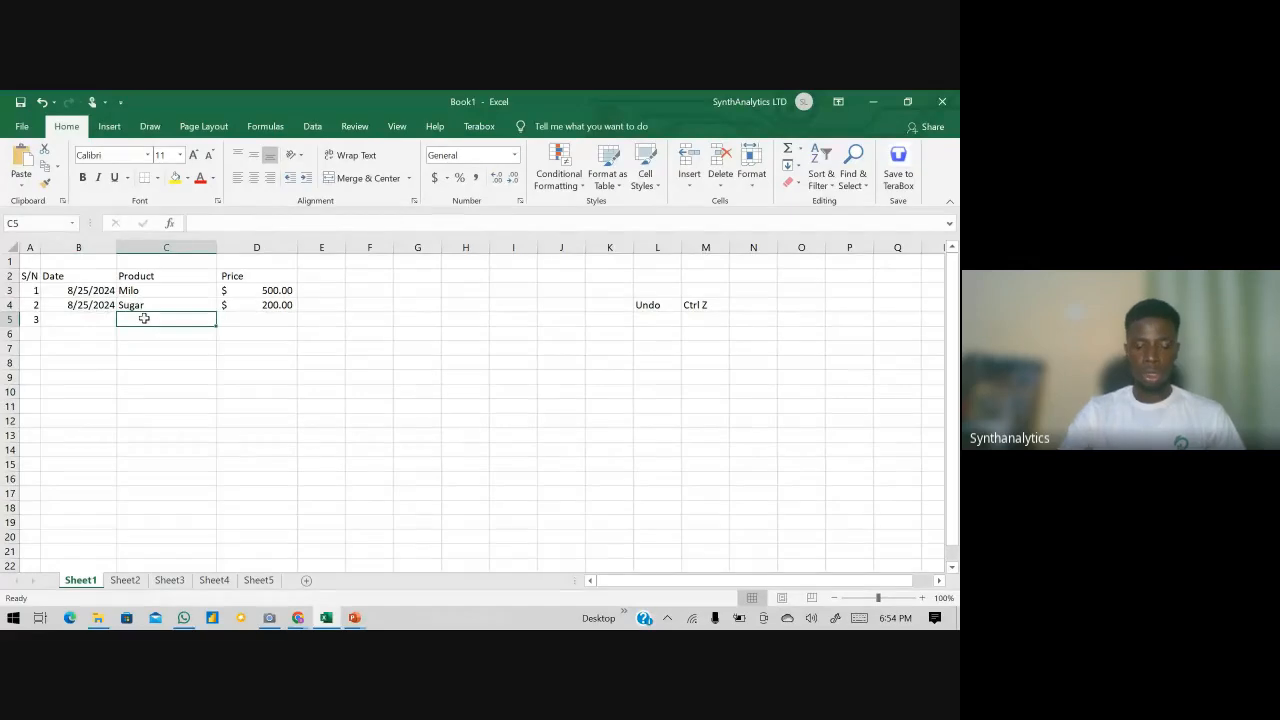
pyautogui.write('Biscuit')
pyautogui.press('Tab')
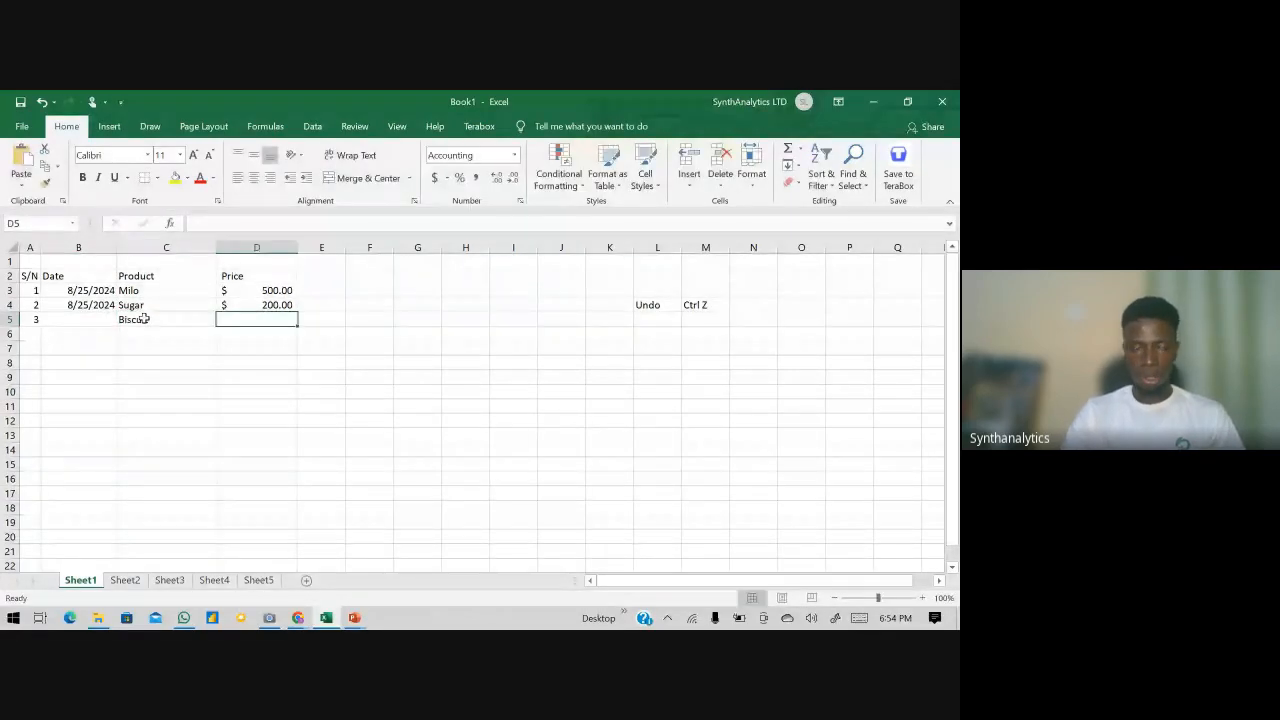
pyautogui.write('50')
pyautogui.press('Return')
# - Fill row 6 with serial number 4, product Yam and price 40, leaving the date empty
pyautogui.press('Left')
pyautogui.press('Left')
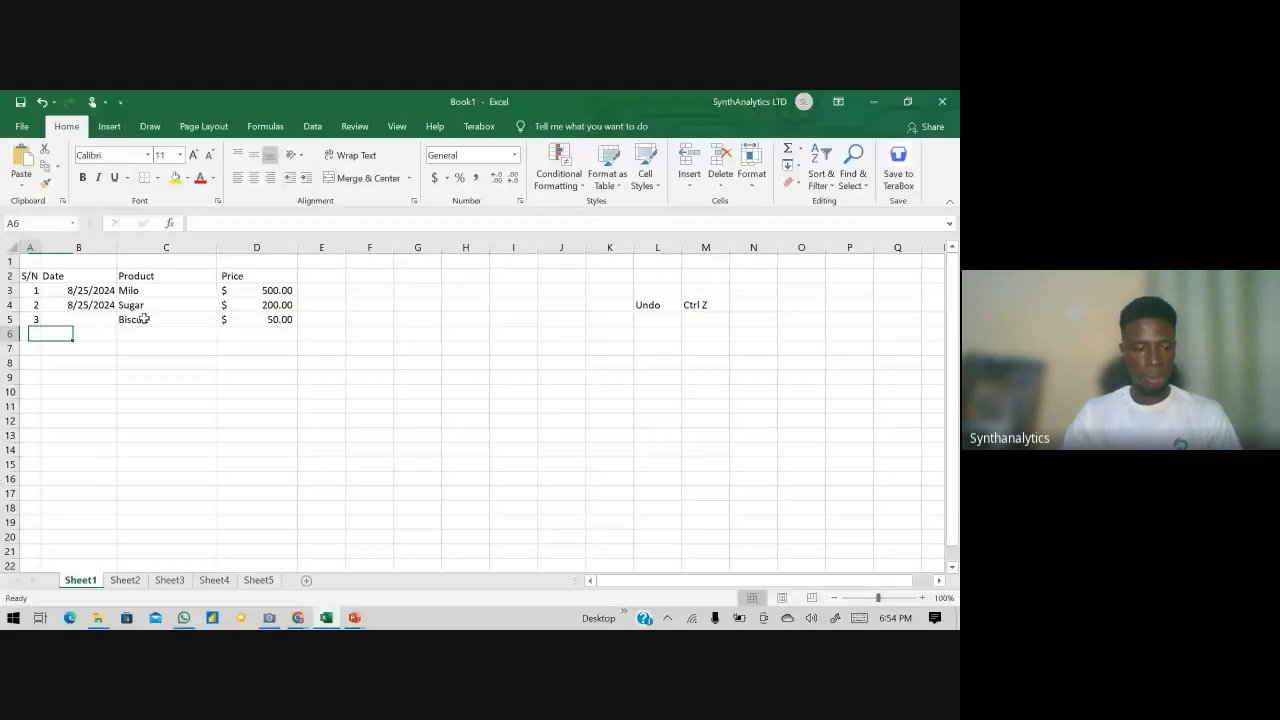
pyautogui.write('4')
pyautogui.press('Tab')
pyautogui.press('Tab')
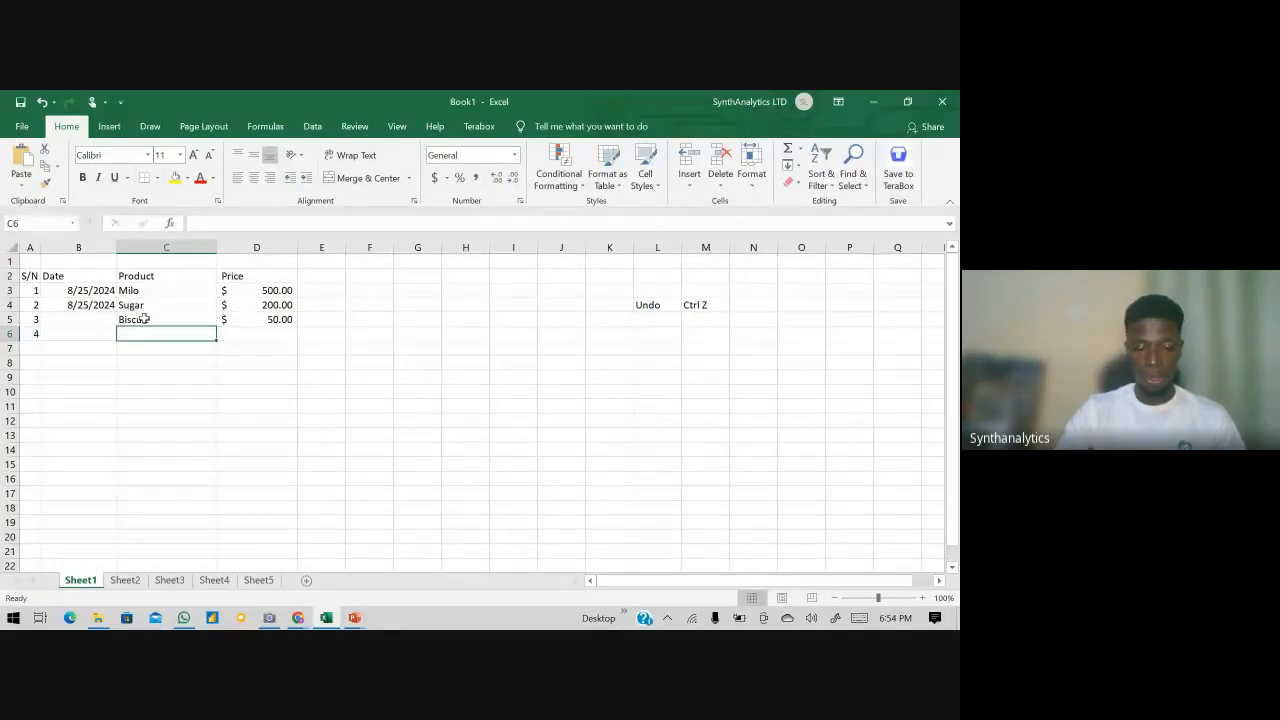
pyautogui.write('Yam')
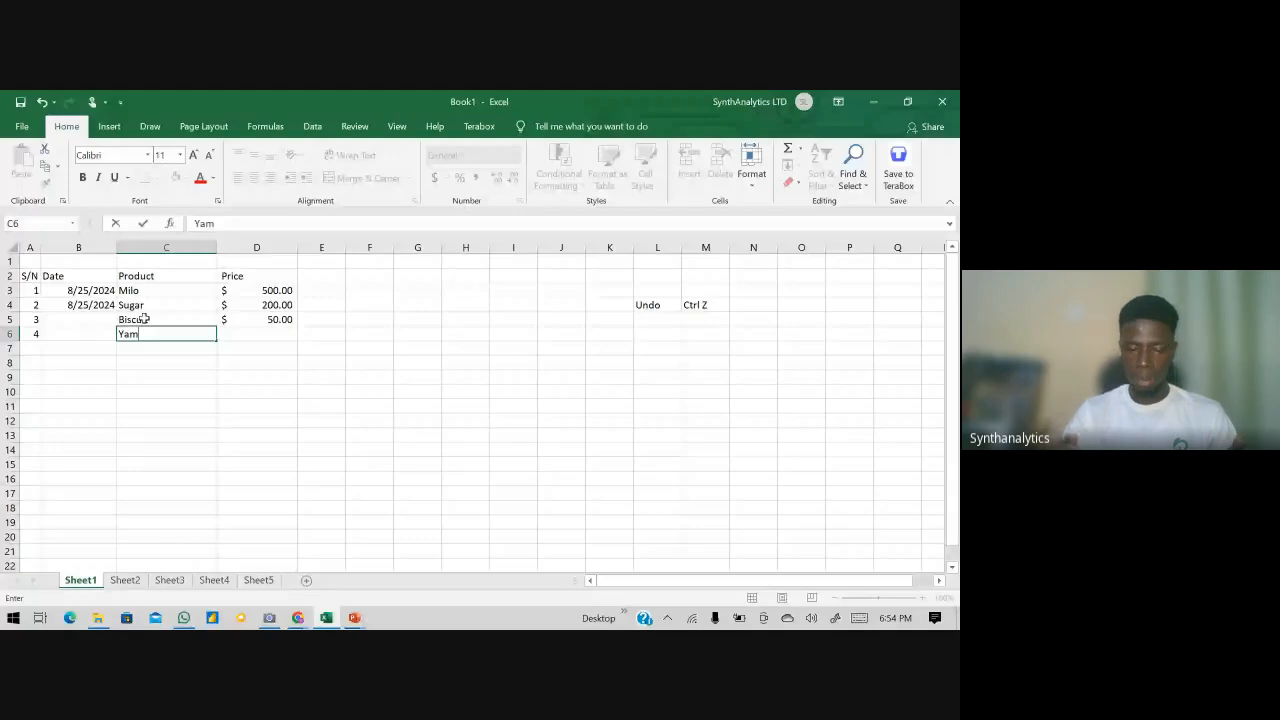
pyautogui.press('Tab')
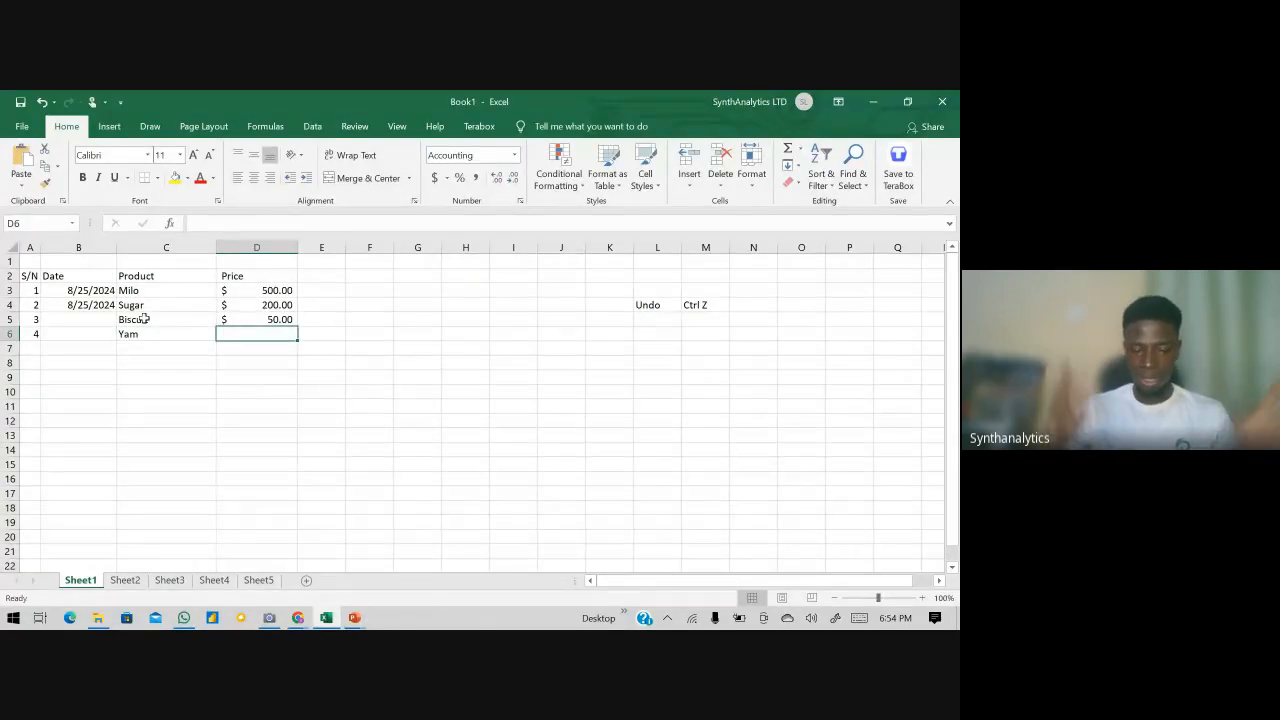
pyautogui.write('40')
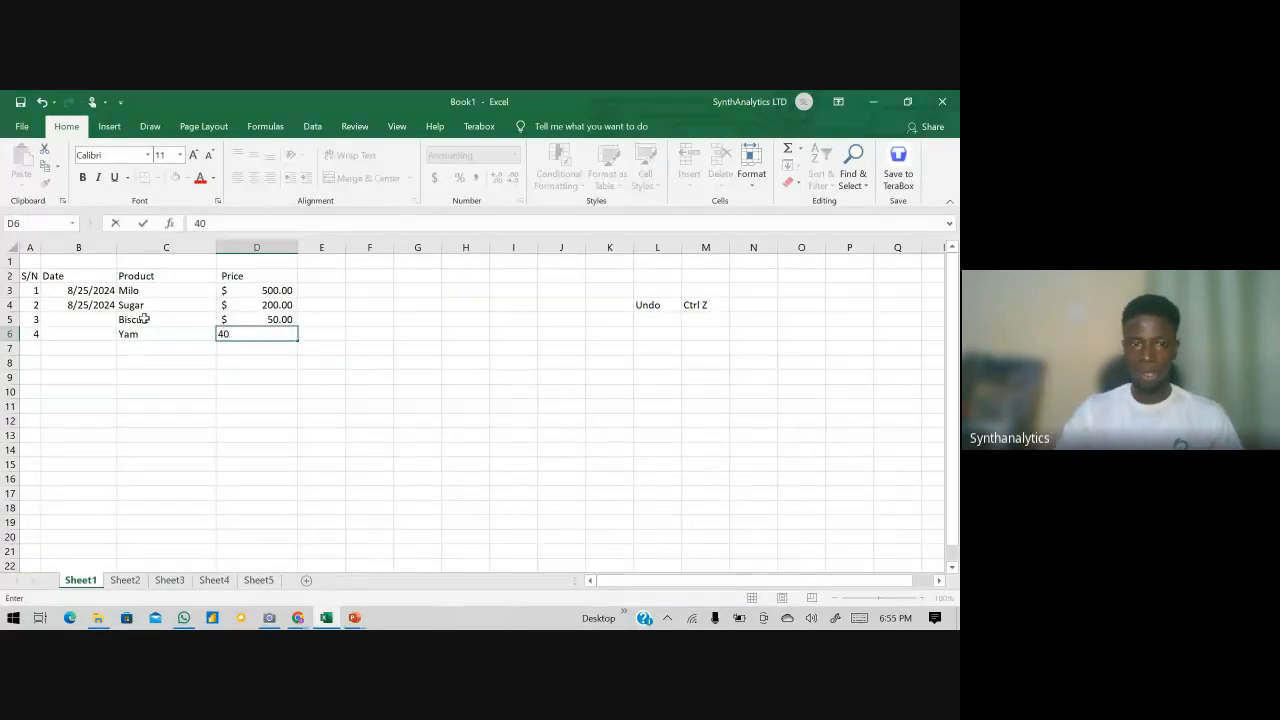
pyautogui.press('Return')
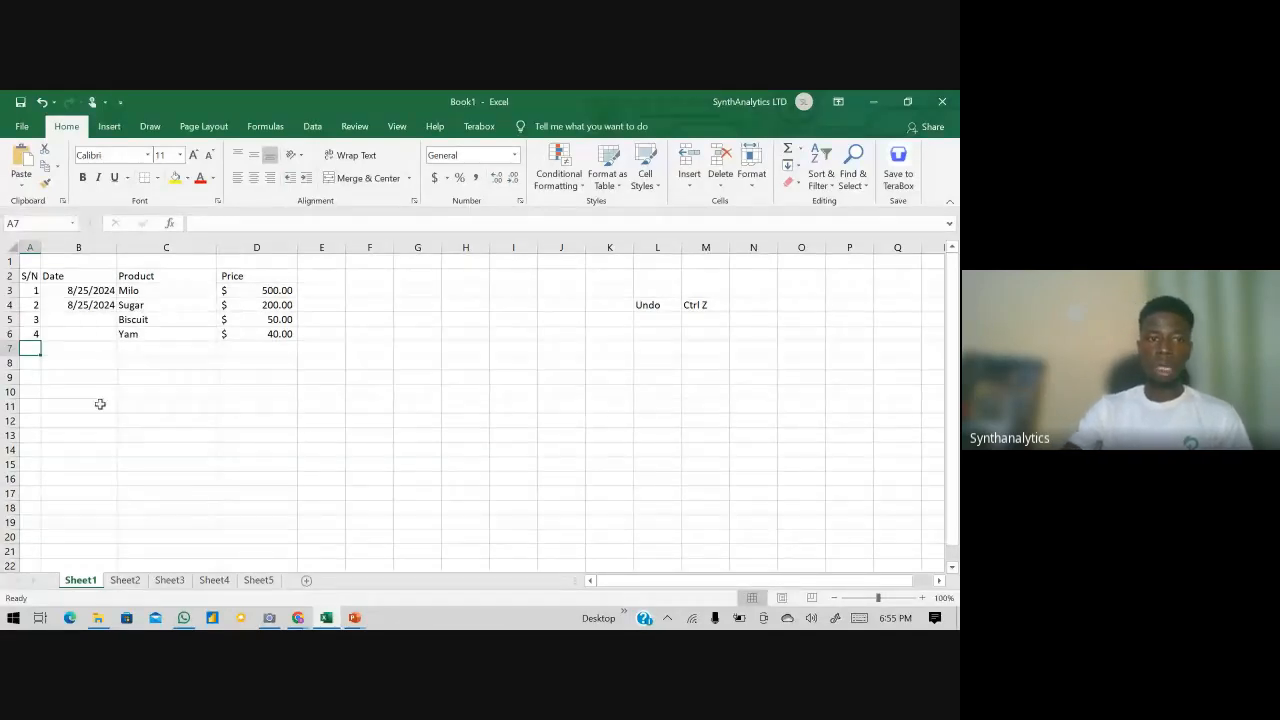
# - Clear the dates from B4 and B3, keeping the Date header
pyautogui.click(91, 307)
pyautogui.hotkey('ctrl', 'z')
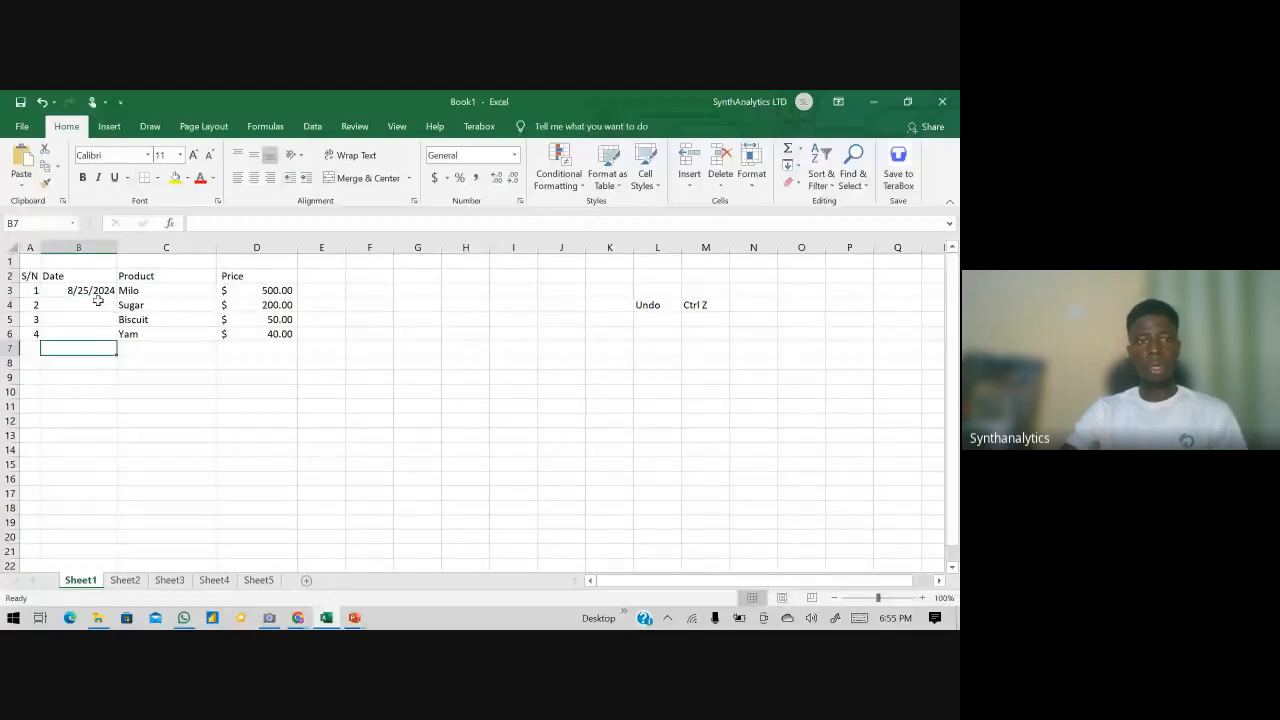
pyautogui.hotkey('ctrl', 'z')
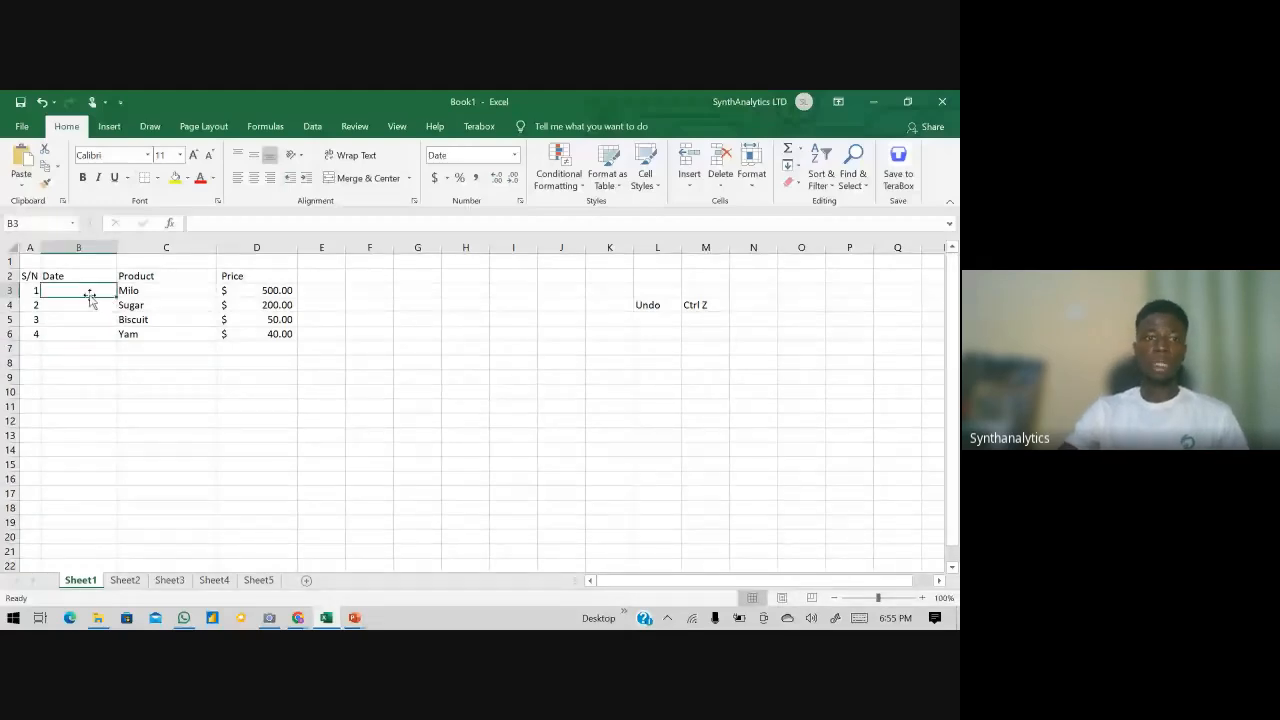
pyautogui.click(147, 348)
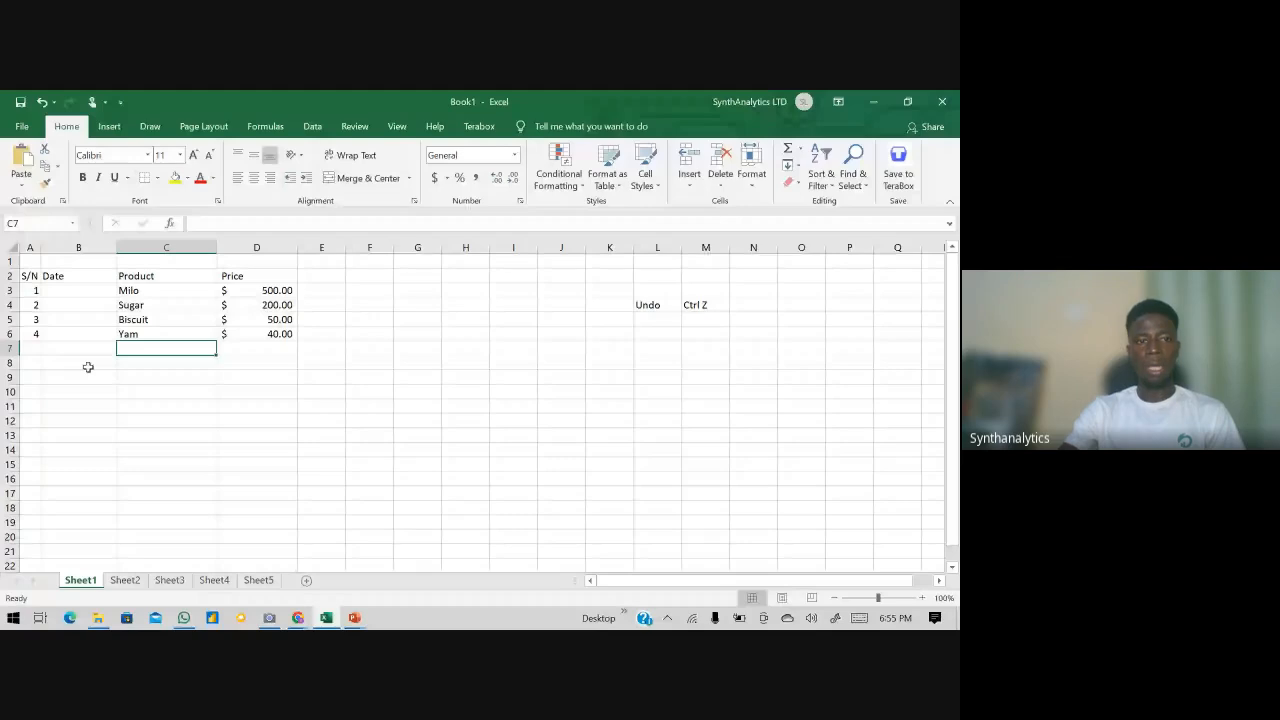
pyautogui.click(132, 368)
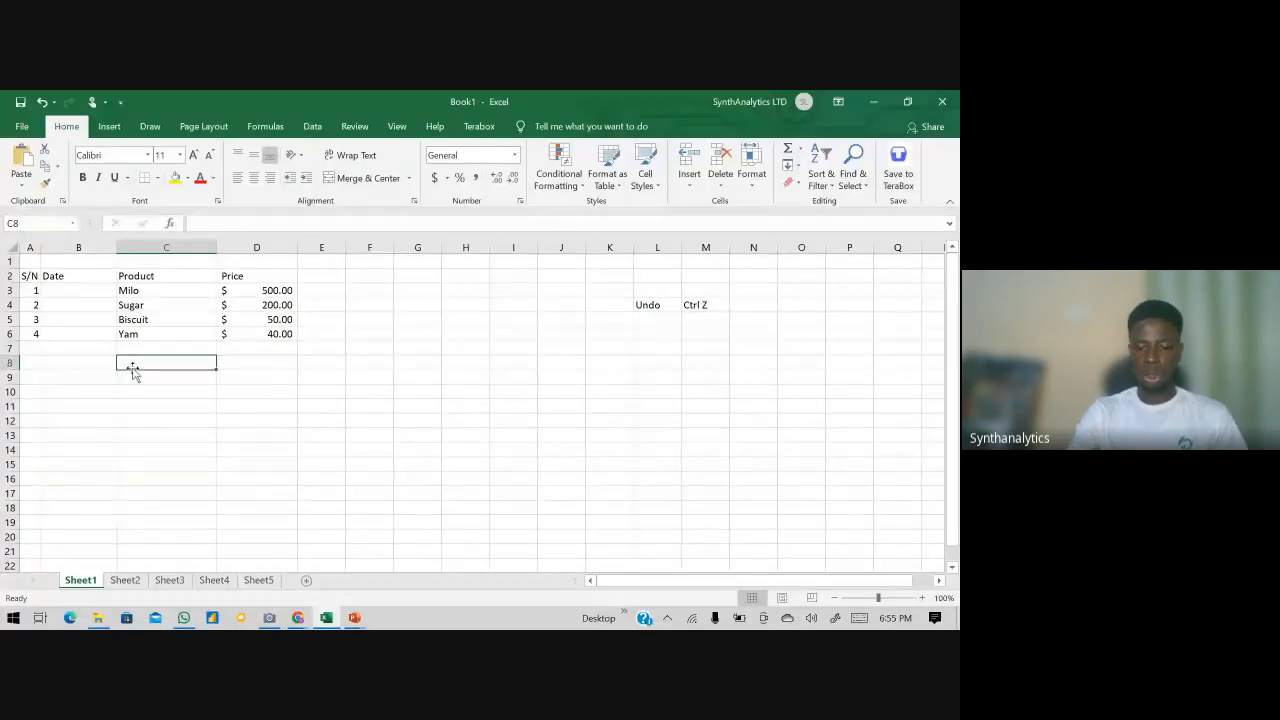
# - Add the label Total Sales in C8 and select the prices in D3:D6
pyautogui.write('Total Sales')
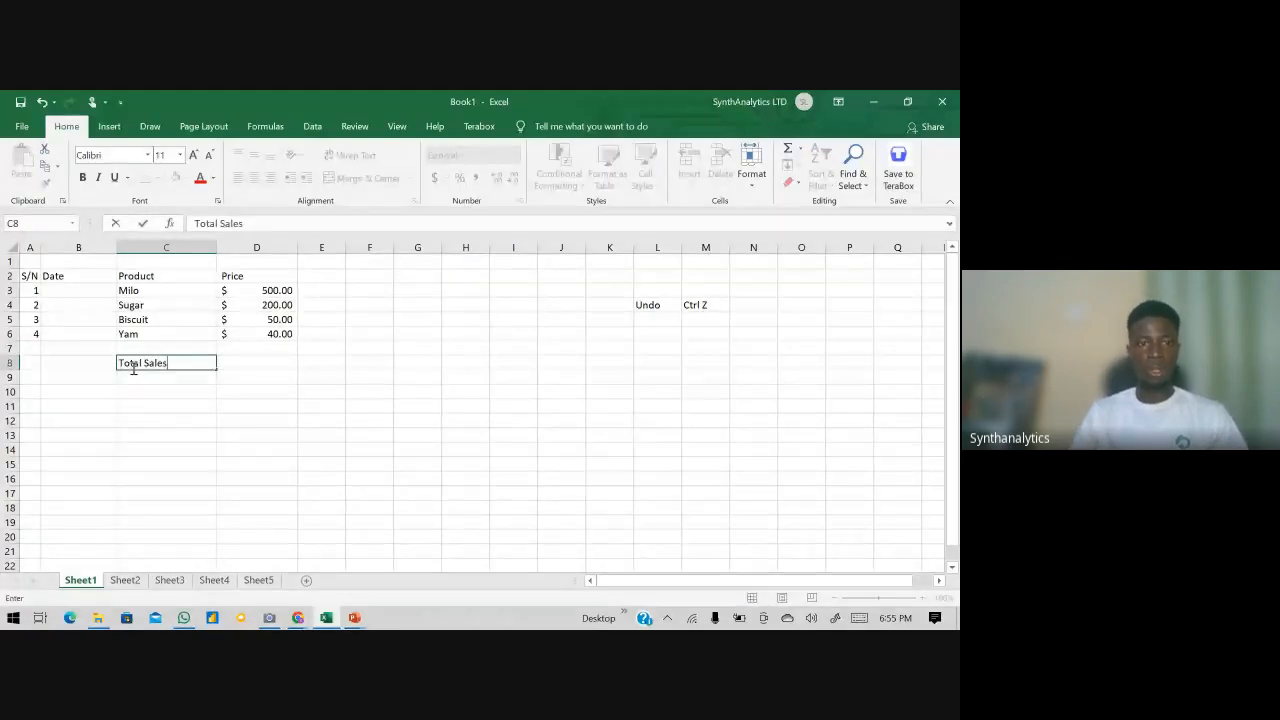
pyautogui.press('Tab')
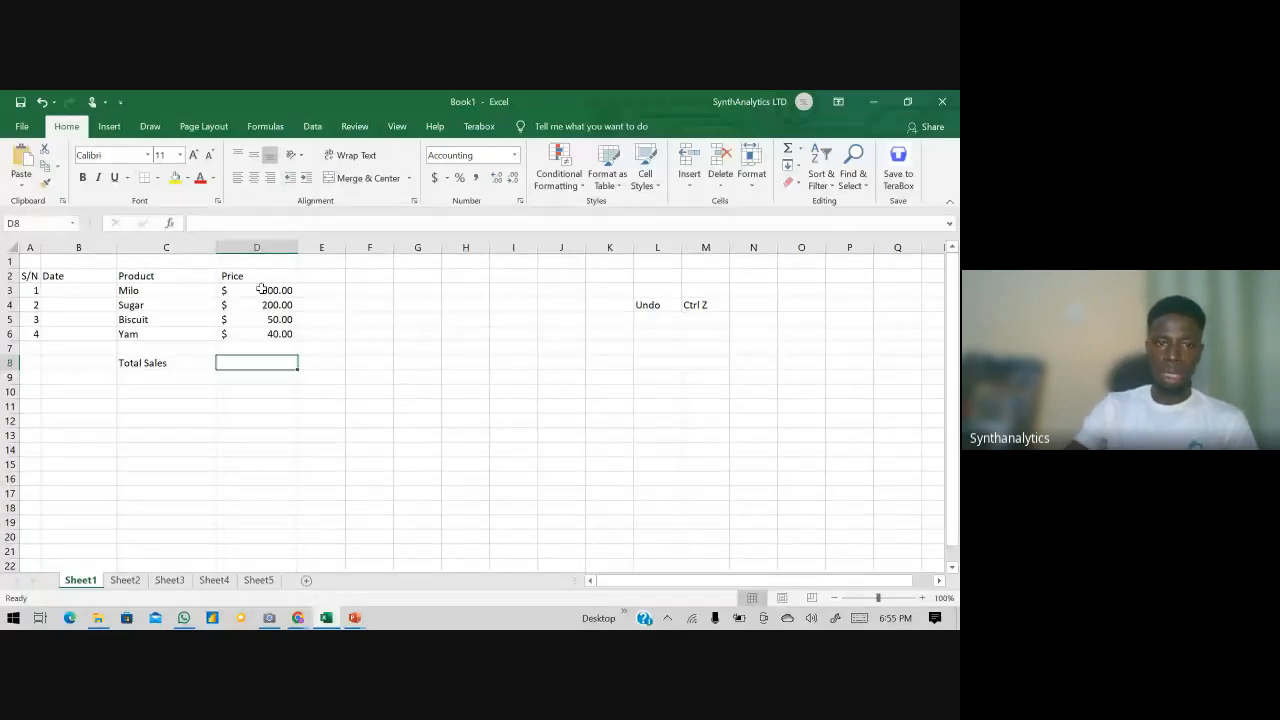
pyautogui.moveTo(260, 289); pyautogui.dragTo(256, 339)
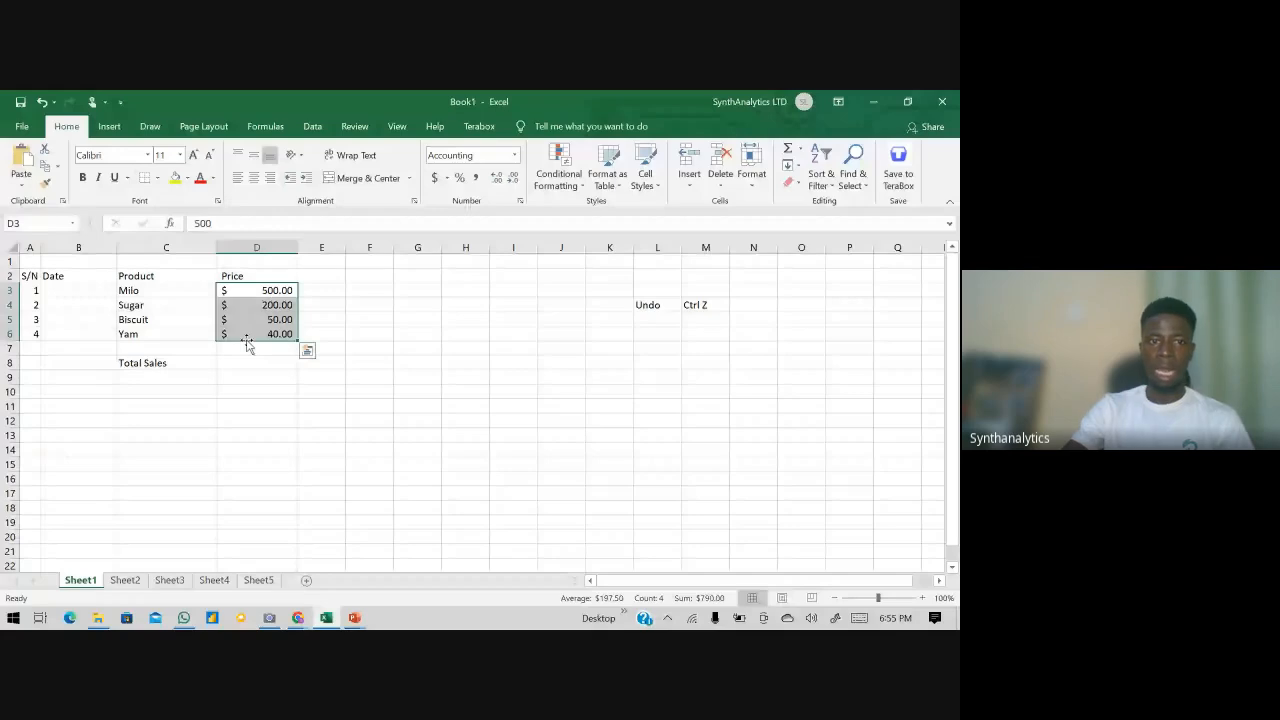
# - Try entering 56+464 in D8 without an equals sign, and clear the cell
pyautogui.click(245, 361)
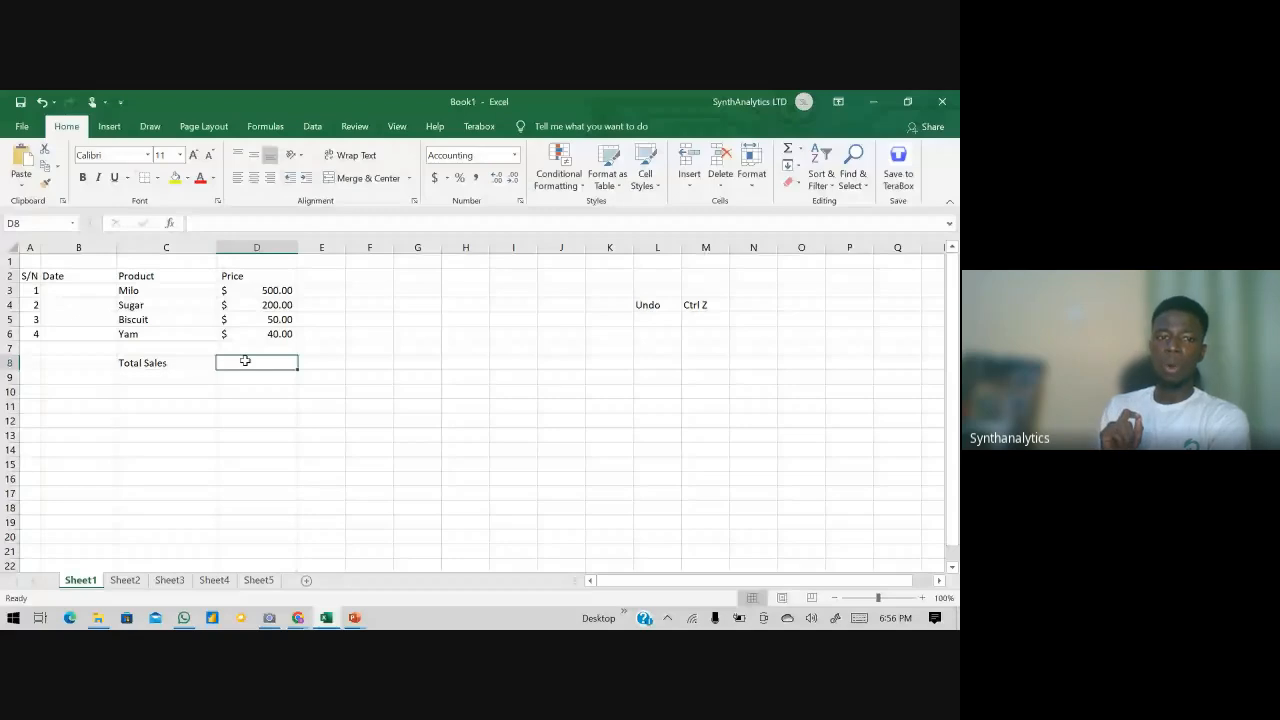
pyautogui.doubleClick(245, 361)
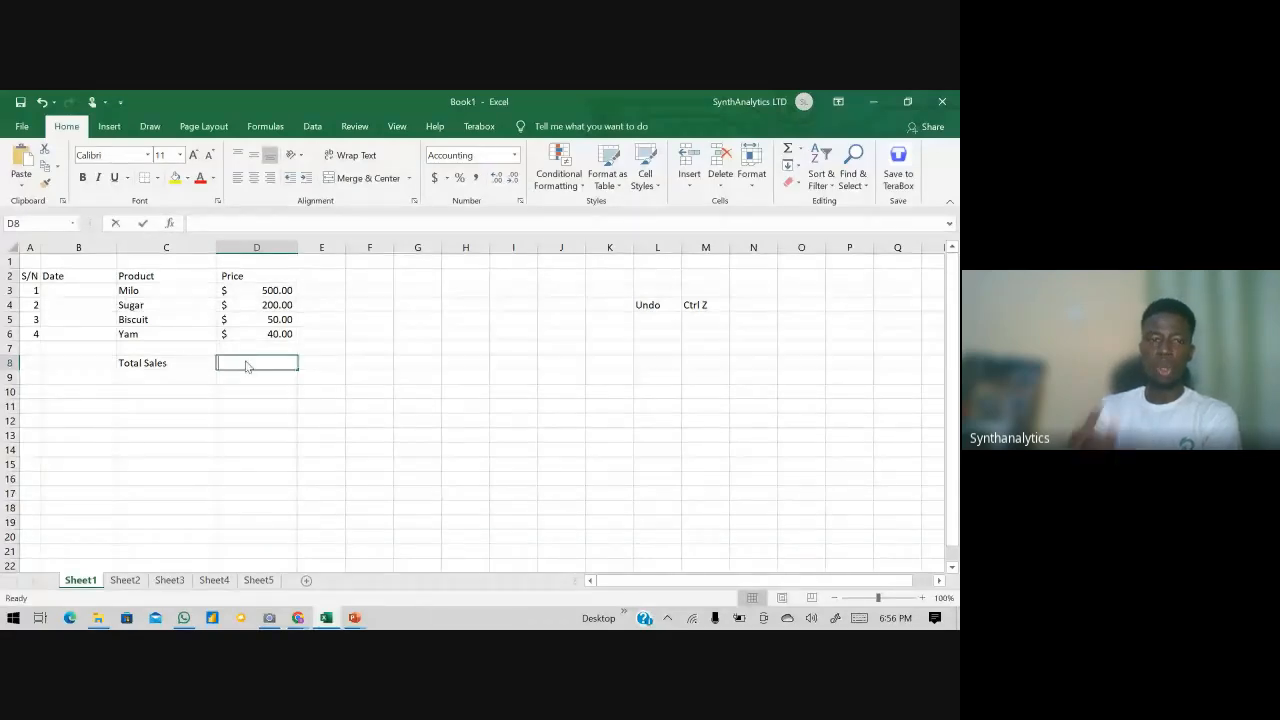
pyautogui.write('=')
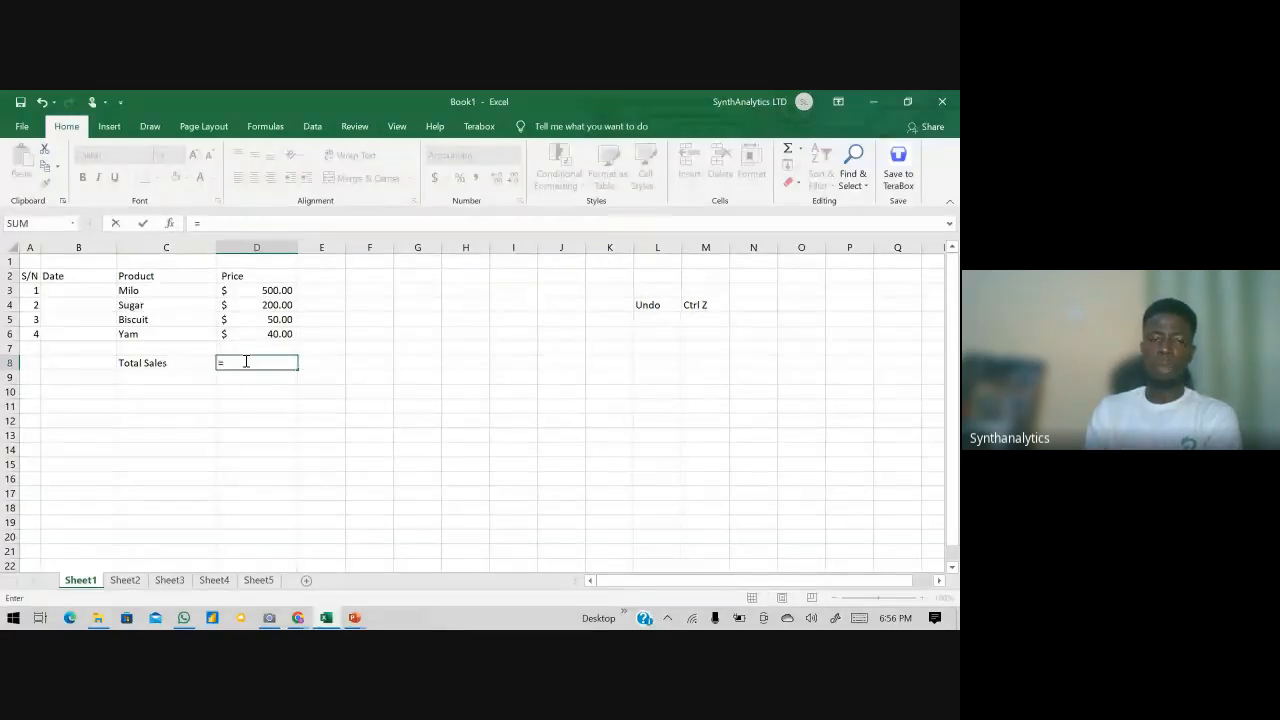
pyautogui.press('BackSpace')
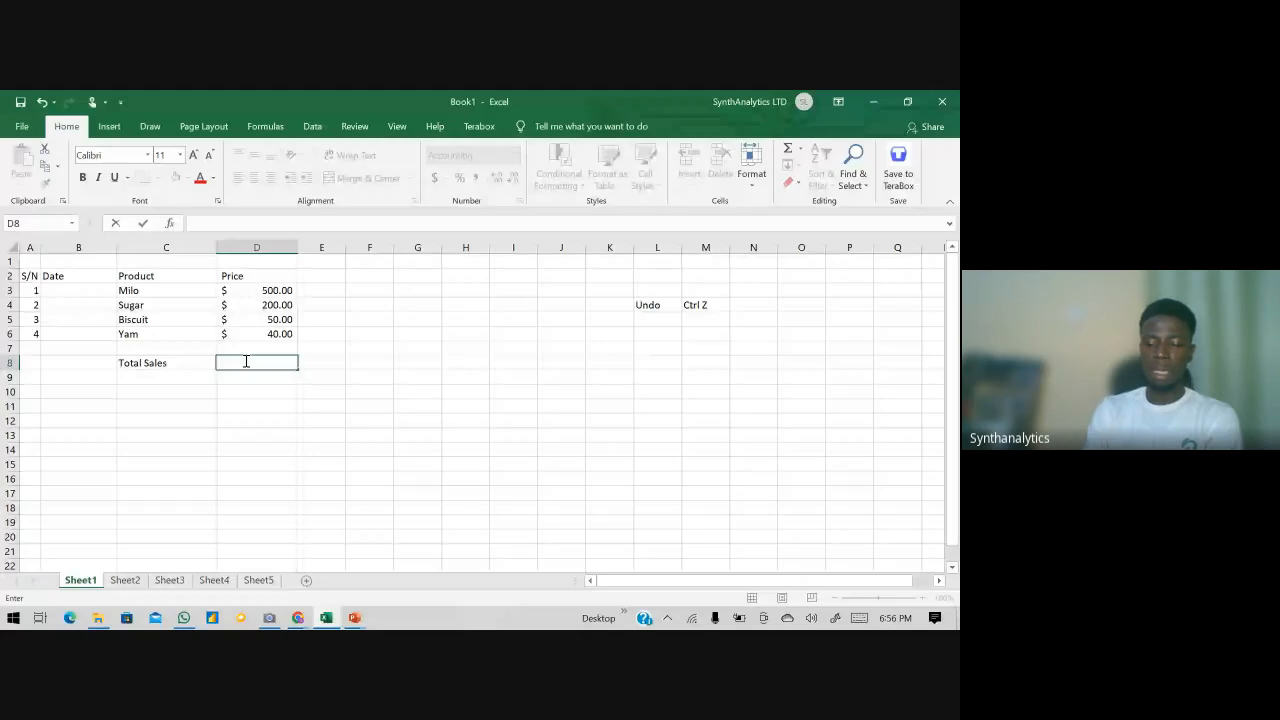
pyautogui.write('56+464')
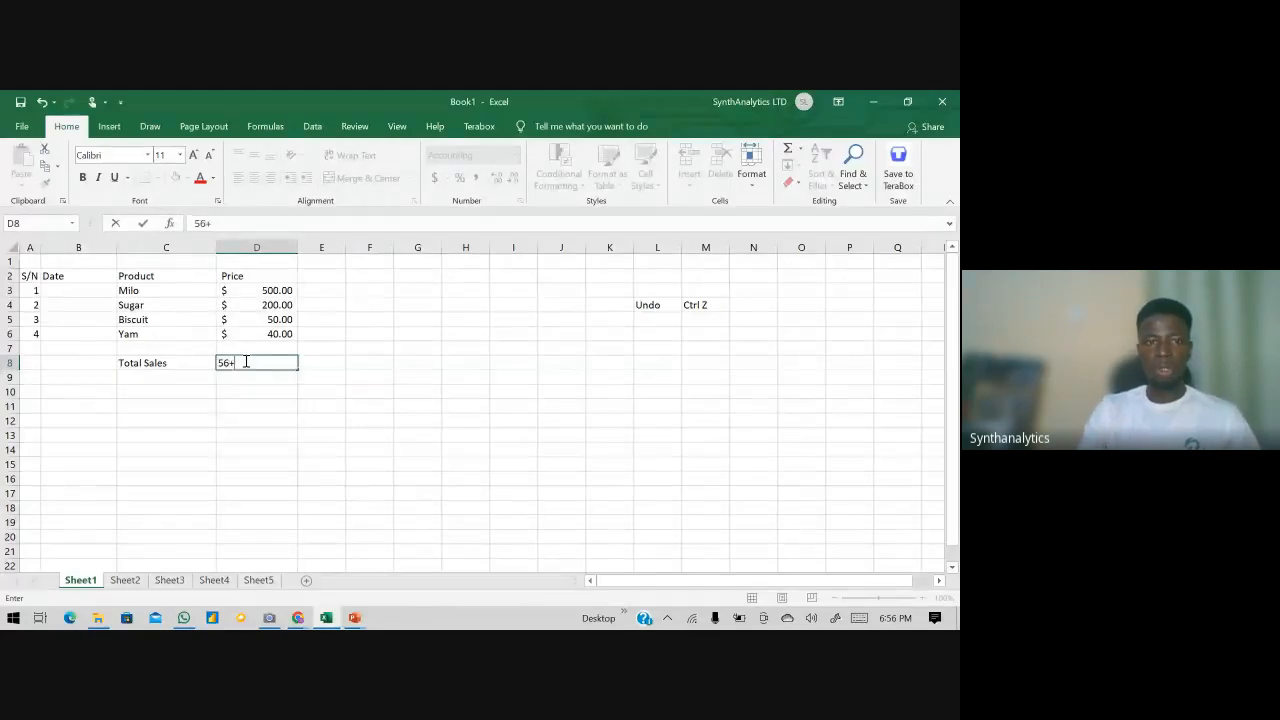
pyautogui.hotkey('ctrl', 'Return')
pyautogui.press('Return')
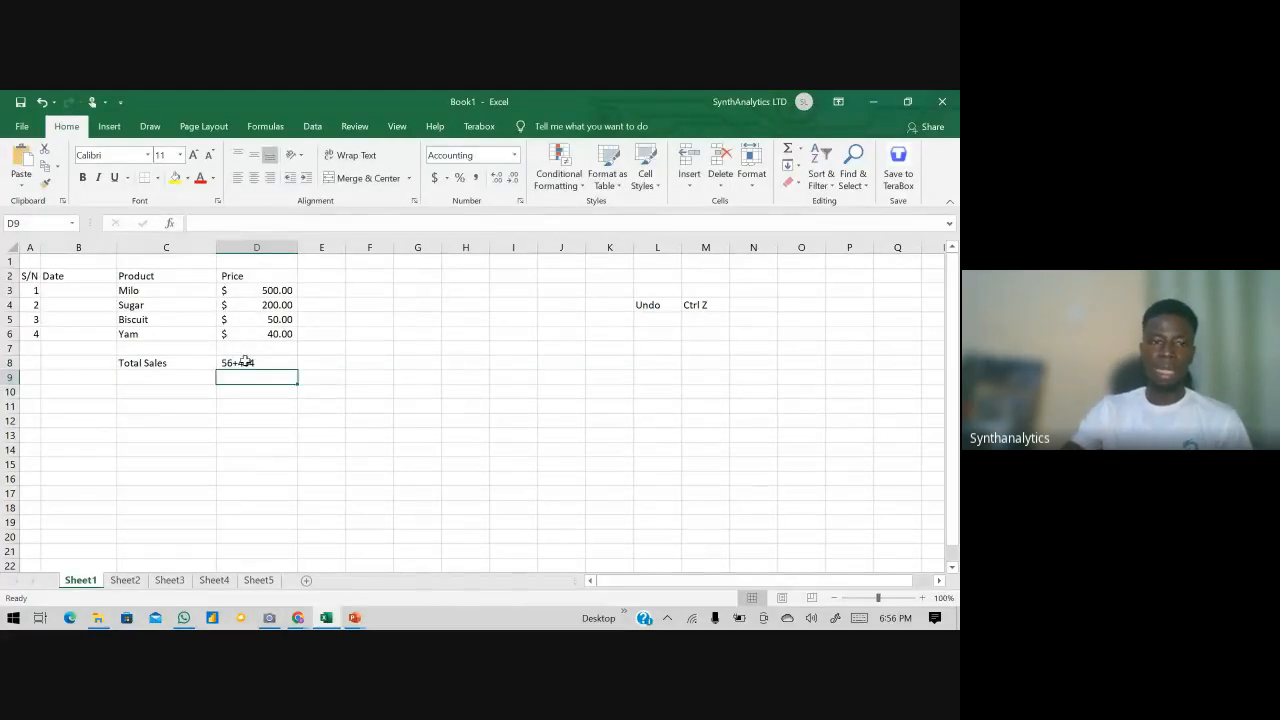
pyautogui.click(277, 361)
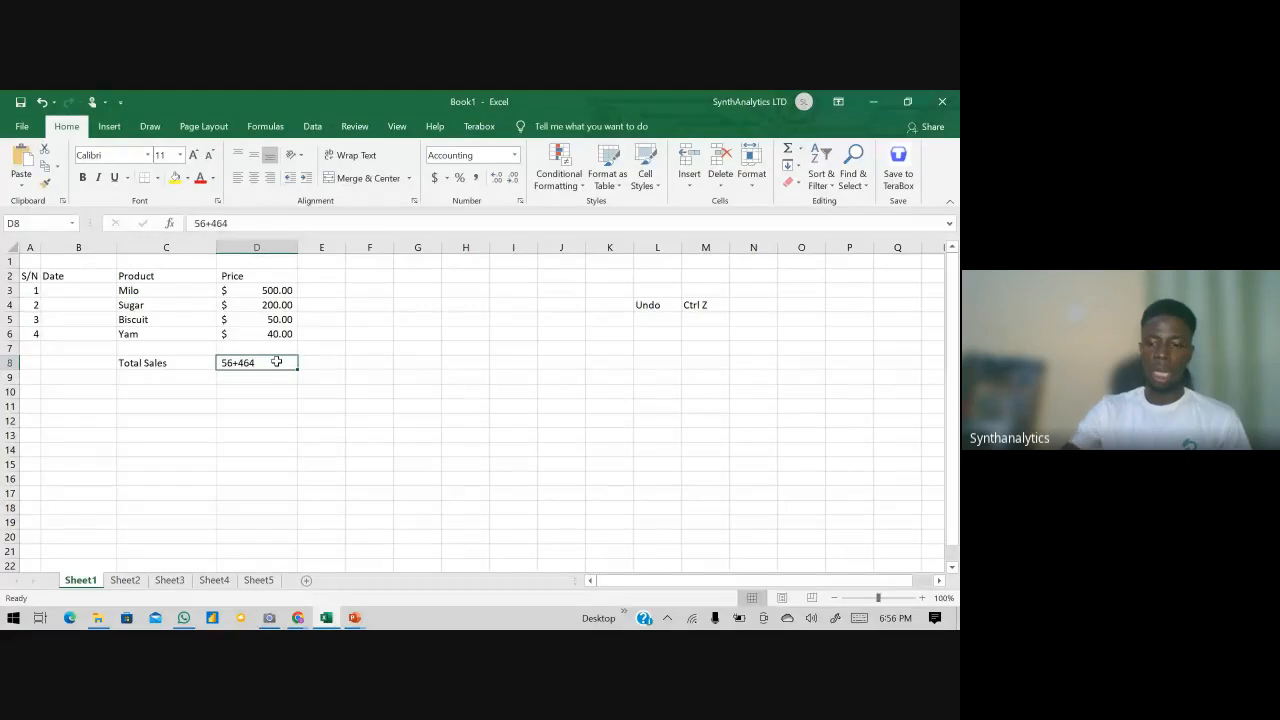
pyautogui.press('Delete')
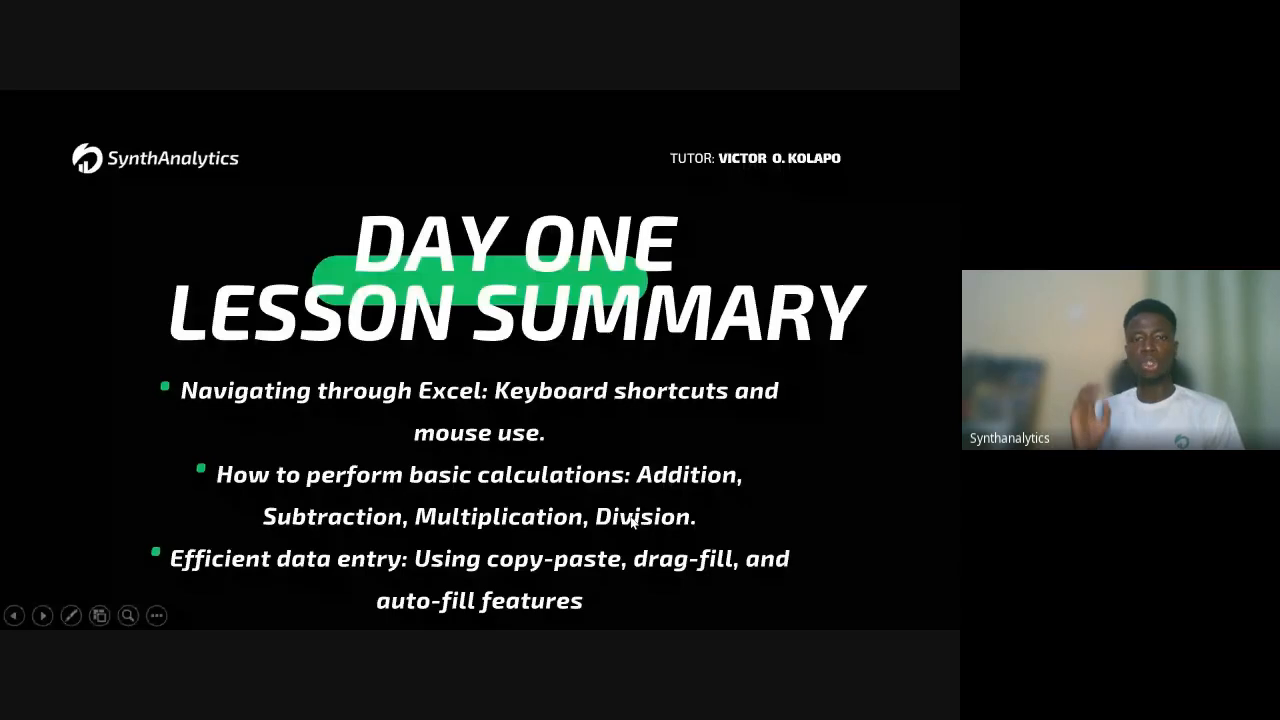
# - Return to the Excel workbook and total the four prices in D8 with the formula =D3+D4+D5+D6
pyautogui.hotkey('alt', 'Tab')
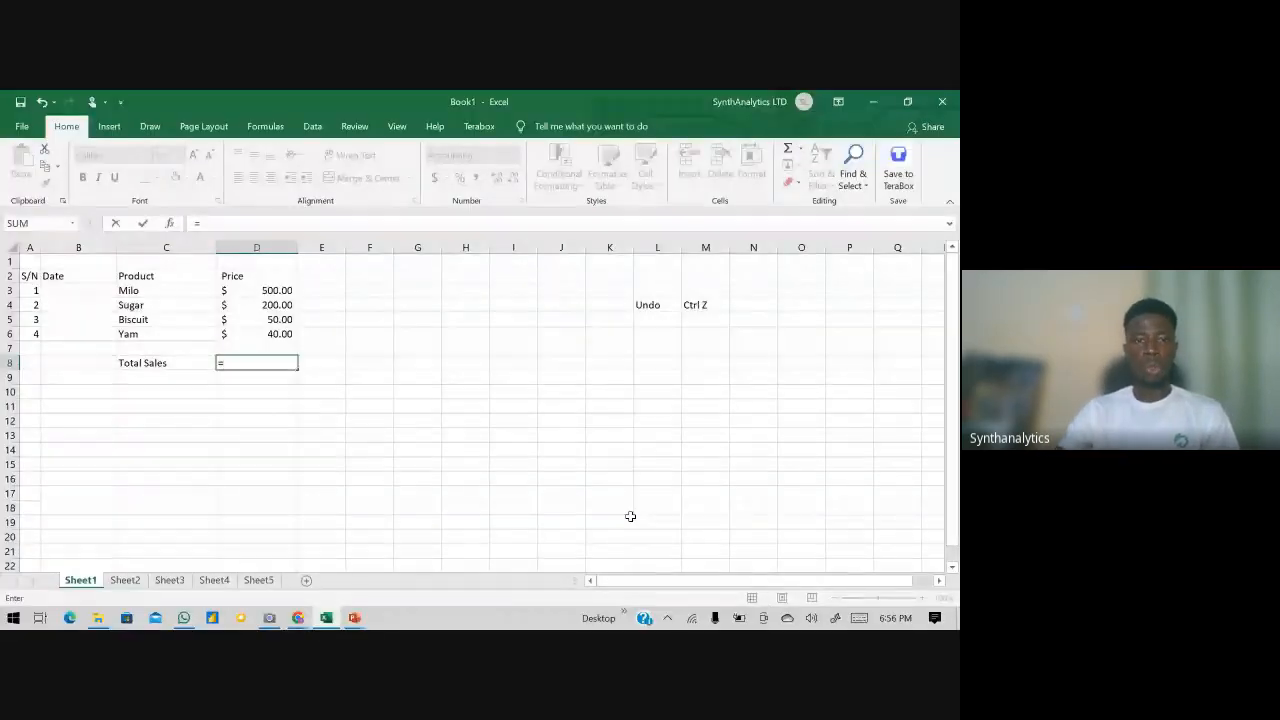
pyautogui.click(272, 290)
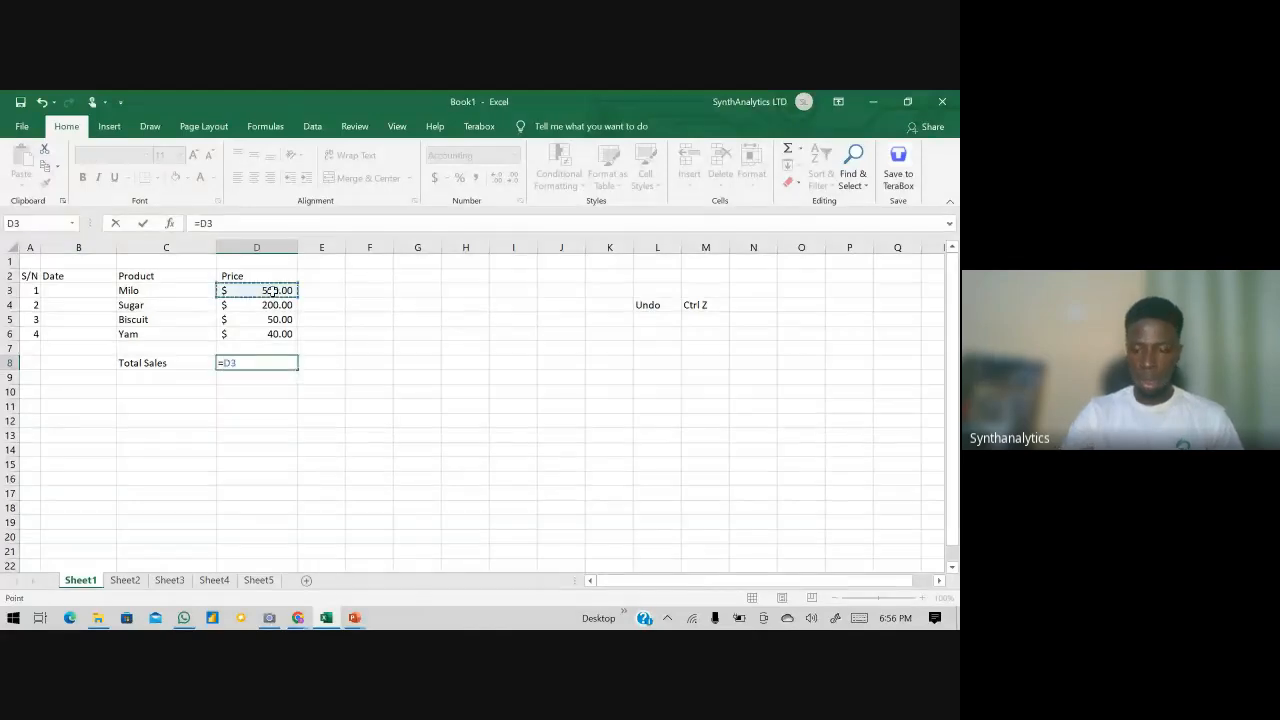
pyautogui.write('+')
pyautogui.click(270, 305)
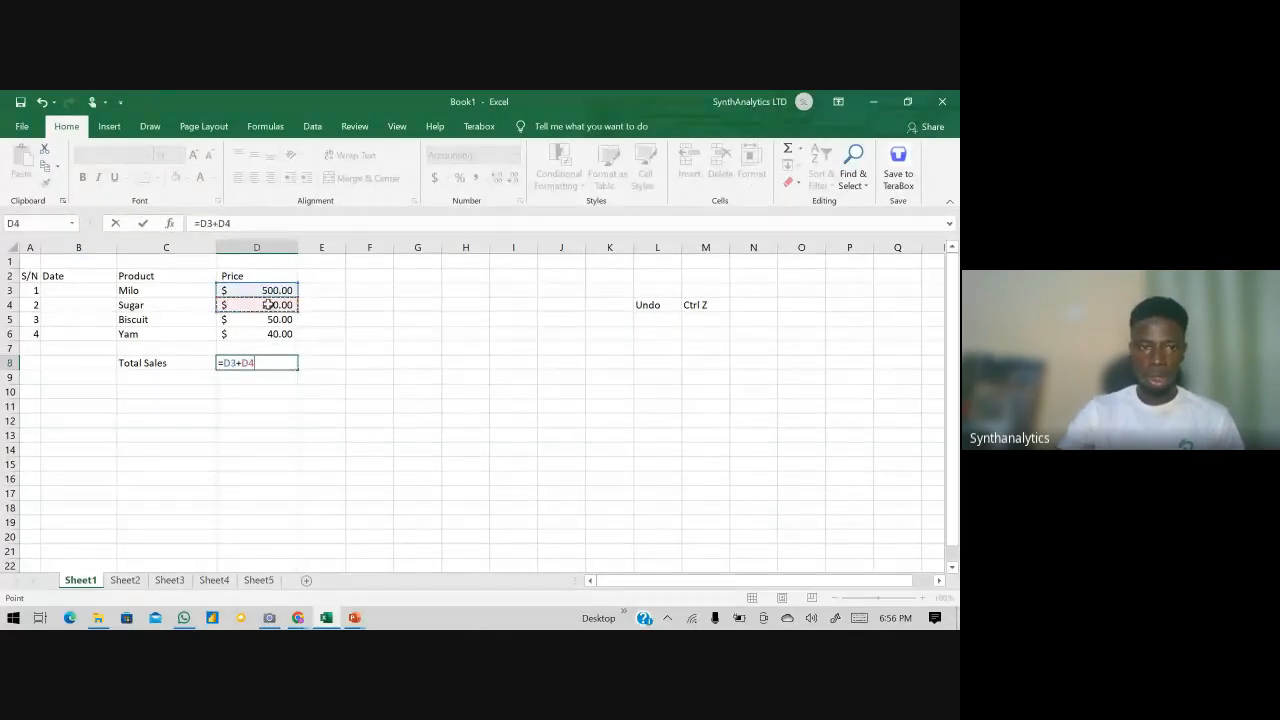
pyautogui.write('+')
pyautogui.click(268, 319)
pyautogui.write('+')
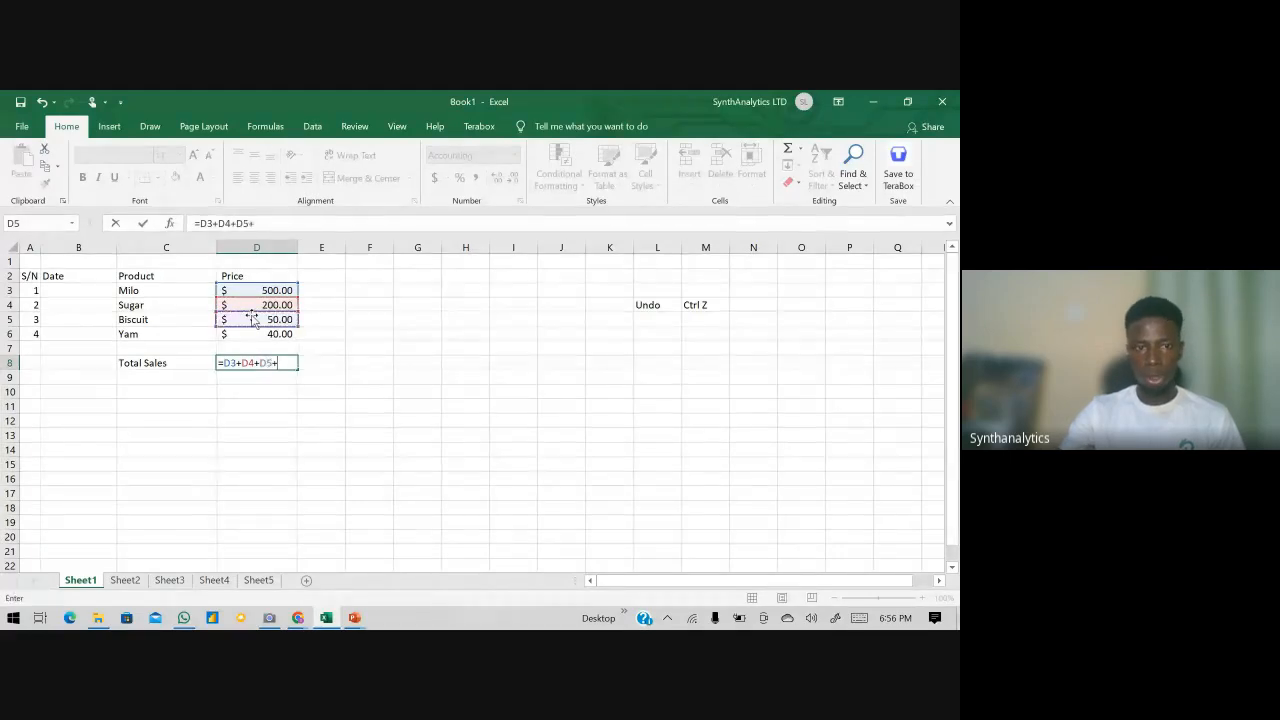
pyautogui.click(258, 334)
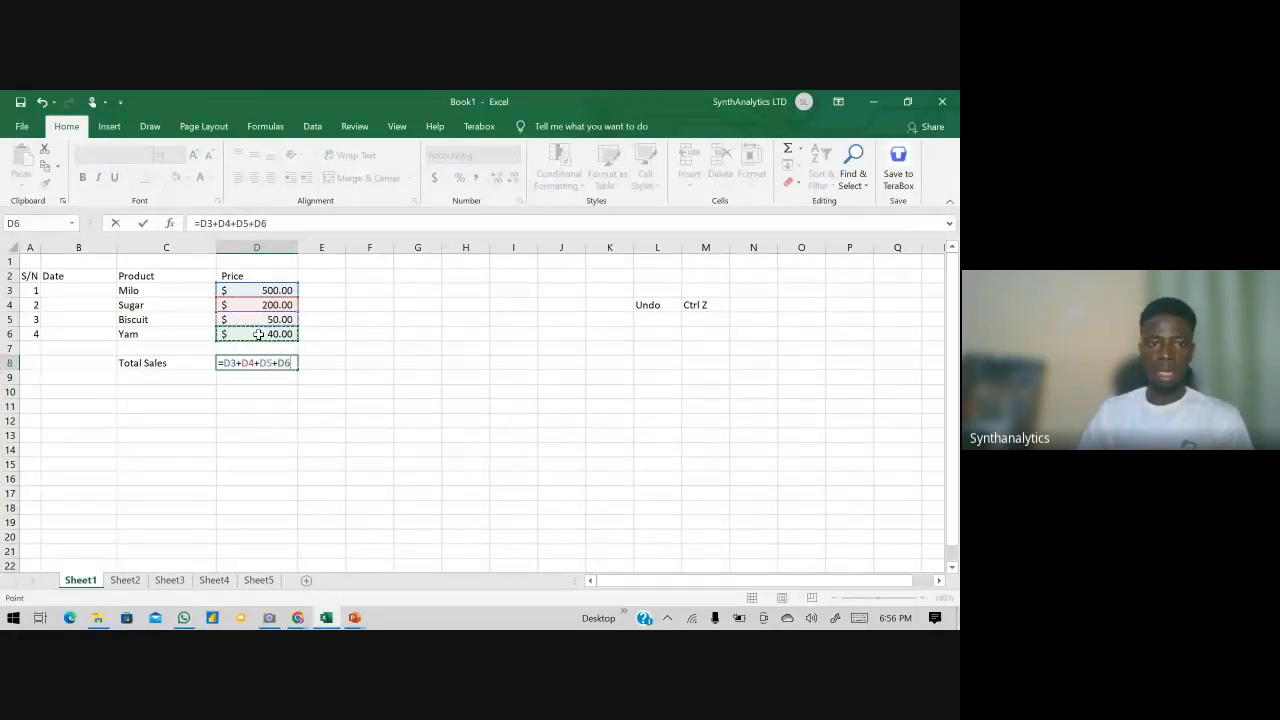
pyautogui.press('Return')
# - Clear the cell-by-cell addition formula from D8
pyautogui.click(268, 365)
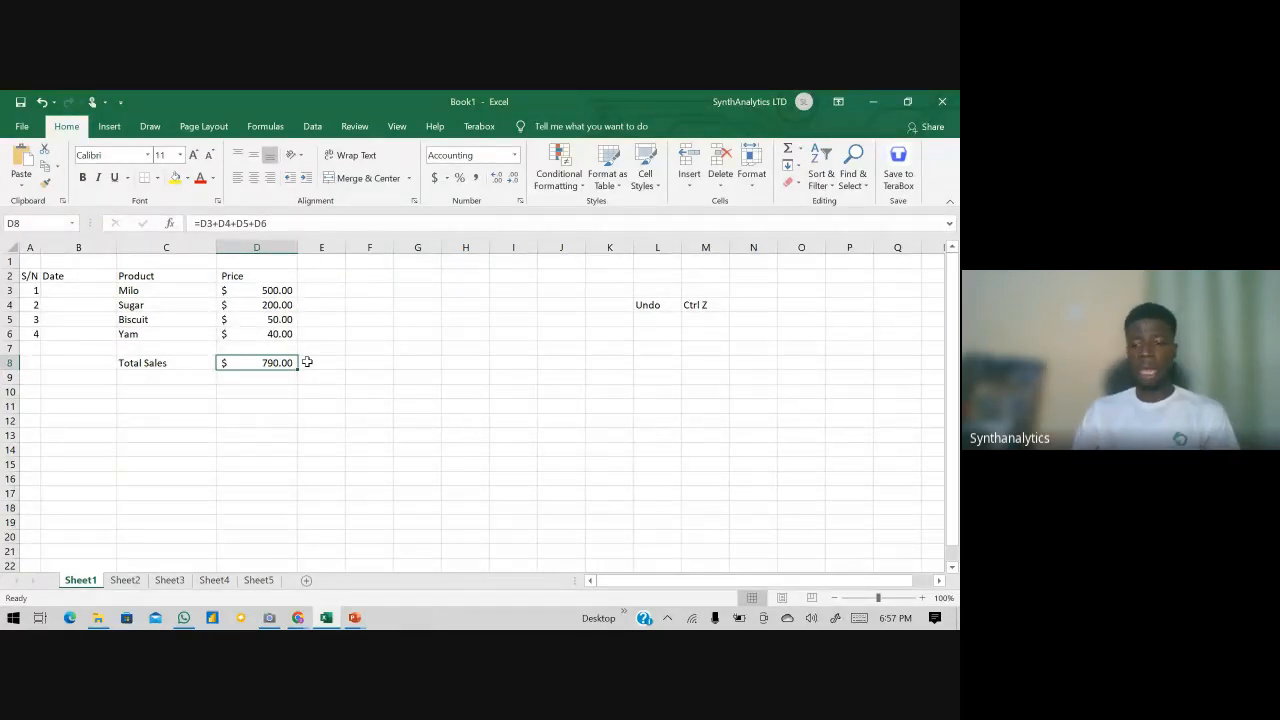
pyautogui.press('BackSpace')
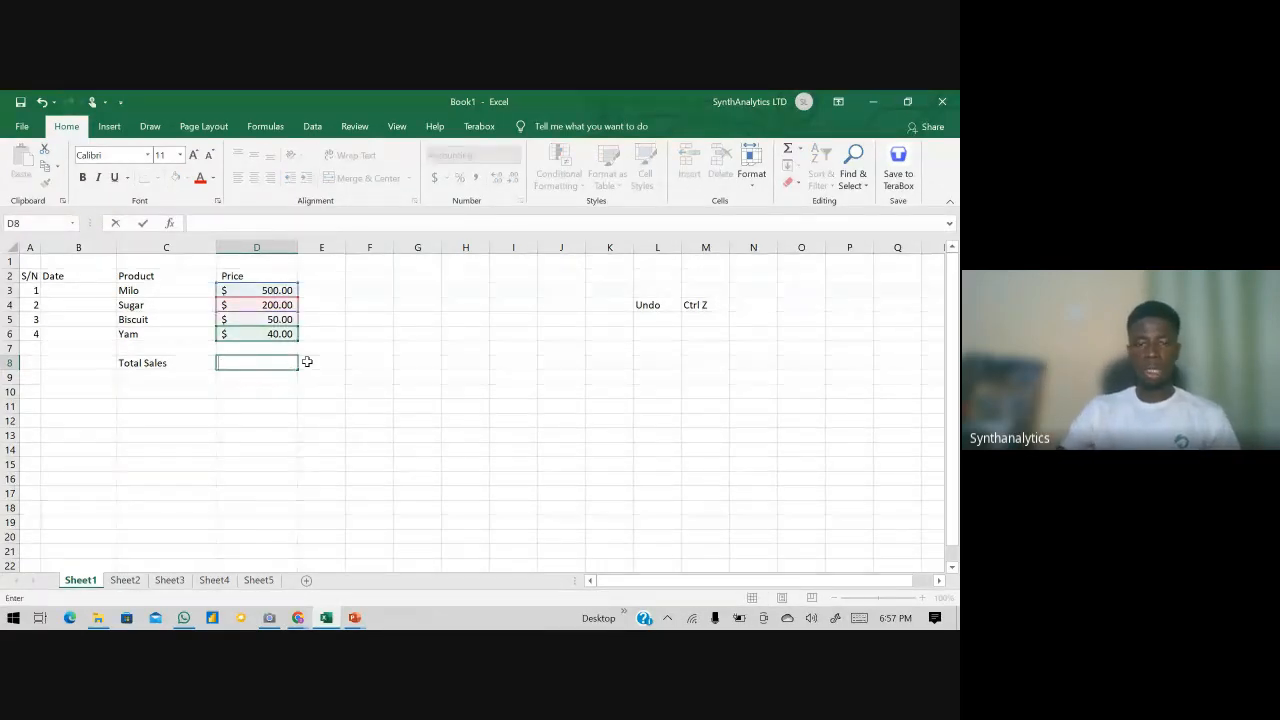
pyautogui.press('Escape')
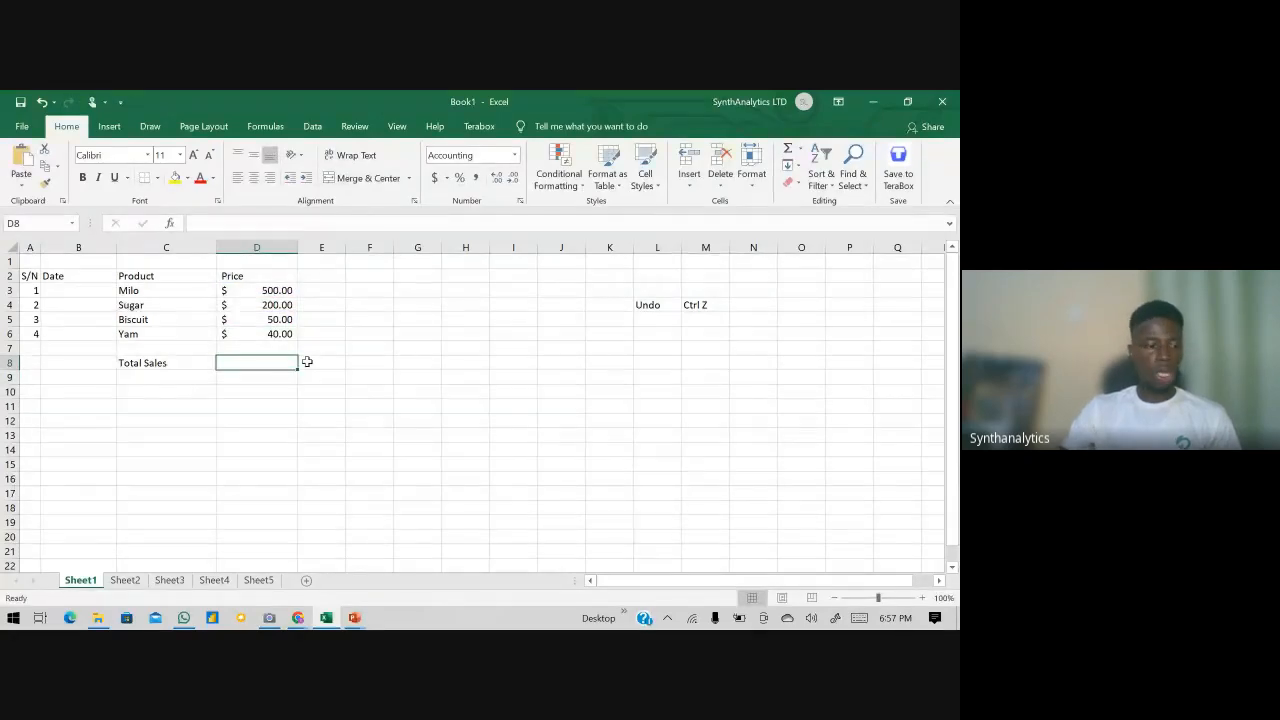
# - Total the prices in D8 with the formula =SUM(D3:D6), and clear the cell
pyautogui.write('=sum')
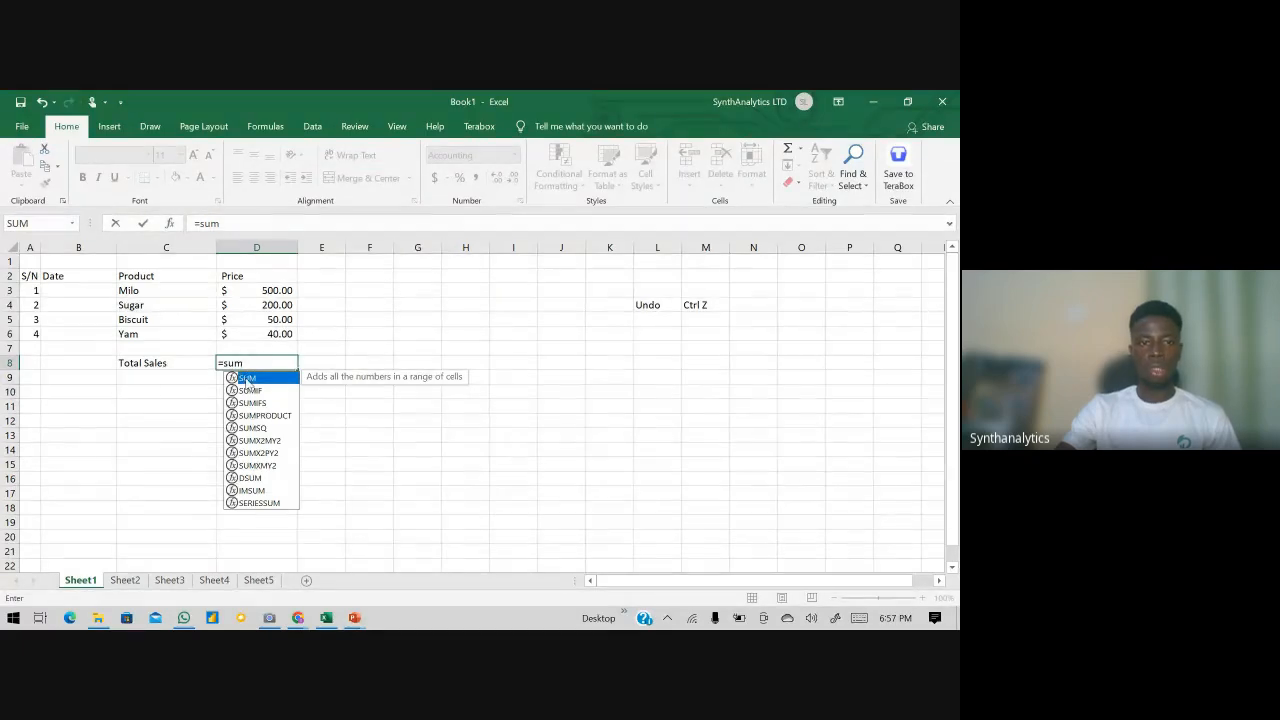
pyautogui.click(257, 365)
pyautogui.write('(')
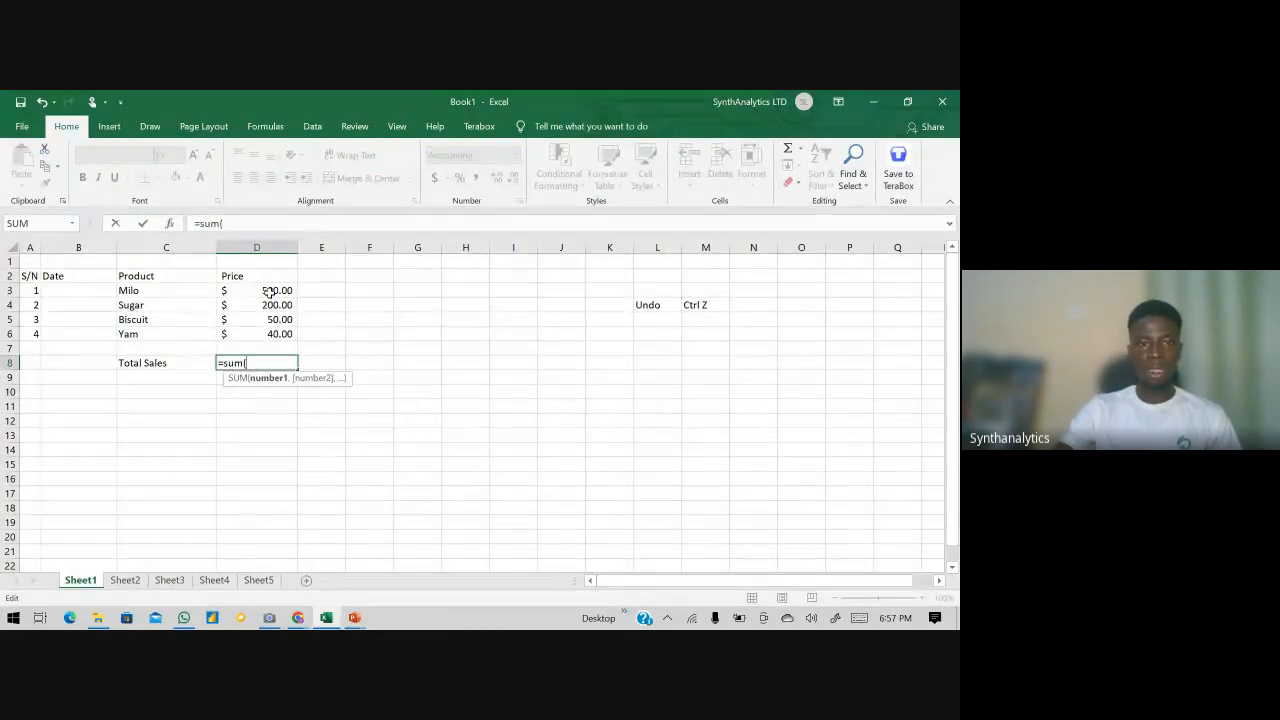
pyautogui.moveTo(269, 293); pyautogui.dragTo(264, 338)
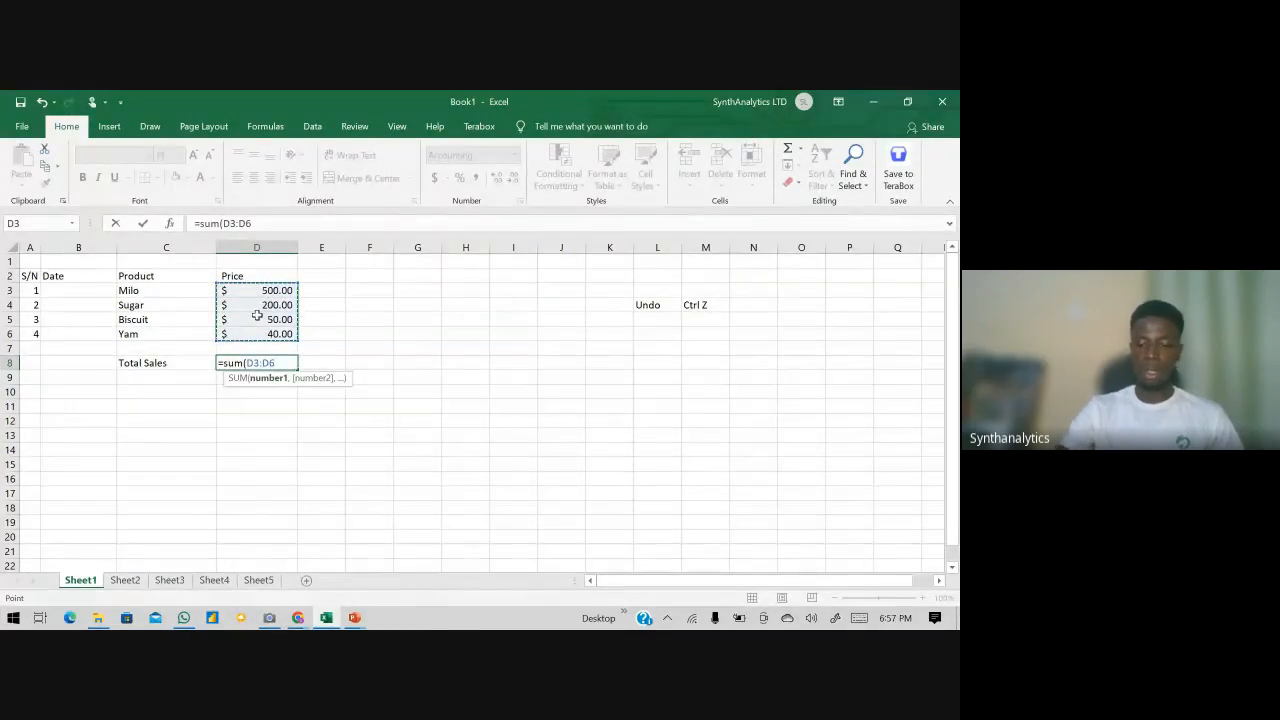
pyautogui.write(')')
pyautogui.press('Return')
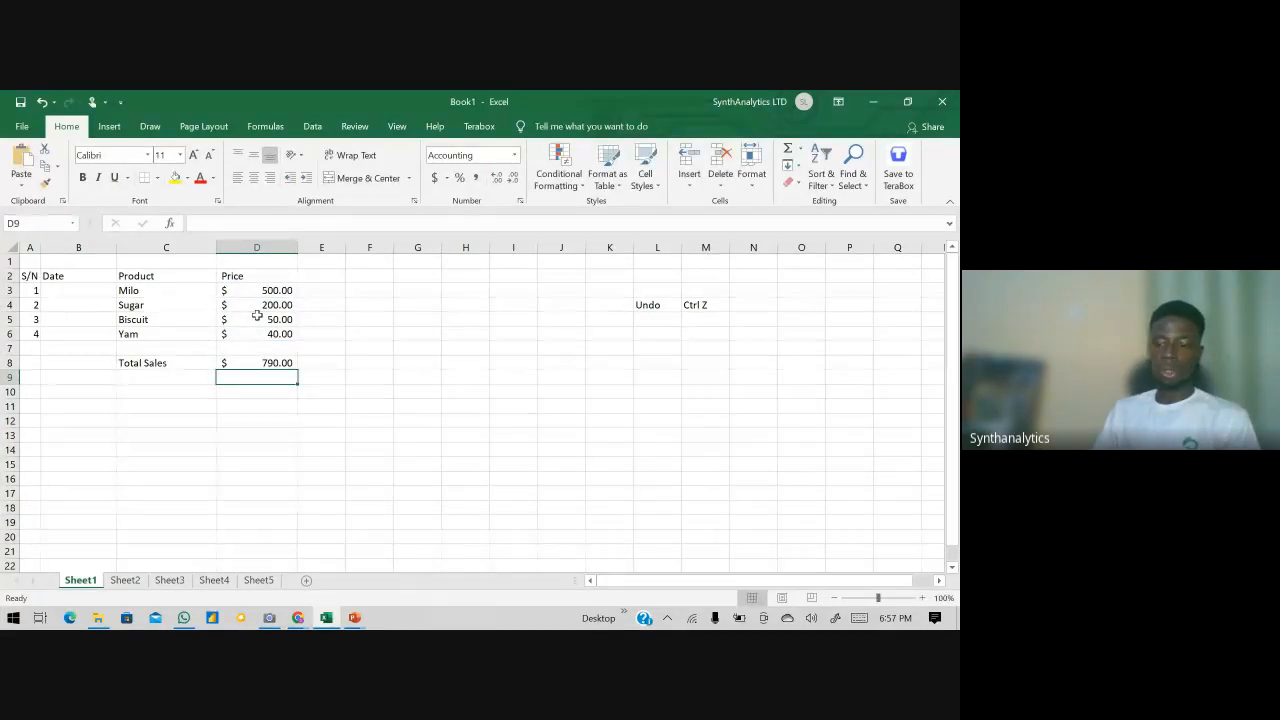
pyautogui.press('Up')
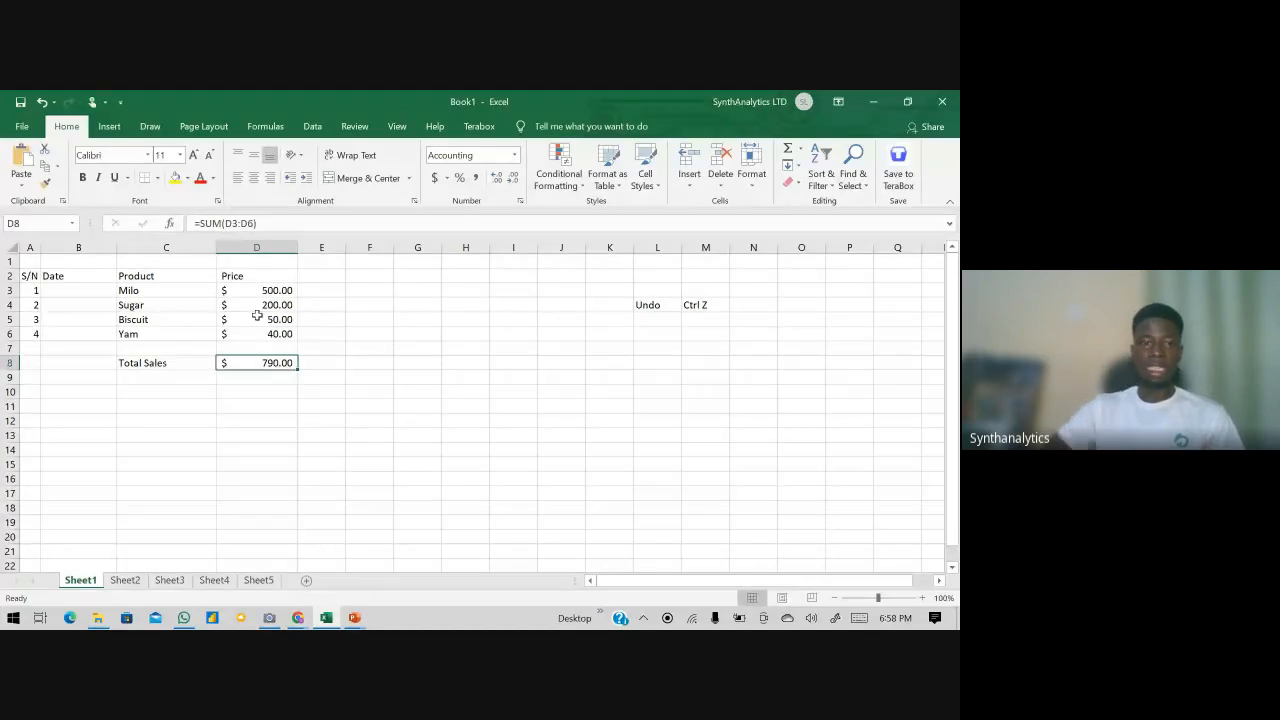
pyautogui.press('Delete')
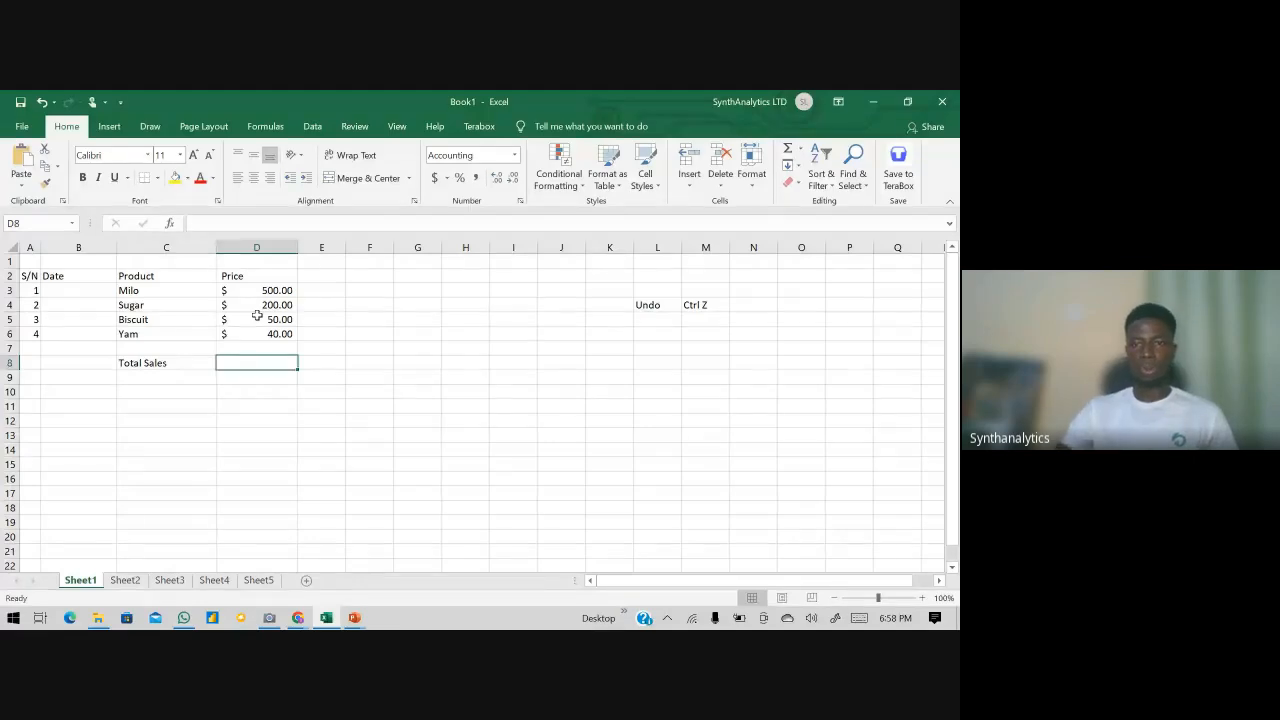
# - Add a shortcut note beside the table with Alt in J9 and = in J10
pyautogui.click(546, 376)
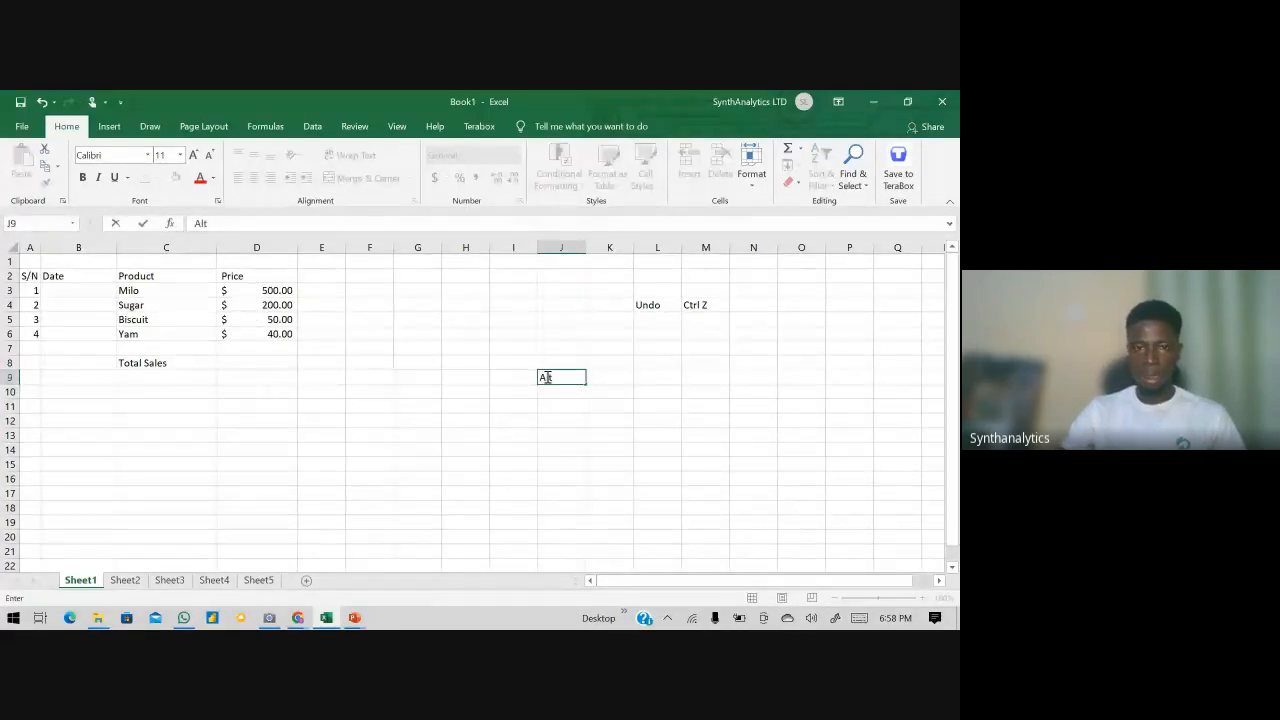
pyautogui.press('Return')
pyautogui.write('=')
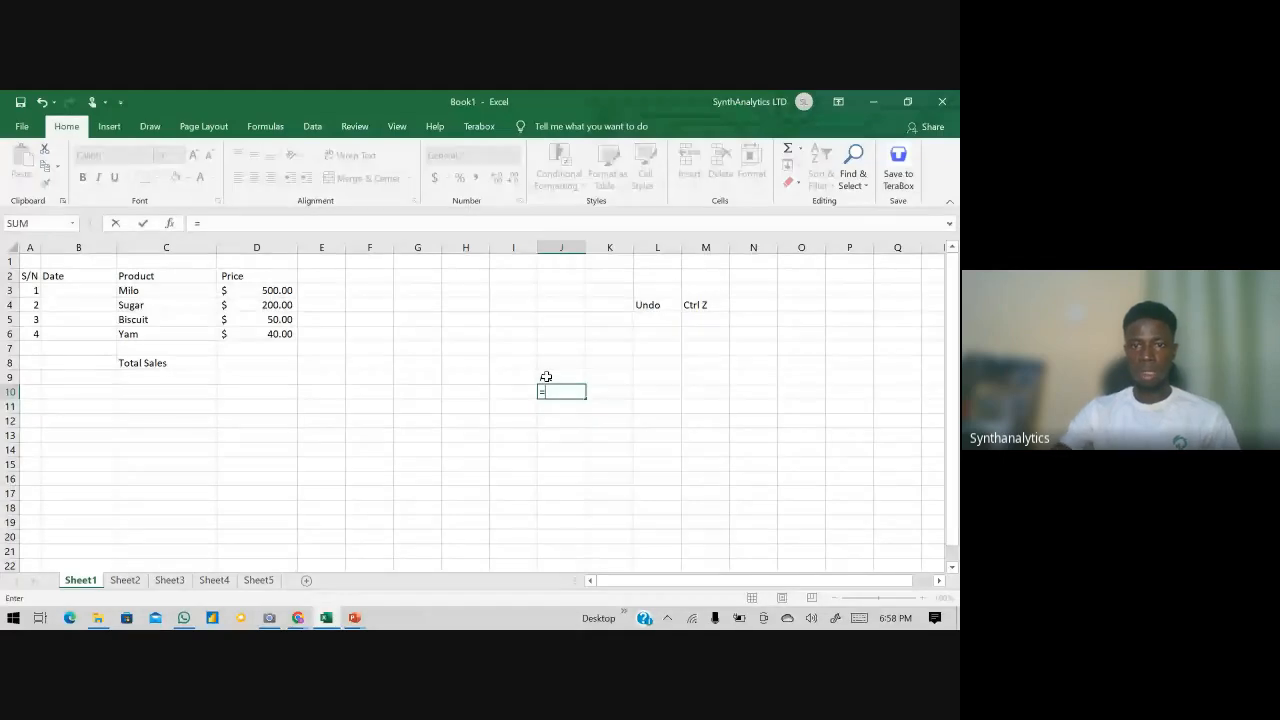
pyautogui.press('Return')
pyautogui.click(569, 394)
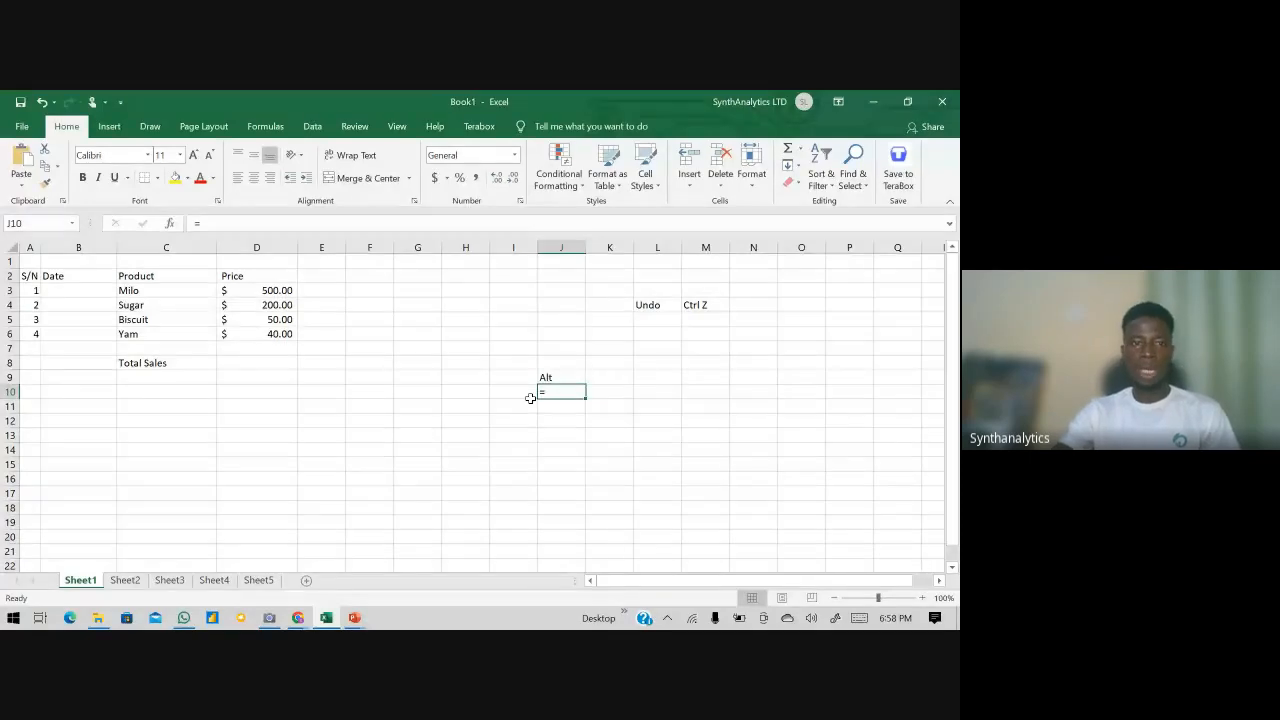
# - Total the price column in D8 with AutoSum, accepting the range D3:D7
pyautogui.click(259, 364)
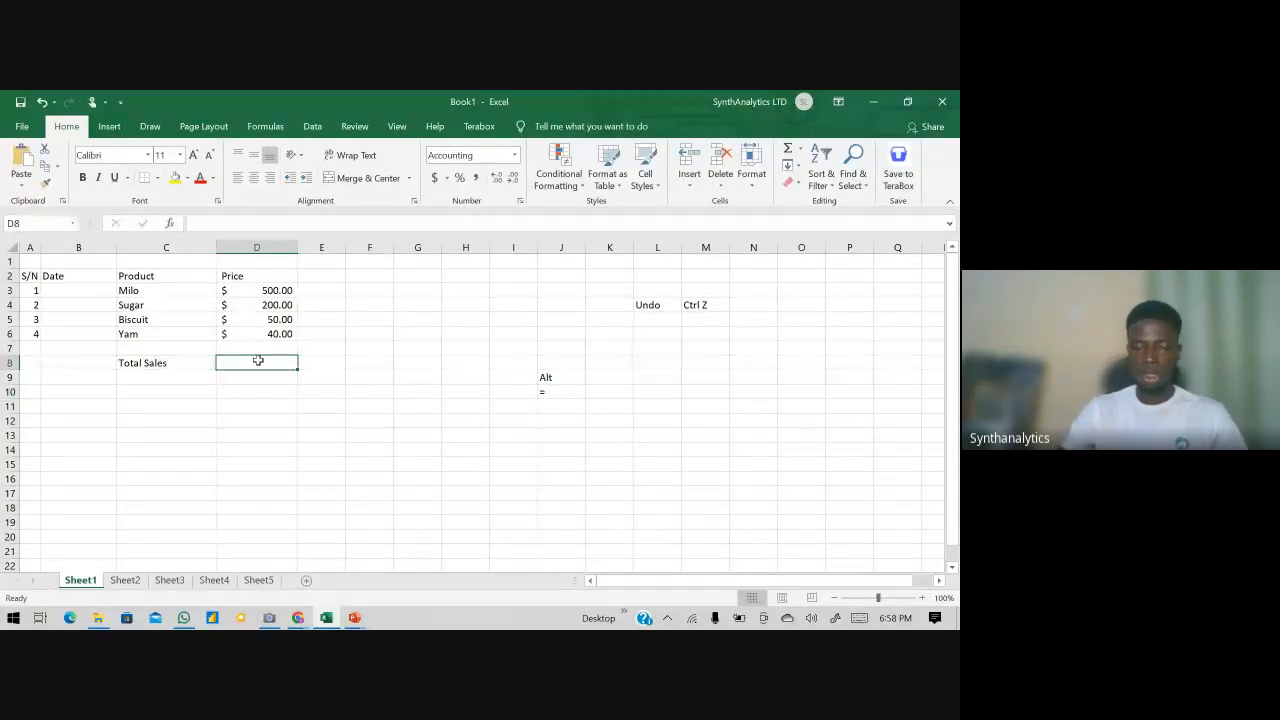
pyautogui.hotkey('alt', '=')
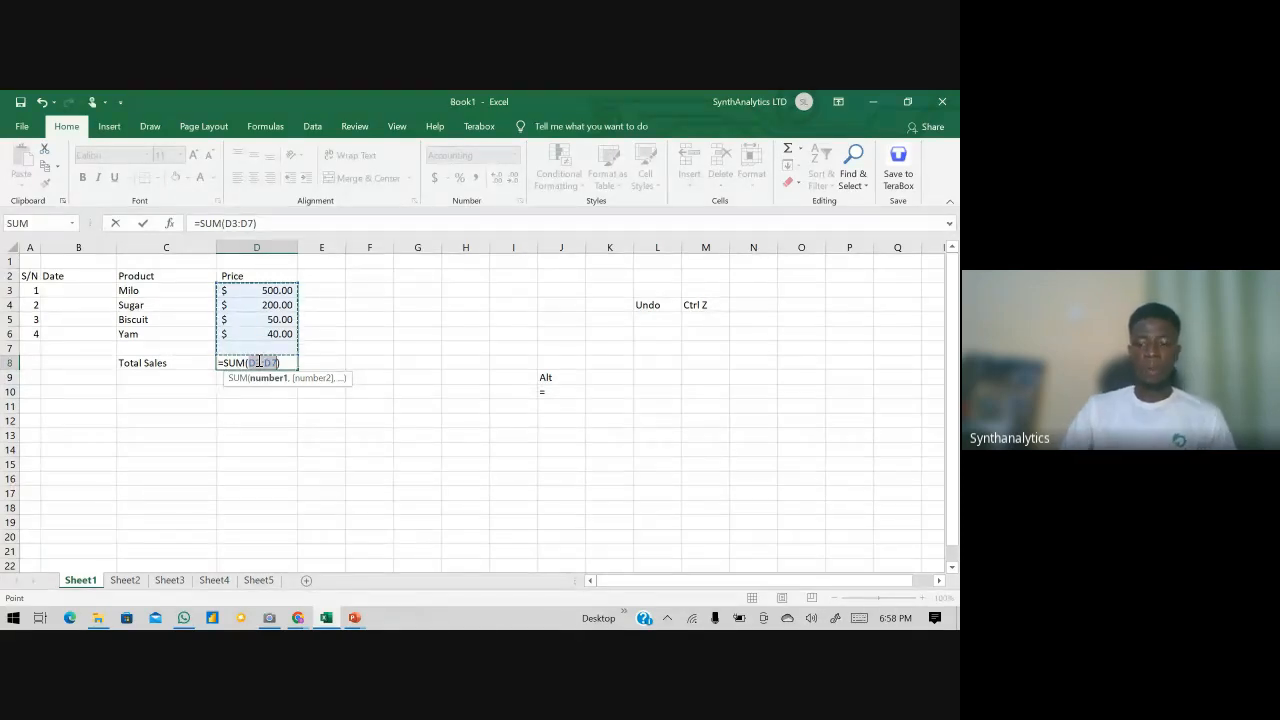
pyautogui.press('Return')
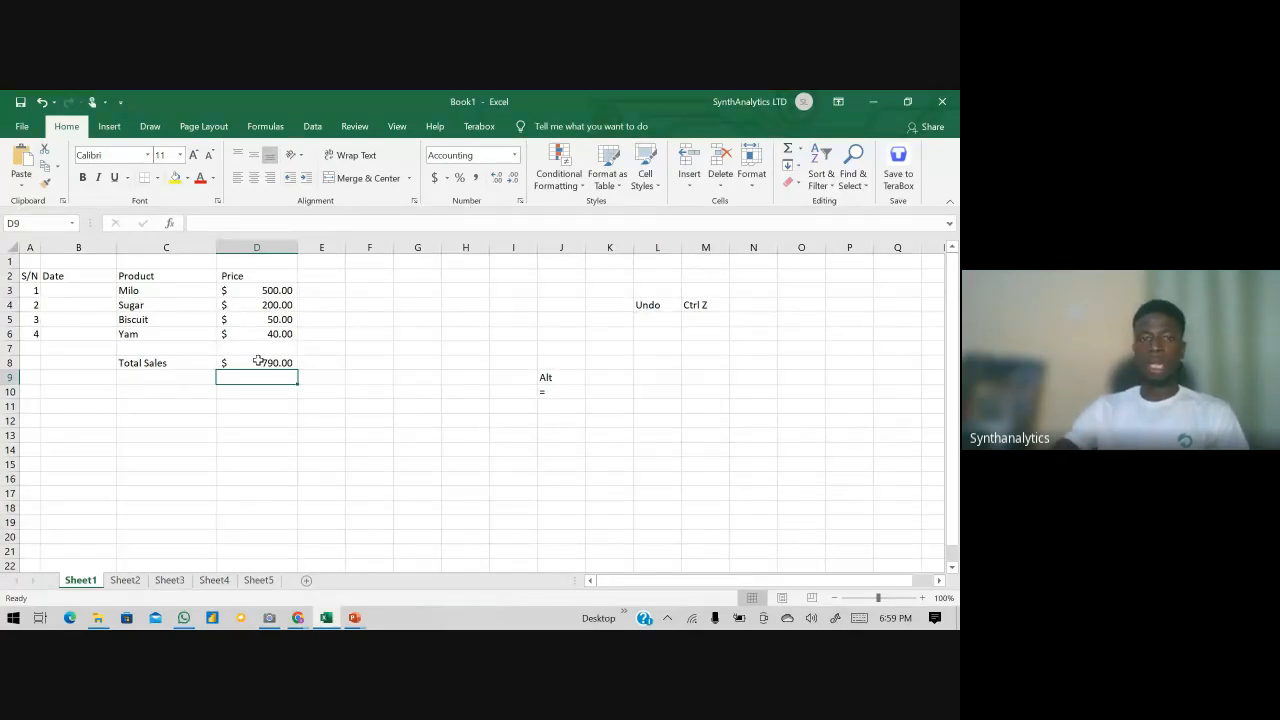
# - Add the header Purchase price in E2 beside Price, and fit the width of column E to its text
pyautogui.click(316, 290)
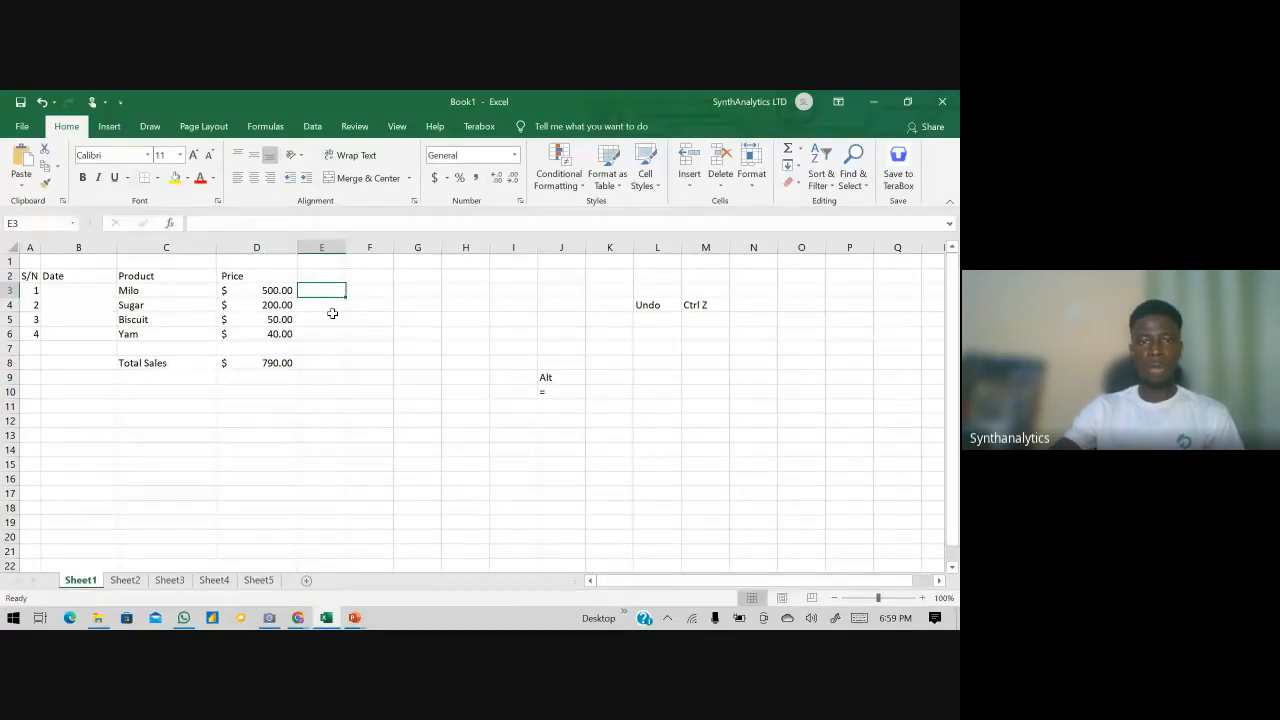
pyautogui.click(357, 291)
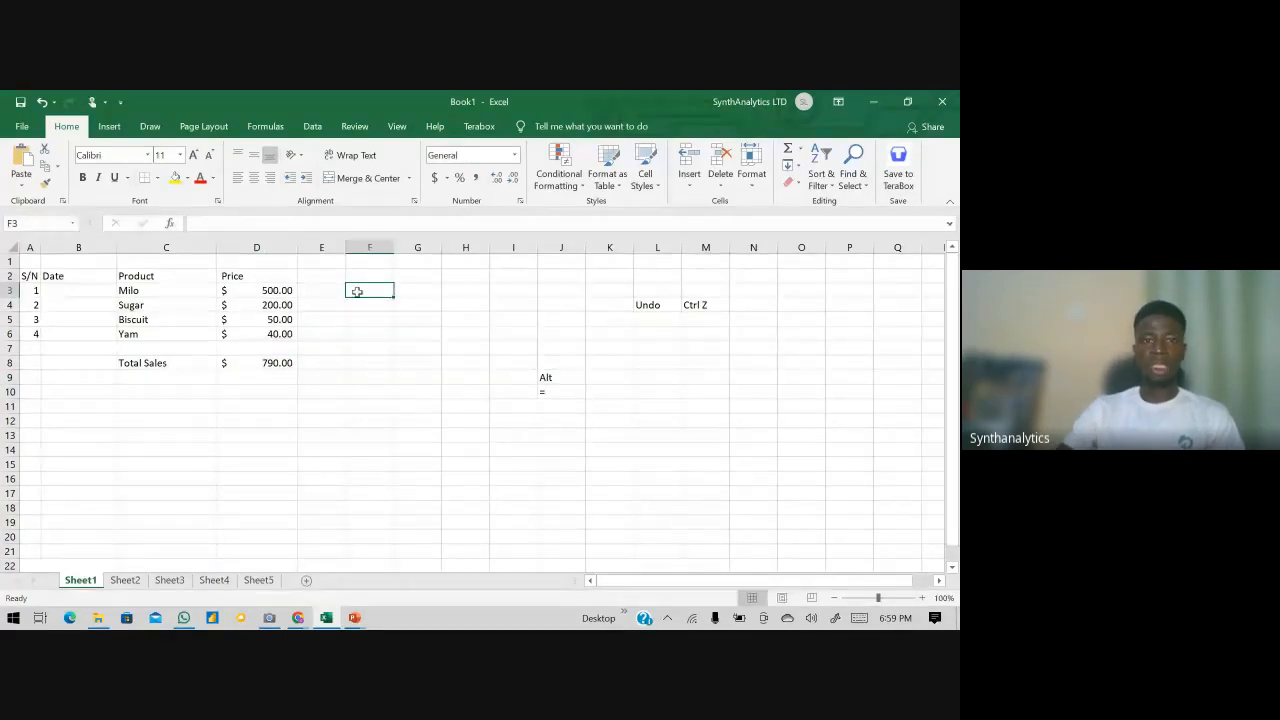
pyautogui.click(324, 279)
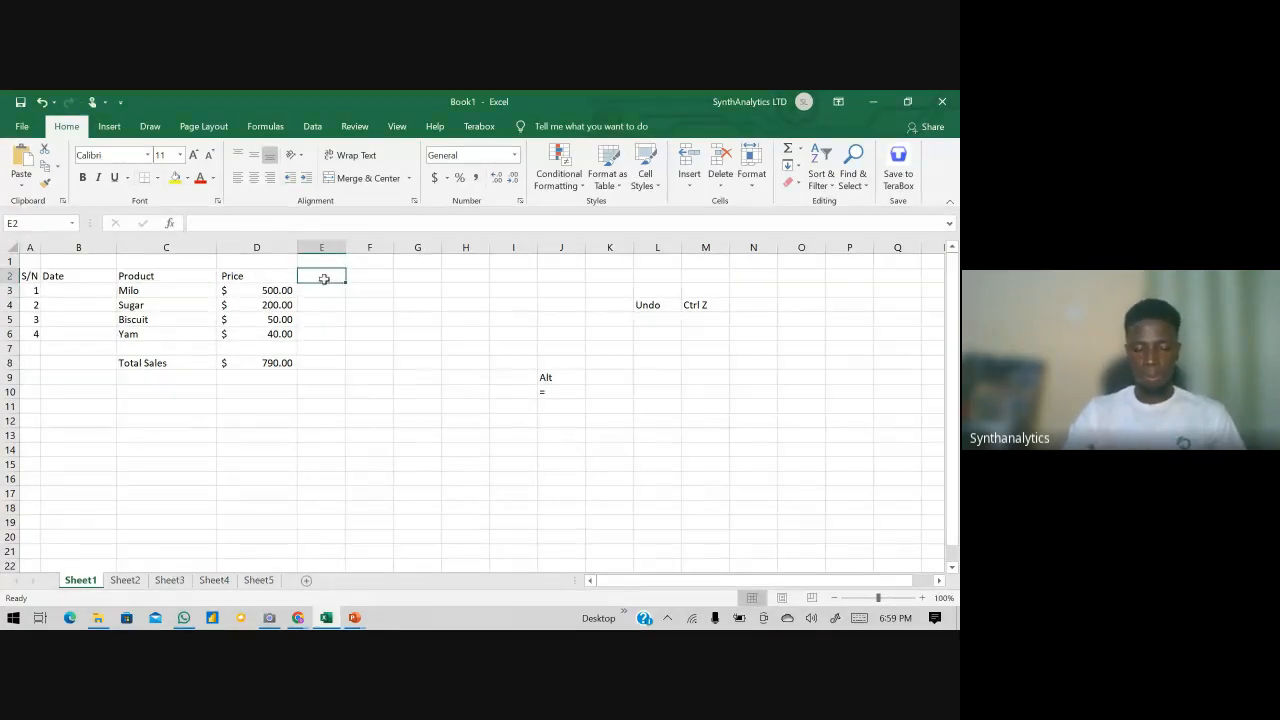
pyautogui.doubleClick(324, 280)
pyautogui.write('Purc')
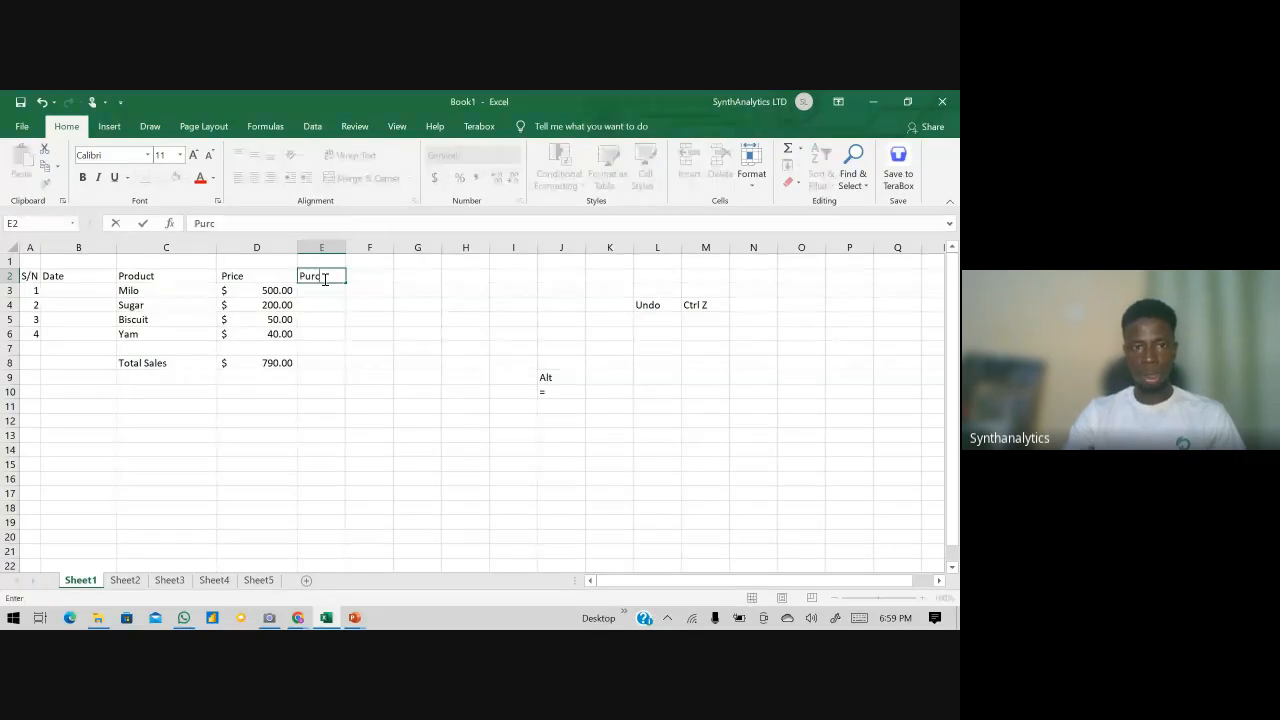
pyautogui.write('ha')
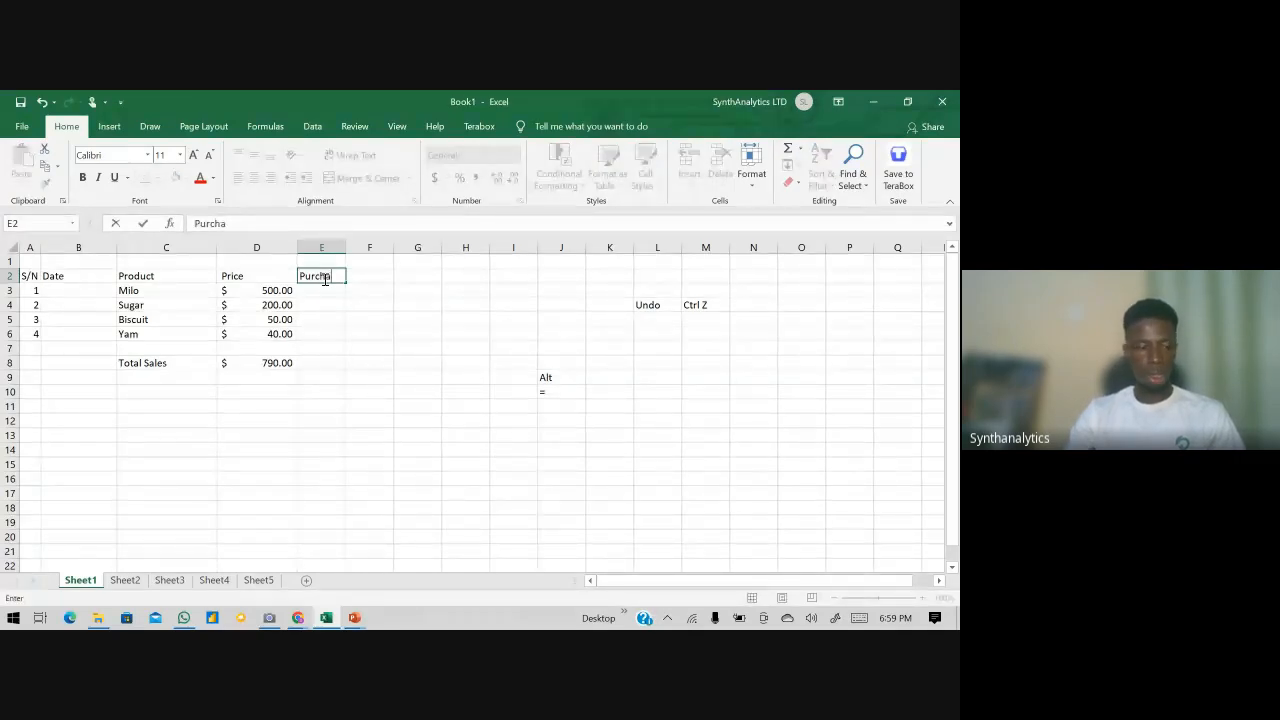
pyautogui.write('se price')
pyautogui.press('Tab')
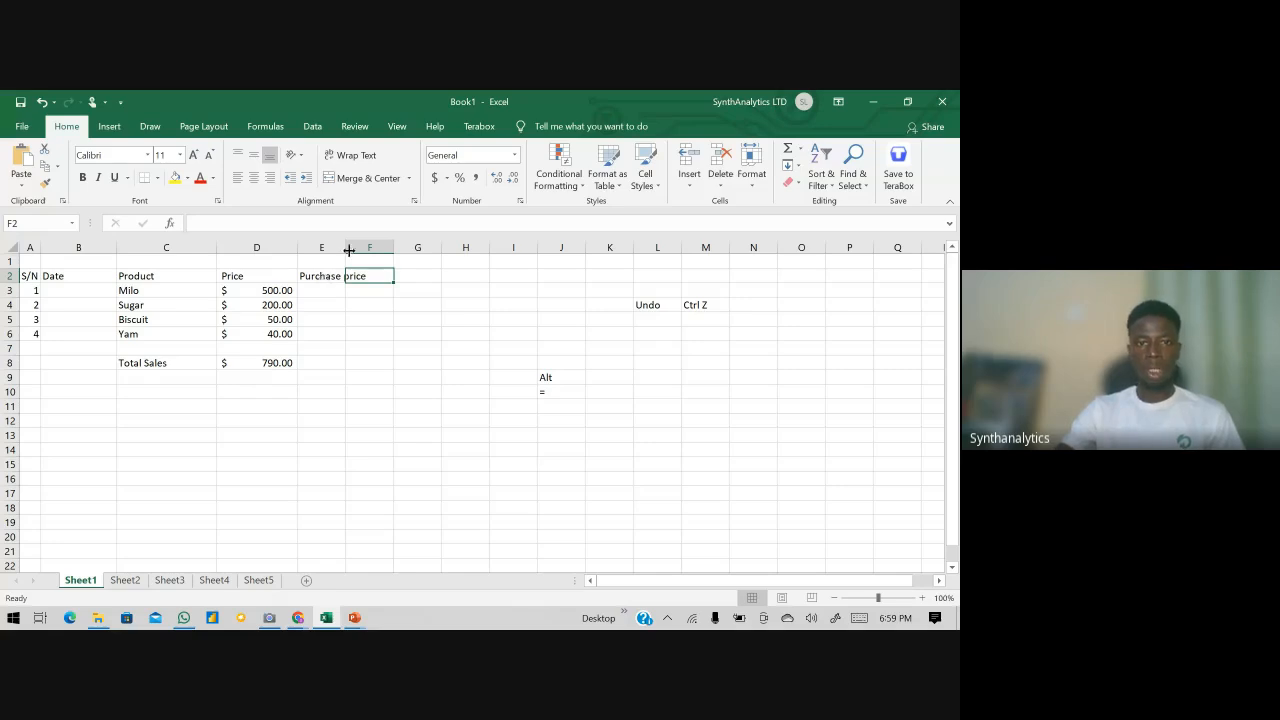
pyautogui.doubleClick(345, 247)
# - Enter 400 as Milo's purchase price in E3, and apply the Accounting dollar format to the whole of column E
pyautogui.click(334, 289)
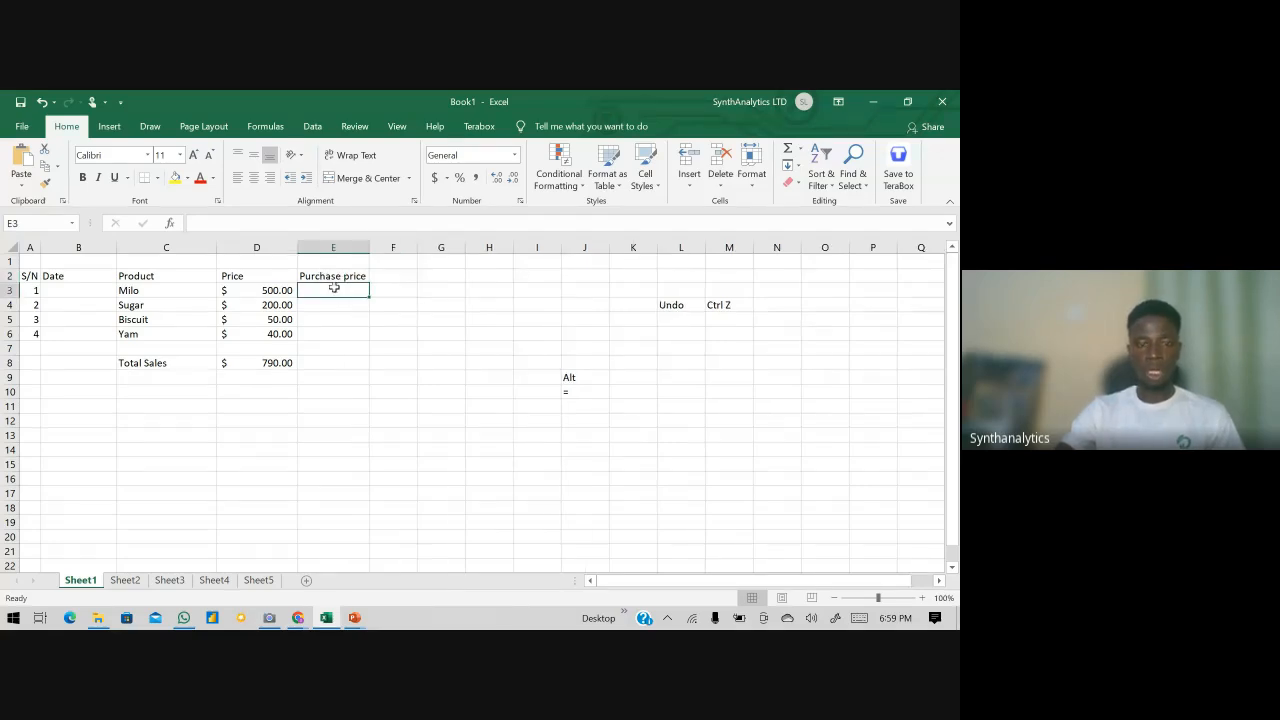
pyautogui.doubleClick(334, 288)
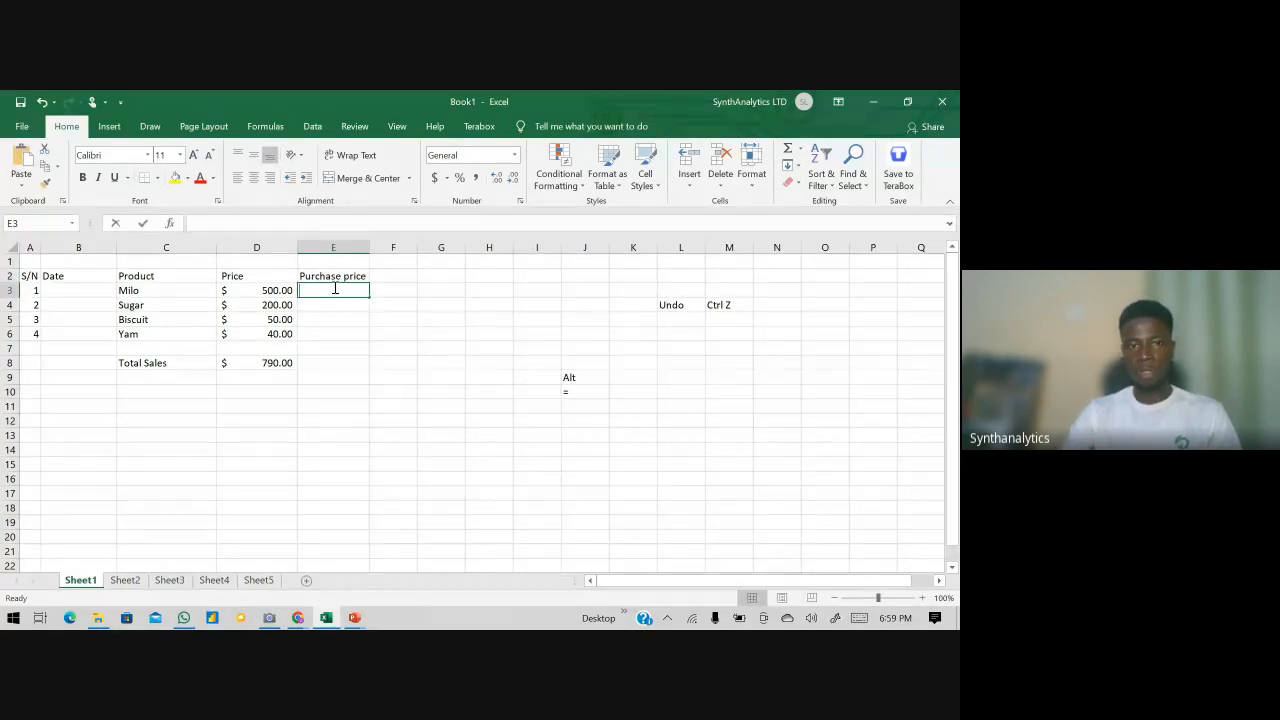
pyautogui.write('400')
pyautogui.press('Return')
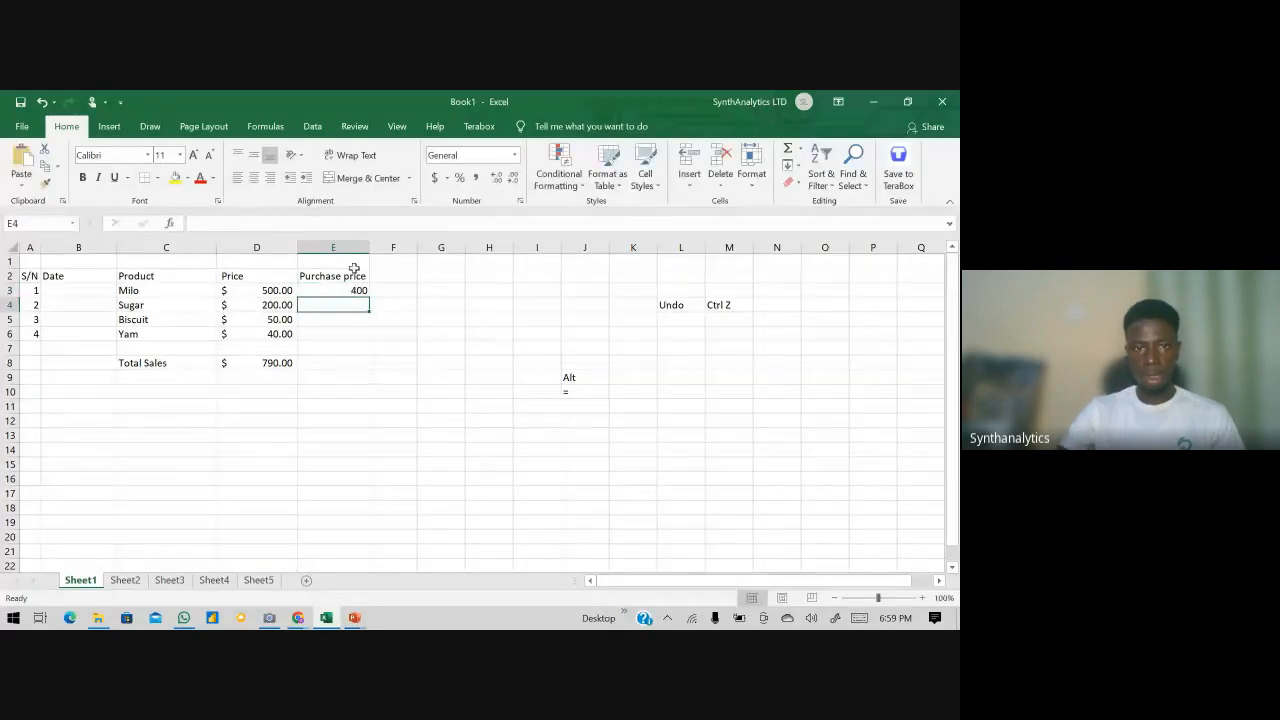
pyautogui.click(333, 247)
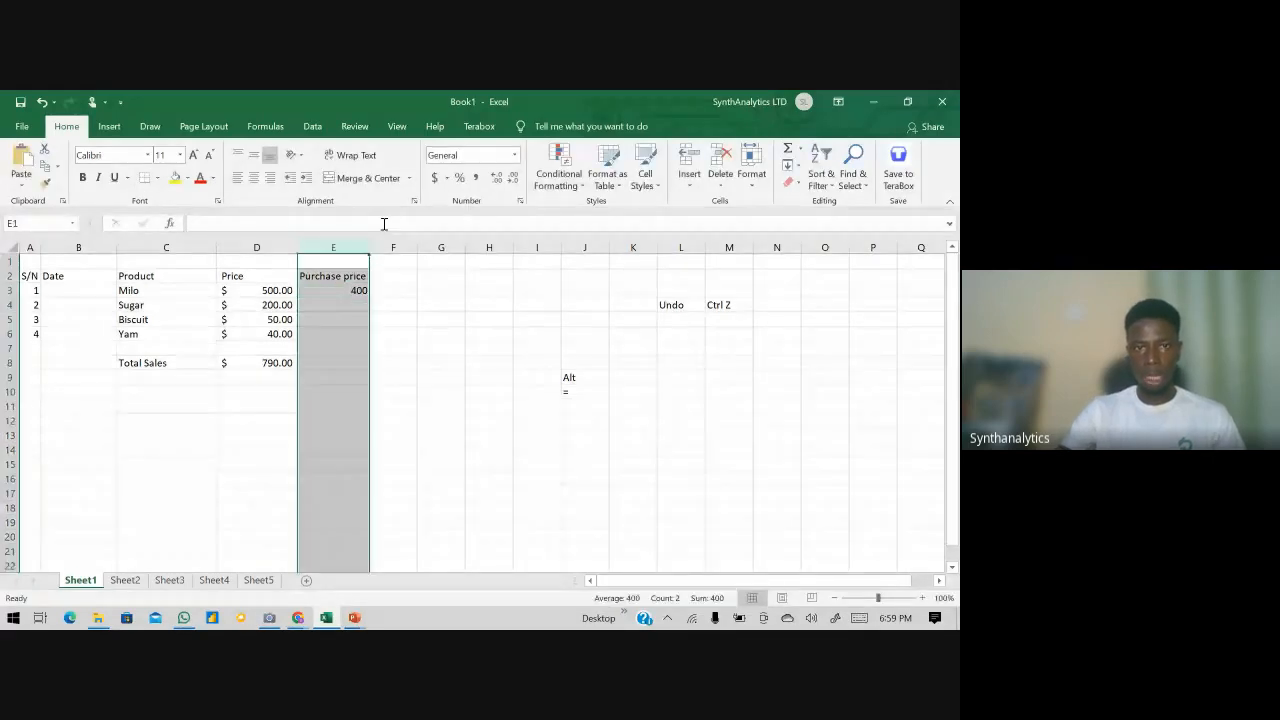
pyautogui.click(433, 179)
# - Enter the remaining purchase prices in E4:E6: 150 for Sugar, 35 for Biscuit and 10 for Yam
pyautogui.click(329, 306)
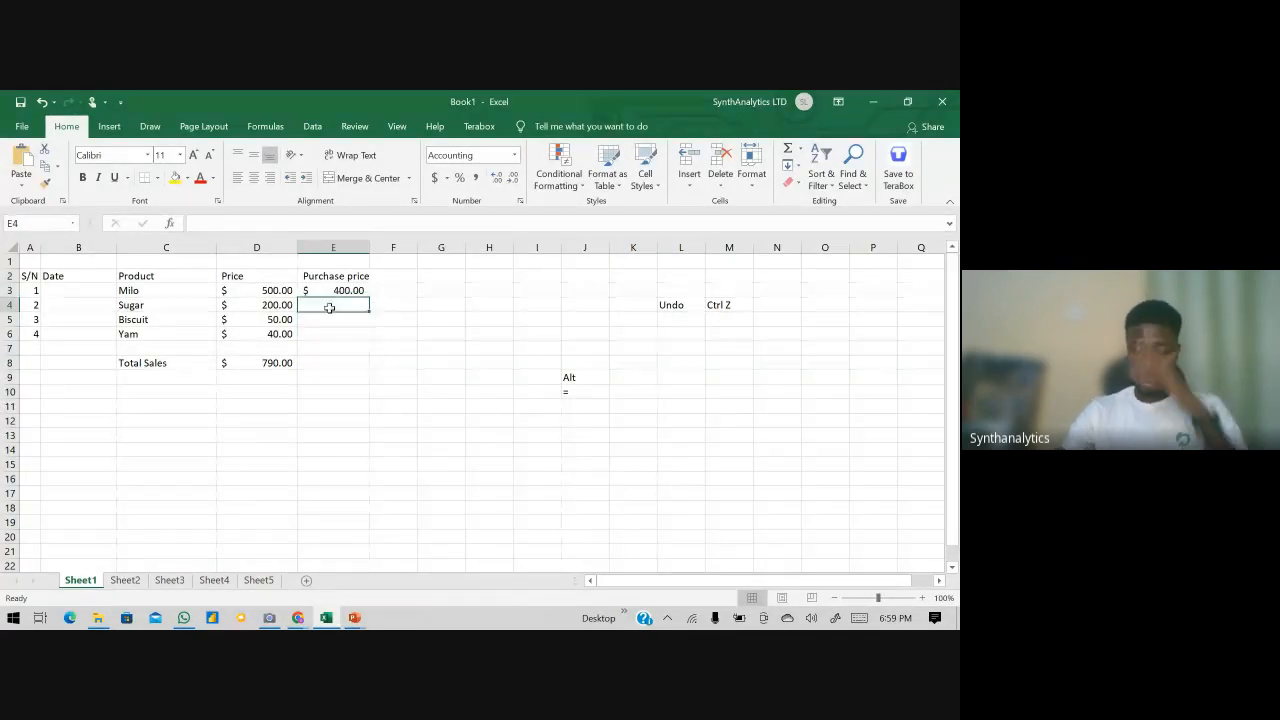
pyautogui.write('150')
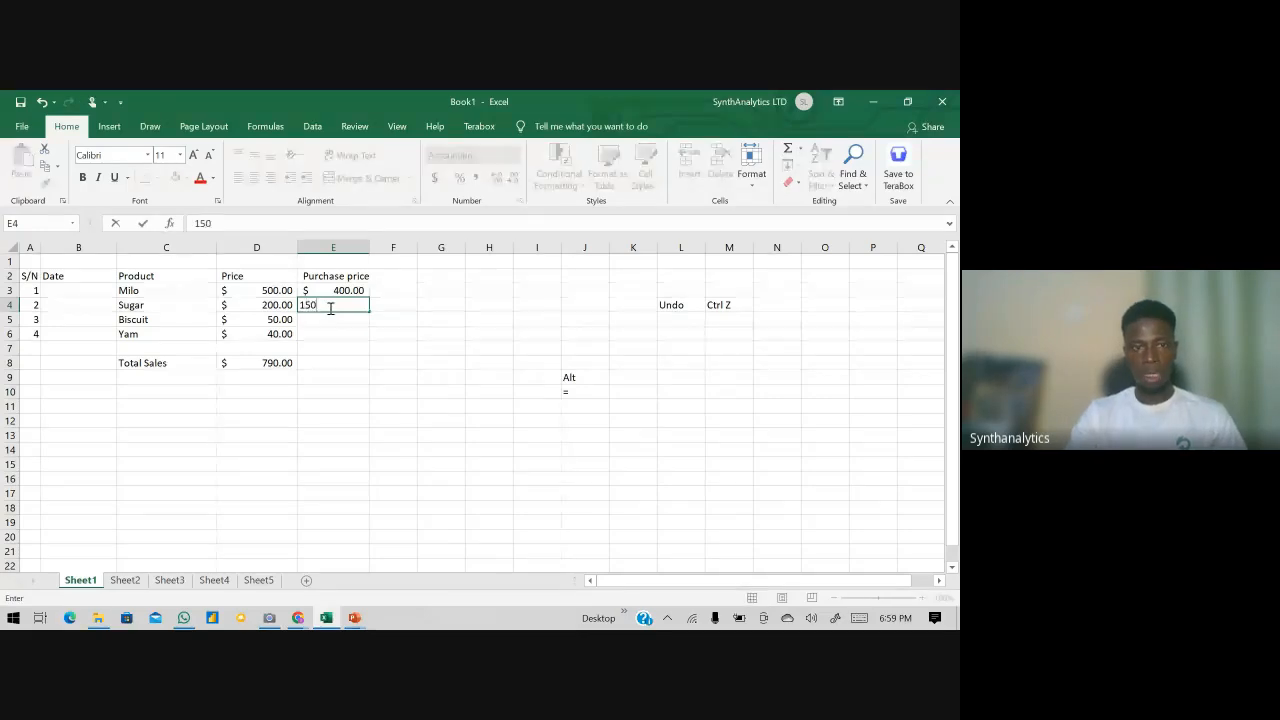
pyautogui.press('Return')
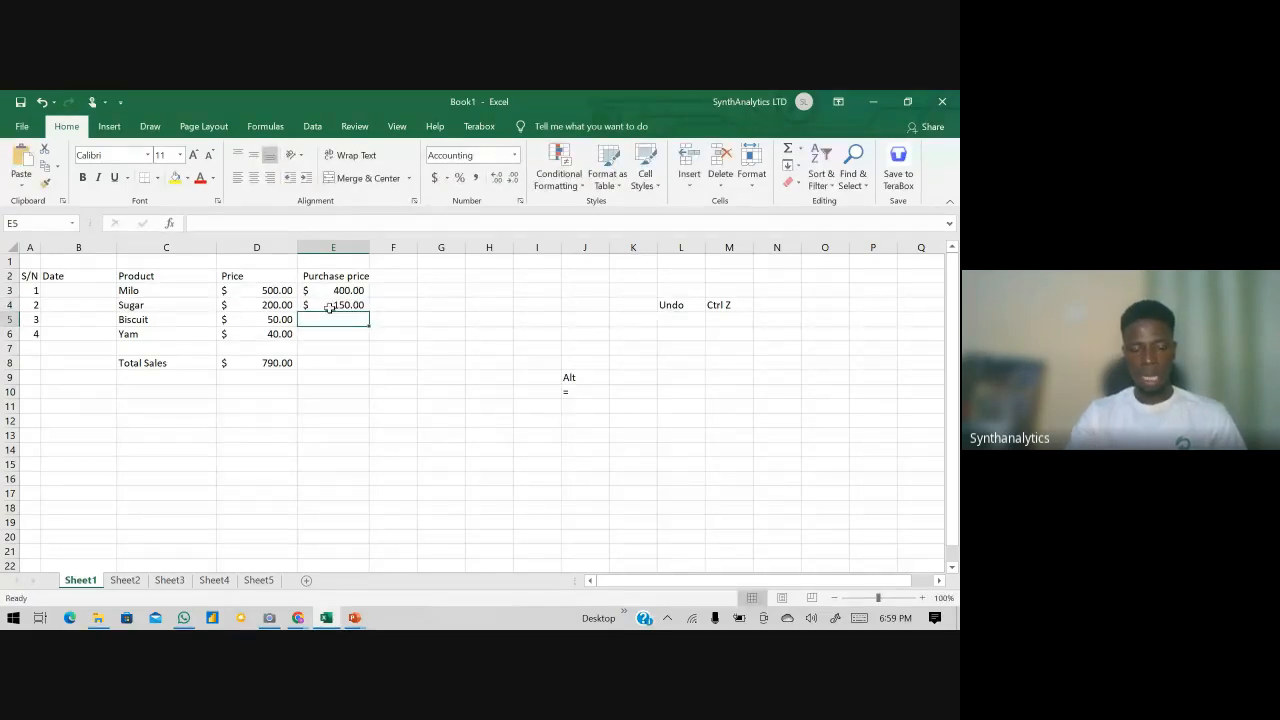
pyautogui.write('35')
pyautogui.press('Return')
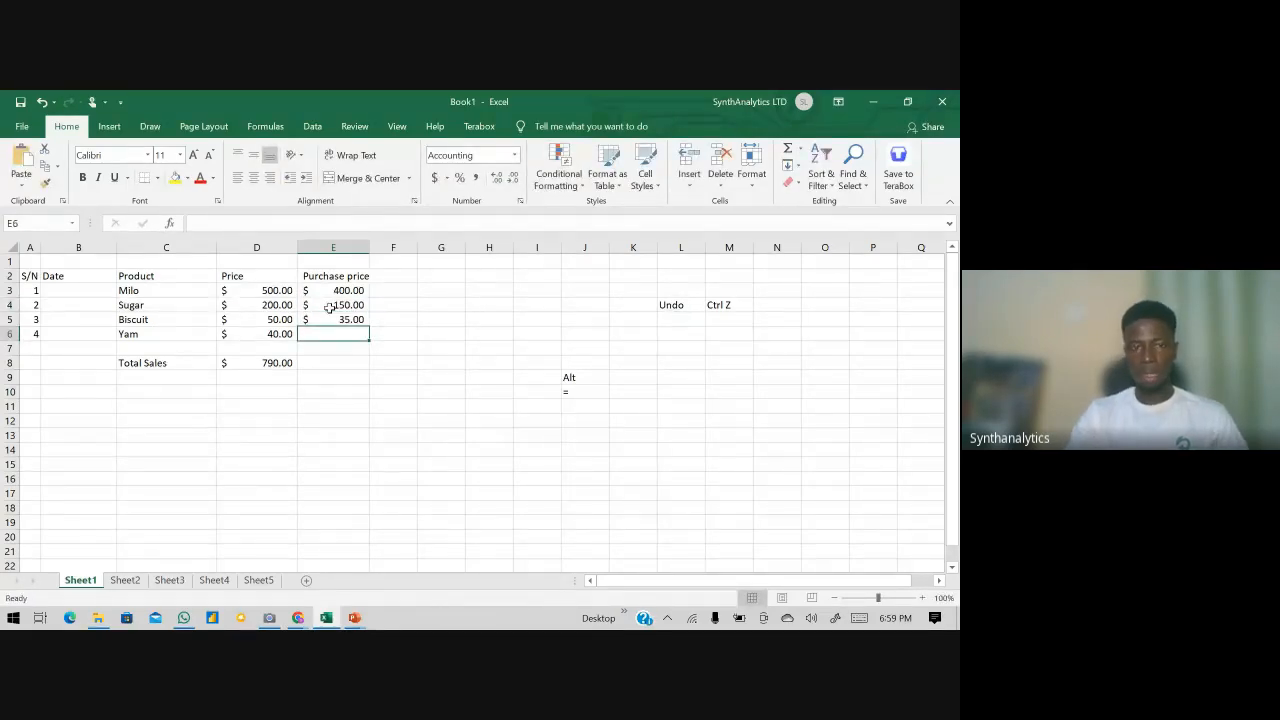
pyautogui.write('10')
pyautogui.press('Return')
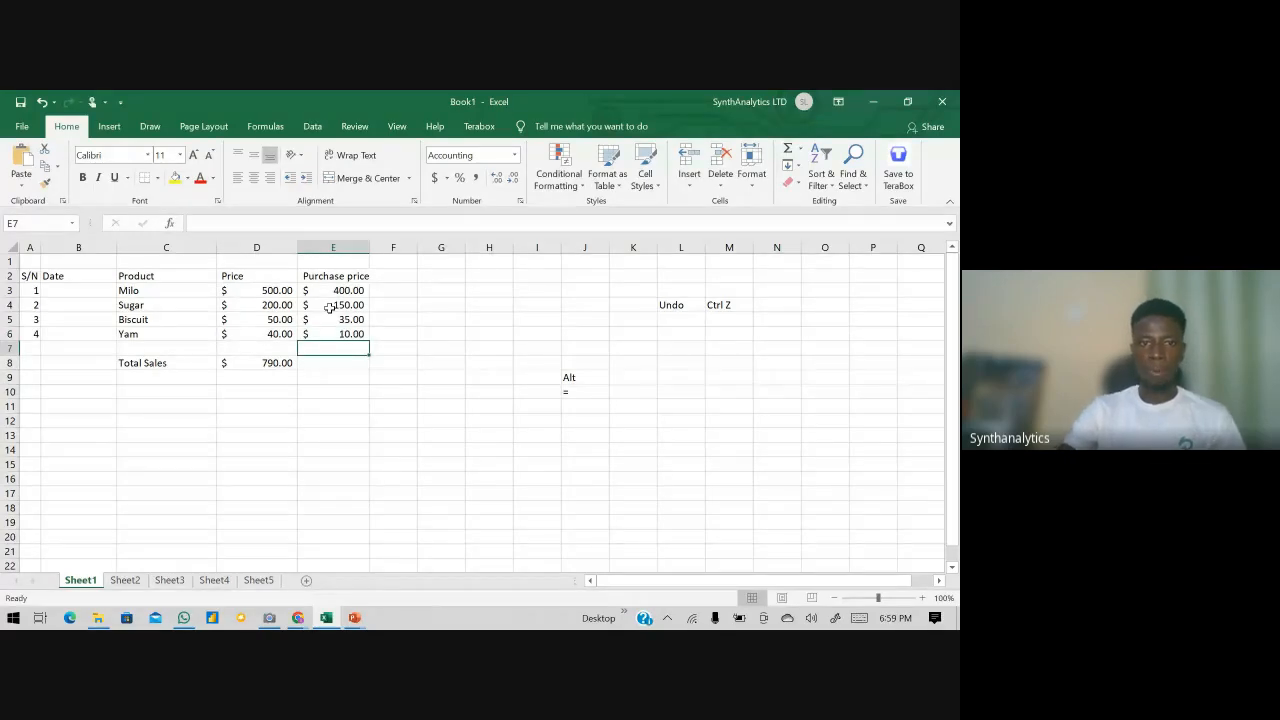
# - Add the header Profit in F2 beside Purchase price
pyautogui.click(389, 280)
pyautogui.write('Profit')
pyautogui.press('Return')
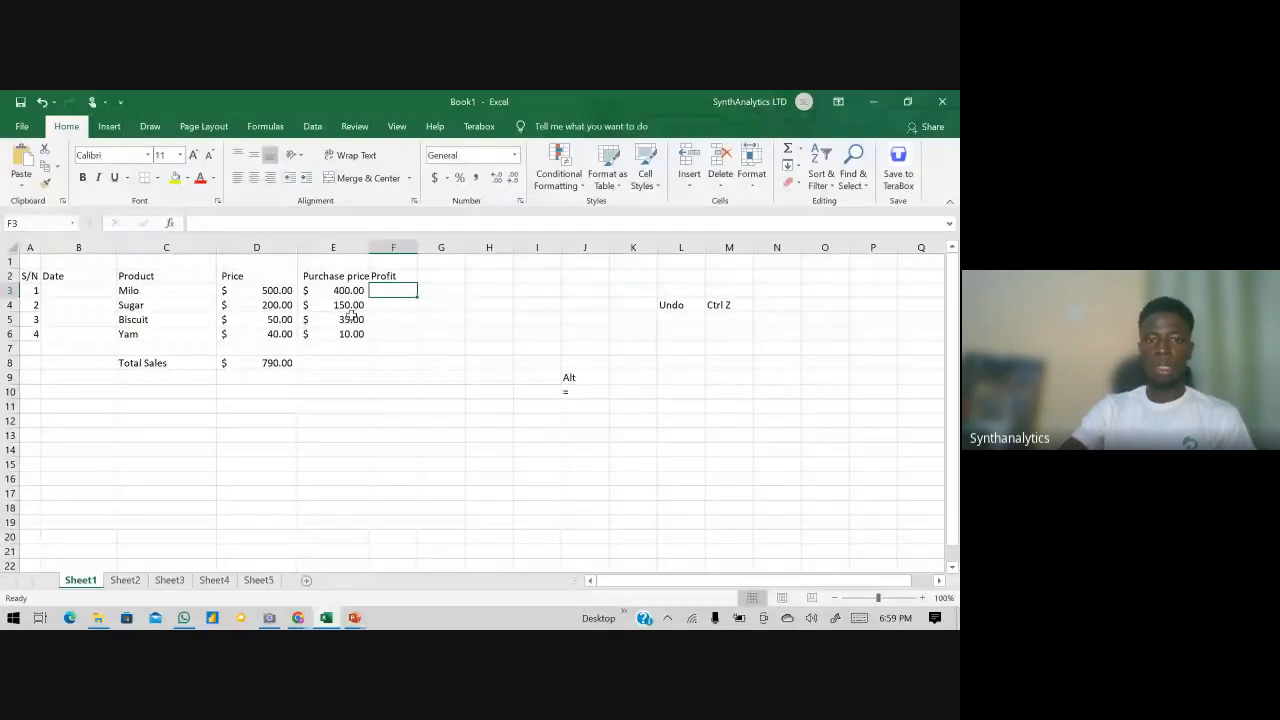
# - Write the profit rule "Sales price - purchase price" as a text note in D15 below the table
pyautogui.click(274, 460)
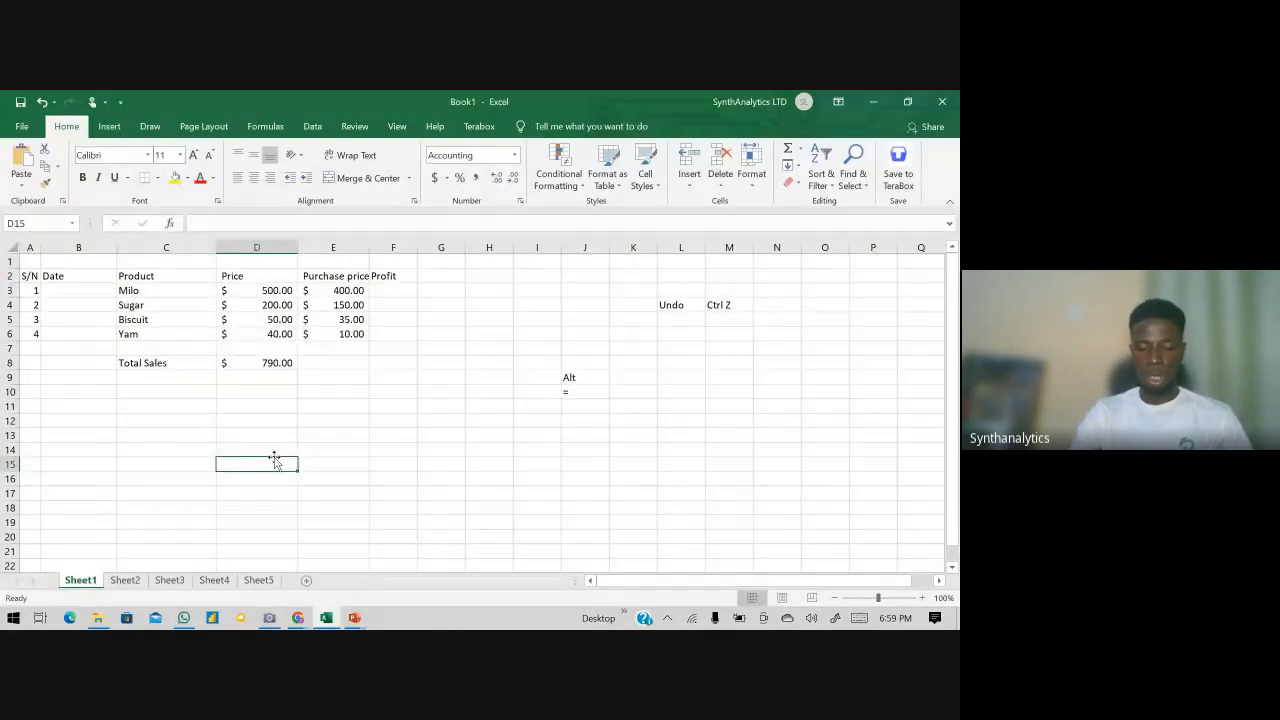
pyautogui.write('Sales price -')
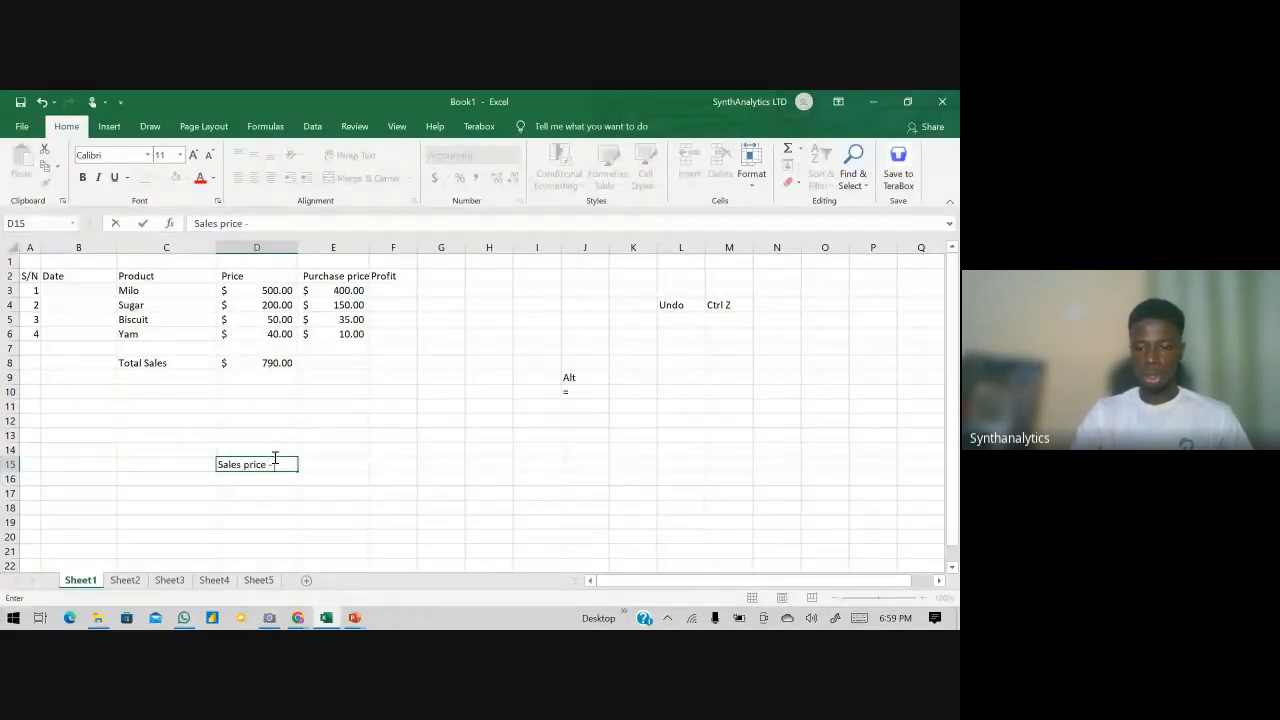
pyautogui.write(' purchase price')
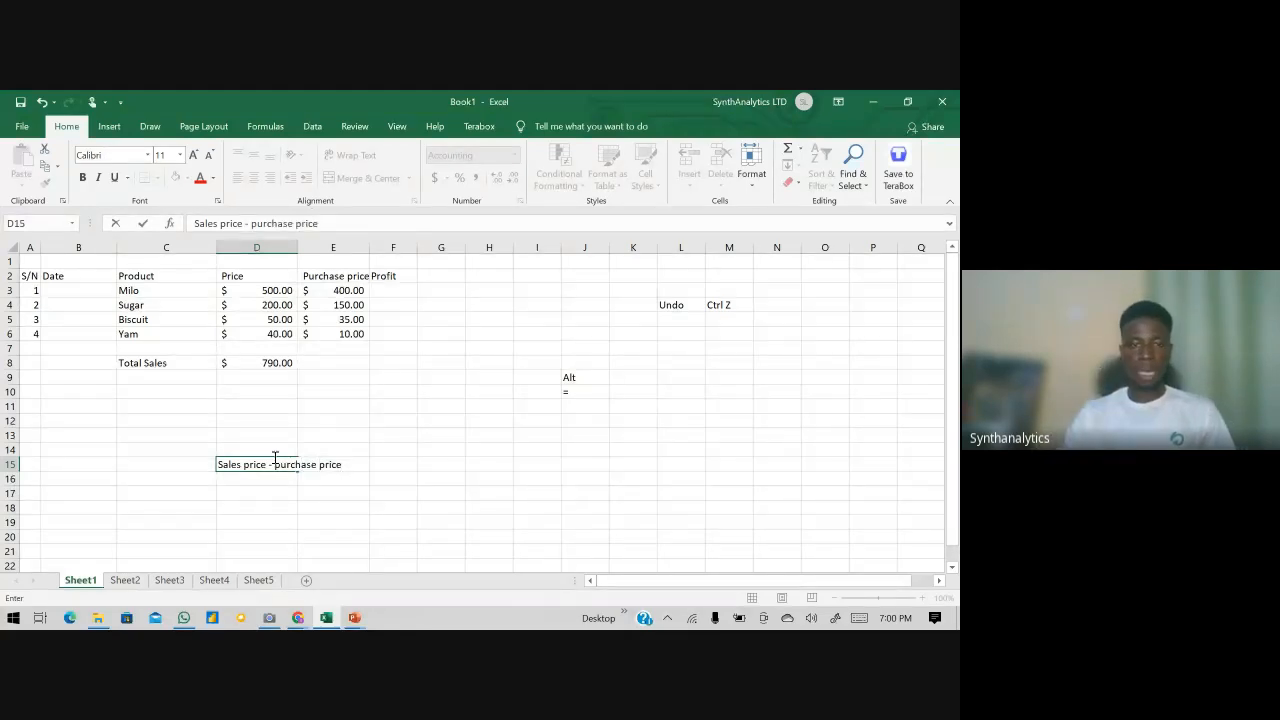
pyautogui.press('Return')
# - Reword the note in D15 to read "Sales price - Cost of production"
pyautogui.click(274, 459)
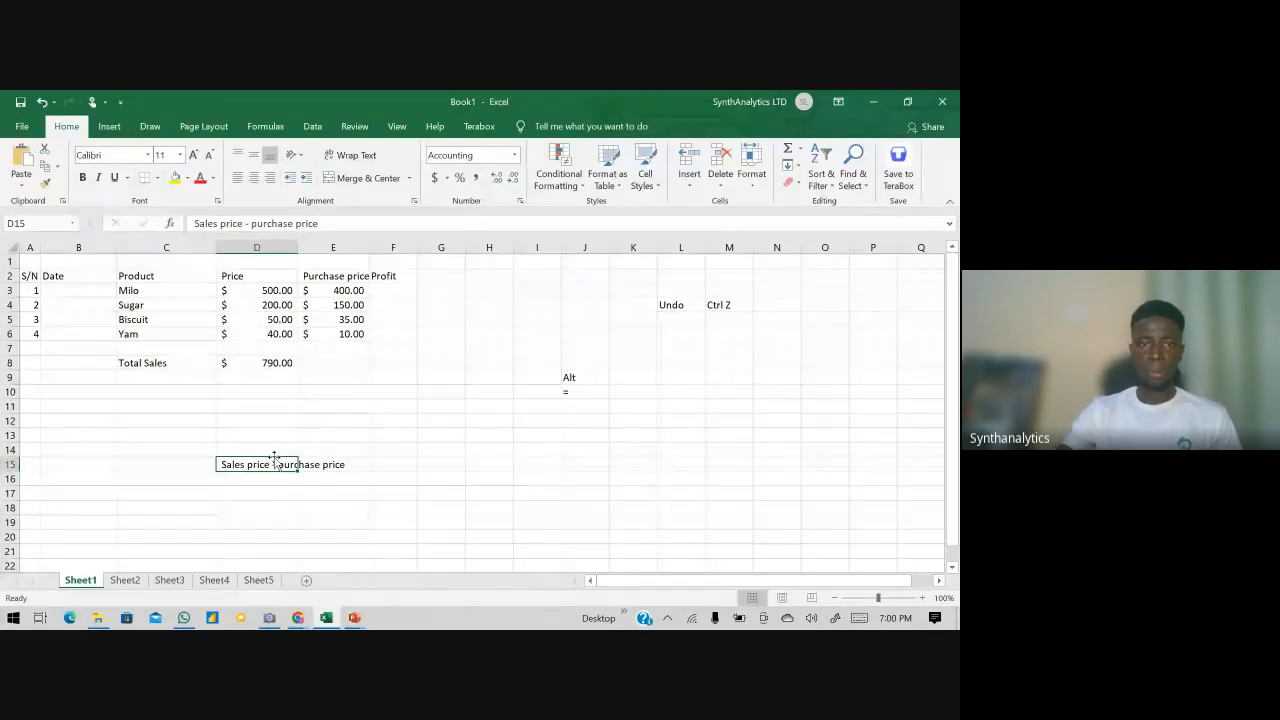
pyautogui.click(332, 224)
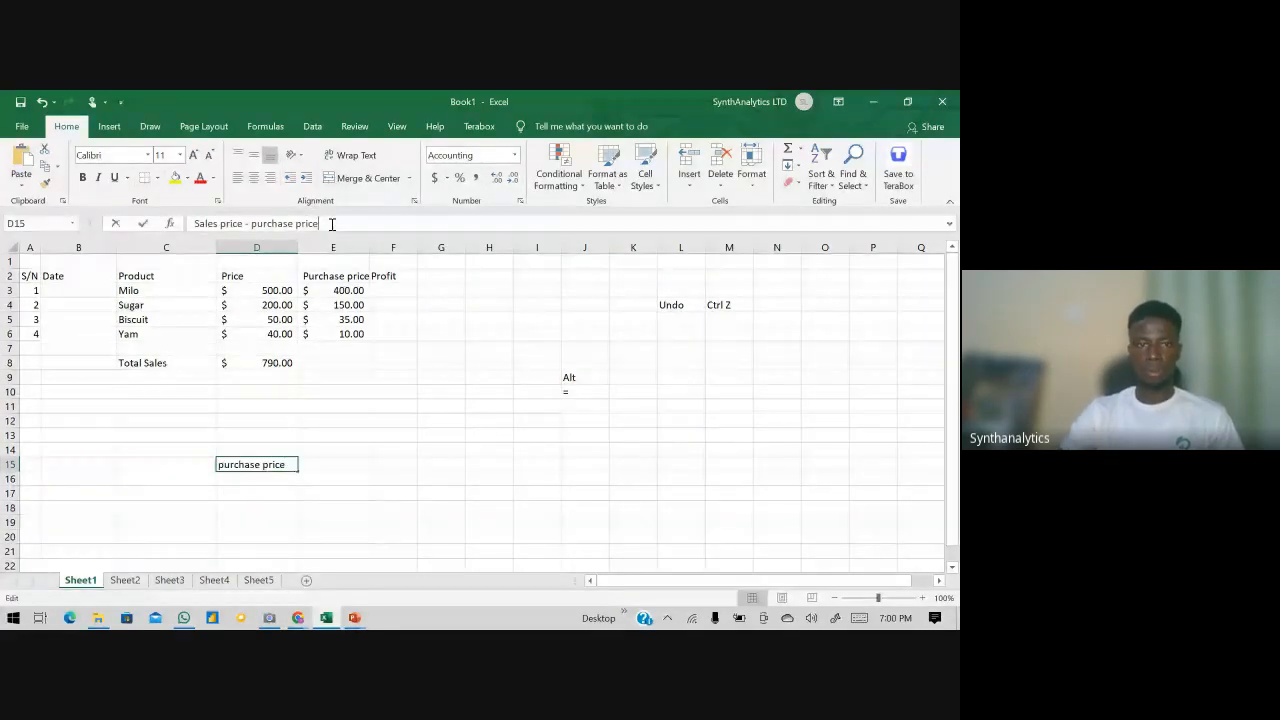
pyautogui.press('BackSpace')
pyautogui.press('BackSpace')
pyautogui.press('BackSpace')
pyautogui.press('BackSpace')
pyautogui.press('BackSpace')
pyautogui.press('BackSpace')
pyautogui.press('BackSpace')
pyautogui.press('BackSpace')
pyautogui.press('BackSpace')
pyautogui.press('BackSpace')
pyautogui.press('BackSpace')
pyautogui.press('BackSpace')
pyautogui.press('BackSpace')
pyautogui.press('BackSpace')
pyautogui.write('Cost of pro')
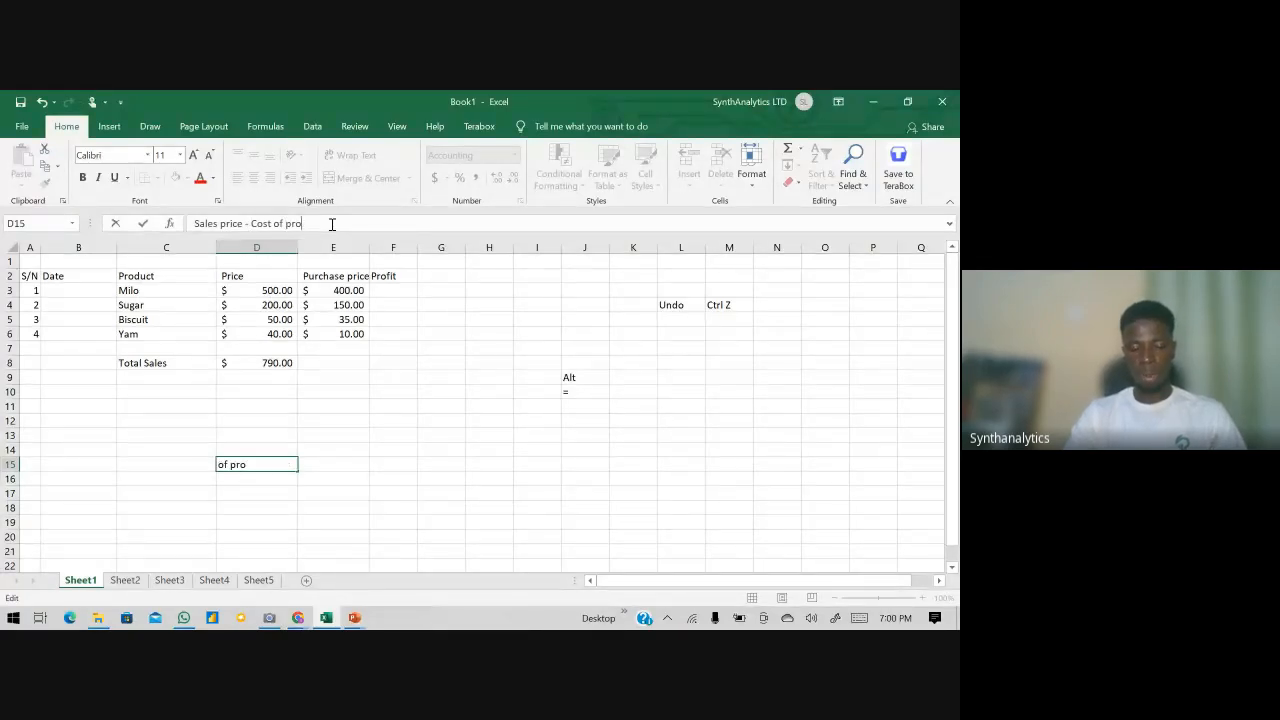
pyautogui.write('duction')
pyautogui.press('Return')
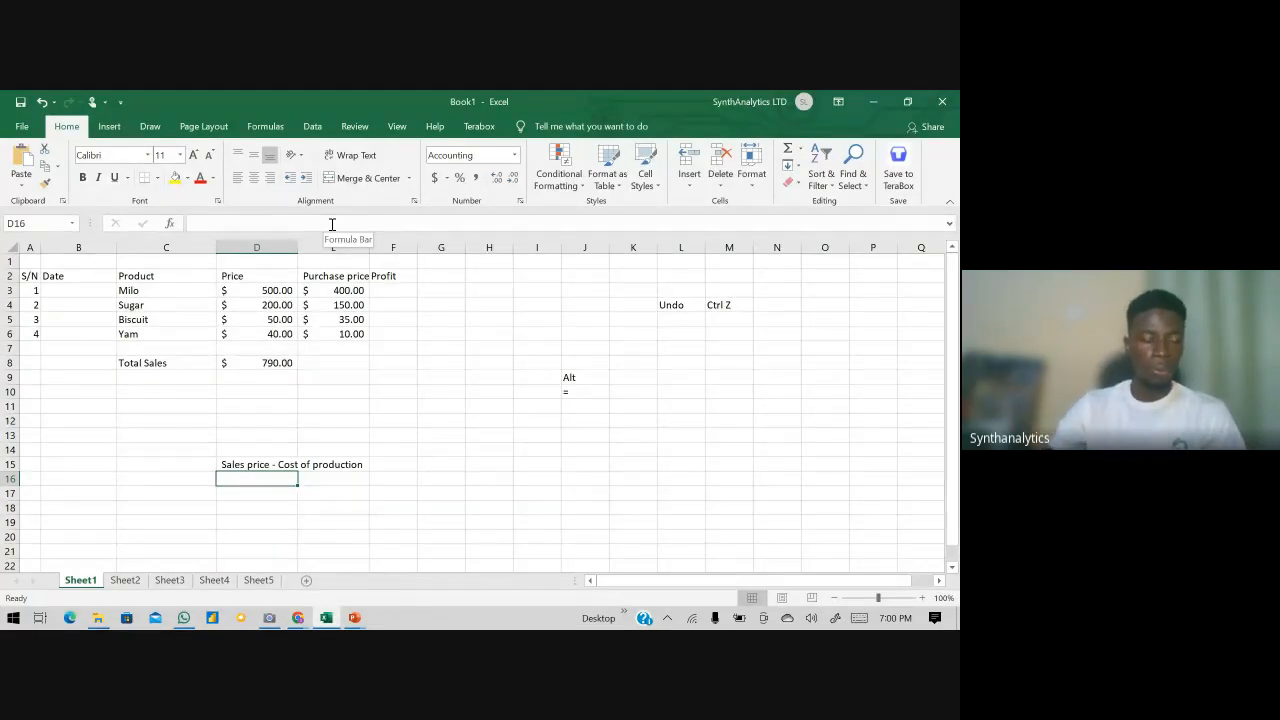
# - Calculate Milo's profit in F3 with the formula =D3-E3, subtracting the purchase price from the price
pyautogui.click(311, 460)
pyautogui.click(367, 286)
pyautogui.click(381, 293)
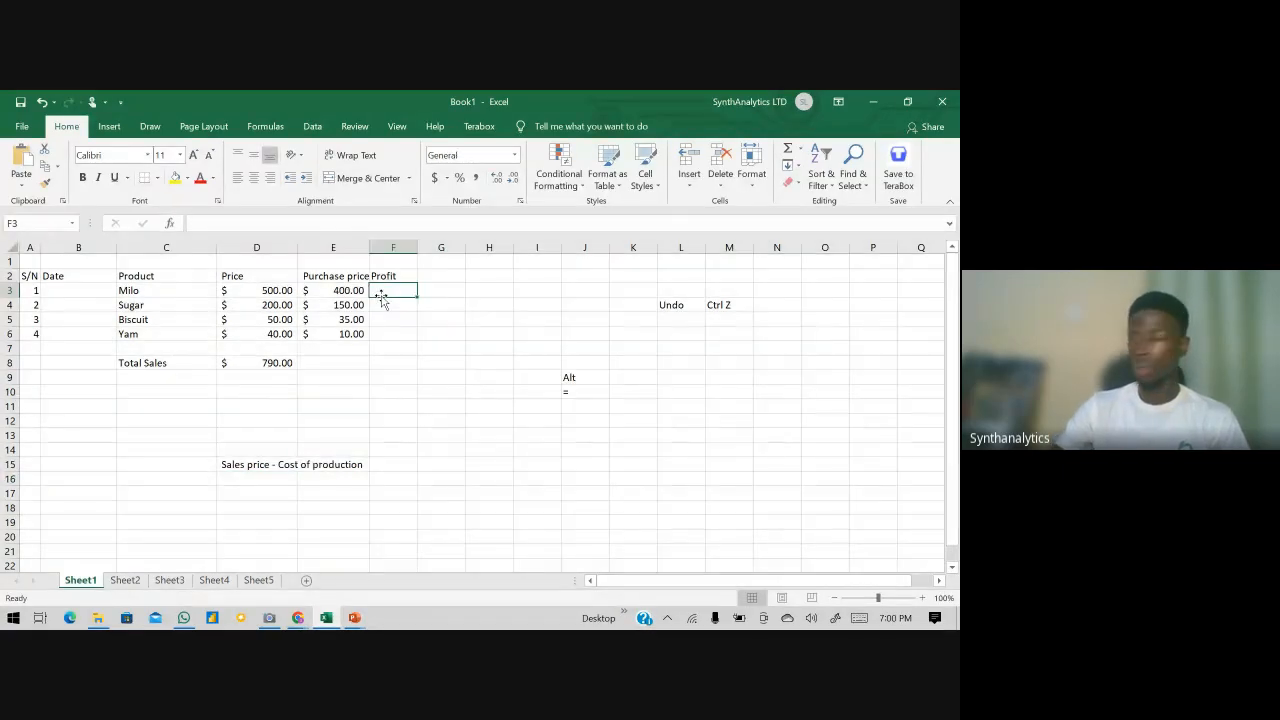
pyautogui.write('=')
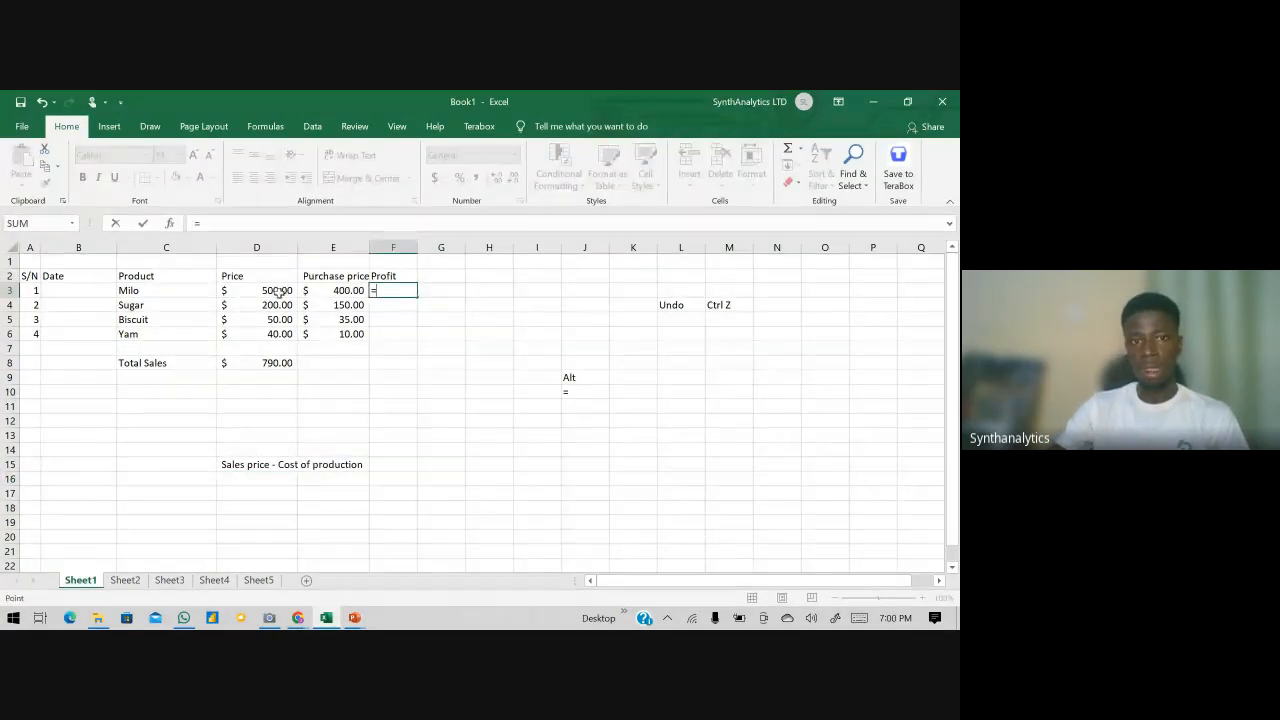
pyautogui.click(276, 290)
pyautogui.write('-')
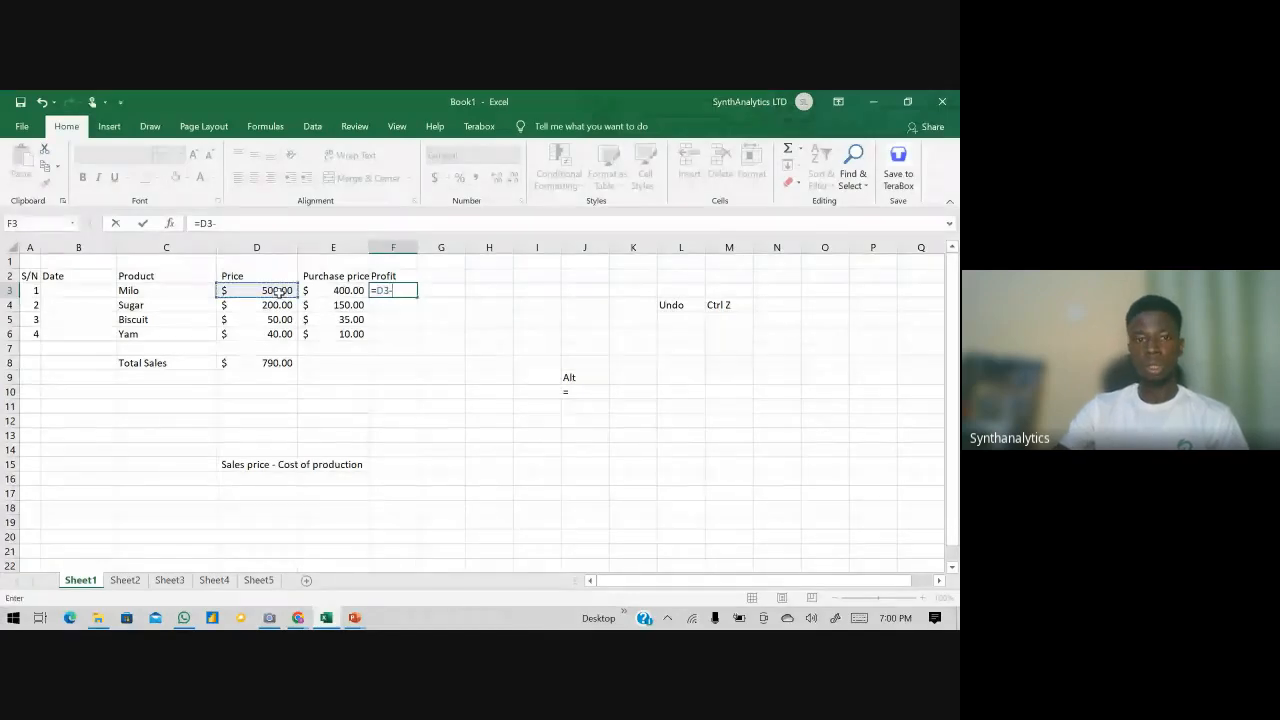
pyautogui.click(335, 290)
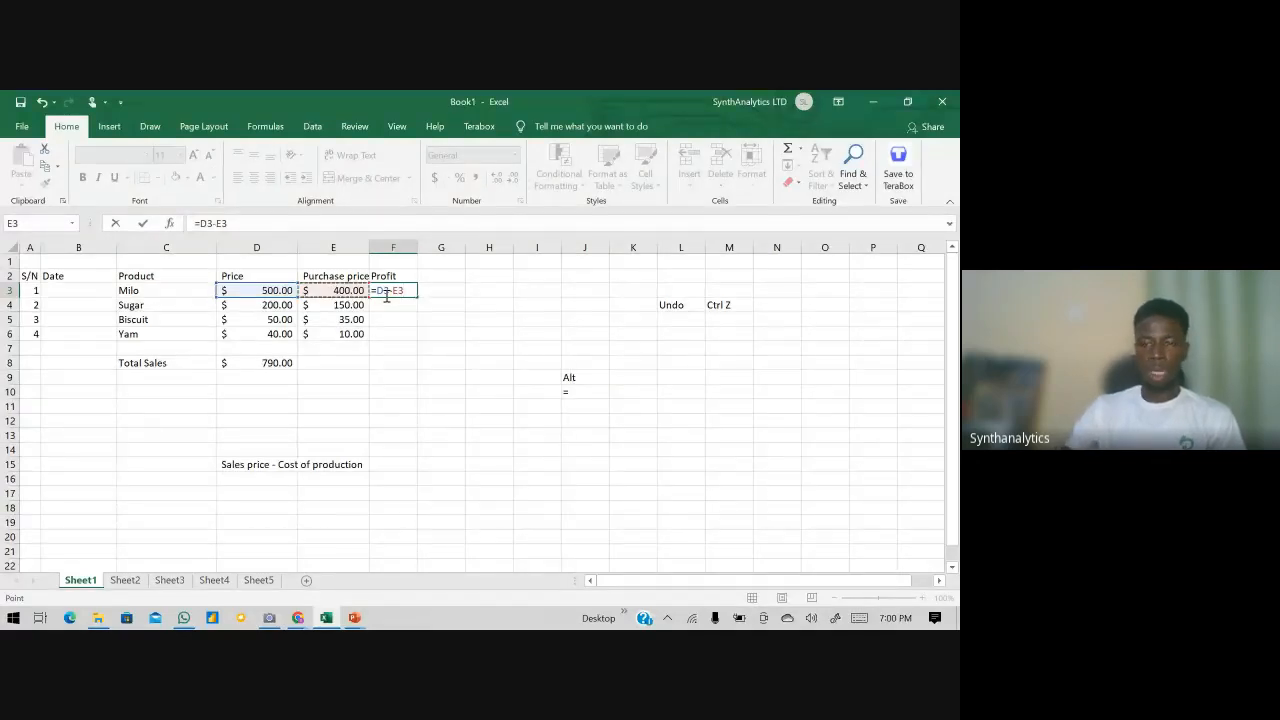
pyautogui.press('Return')
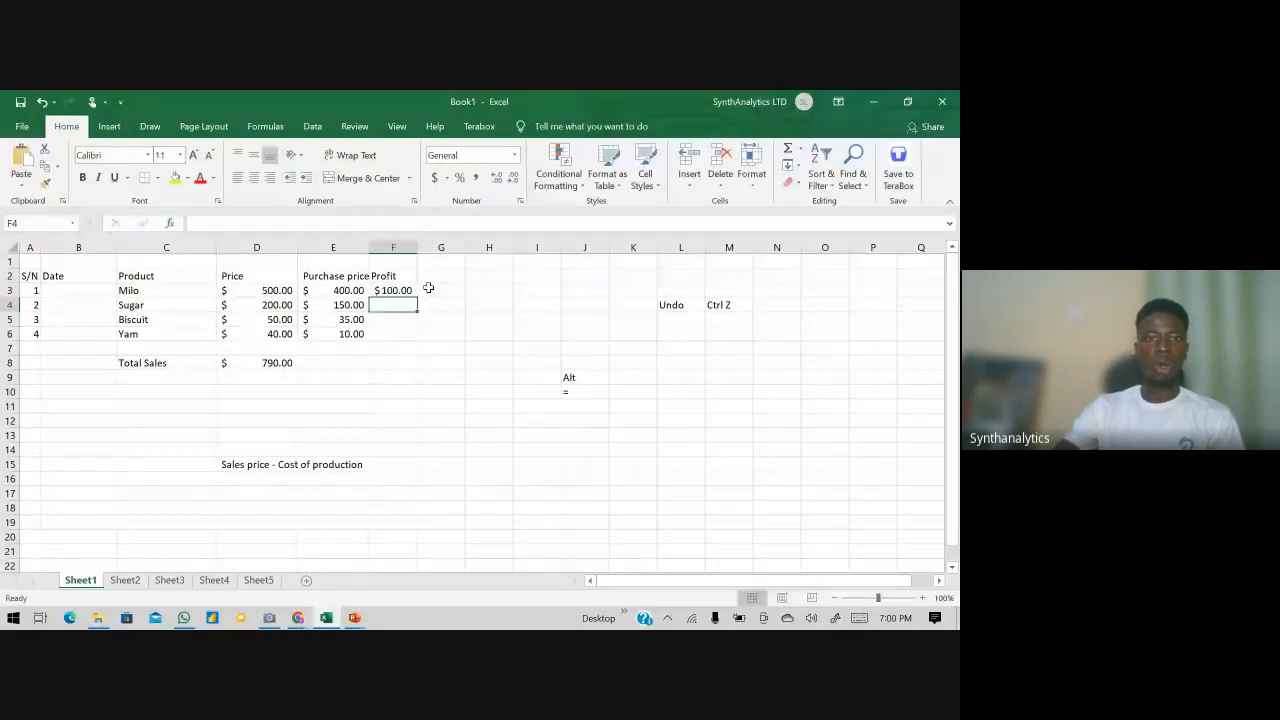
pyautogui.click(430, 287)
pyautogui.click(395, 290)
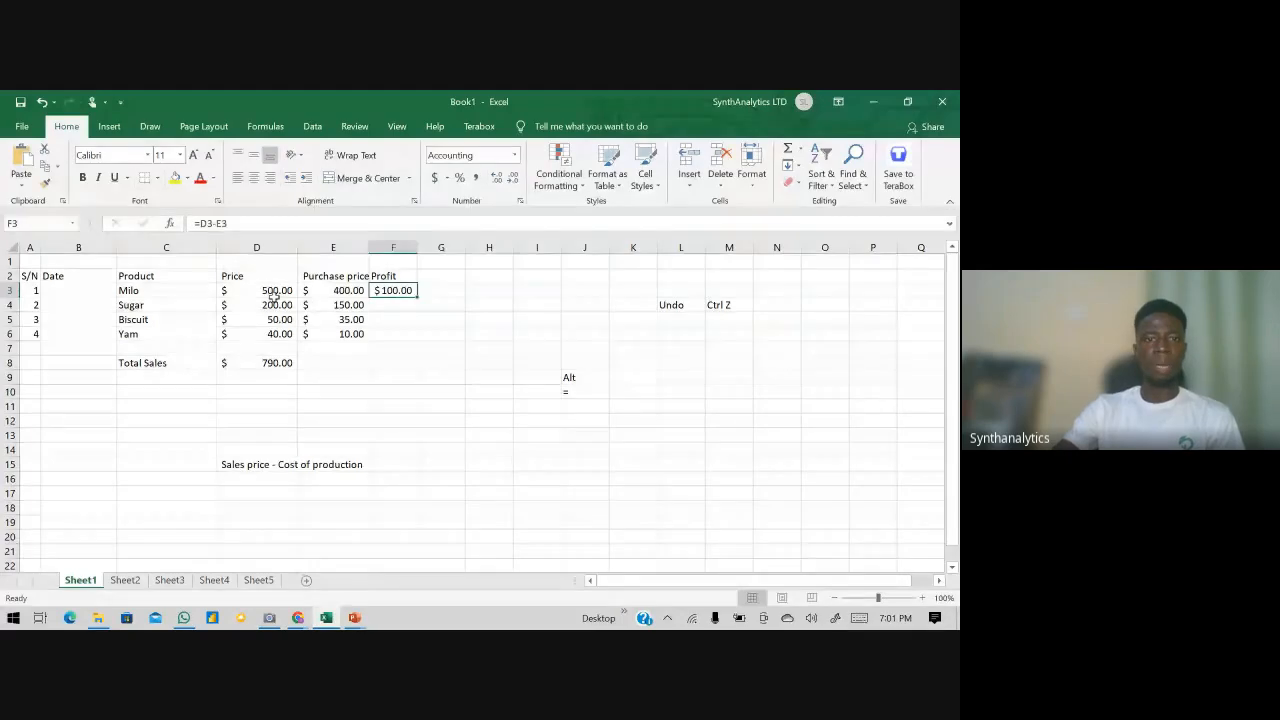
pyautogui.click(340, 290)
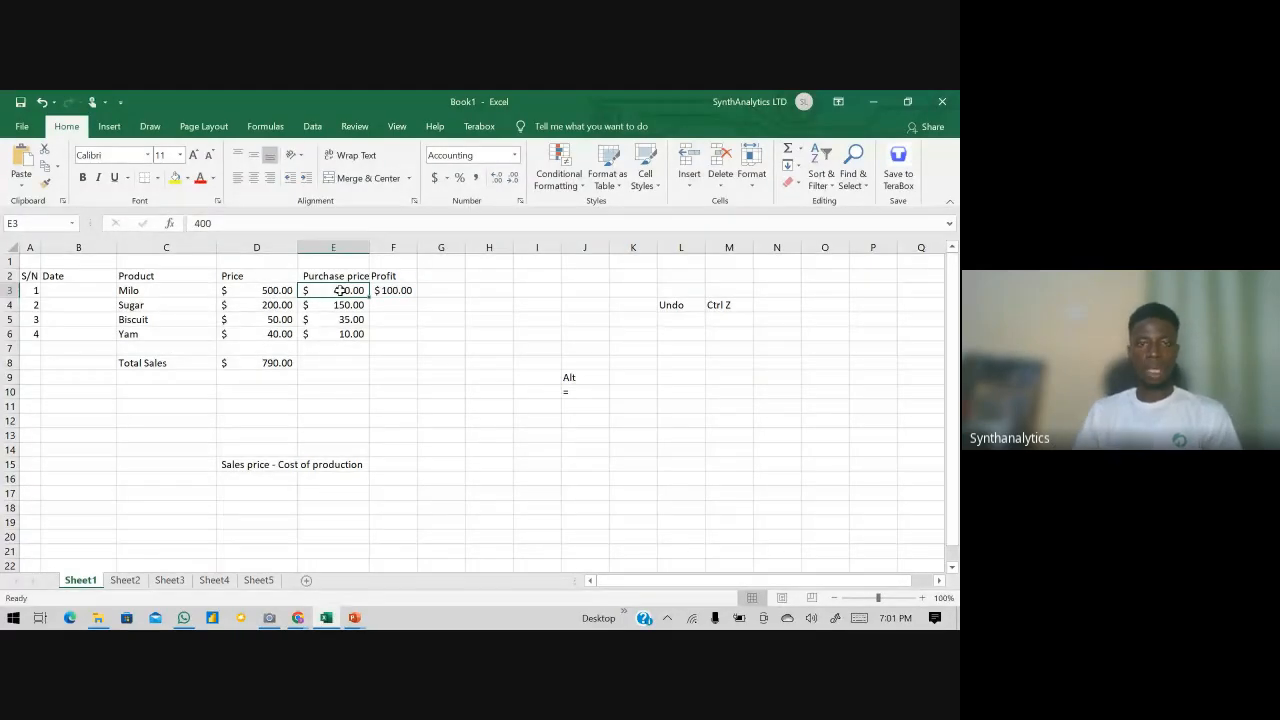
# - Switch to the PowerPoint slide show and circle drag-fill and auto-fill in red pen on the Day One Lesson Summary slide
pyautogui.hotkey('alt', 'Tab')
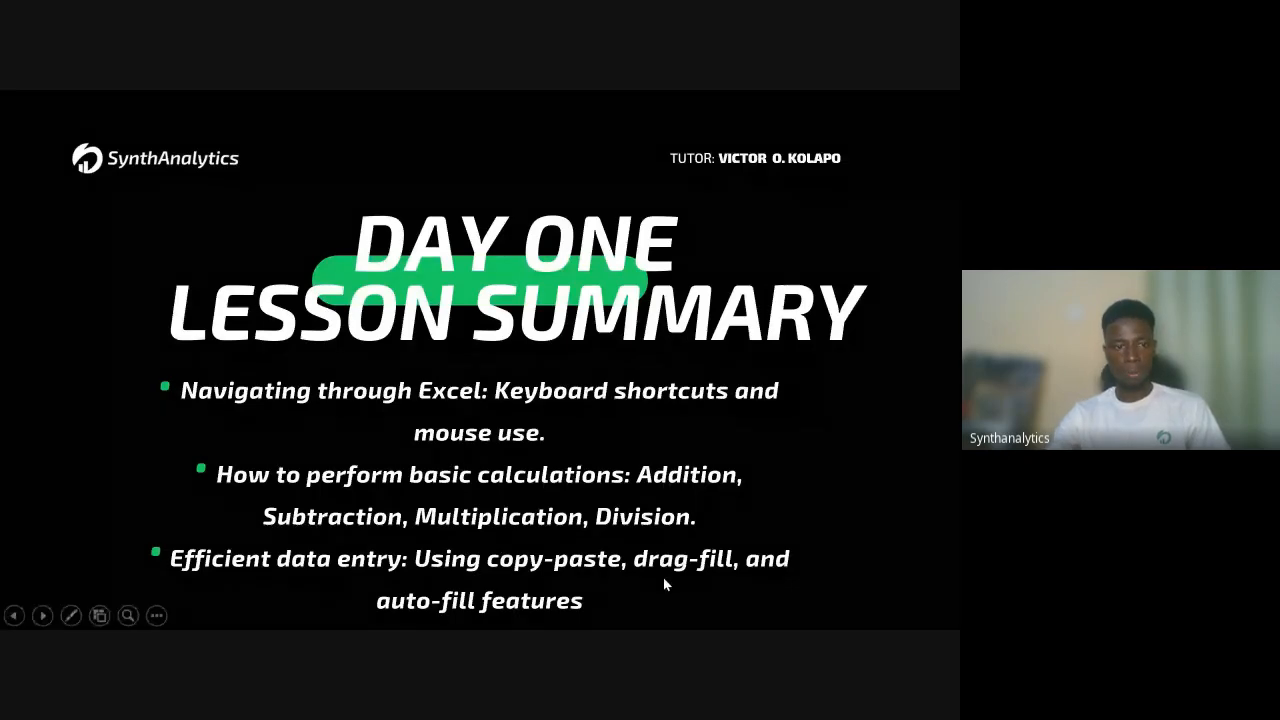
pyautogui.click(71, 616)
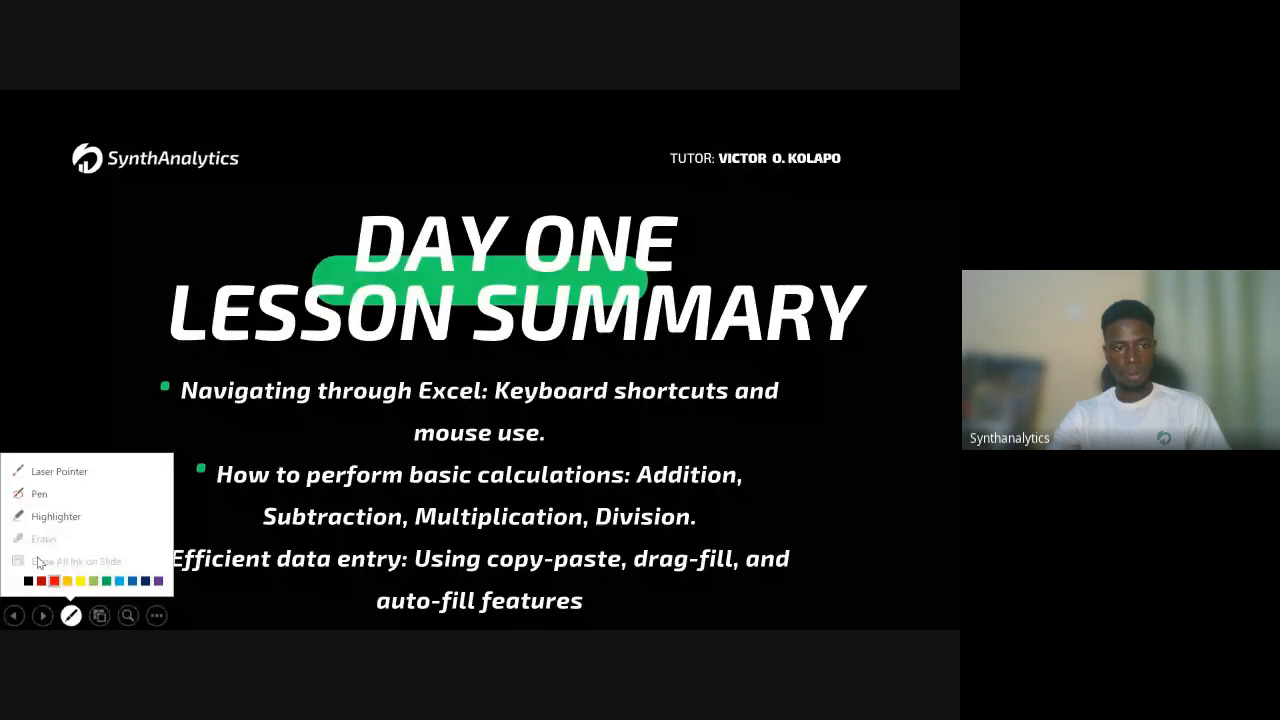
pyautogui.click(54, 581)
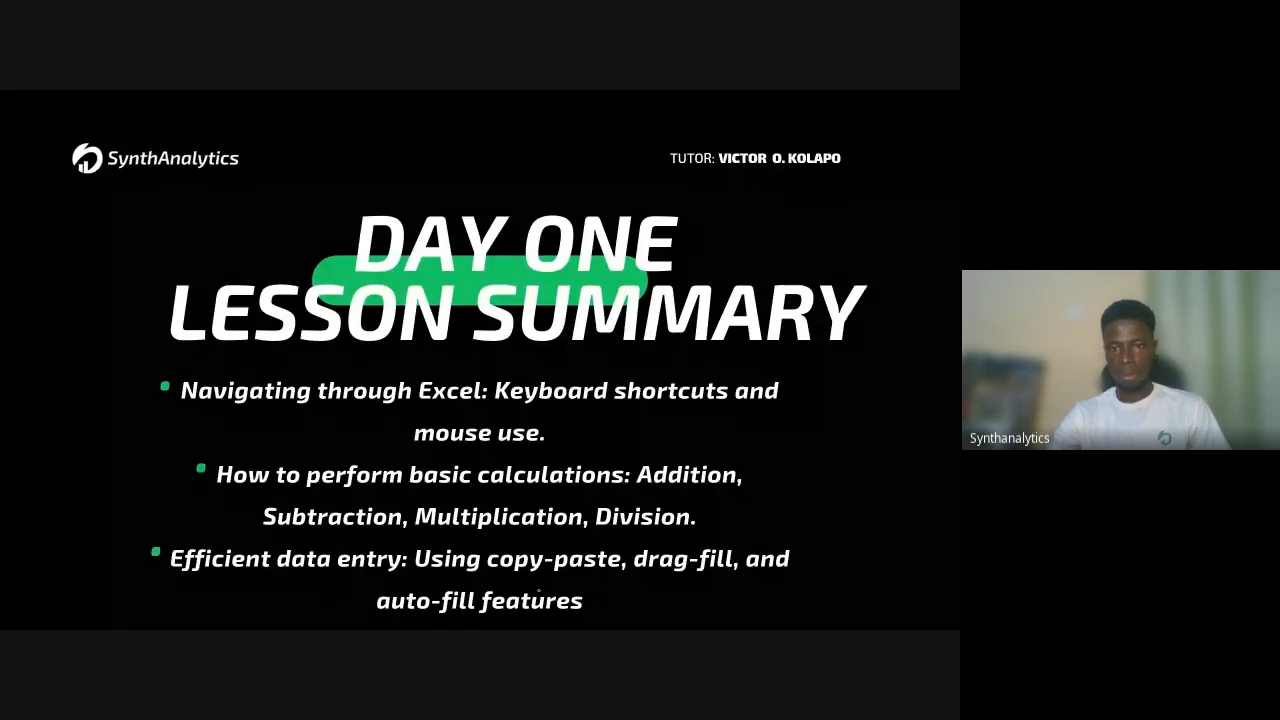
pyautogui.moveTo(635, 537)
pyautogui.mouseDown()
pyautogui.moveTo(708, 547)
pyautogui.moveTo(657, 588)
pyautogui.moveTo(631, 535)
pyautogui.mouseUp()
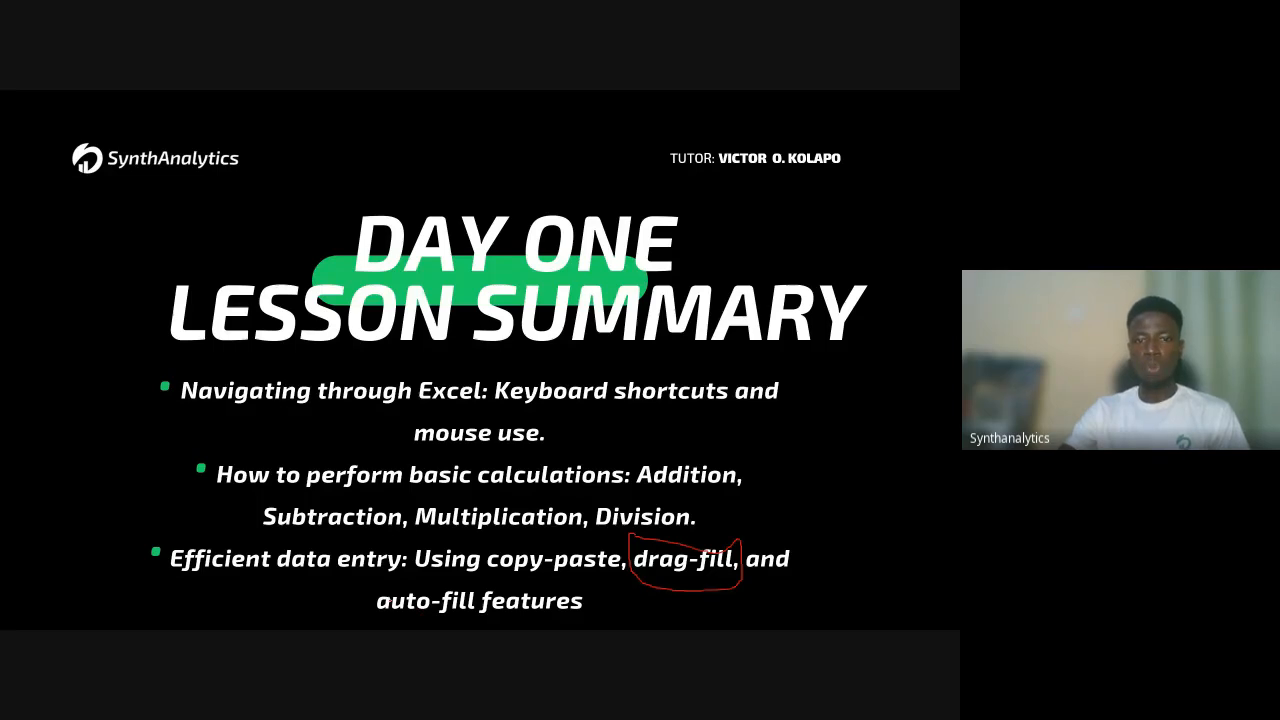
pyautogui.moveTo(378, 591)
pyautogui.mouseDown()
pyautogui.moveTo(522, 598)
pyautogui.moveTo(556, 629)
pyautogui.moveTo(358, 592)
pyautogui.mouseUp()
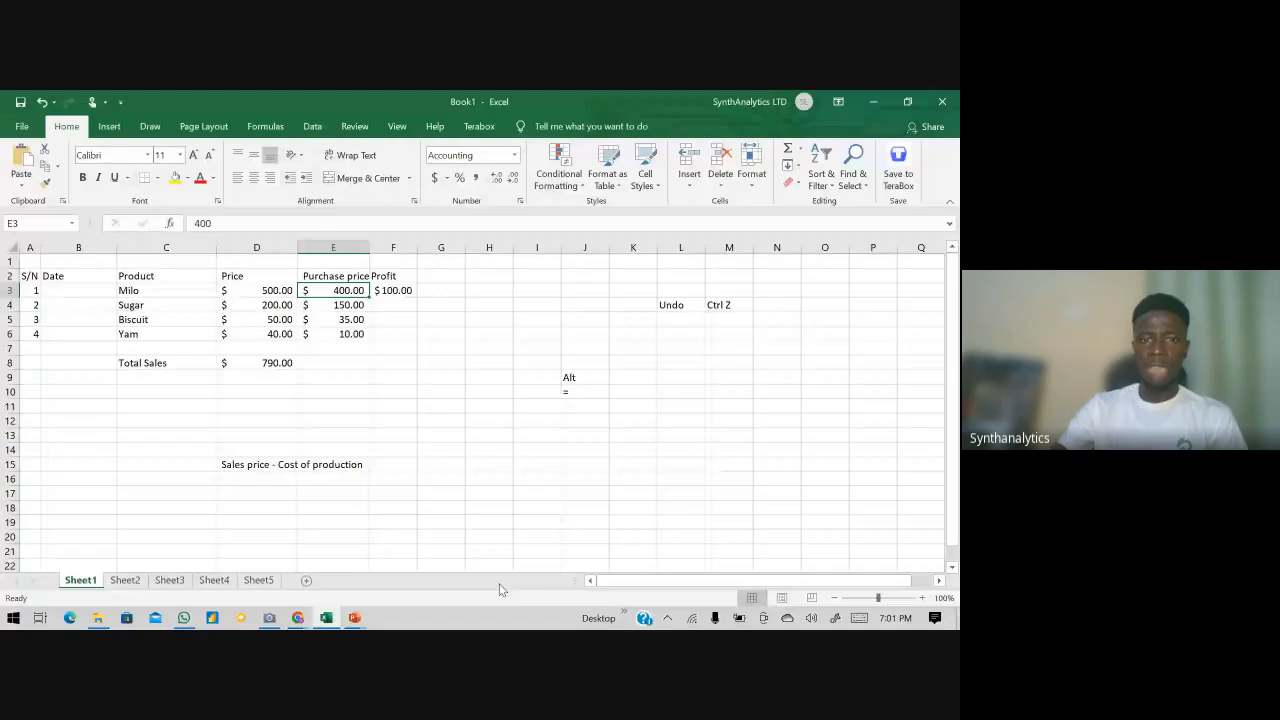
# - Enter the formula =TODAY() in B3 as the date for Milo
pyautogui.click(258, 334)
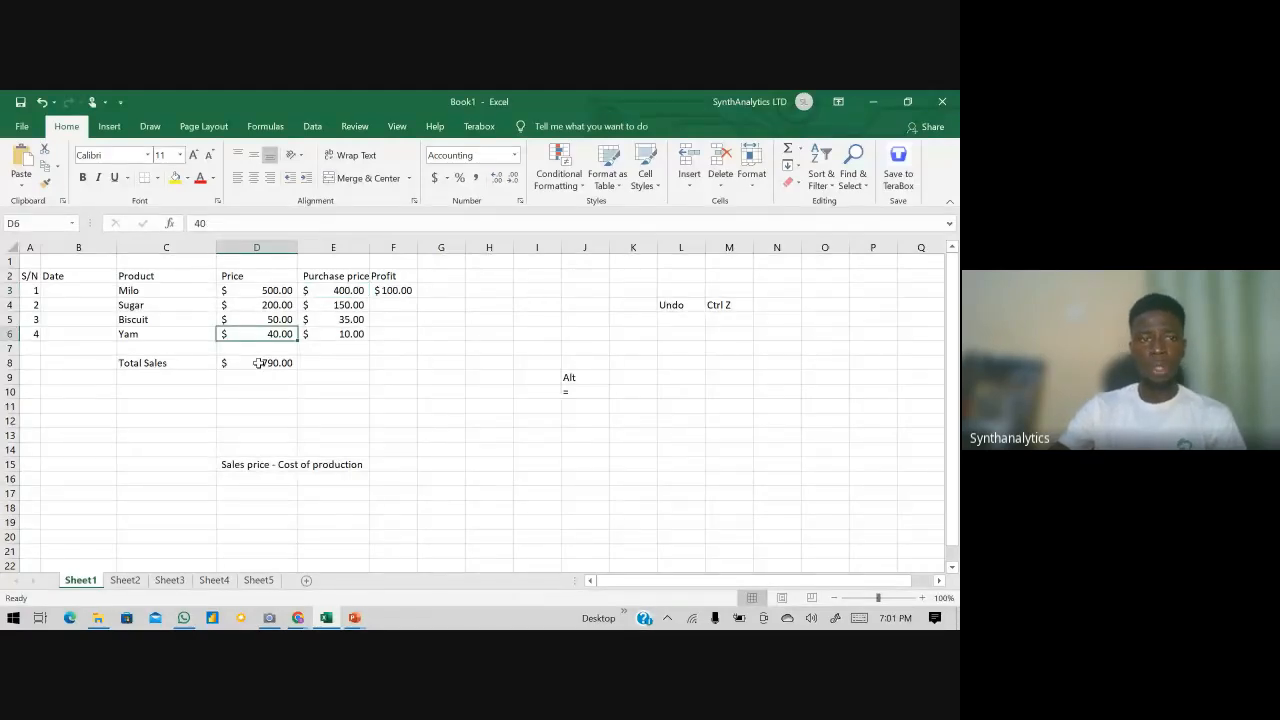
pyautogui.click(97, 291)
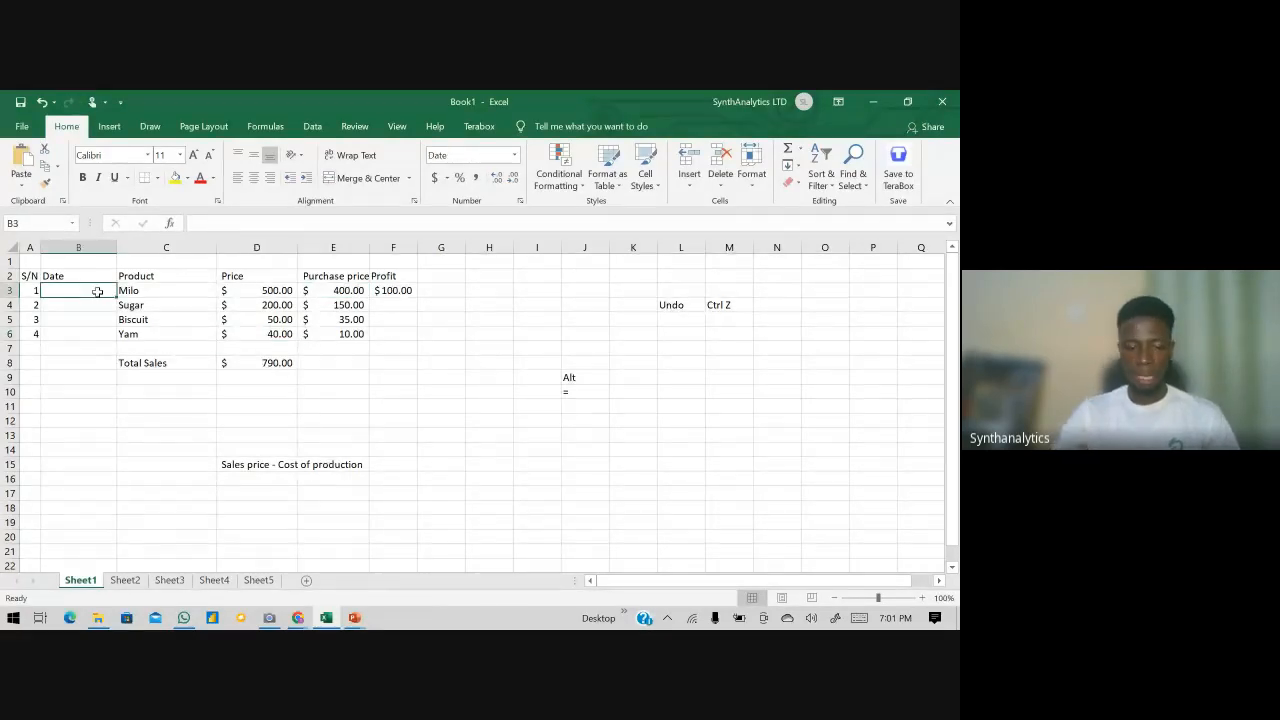
pyautogui.write('=todau')
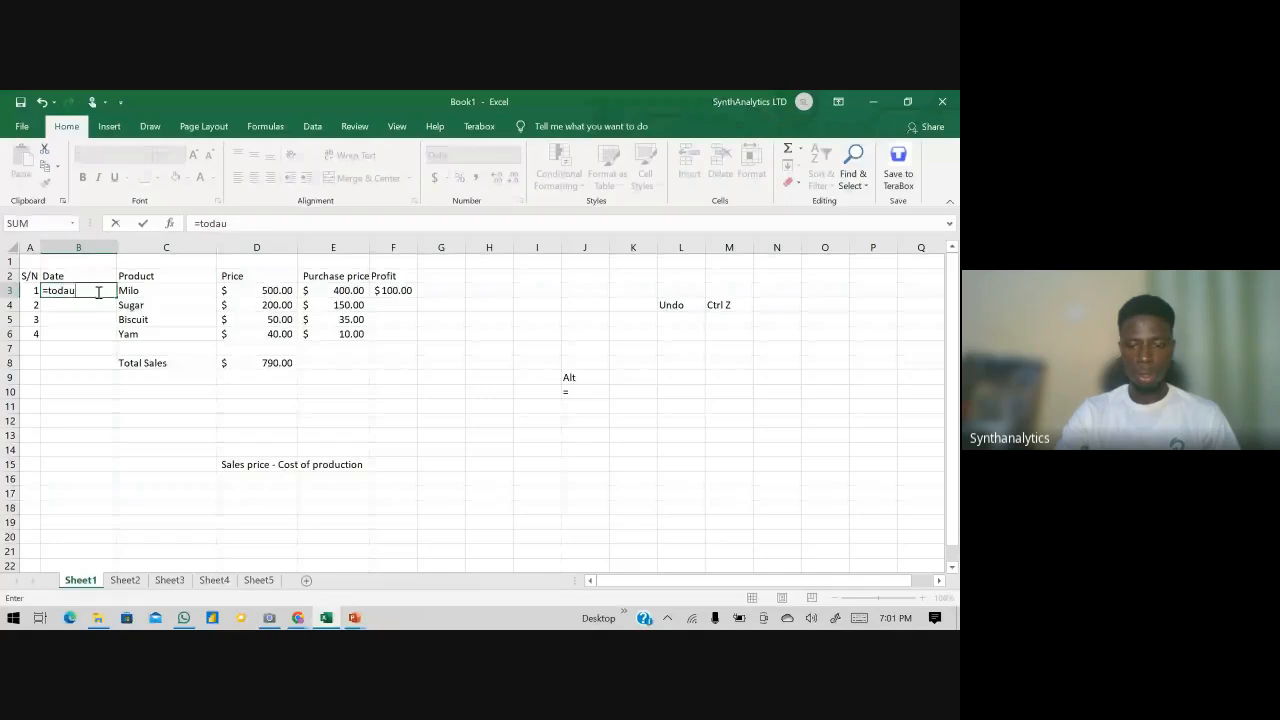
pyautogui.press('BackSpace')
pyautogui.write('y()')
pyautogui.press('Return')
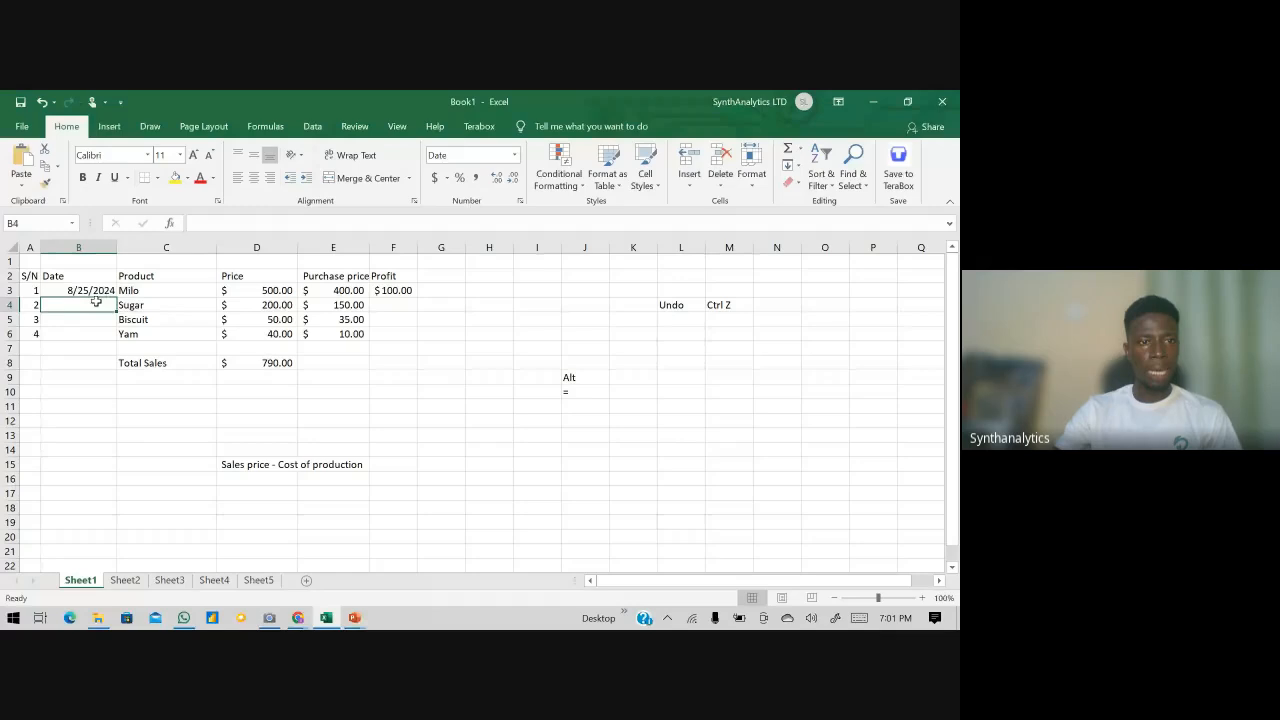
pyautogui.moveTo(96, 301); pyautogui.dragTo(89, 361)
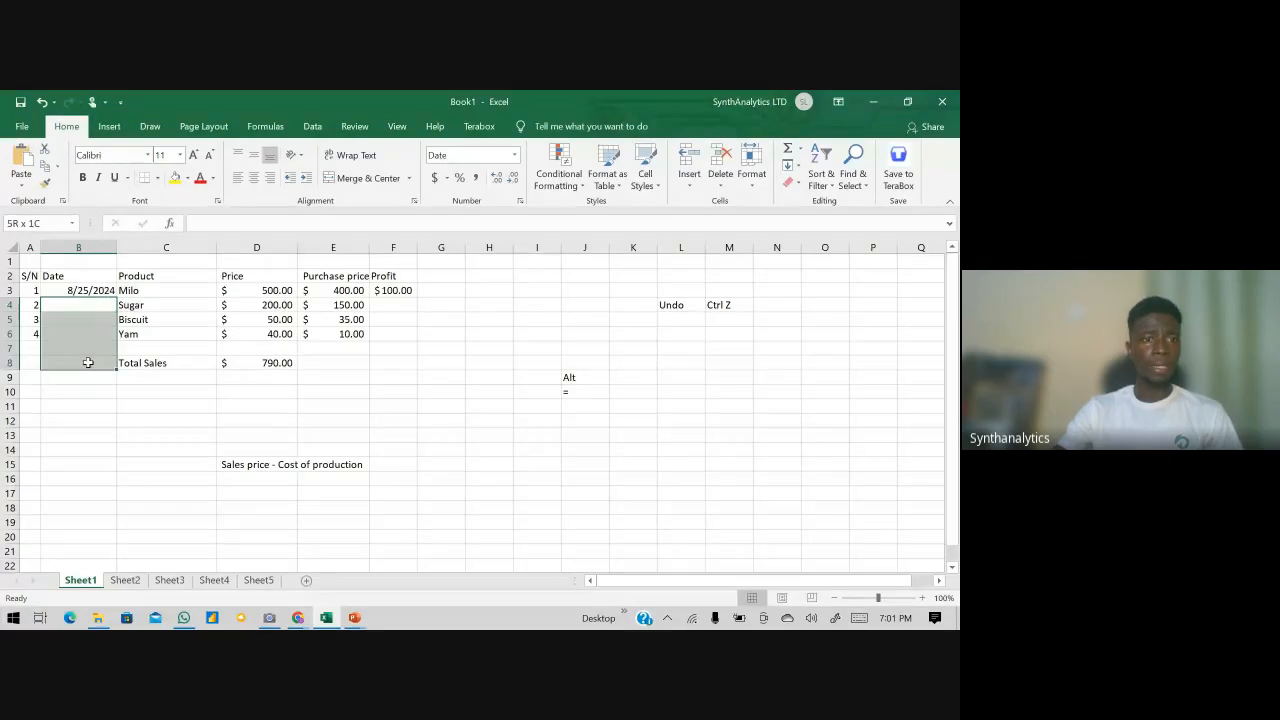
pyautogui.click(86, 302)
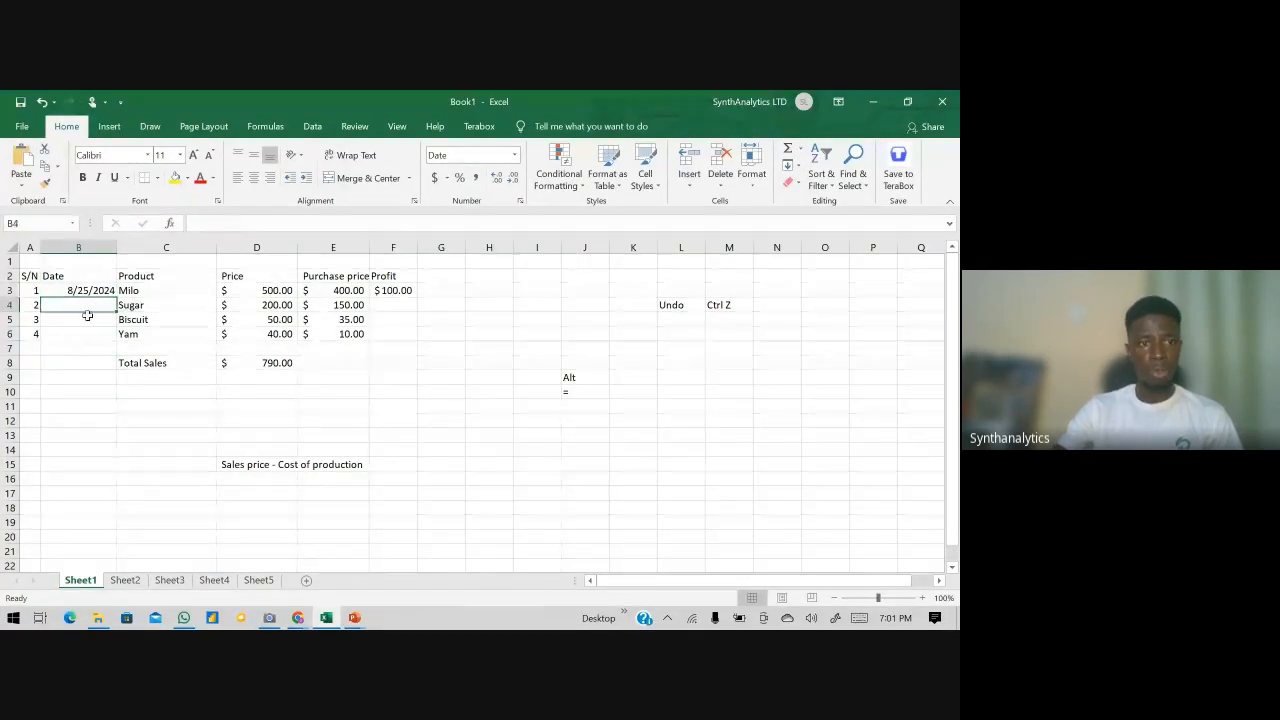
pyautogui.click(86, 319)
pyautogui.click(85, 337)
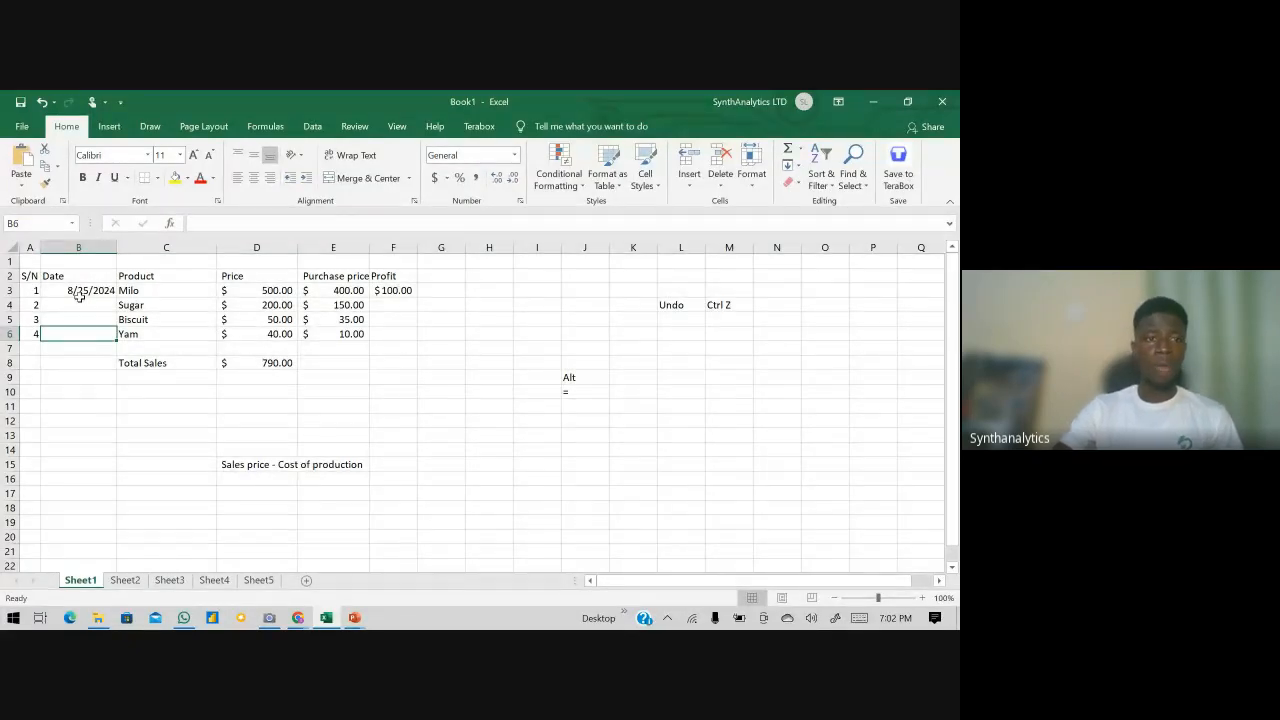
pyautogui.click(77, 306)
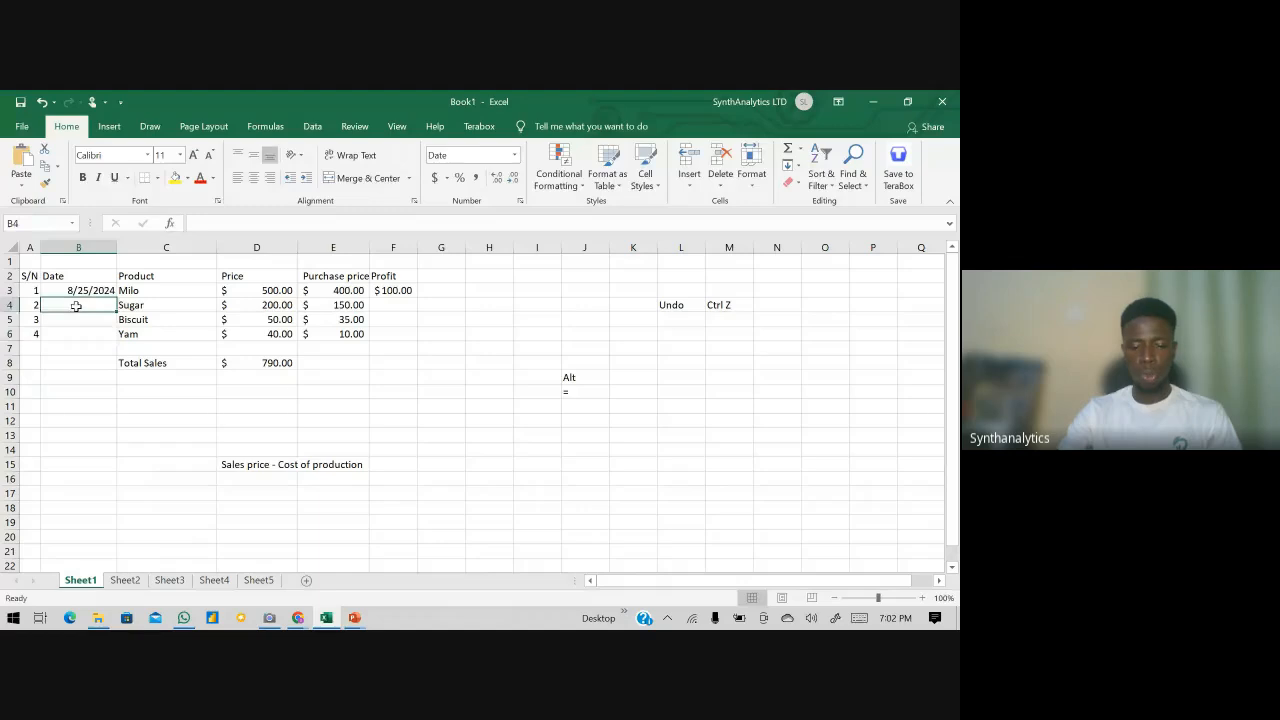
pyautogui.write('=t')
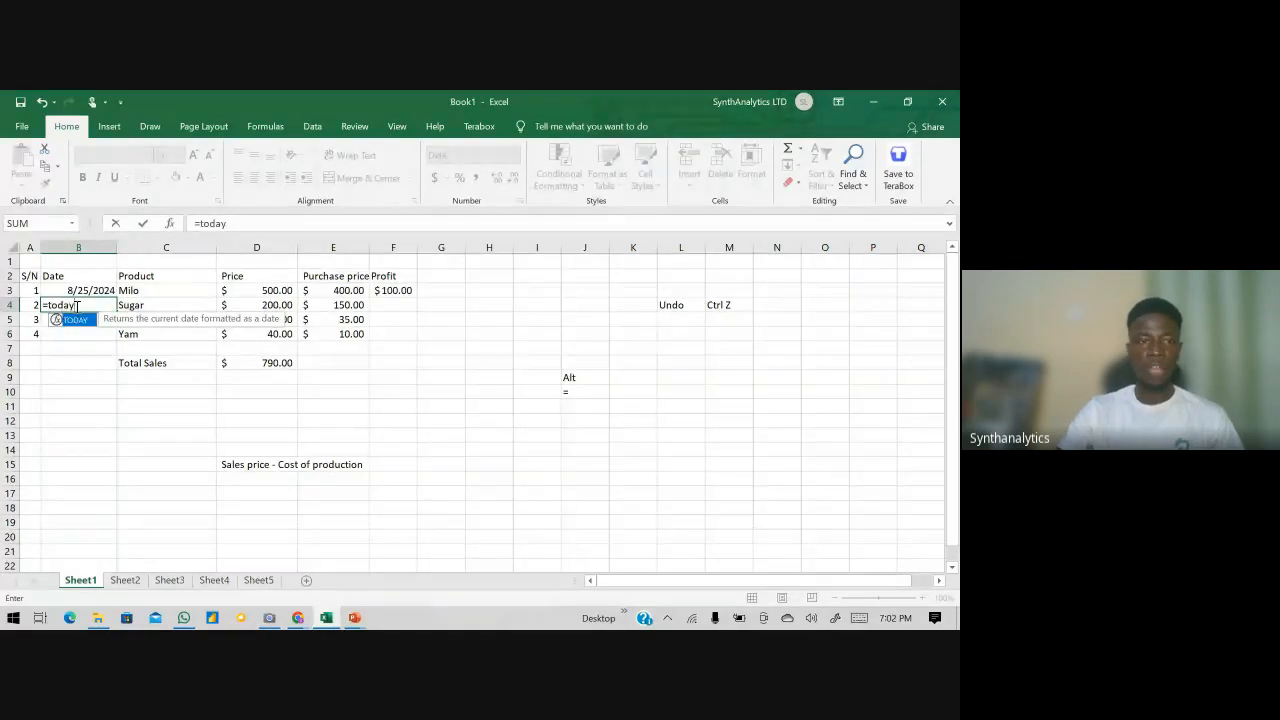
pyautogui.press('Escape')
pyautogui.press('Return')
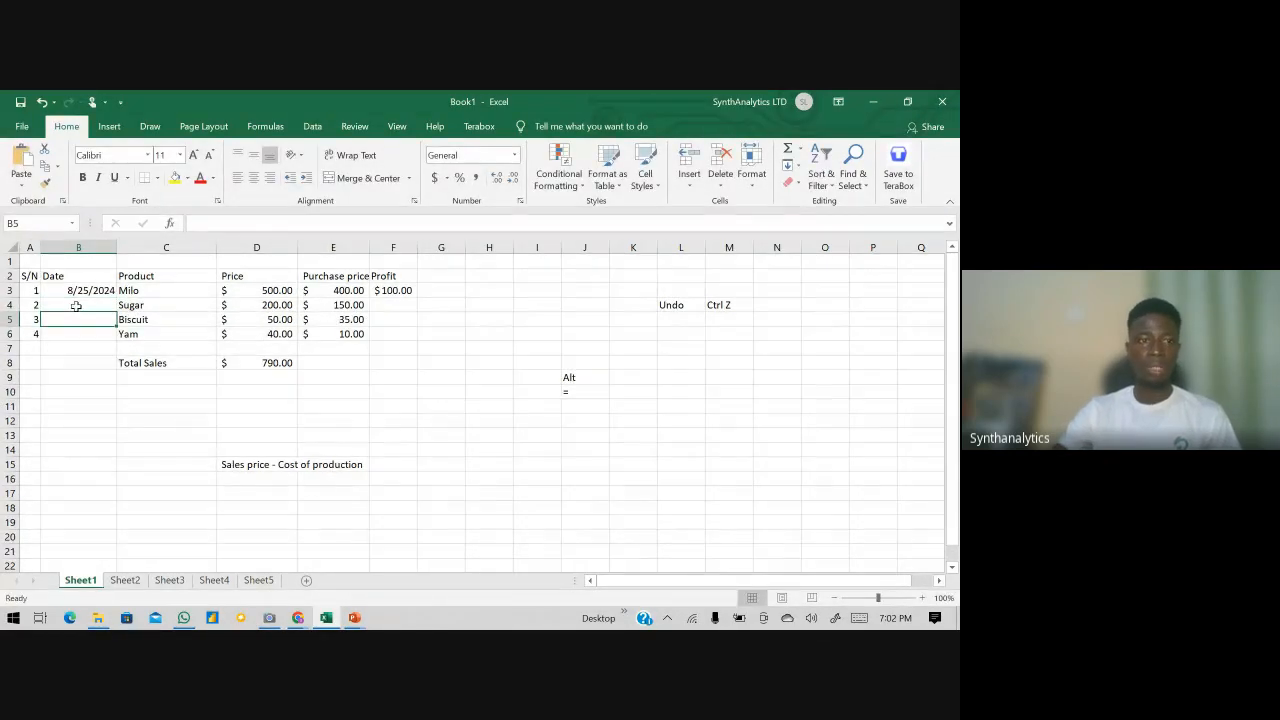
# - Try drag-filling the date formula from B3 down through B6, and undo the fill
pyautogui.click(76, 291)
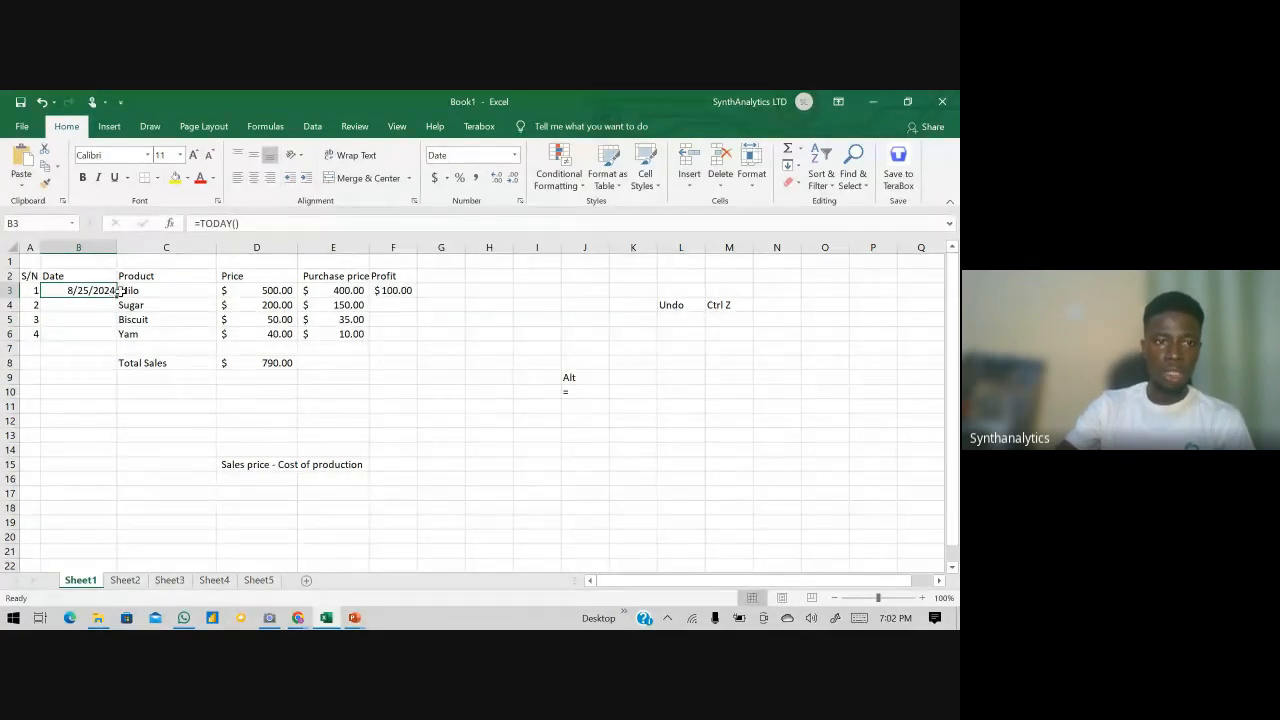
pyautogui.moveTo(117, 298); pyautogui.dragTo(117, 345)
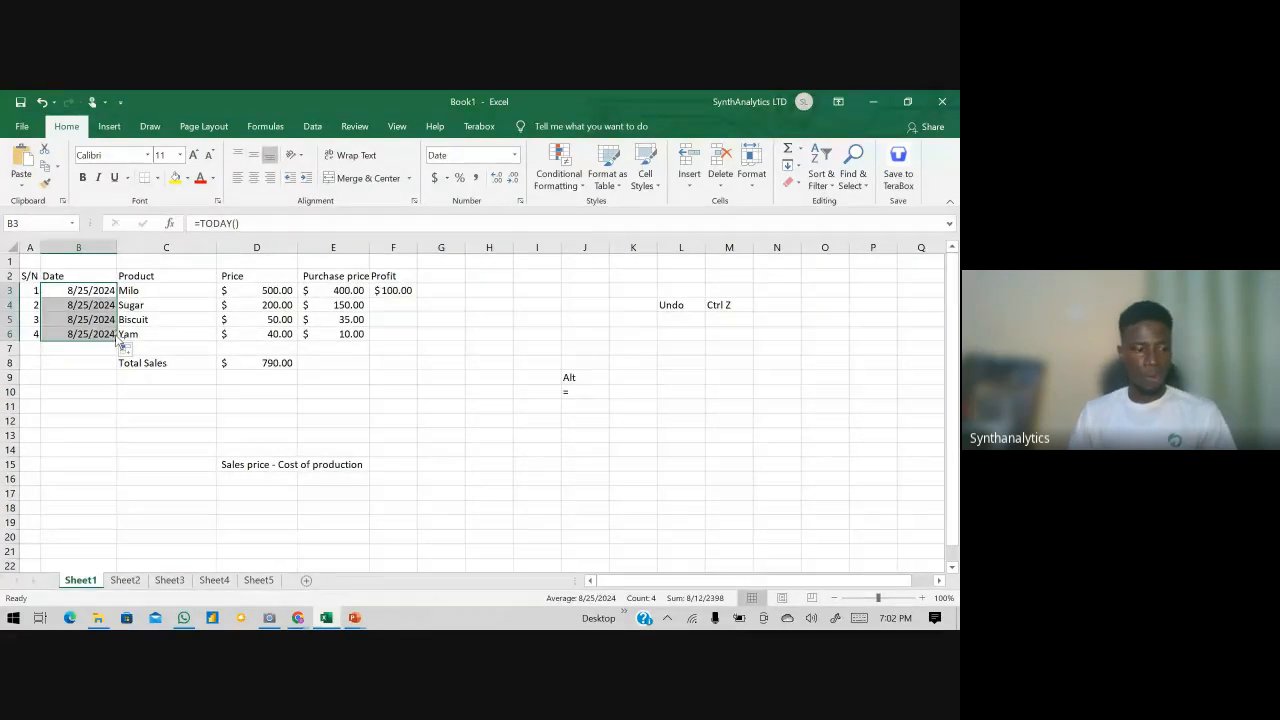
pyautogui.hotkey('ctrl', 'z')
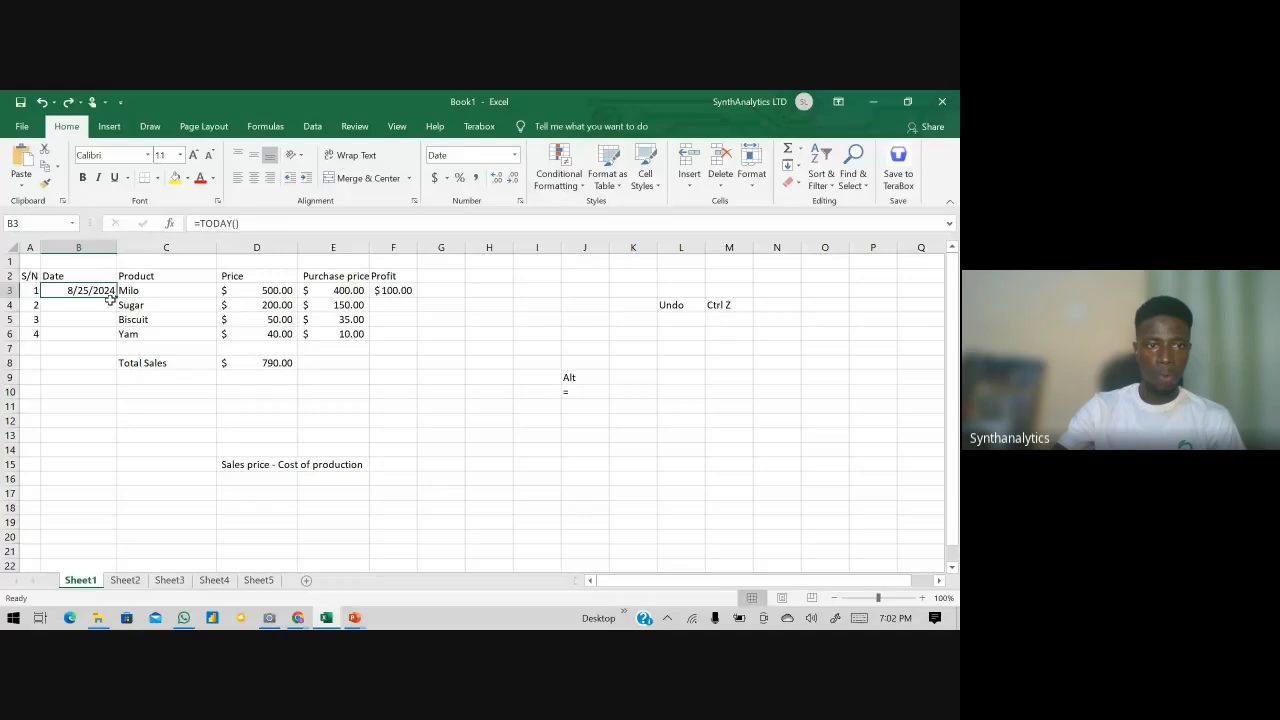
# - Drag-fill the TODAY formula from B3 down to B6 and select the four dates
pyautogui.moveTo(118, 297); pyautogui.dragTo(116, 341)
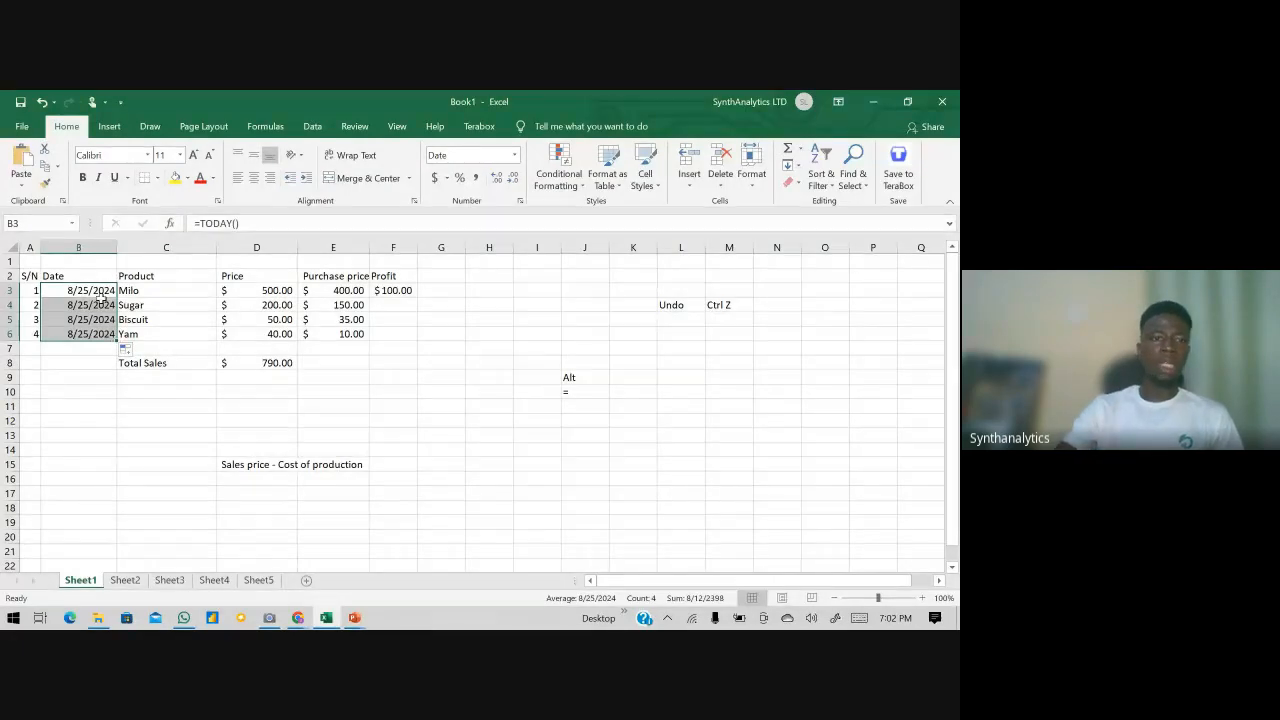
pyautogui.click(91, 300)
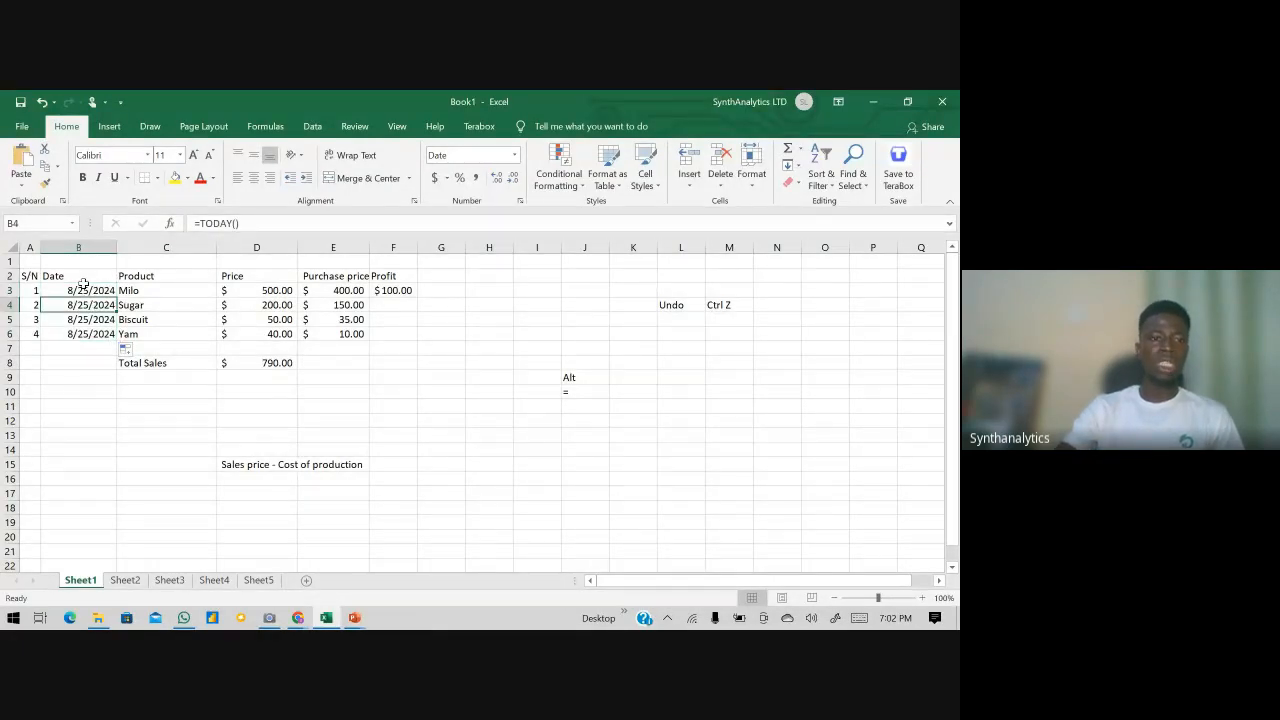
pyautogui.moveTo(90, 290); pyautogui.dragTo(86, 330)
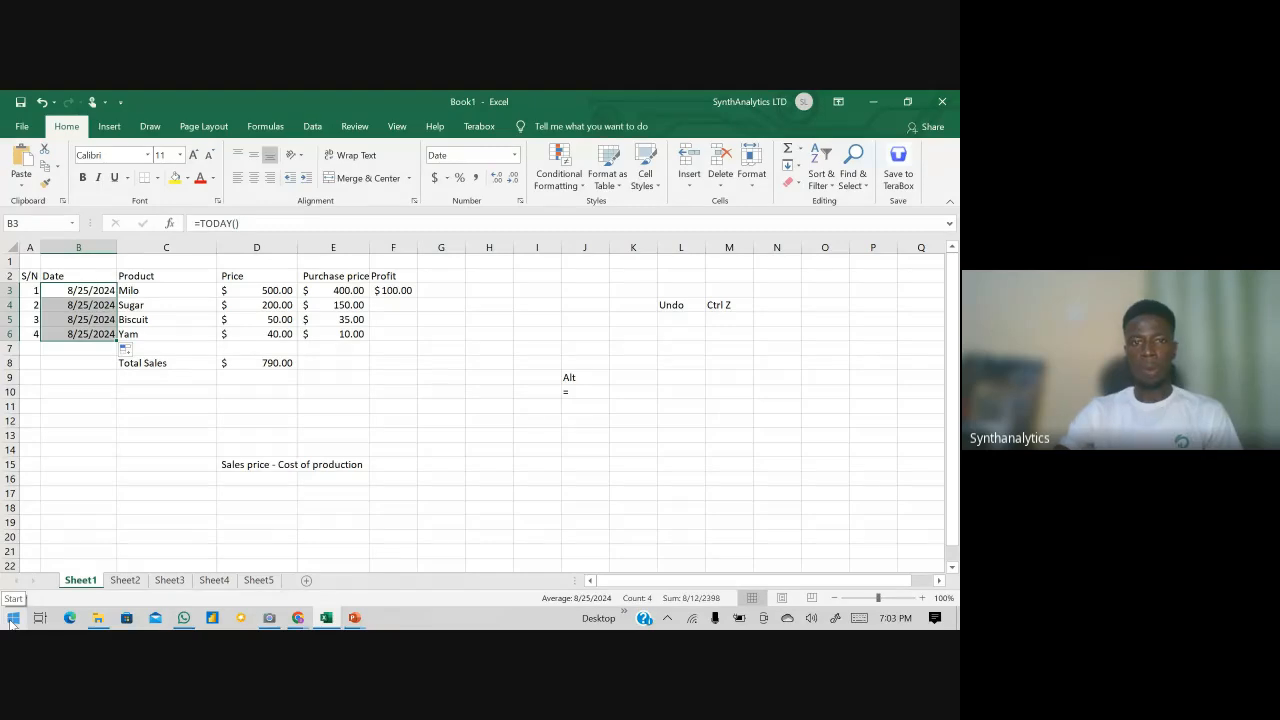
# - Copy Milo's profit formula from F3 down to Yam's row in F6 with the Fill Down command
pyautogui.click(348, 347)
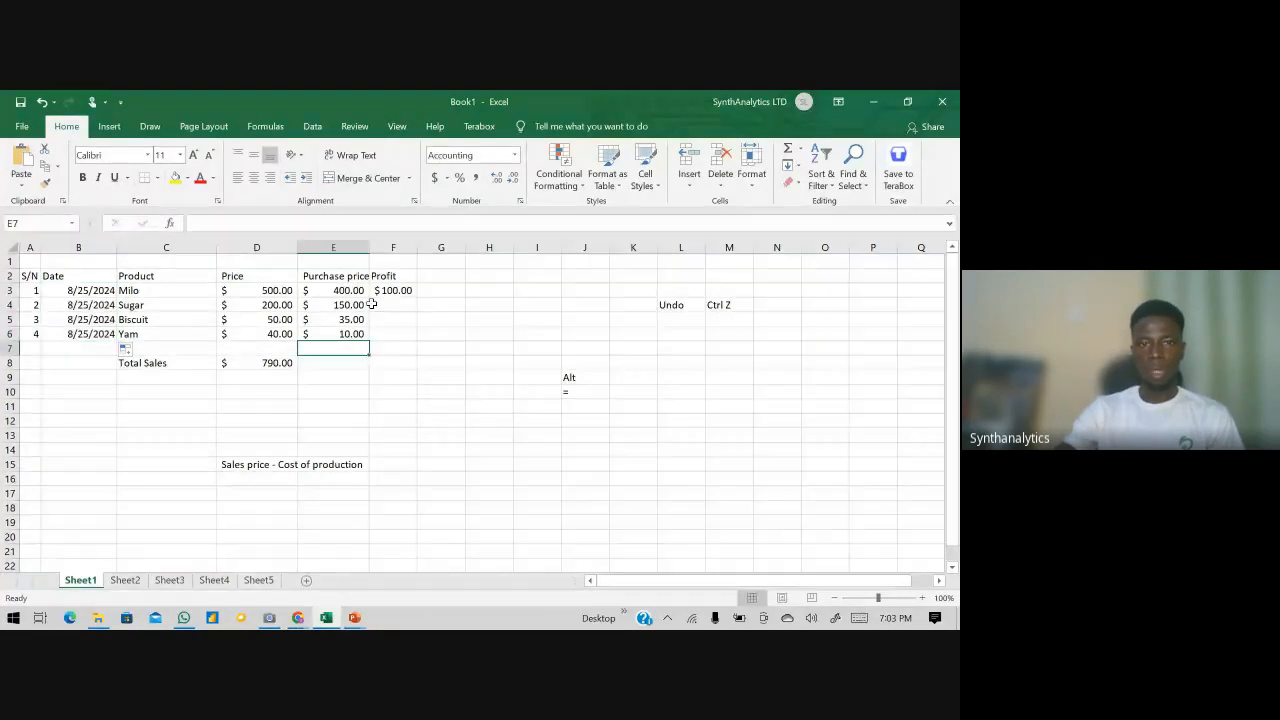
pyautogui.click(392, 288)
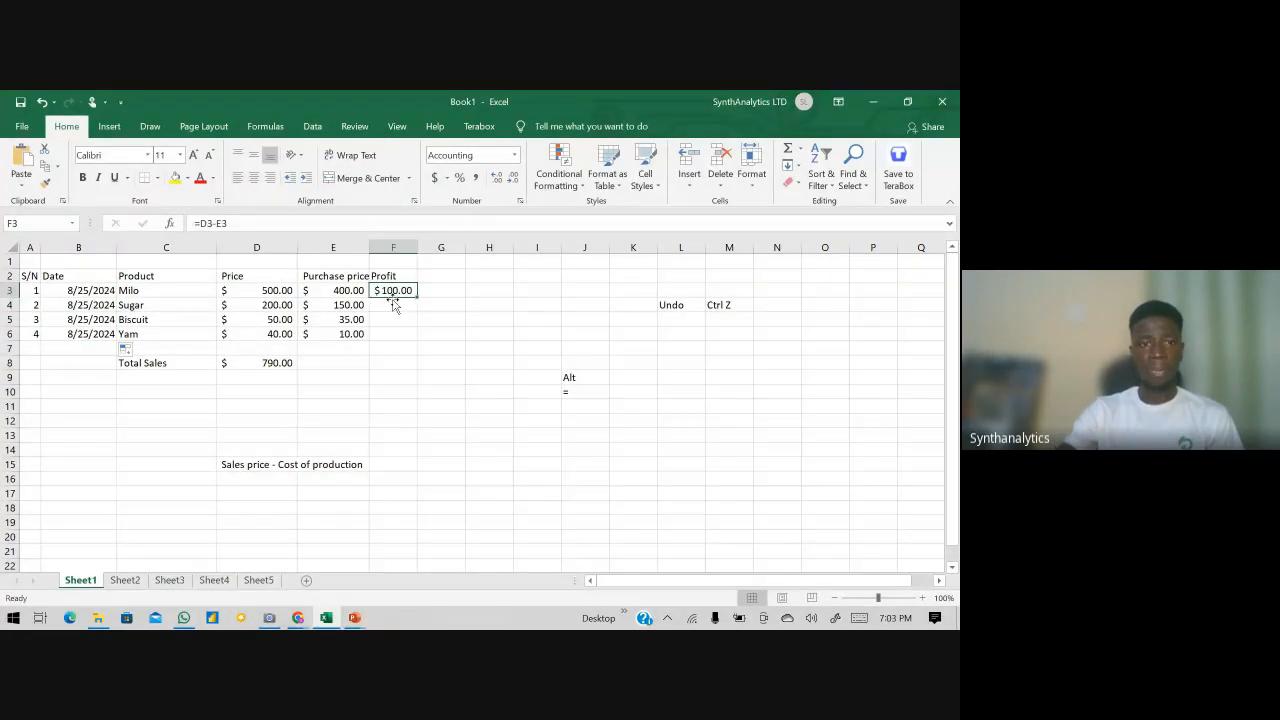
pyautogui.click(388, 304)
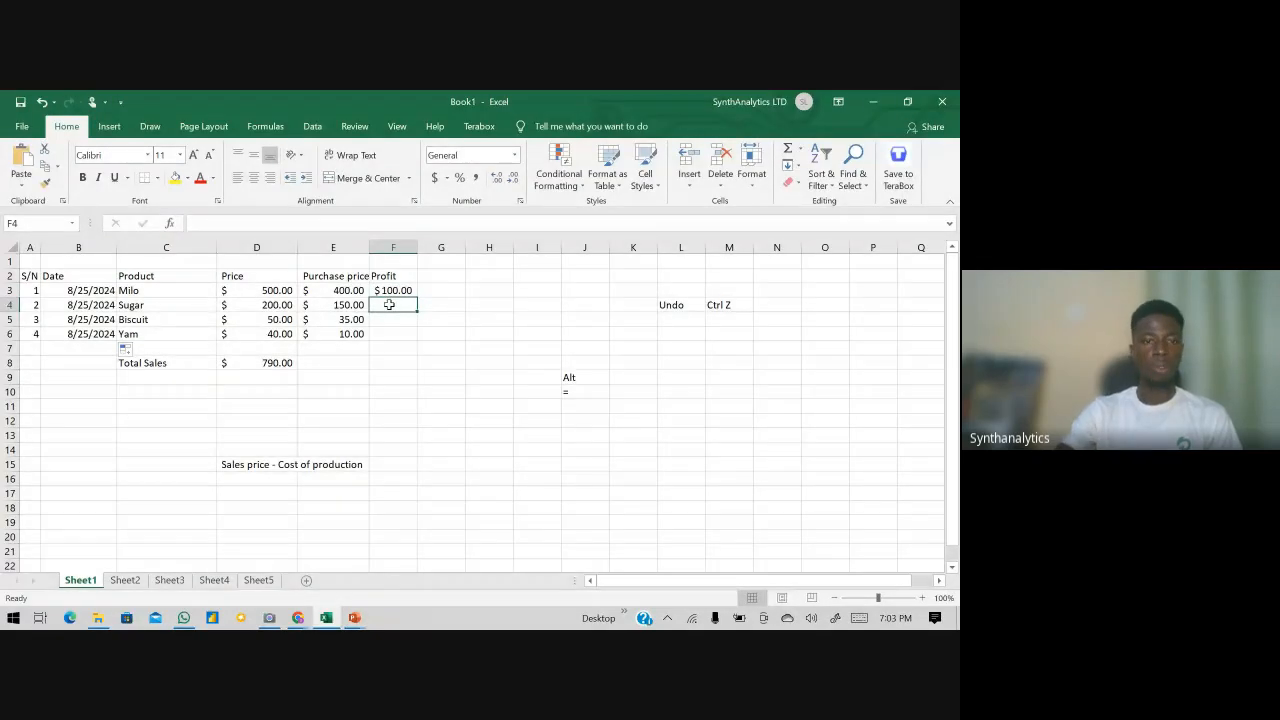
pyautogui.click(379, 290)
pyautogui.moveTo(379, 290); pyautogui.dragTo(381, 336)
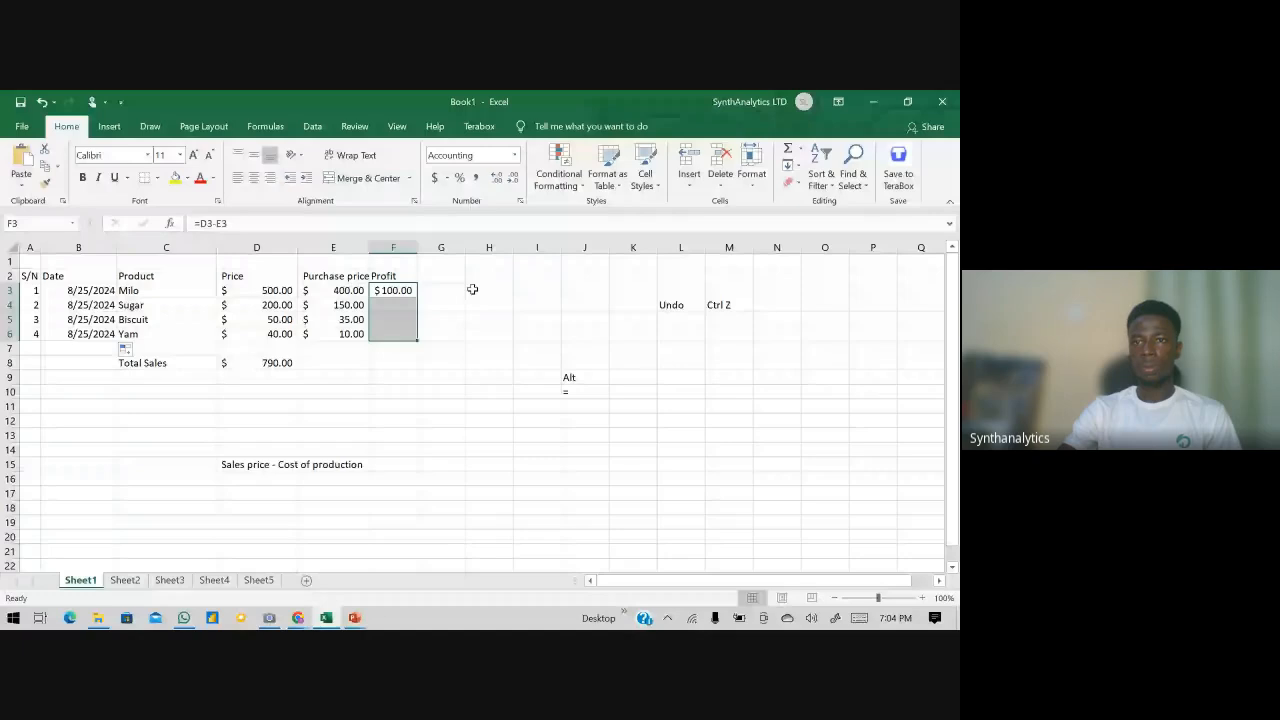
pyautogui.click(789, 165)
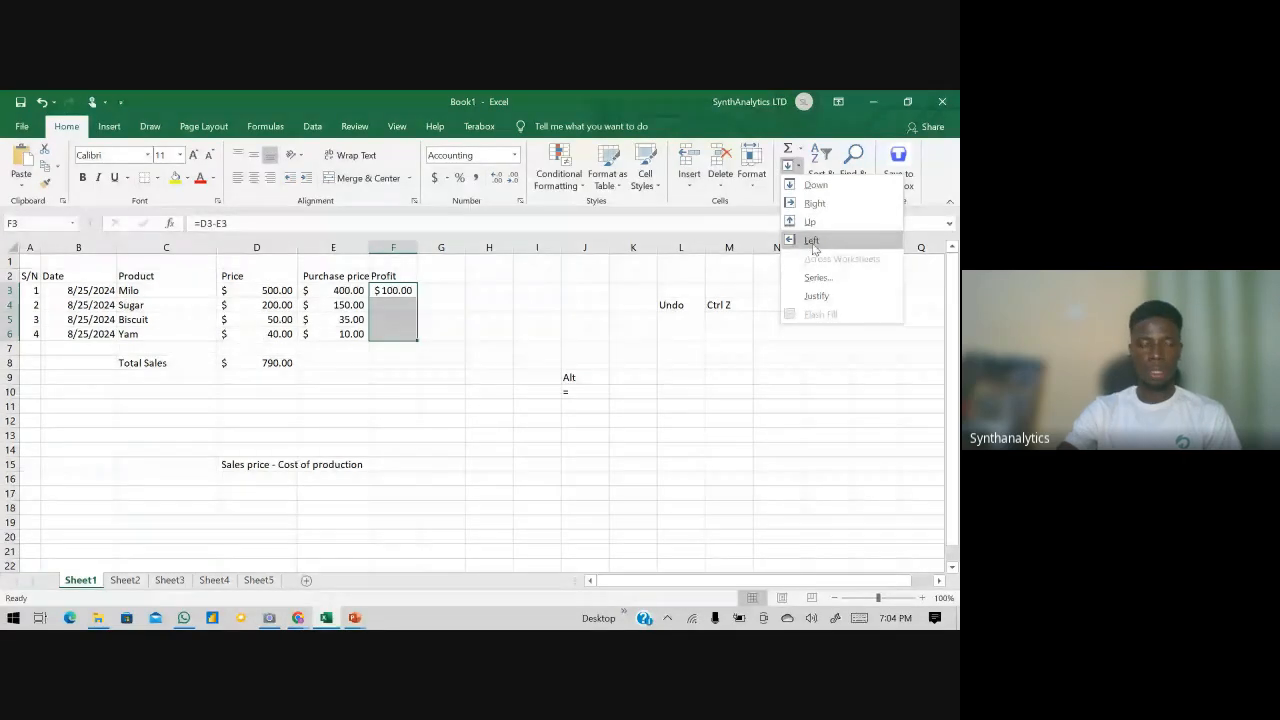
pyautogui.click(812, 184)
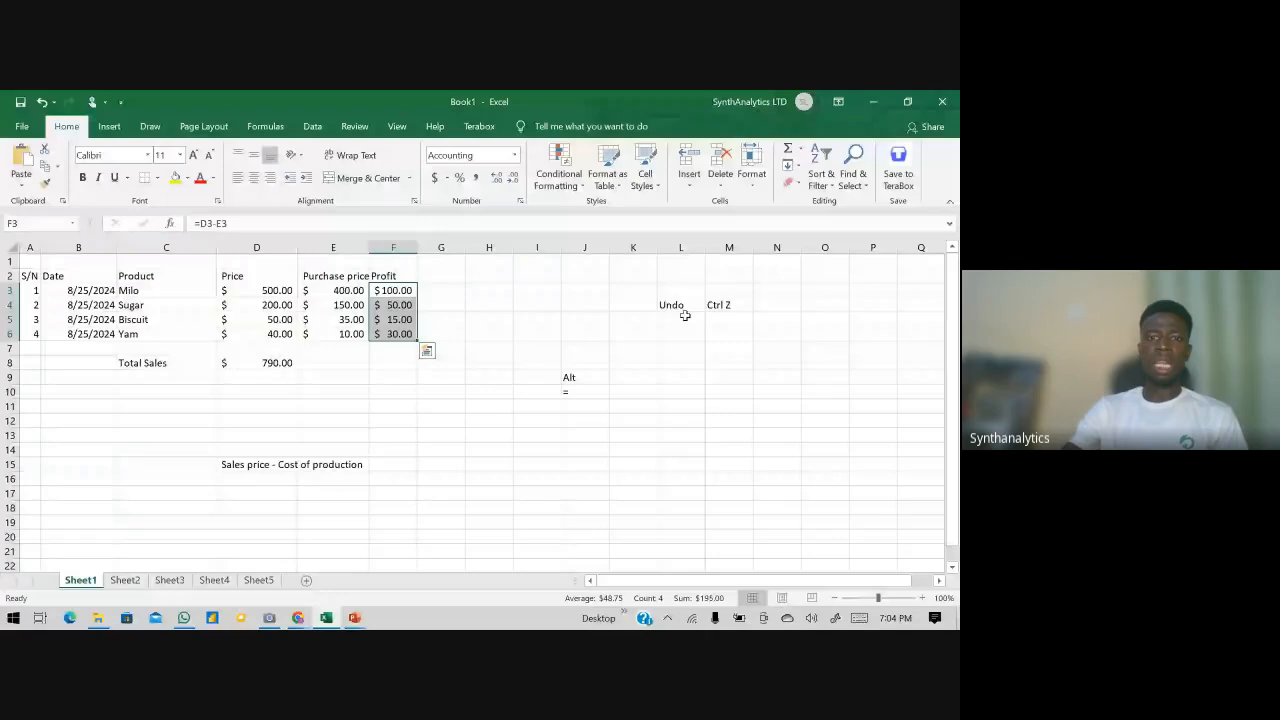
pyautogui.click(461, 387)
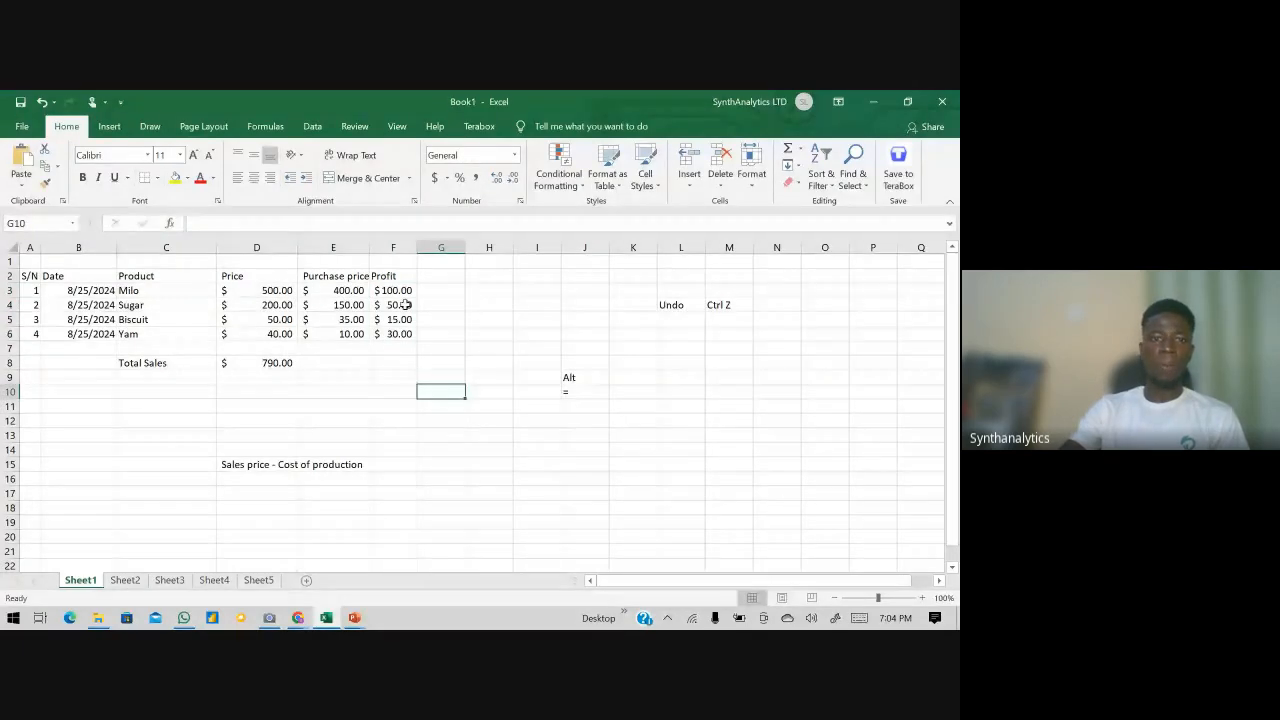
# - Inspect the copied profit formulas for Sugar in F4 and Yam in F6 and their cell references
pyautogui.moveTo(405, 305); pyautogui.dragTo(400, 334)
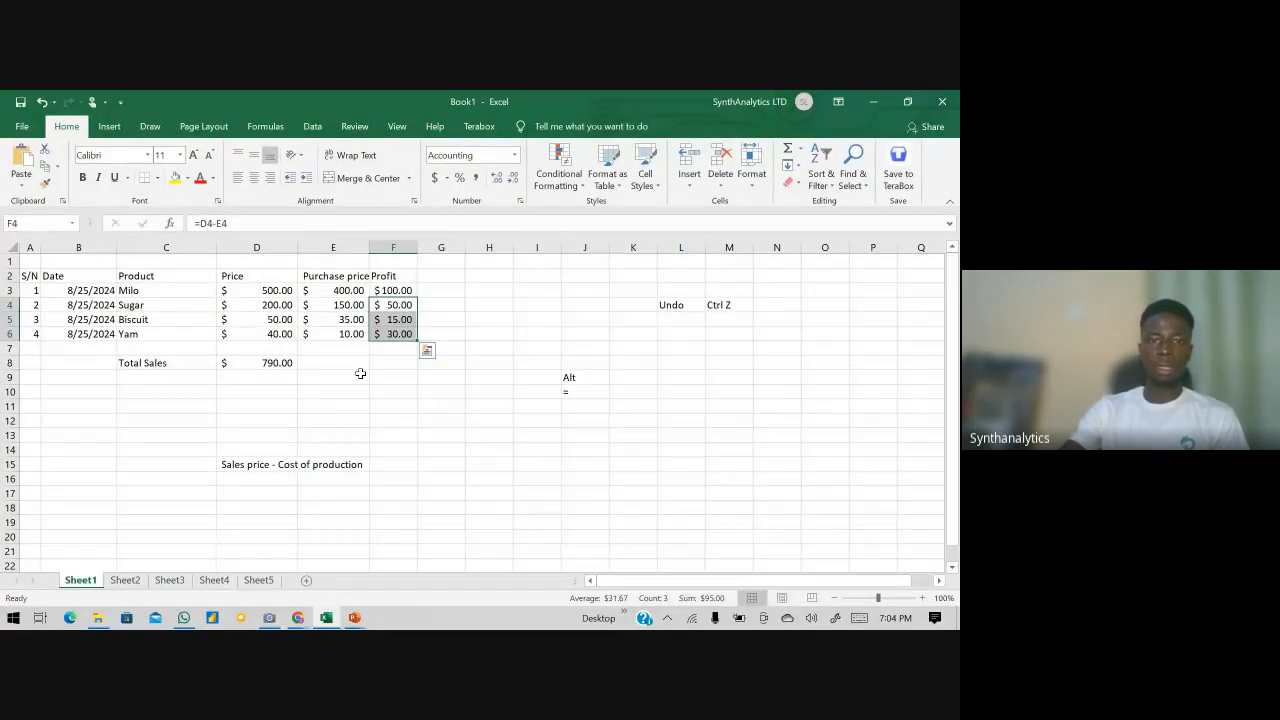
pyautogui.doubleClick(393, 305)
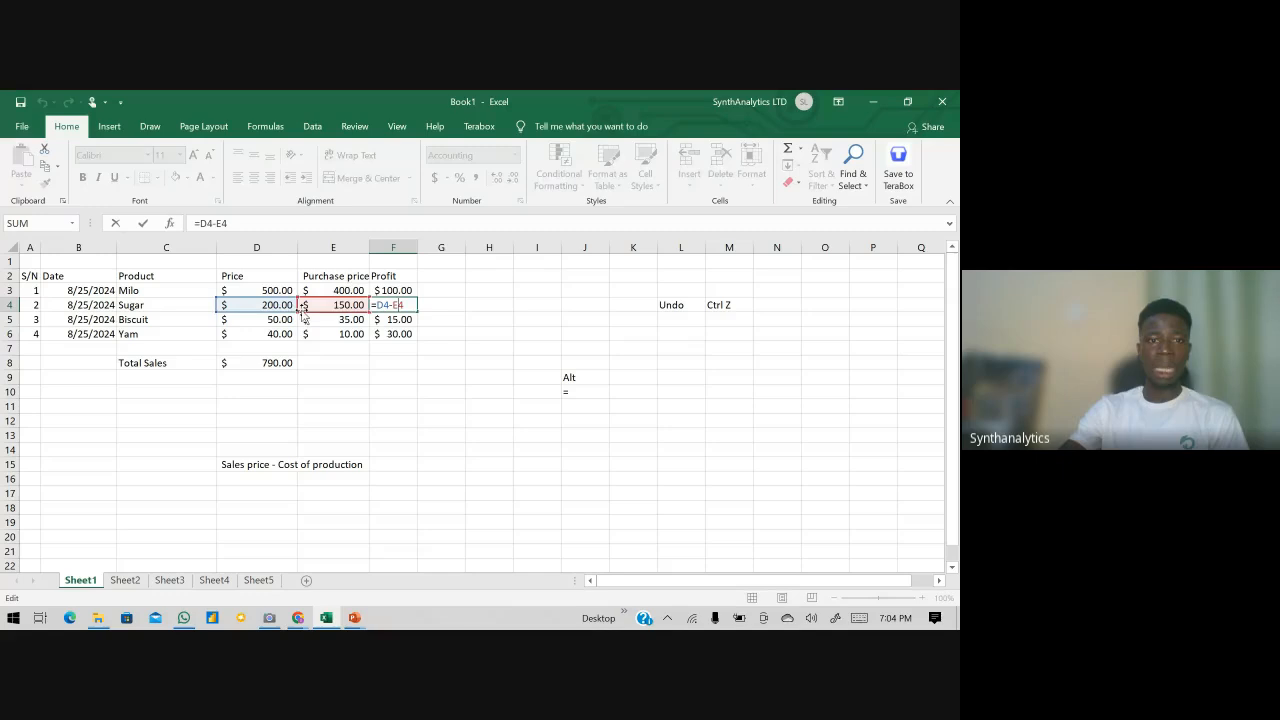
pyautogui.press('Return')
pyautogui.doubleClick(399, 336)
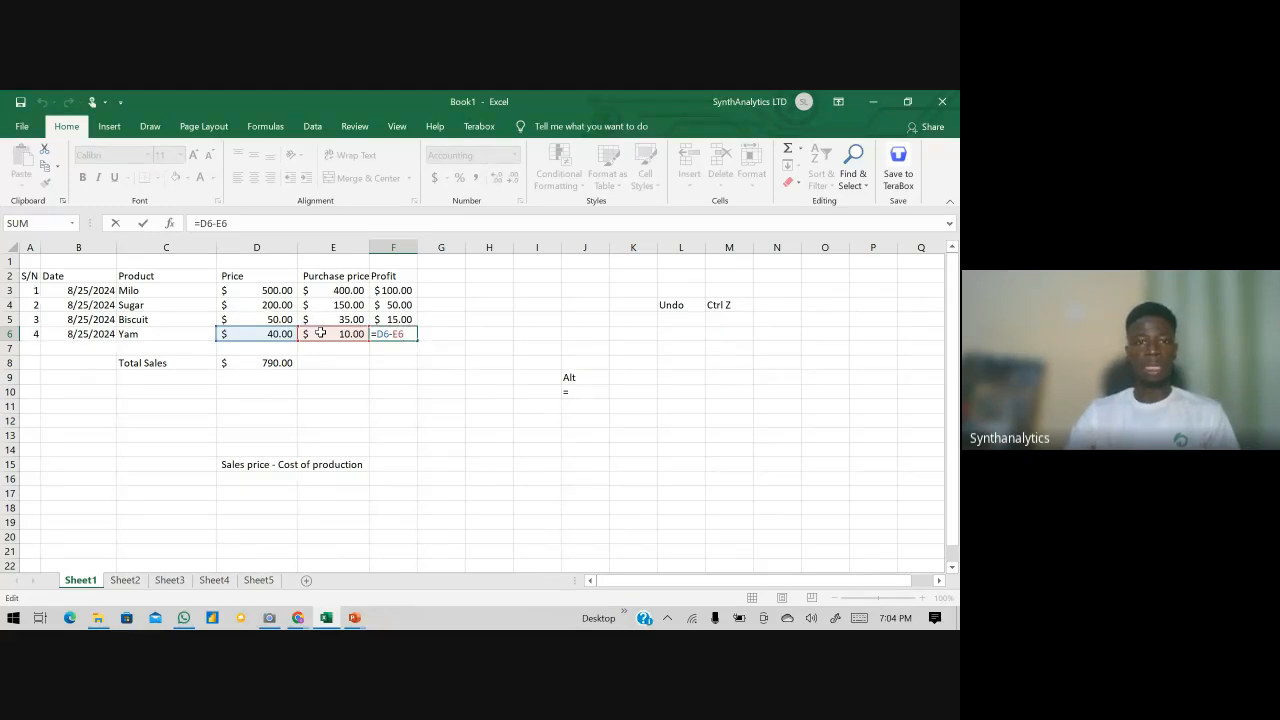
pyautogui.press('Return')
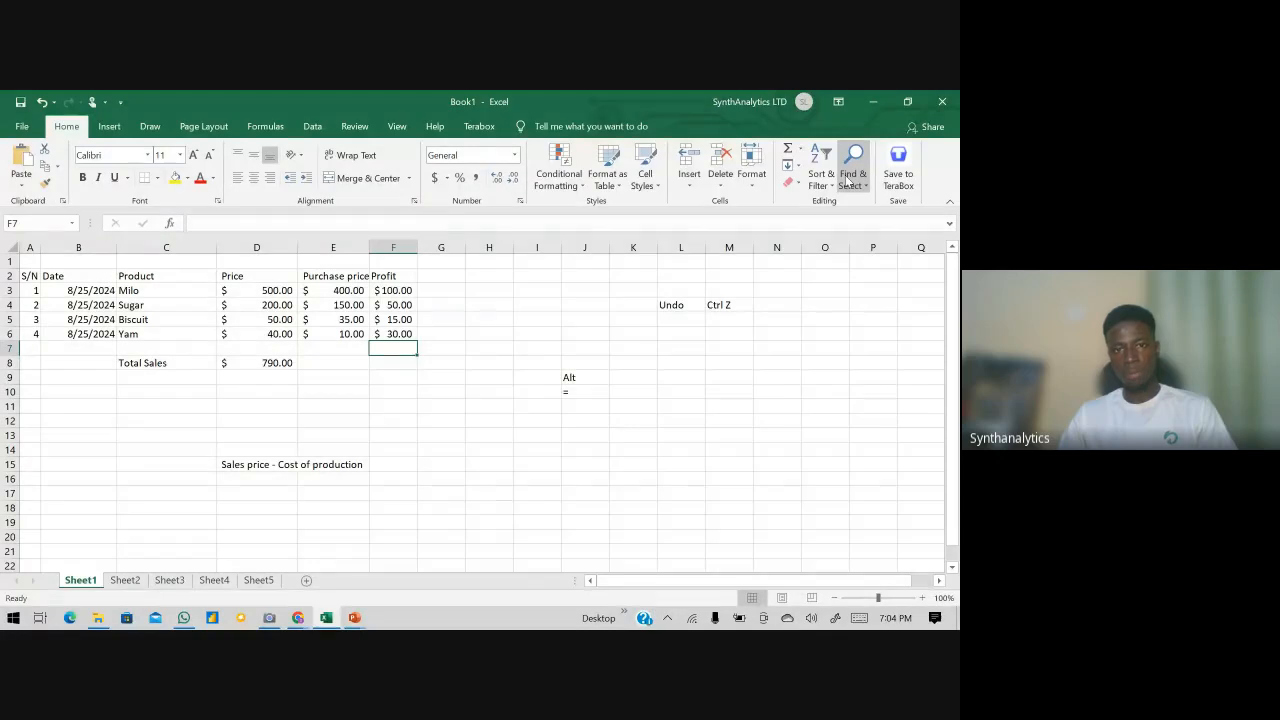
# - Undo the profit fill in F4:F6 and fill the F3 formula down through F6 again
pyautogui.hotkey('ctrl', 'z')
pyautogui.hotkey('ctrl', 'z')
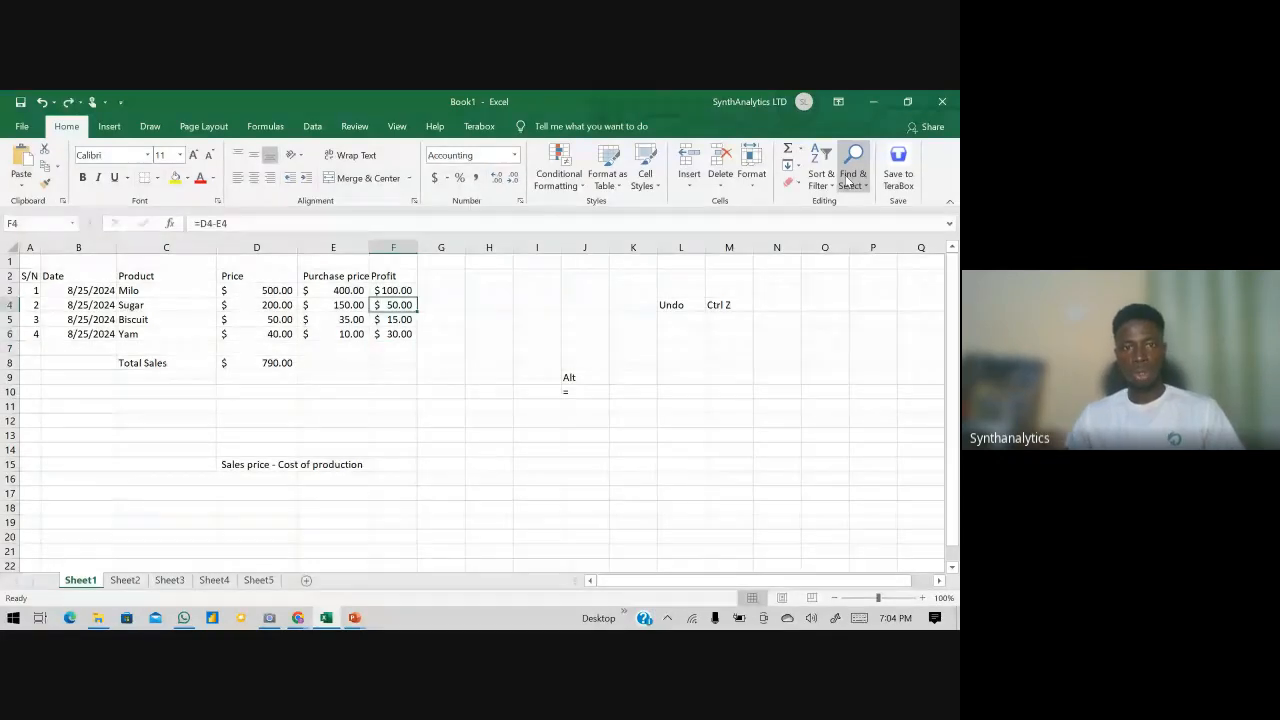
pyautogui.hotkey('ctrl', 'z')
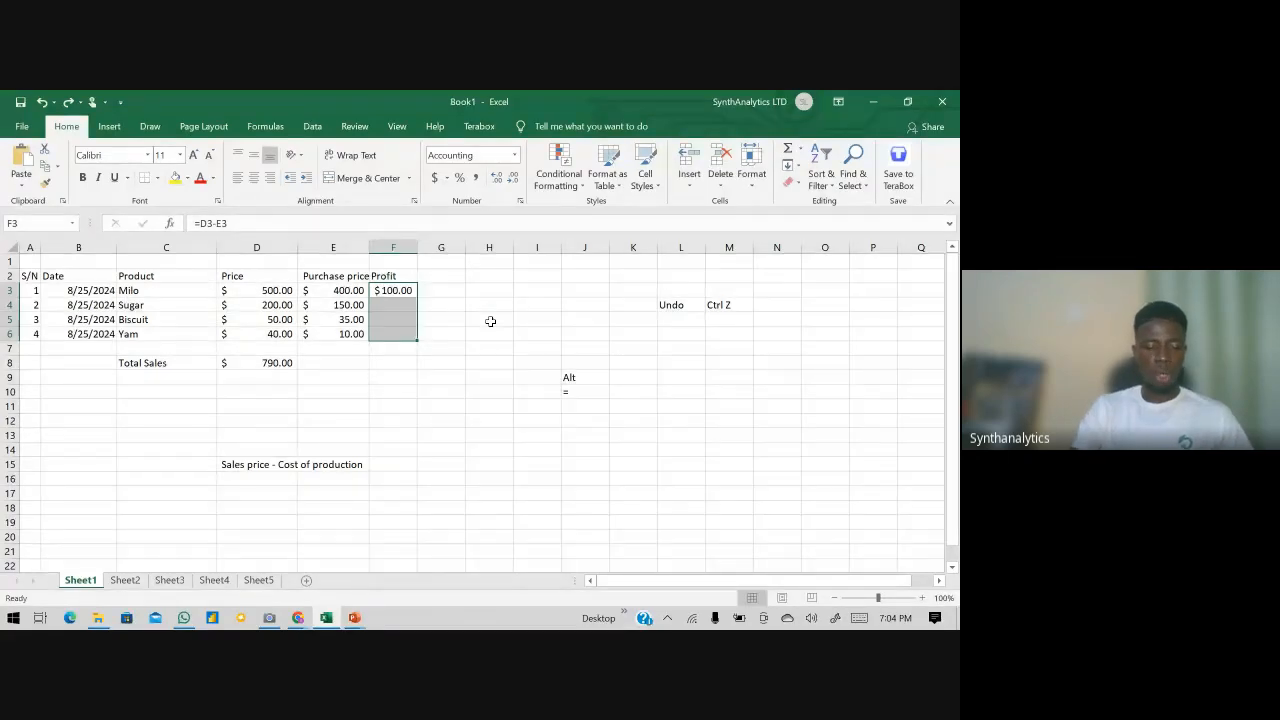
pyautogui.hotkey('ctrl', 'd')
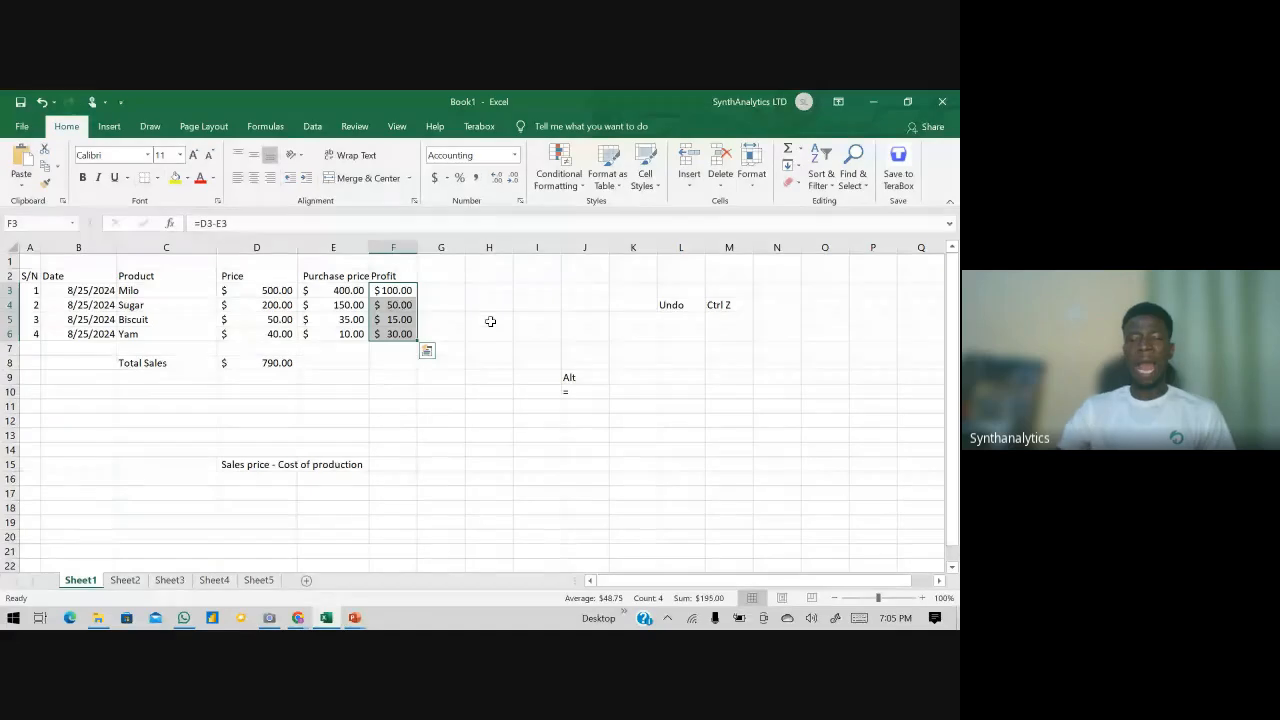
pyautogui.click(444, 292)
pyautogui.click(424, 306)
pyautogui.write('=')
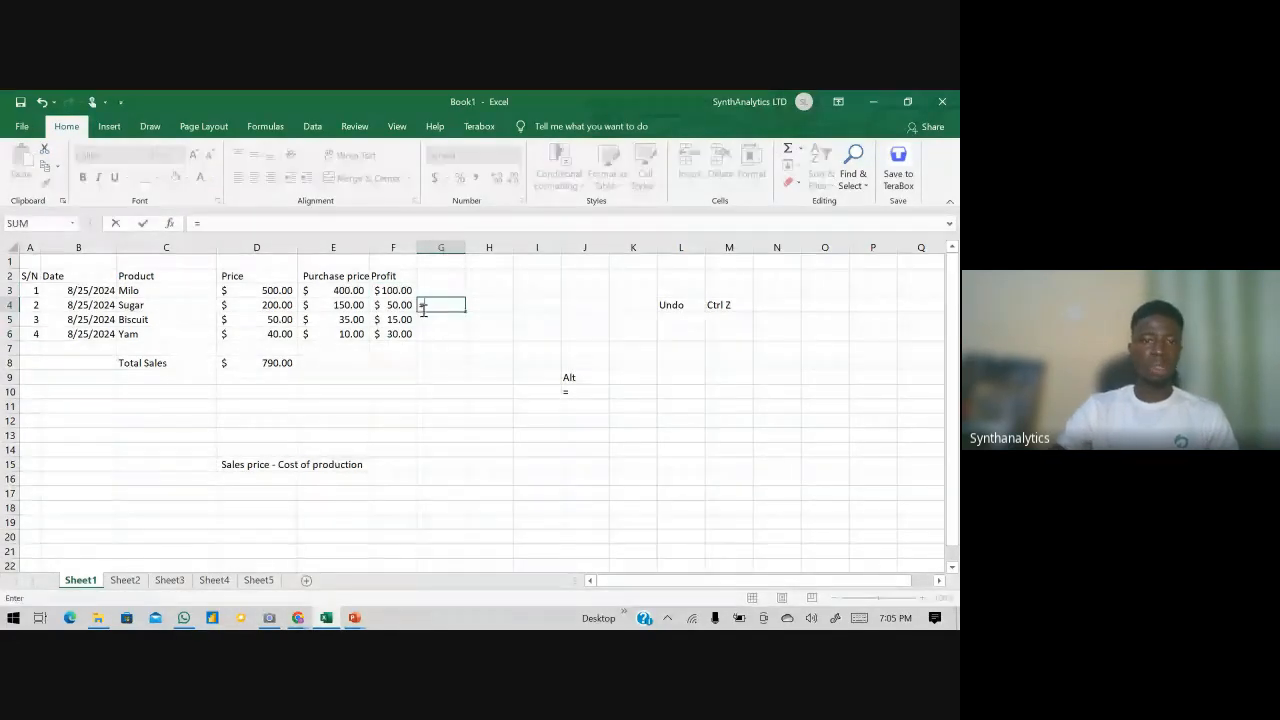
pyautogui.press('BackSpace')
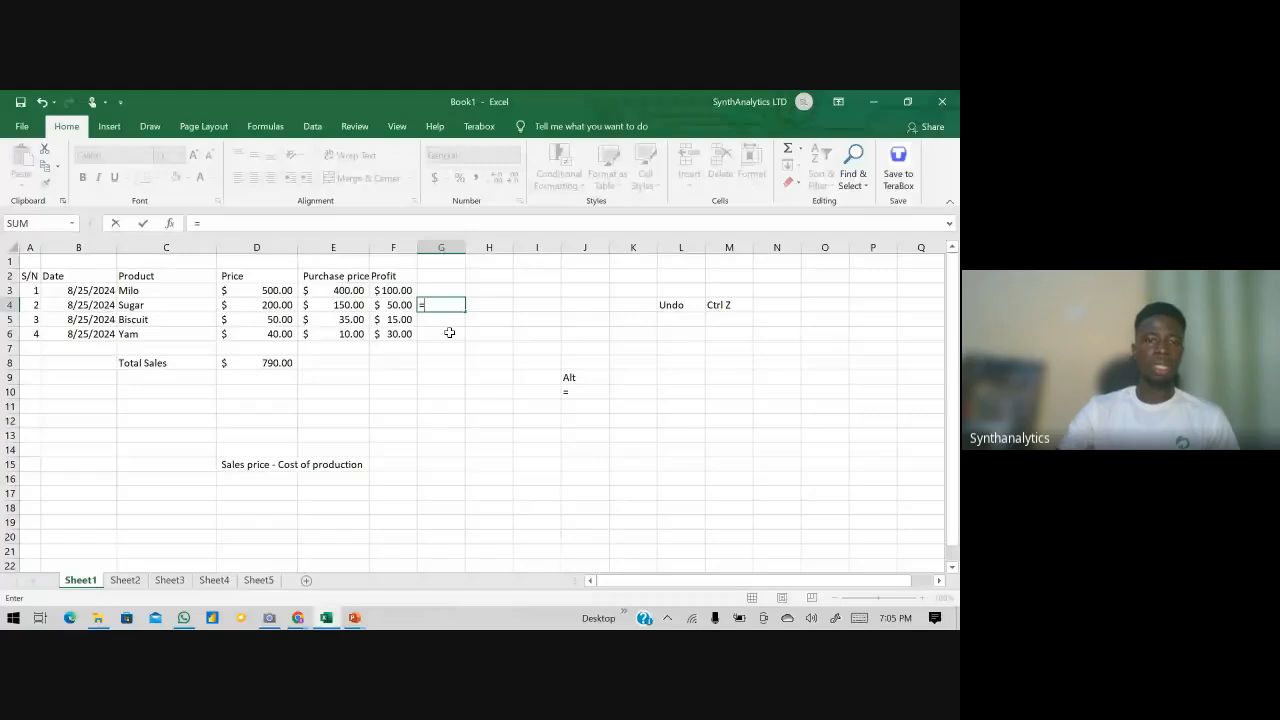
pyautogui.press('Escape')
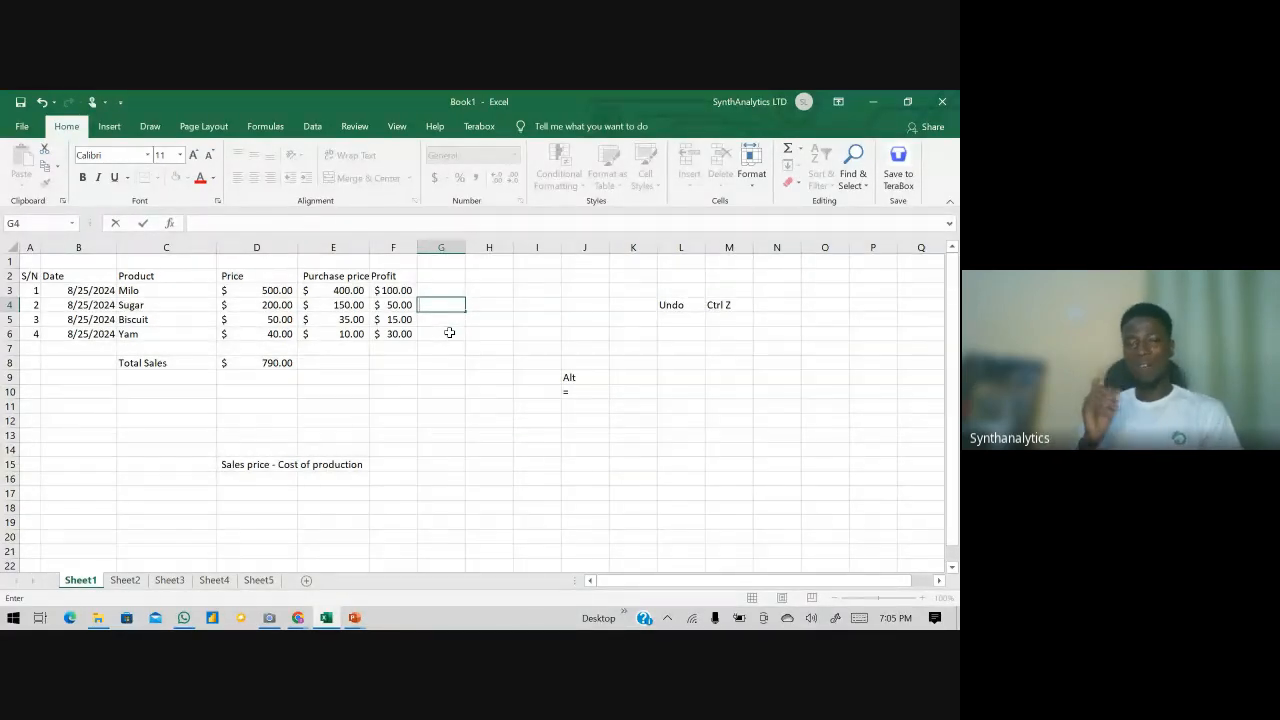
pyautogui.press('Return')
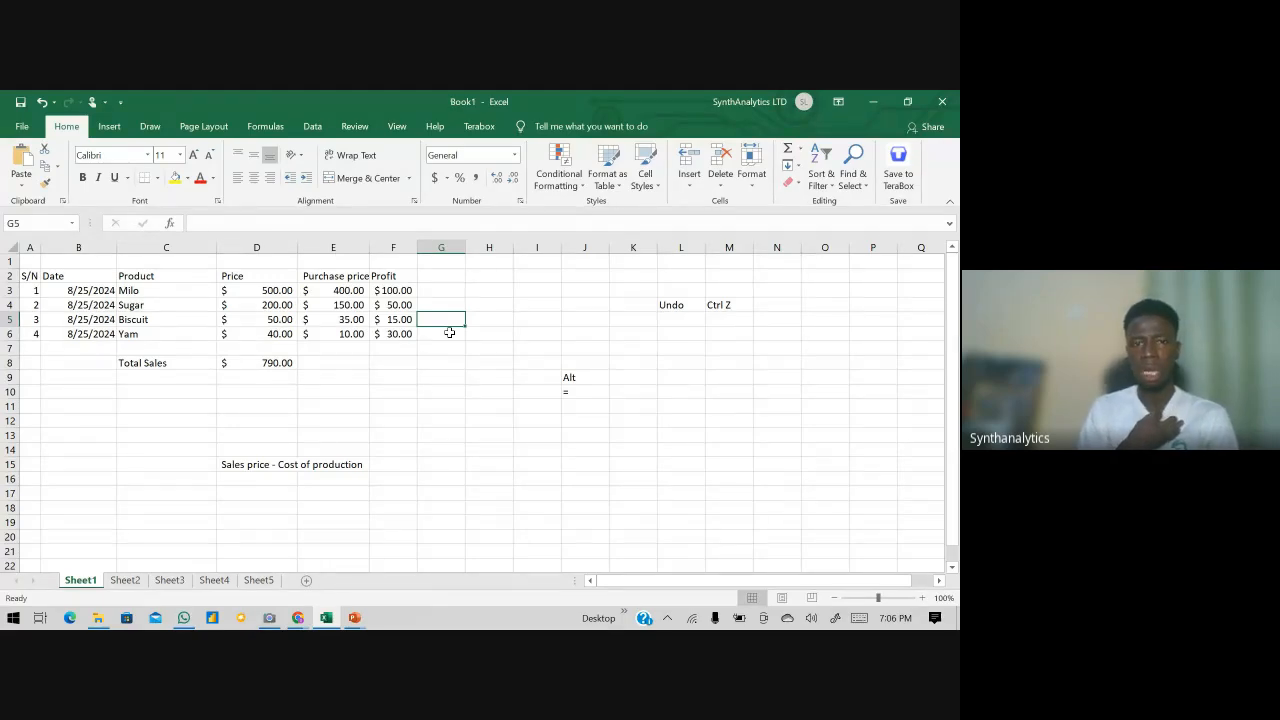
pyautogui.click(449, 287)
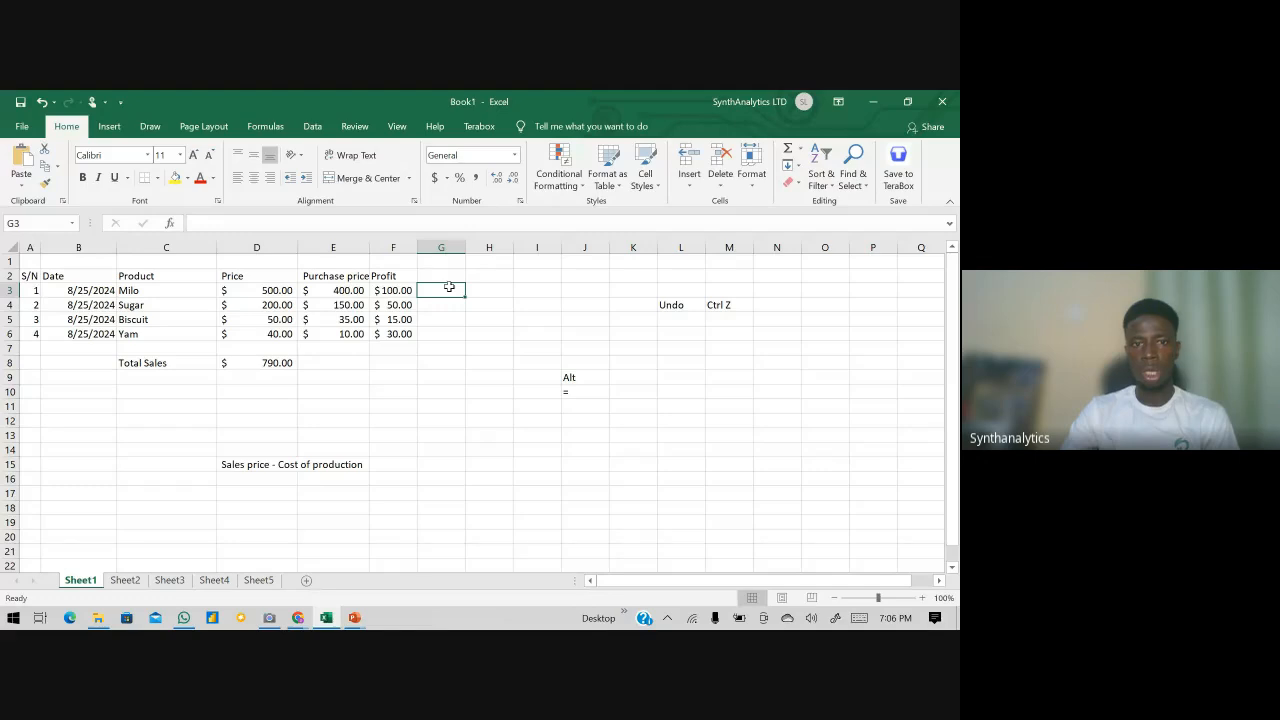
pyautogui.write('=')
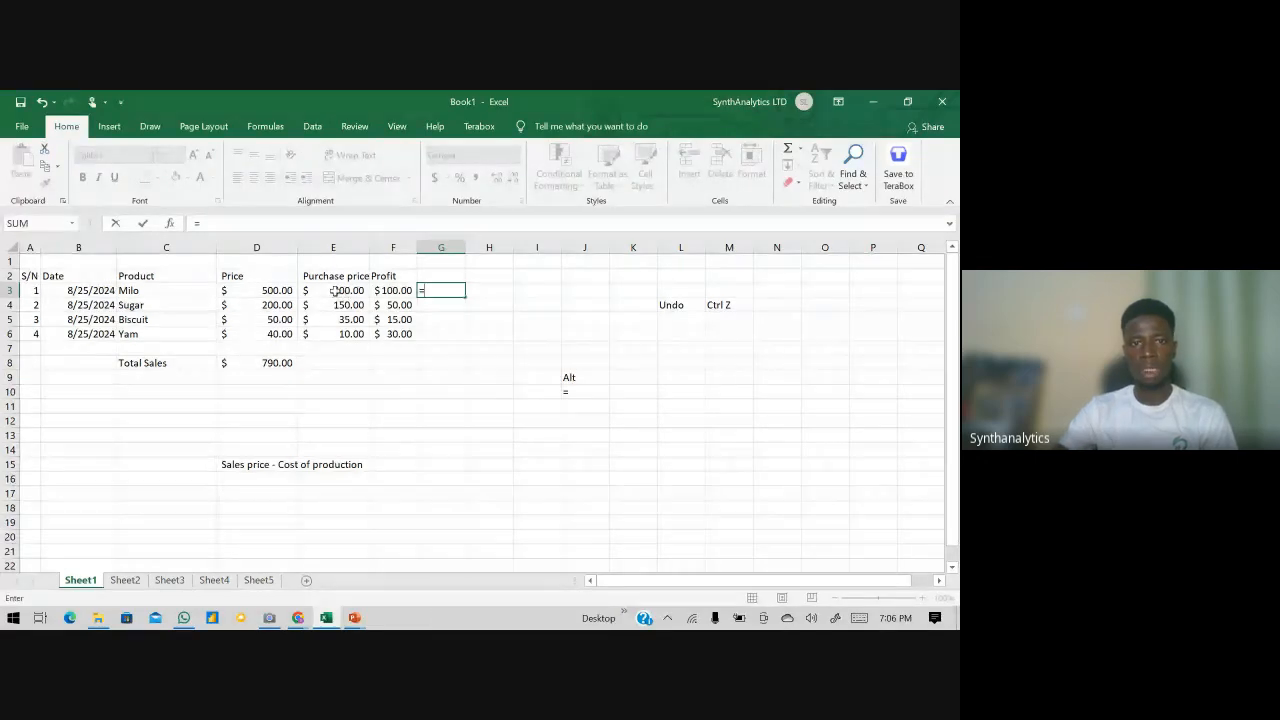
pyautogui.press('BackSpace')
pyautogui.press('Escape')
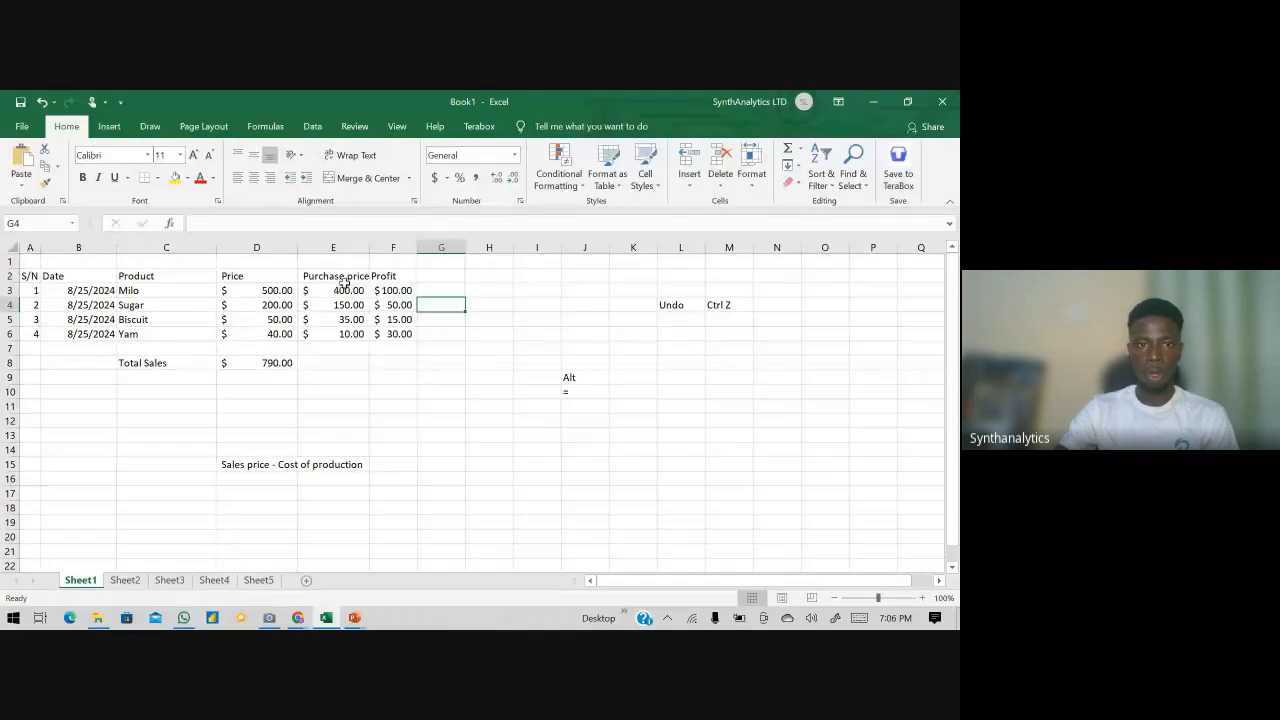
# - Replace the header in E2 with "Cost of Productio" and widen column E to fit the text
pyautogui.click(343, 276)
pyautogui.write('Cos')
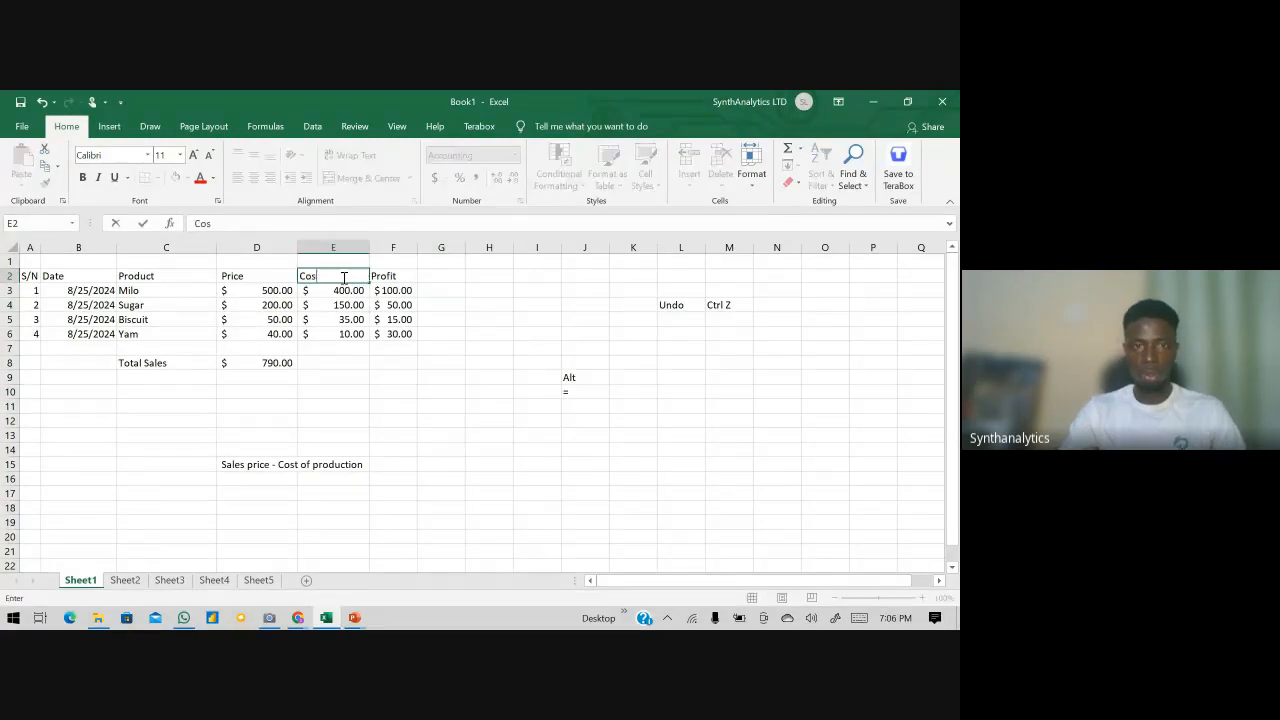
pyautogui.write('t of Prodc')
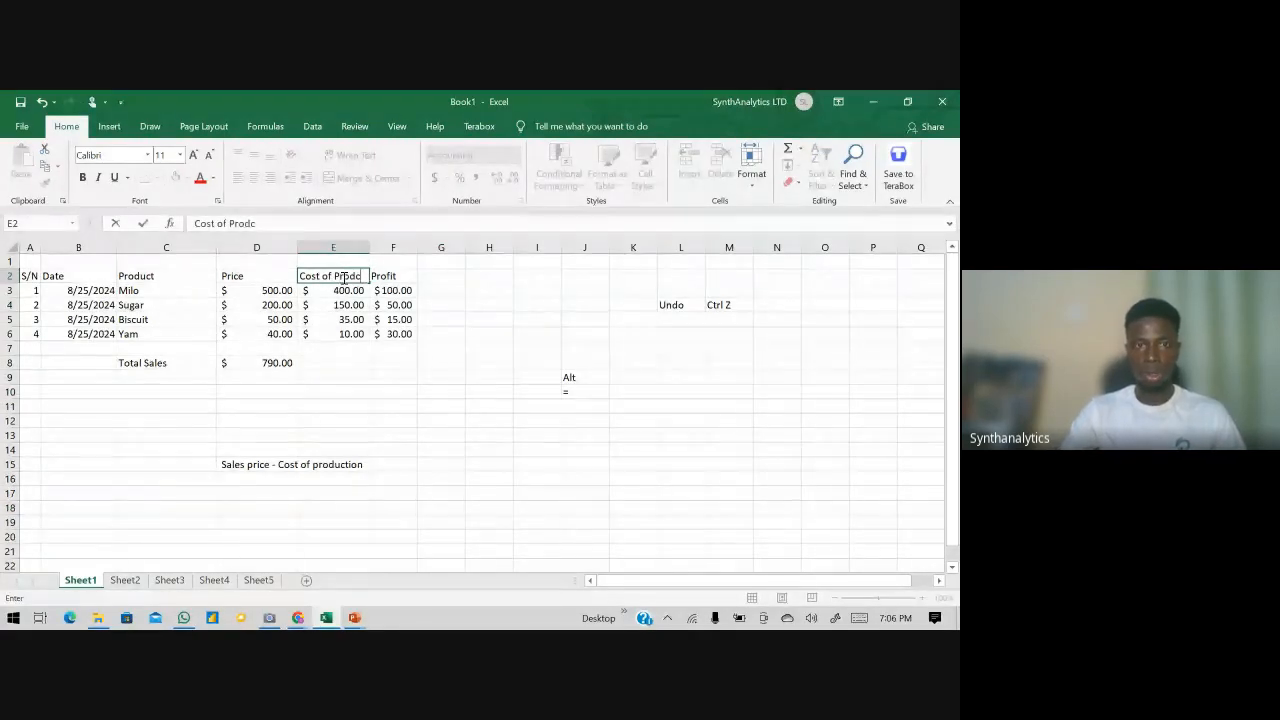
pyautogui.press('BackSpace')
pyautogui.write('uctio')
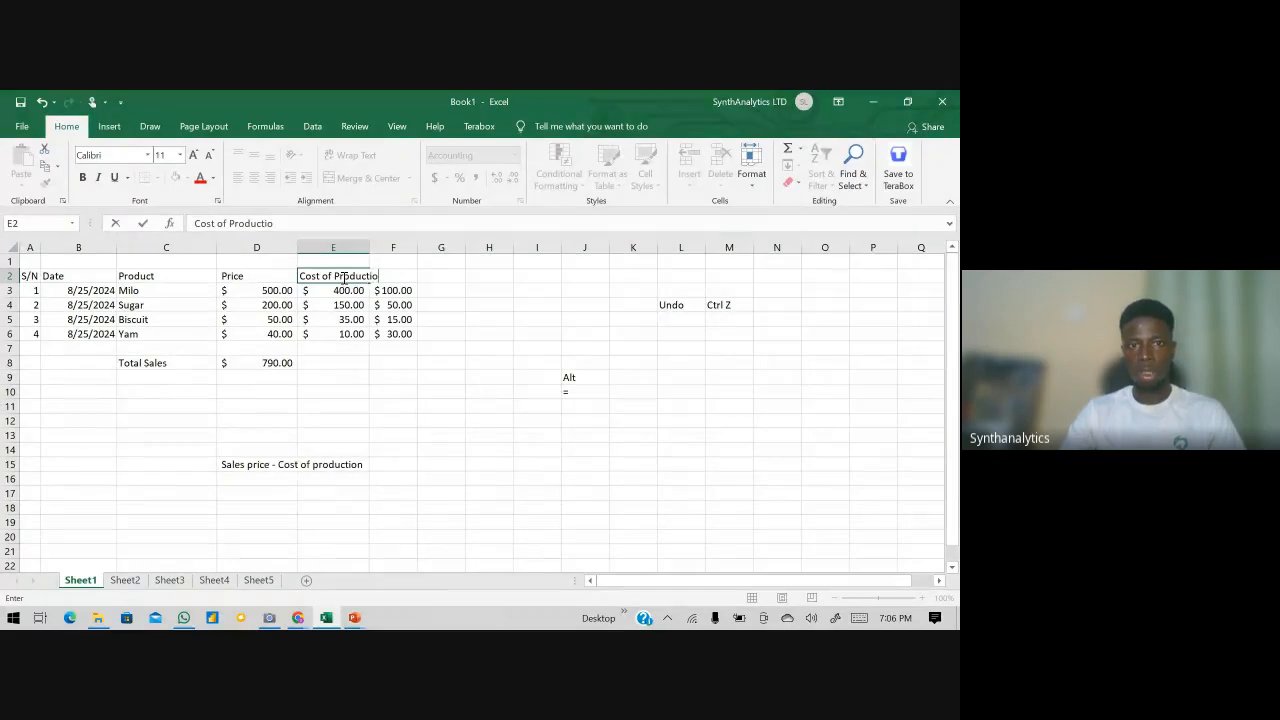
pyautogui.press('Return')
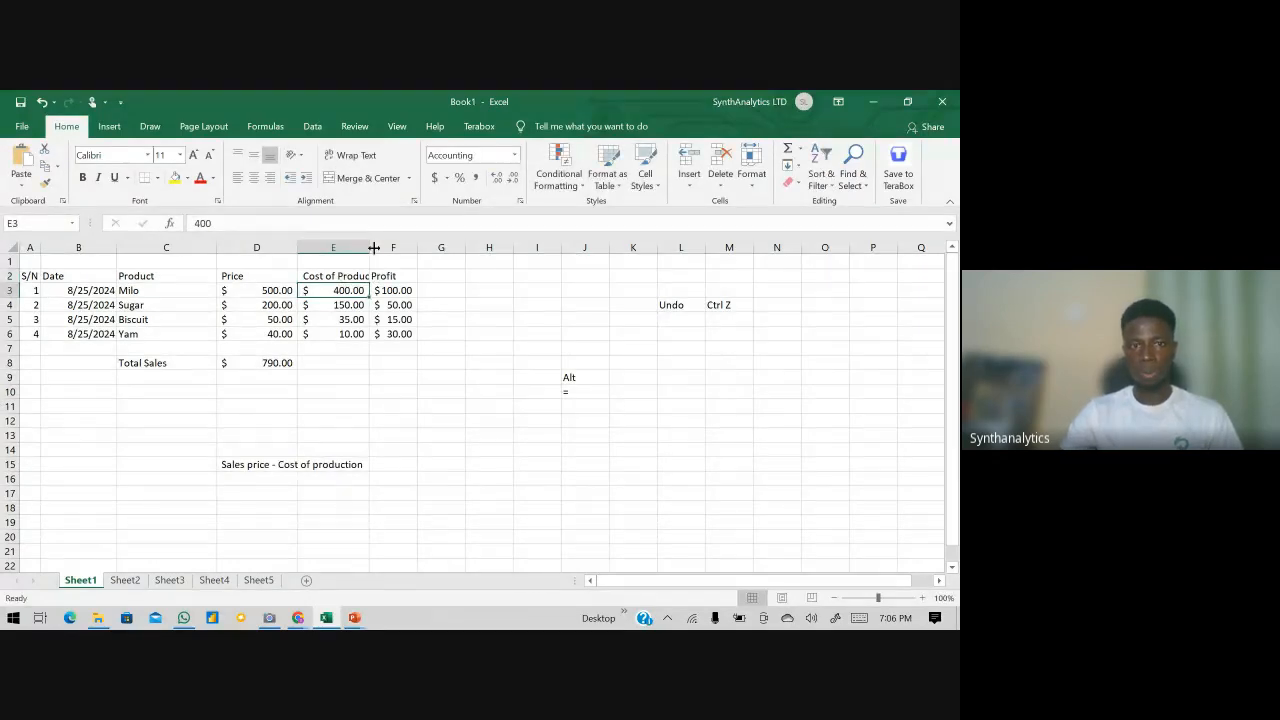
pyautogui.moveTo(372, 247); pyautogui.dragTo(388, 247)
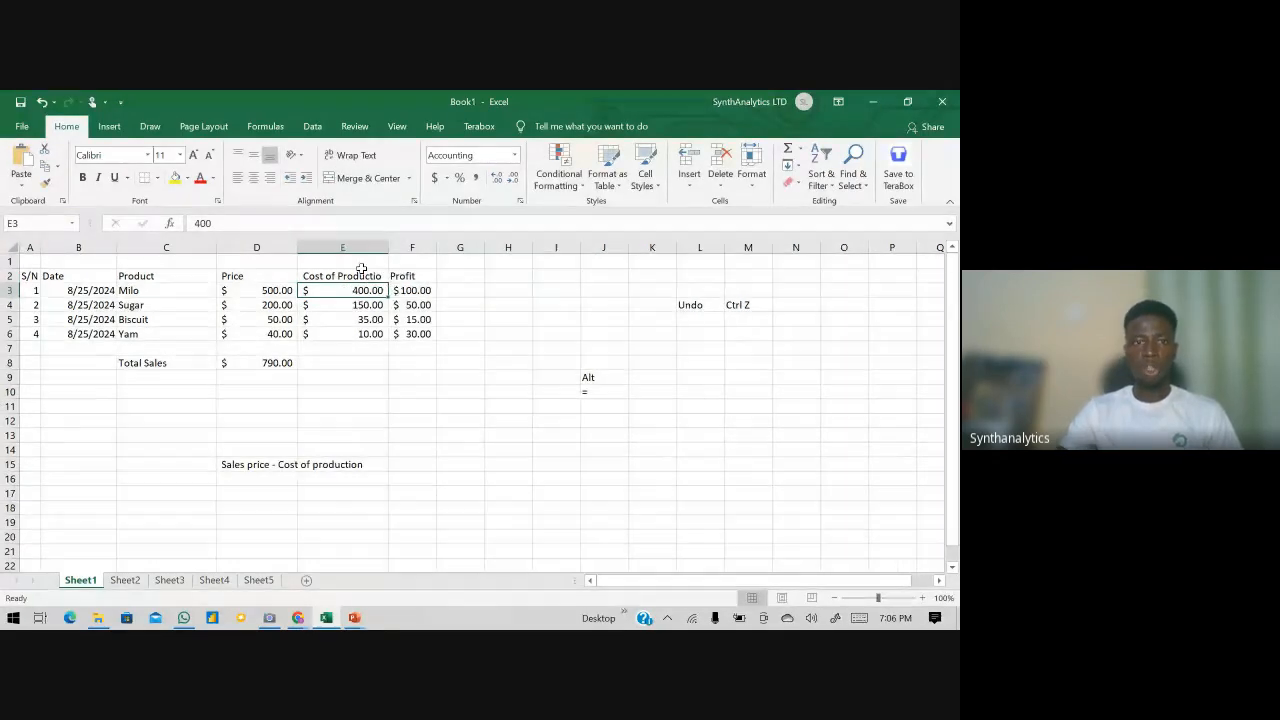
pyautogui.click(354, 245)
pyautogui.click(277, 293)
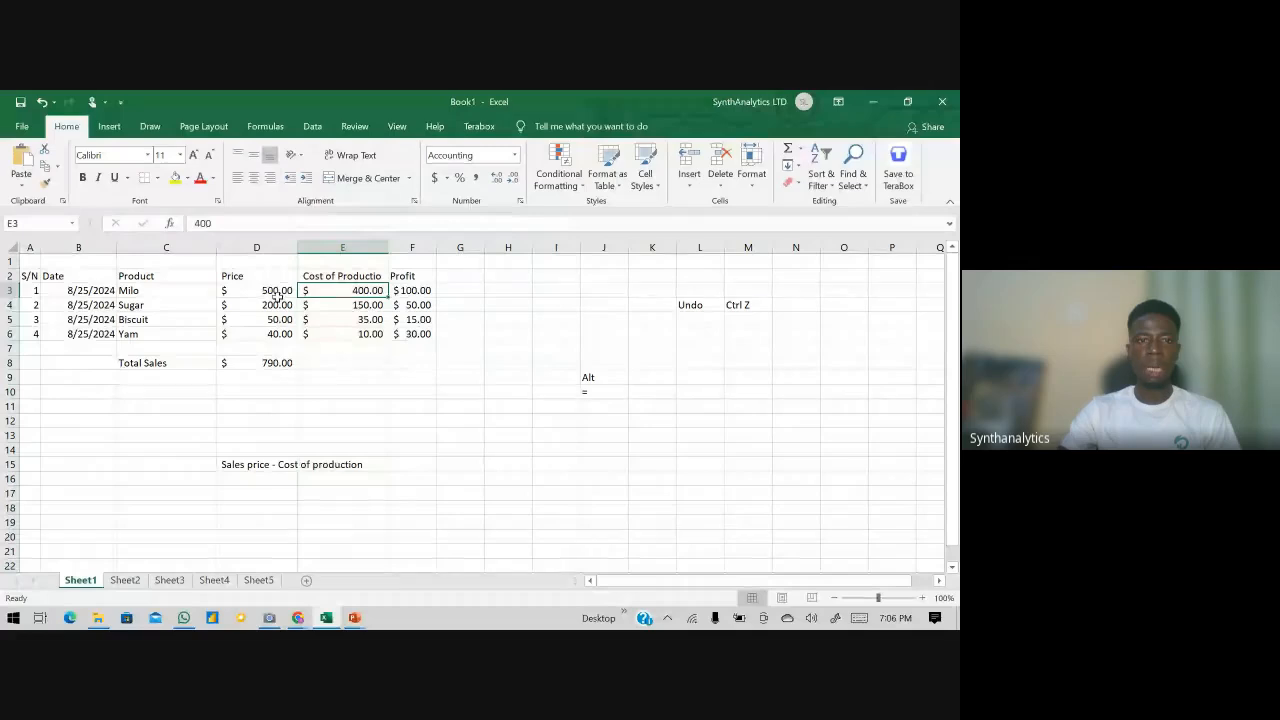
pyautogui.click(335, 317)
pyautogui.click(280, 321)
pyautogui.click(473, 465)
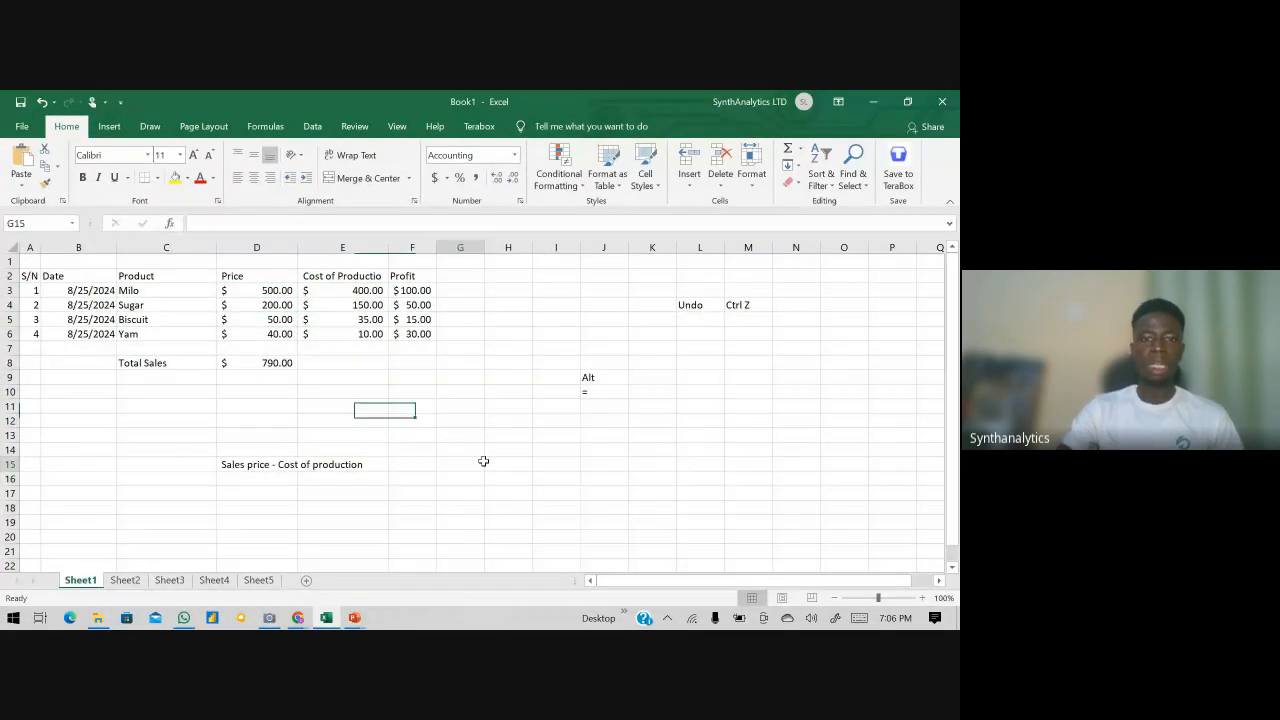
# - Write the bracketed text "(sales price - Cost of production)" in cell H15 as the start of the percentage profit formula note
pyautogui.click(509, 458)
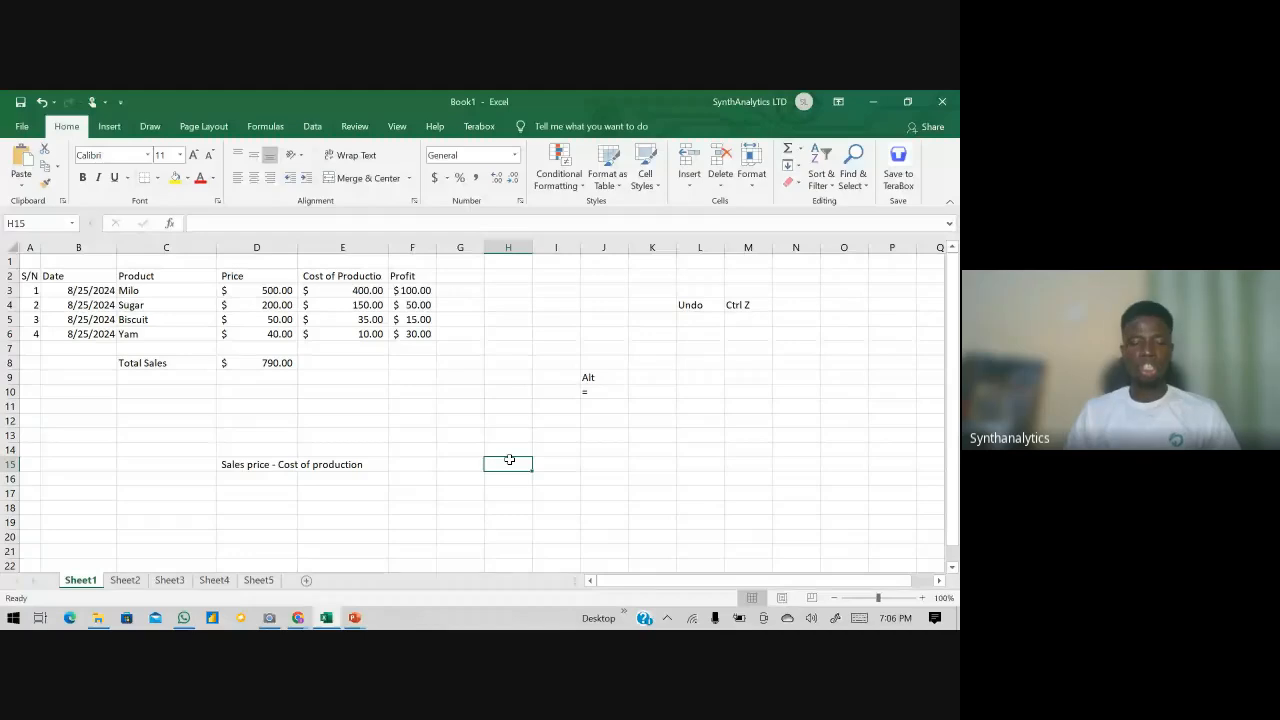
pyautogui.write('New')
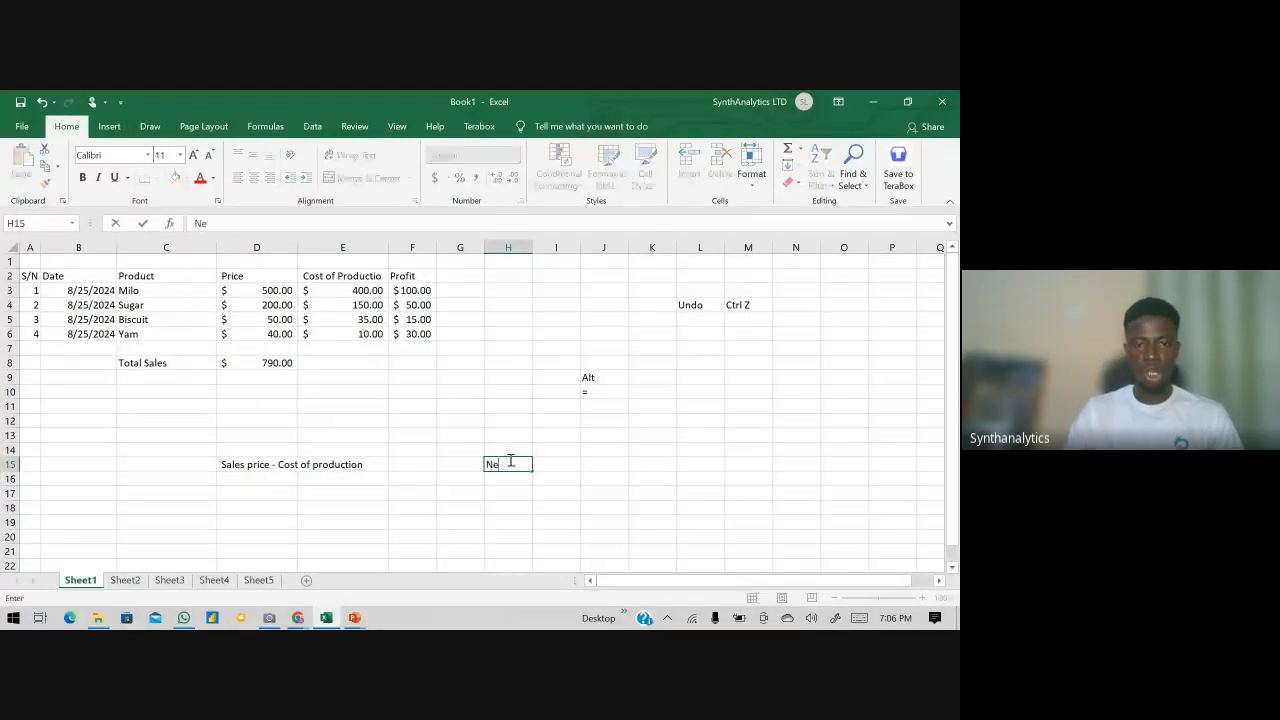
pyautogui.press('BackSpace')
pyautogui.press('BackSpace')
pyautogui.press('BackSpace')
pyautogui.write('sales price -')
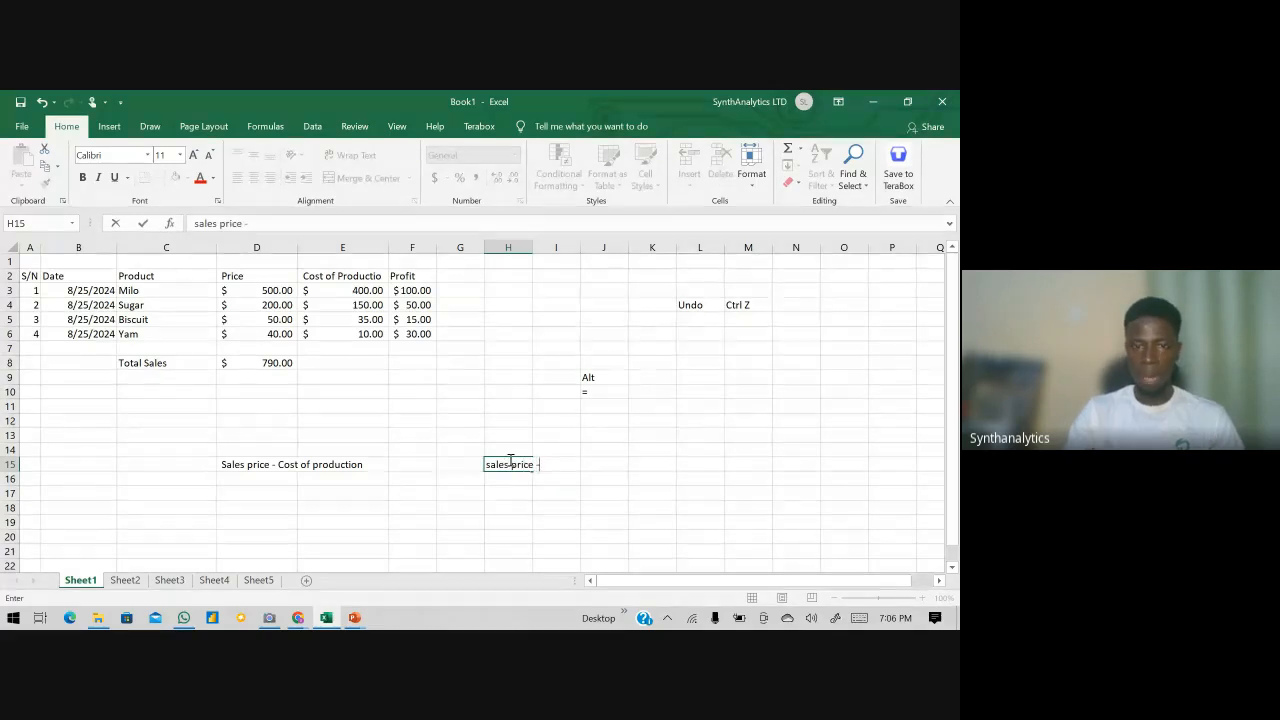
pyautogui.write(' Cost')
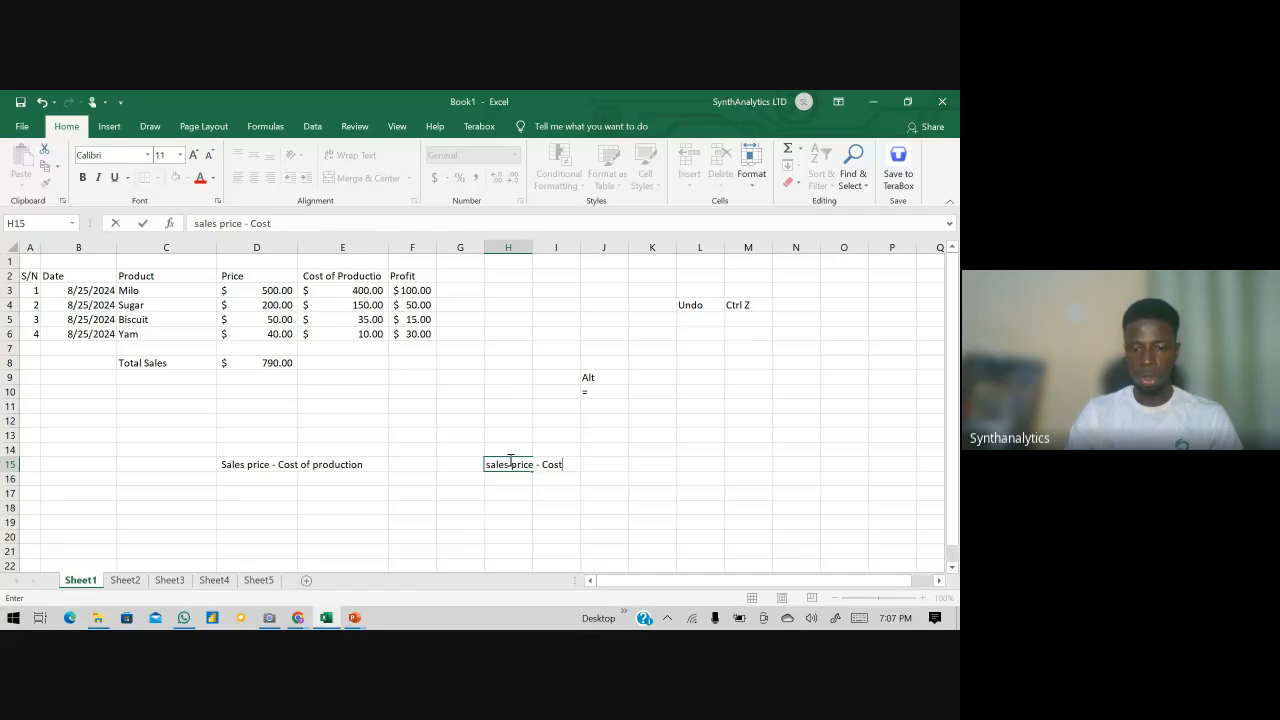
pyautogui.write(' of pr')
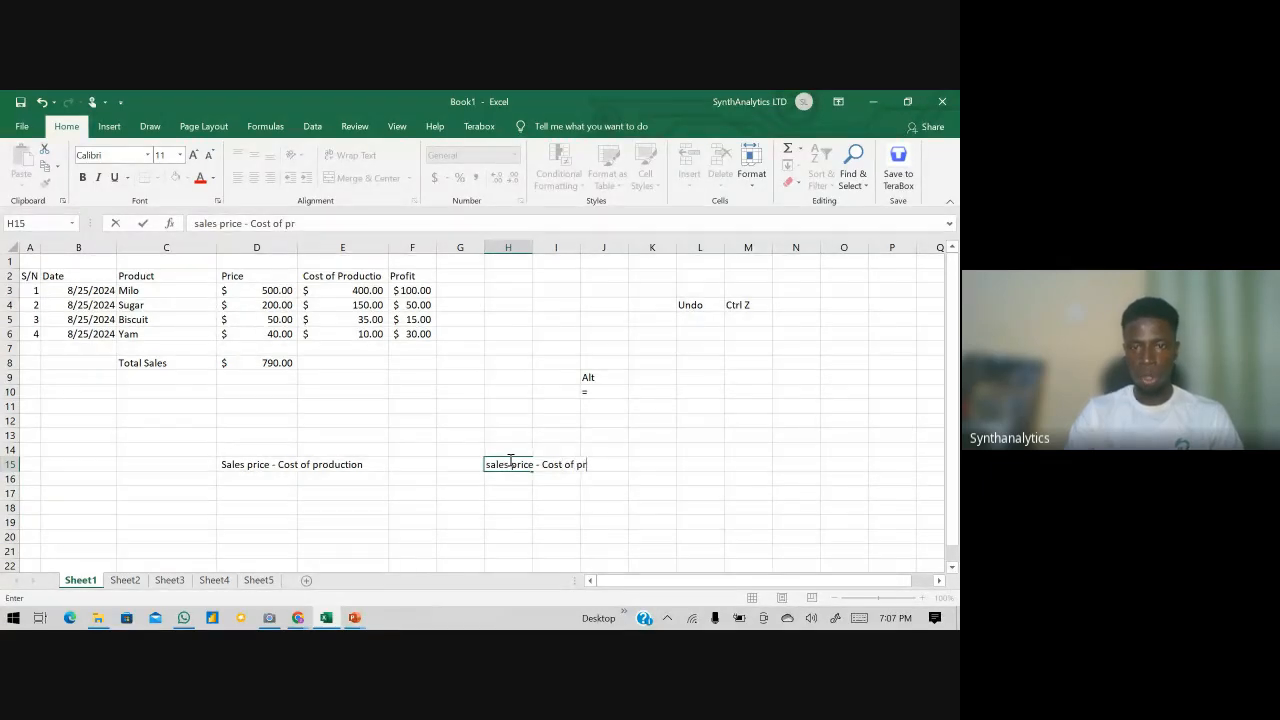
pyautogui.write('oduc')
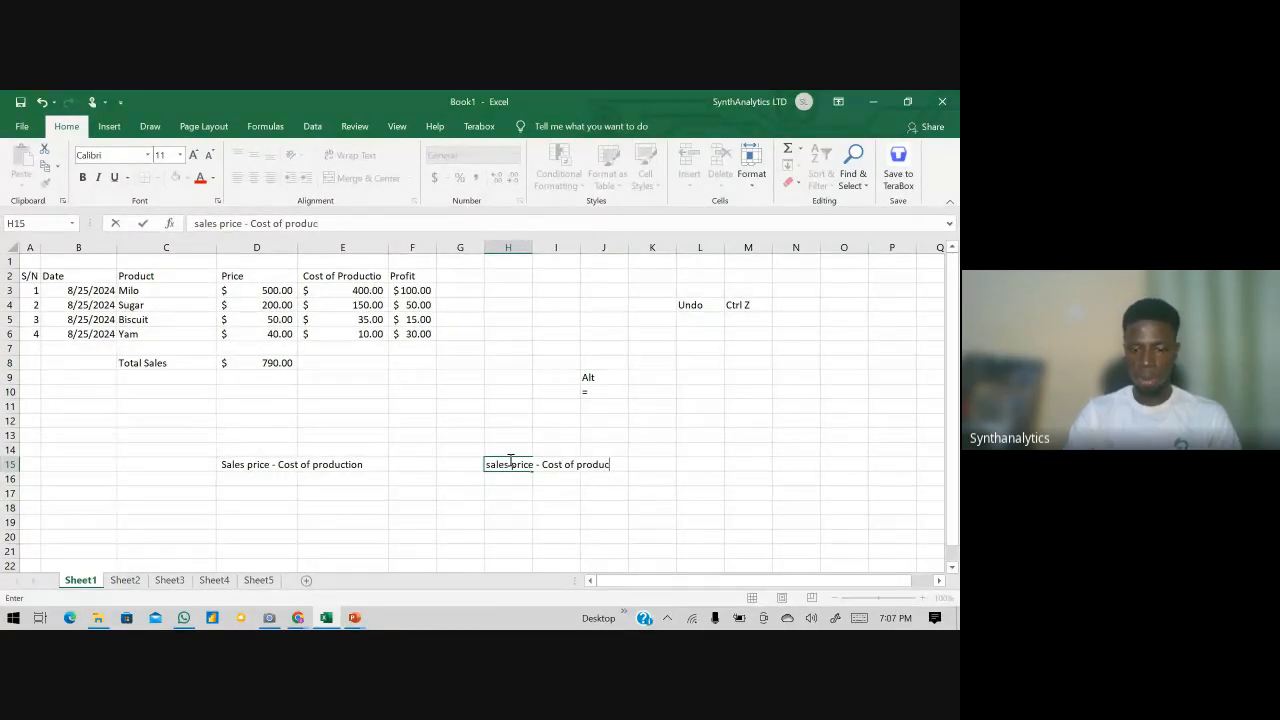
pyautogui.write('tion)')
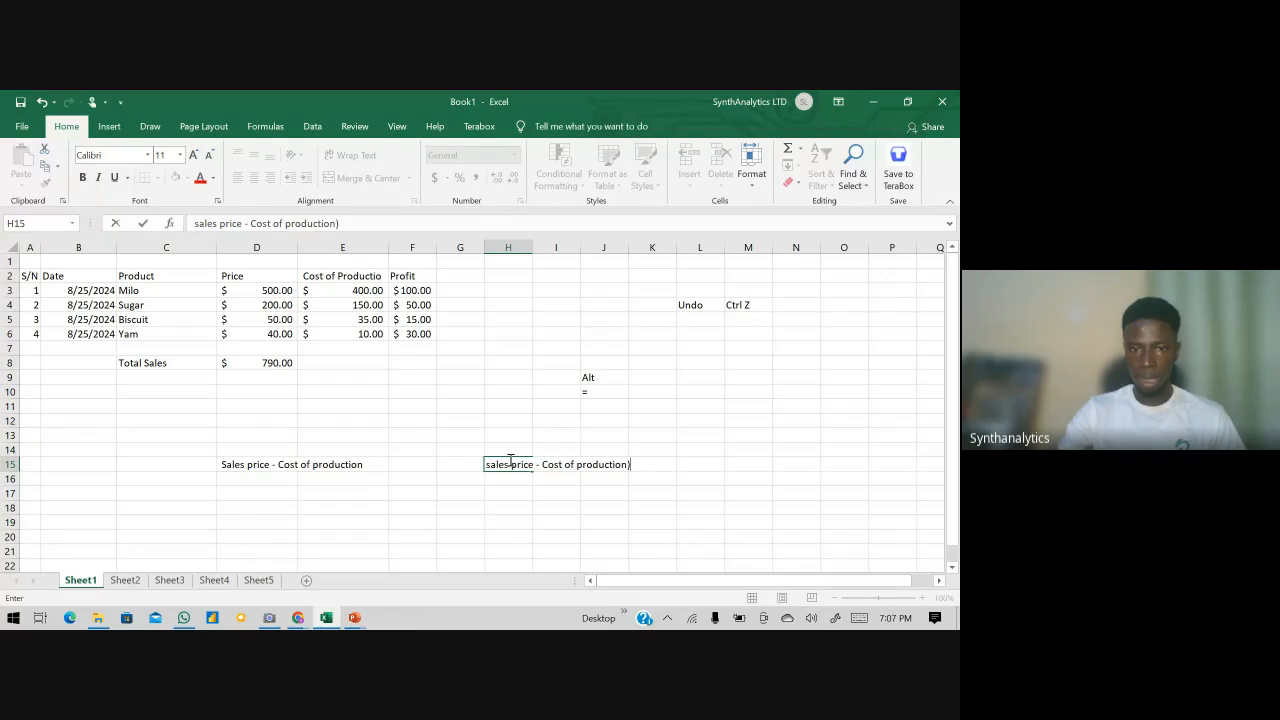
pyautogui.click(490, 465)
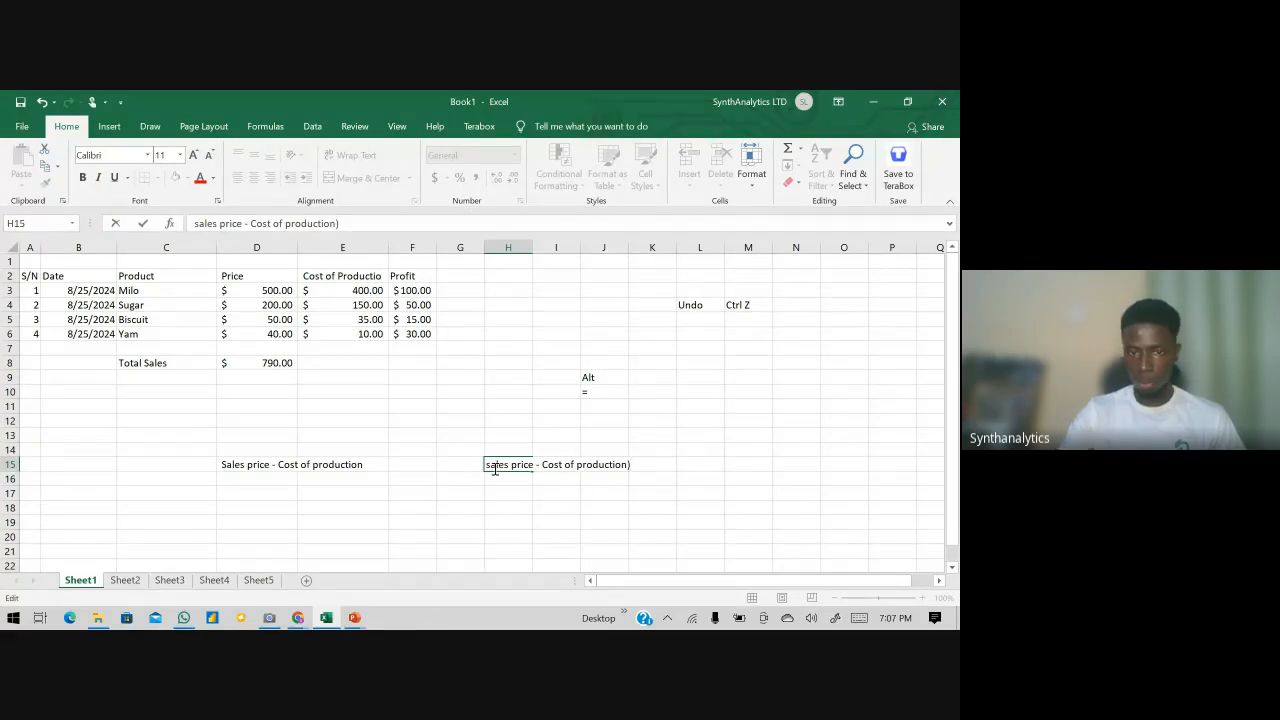
pyautogui.write('(')
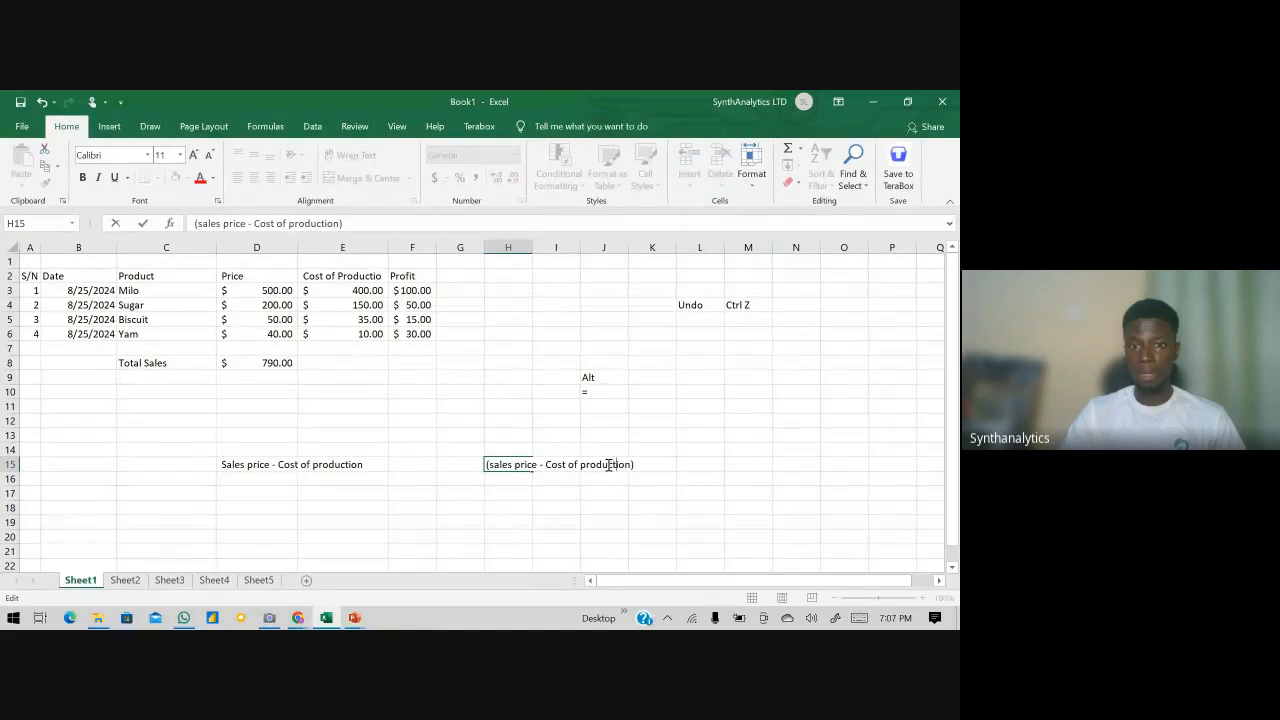
# - Complete the H15 note by appending "/cost of production *100" after the closing bracket
pyautogui.write('?')
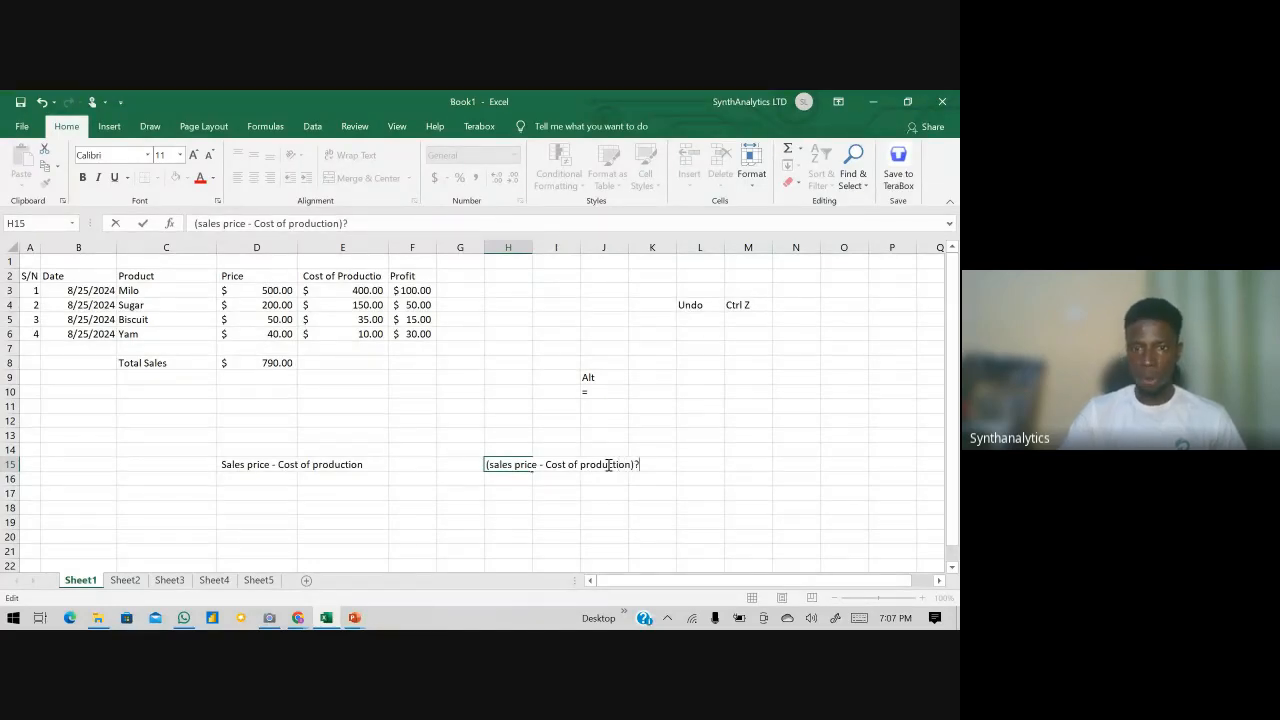
pyautogui.write('cost')
pyautogui.press('BackSpace')
pyautogui.press('BackSpace')
pyautogui.press('BackSpace')
pyautogui.press('BackSpace')
pyautogui.press('BackSpace')
pyautogui.write('/')
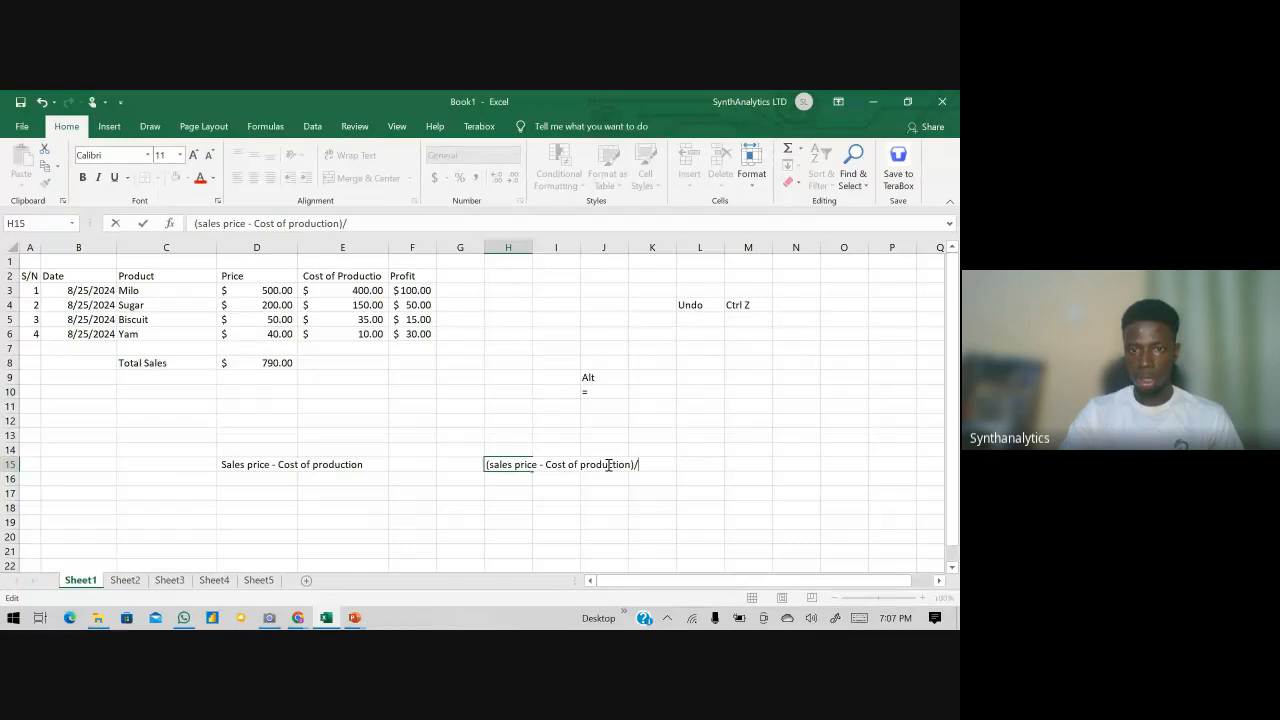
pyautogui.write('cost of p')
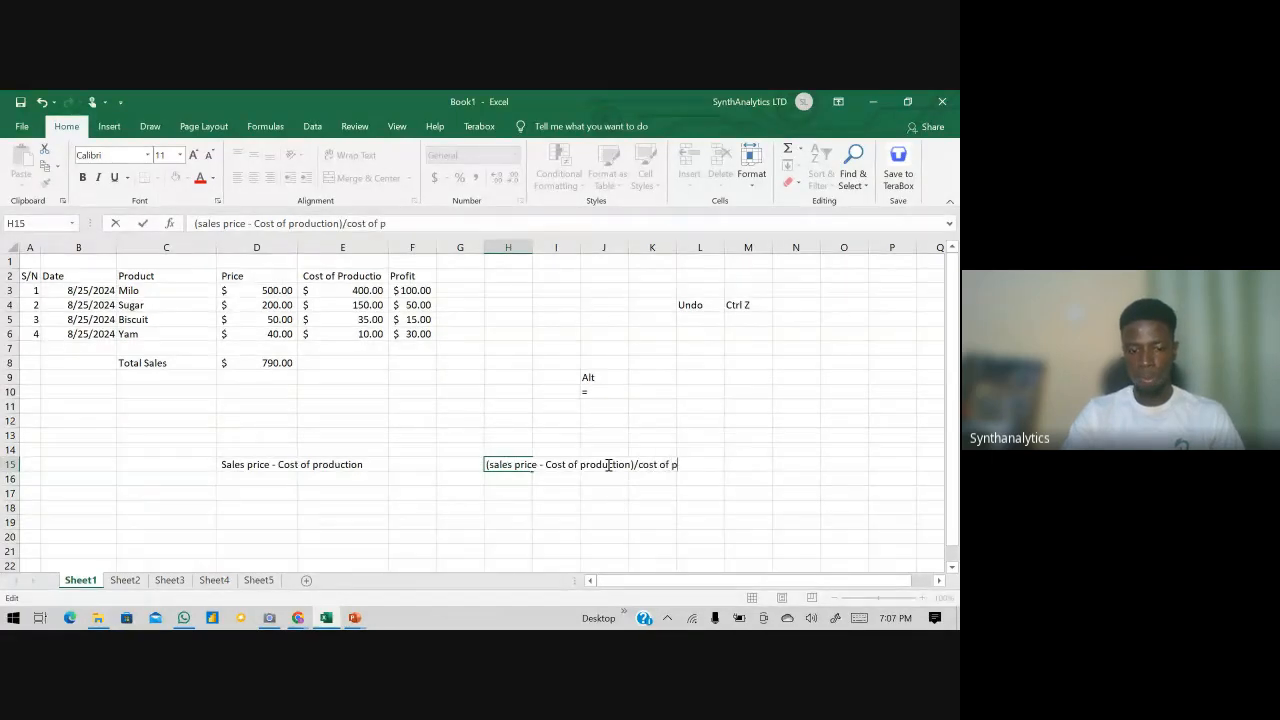
pyautogui.write('roduction')
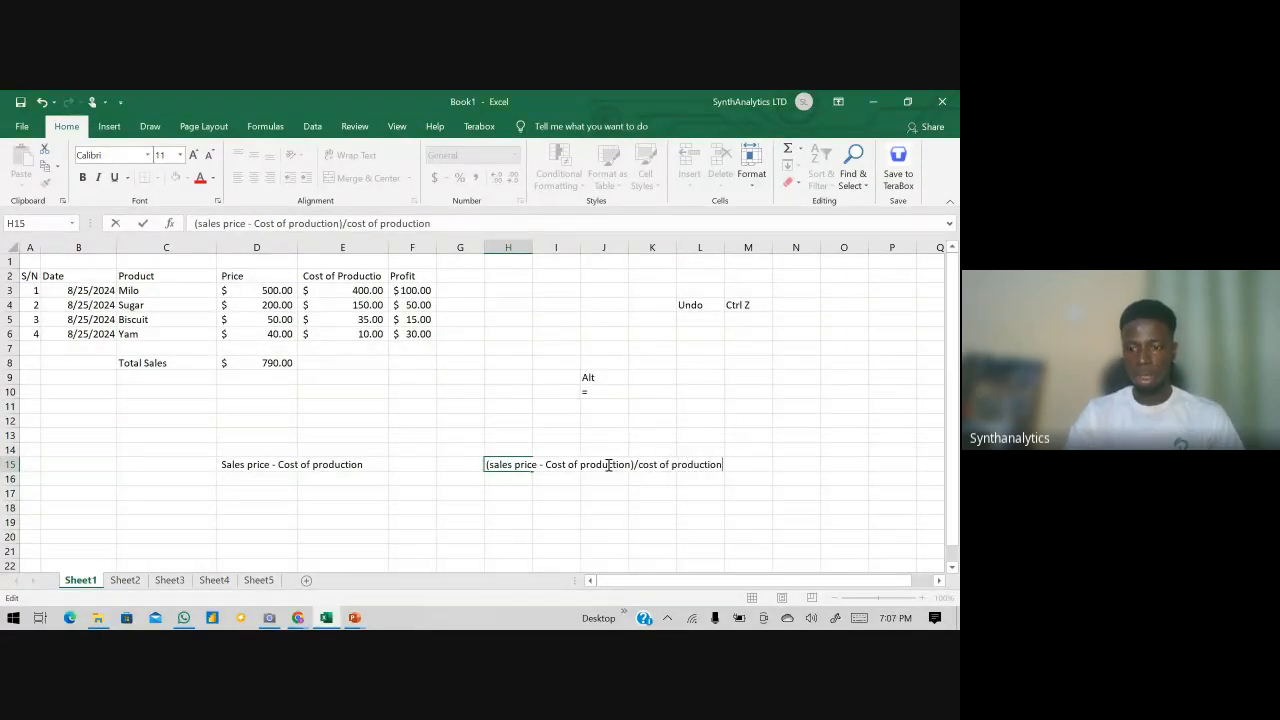
pyautogui.write(' *100')
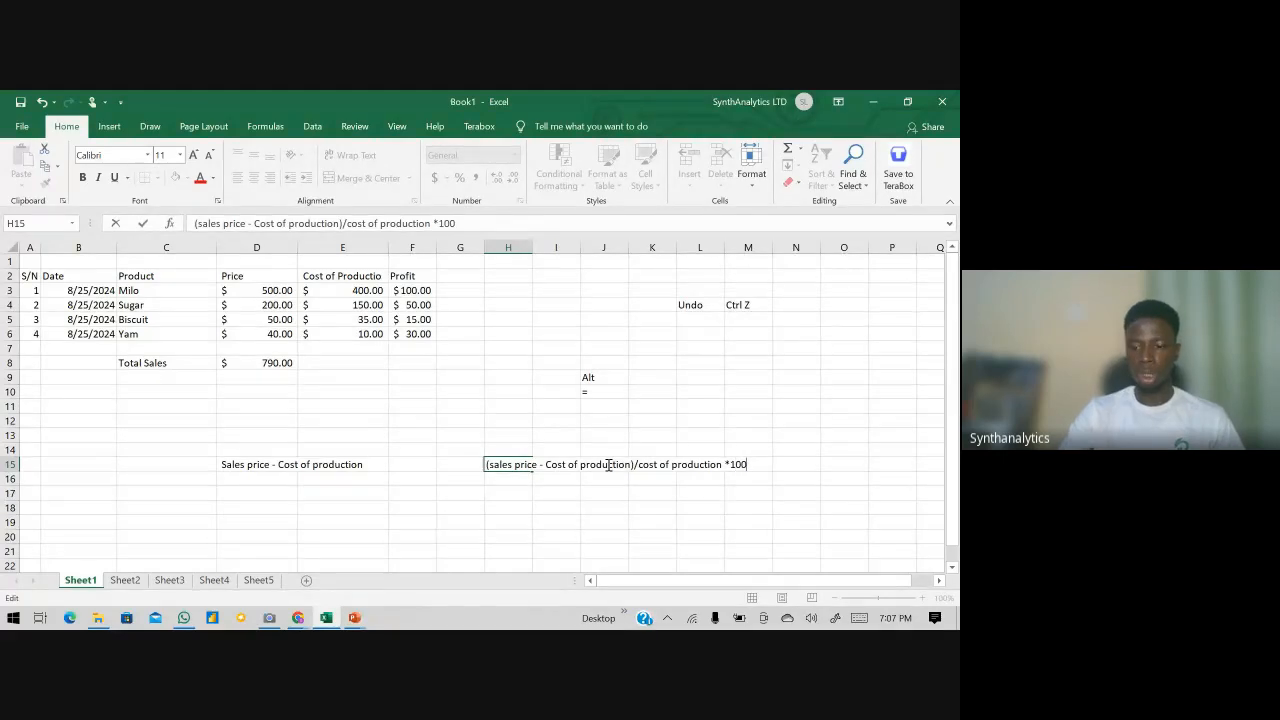
pyautogui.press('Return')
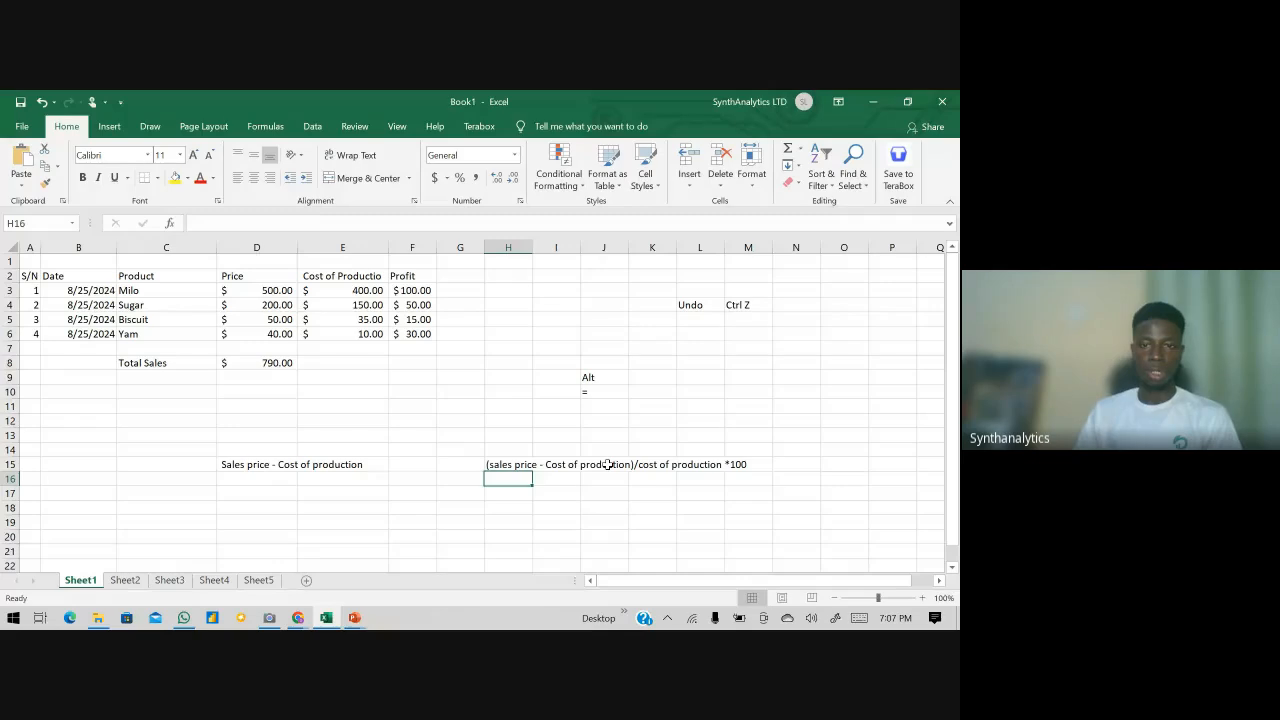
pyautogui.click(531, 466)
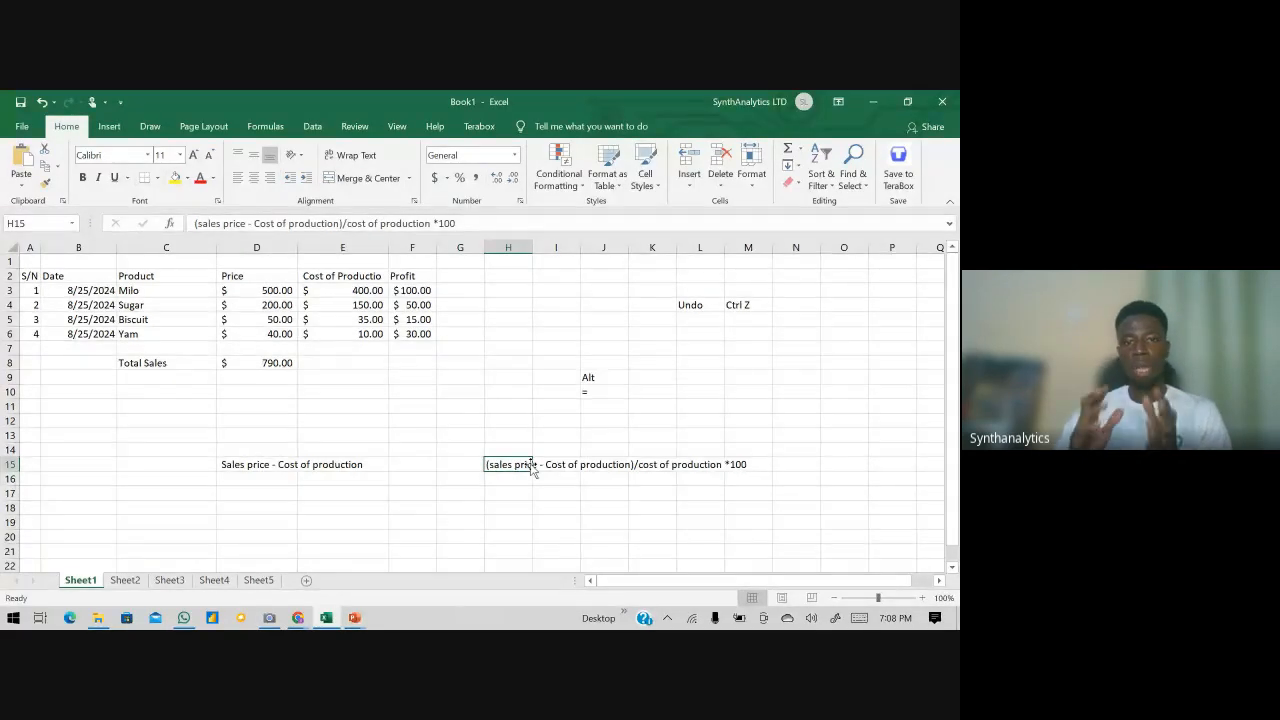
# - Add the column header "% profit" in G2 beside the Profit header
pyautogui.click(456, 280)
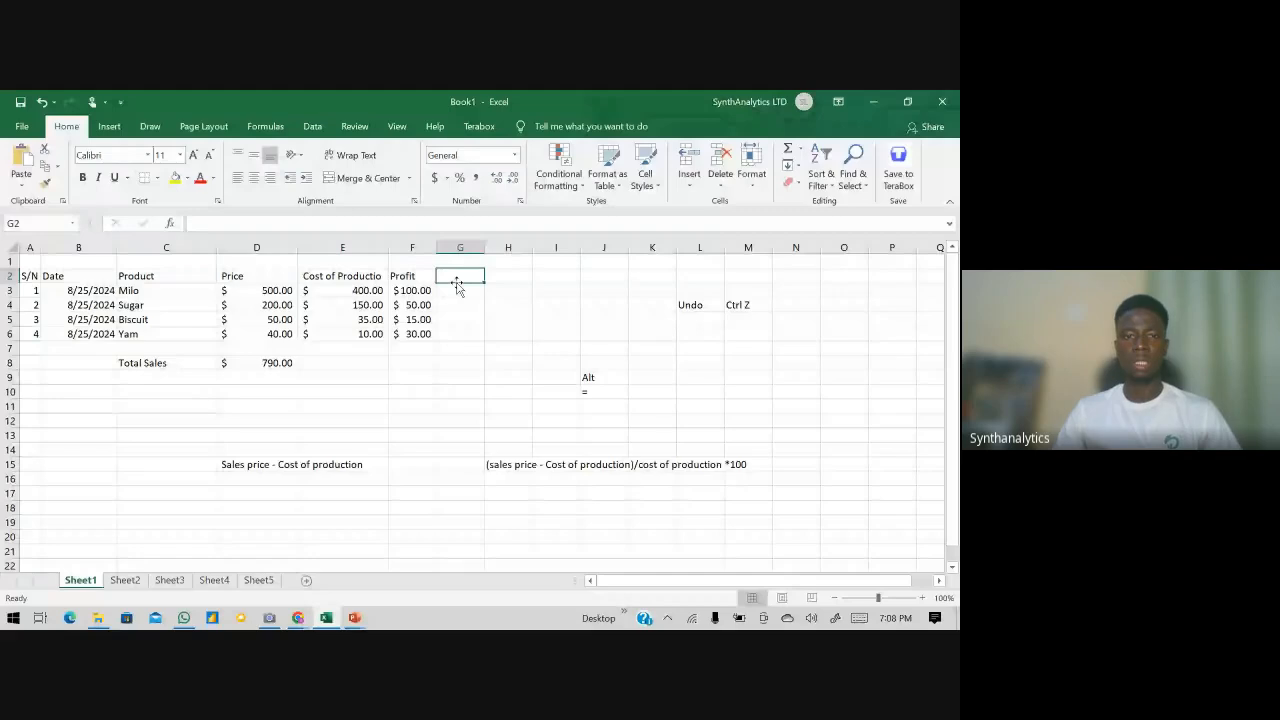
pyautogui.write('=')
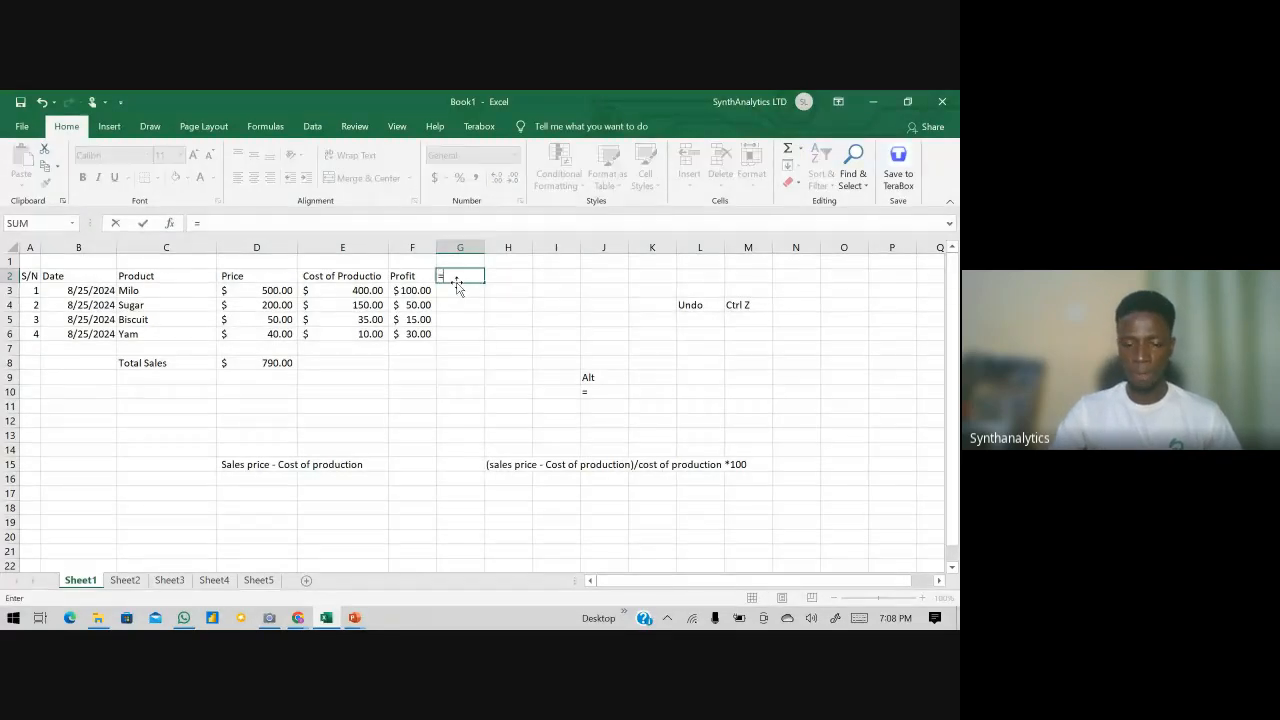
pyautogui.press('BackSpace')
pyautogui.write('%')
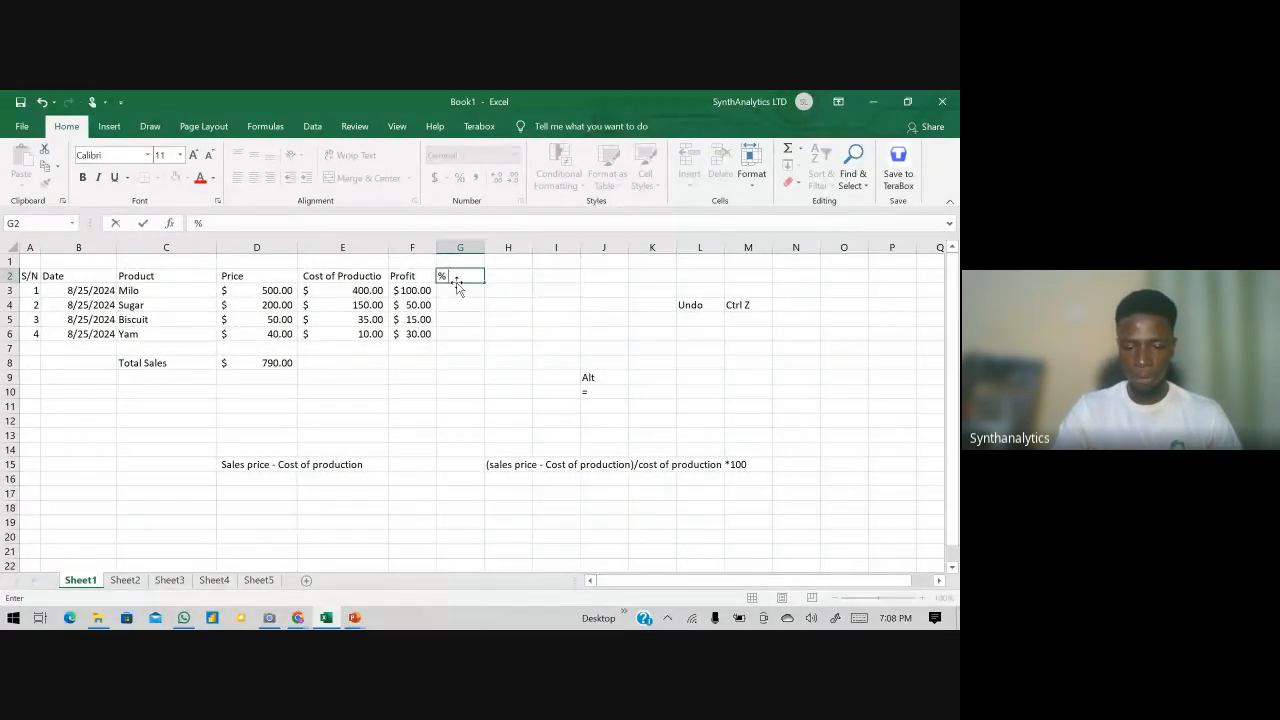
pyautogui.write(' profit')
pyautogui.press('Return')
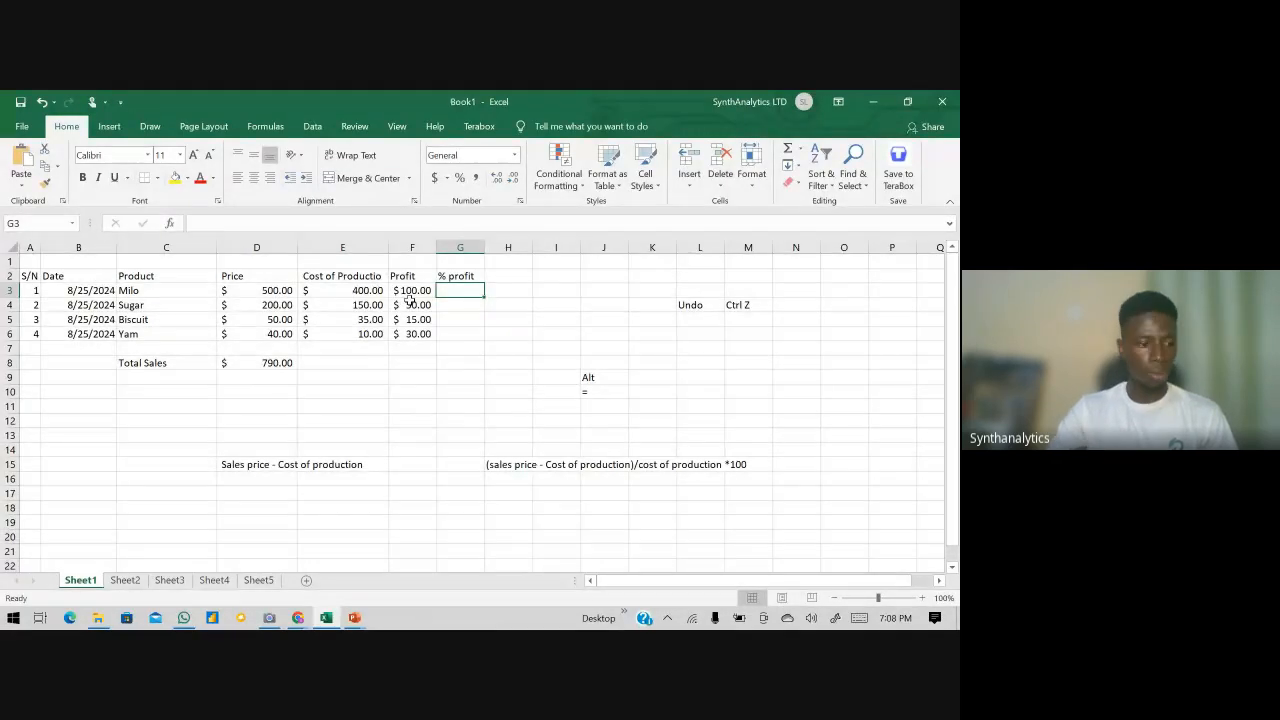
# - Calculate Milo's percentage profit in G3 with the typed-number formula =(100/400)*100
pyautogui.write('=')
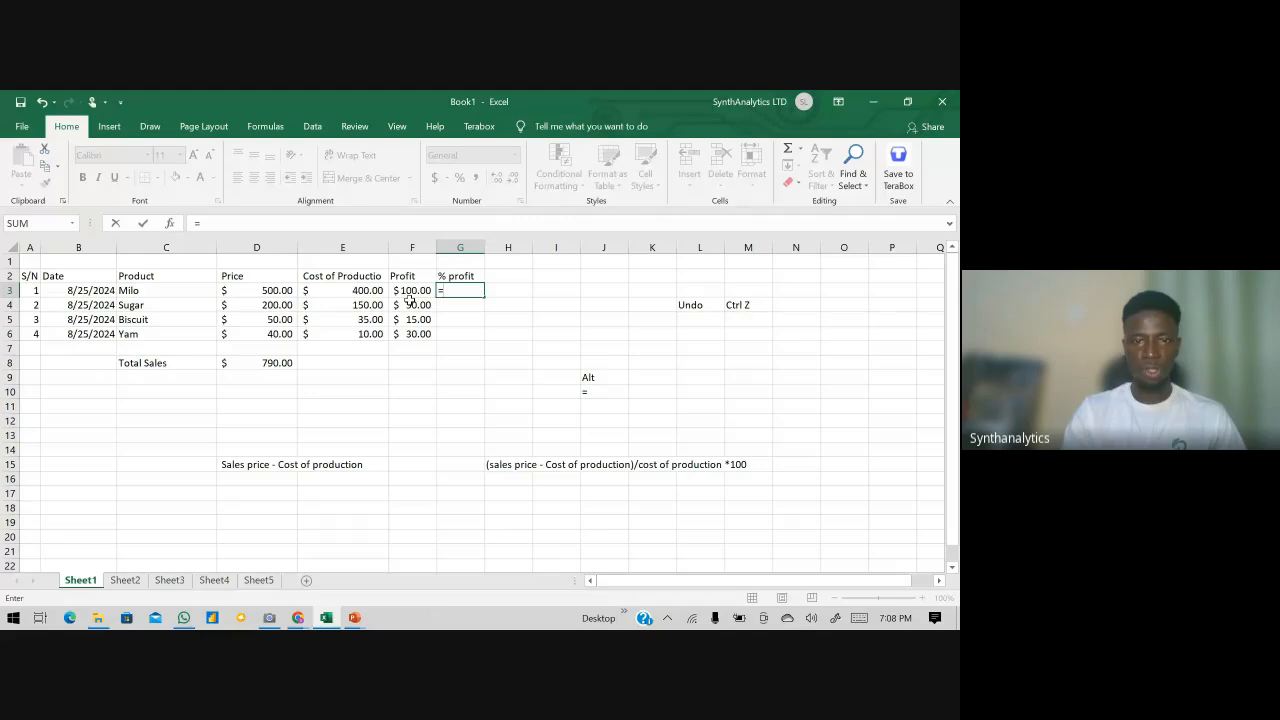
pyautogui.write('100')
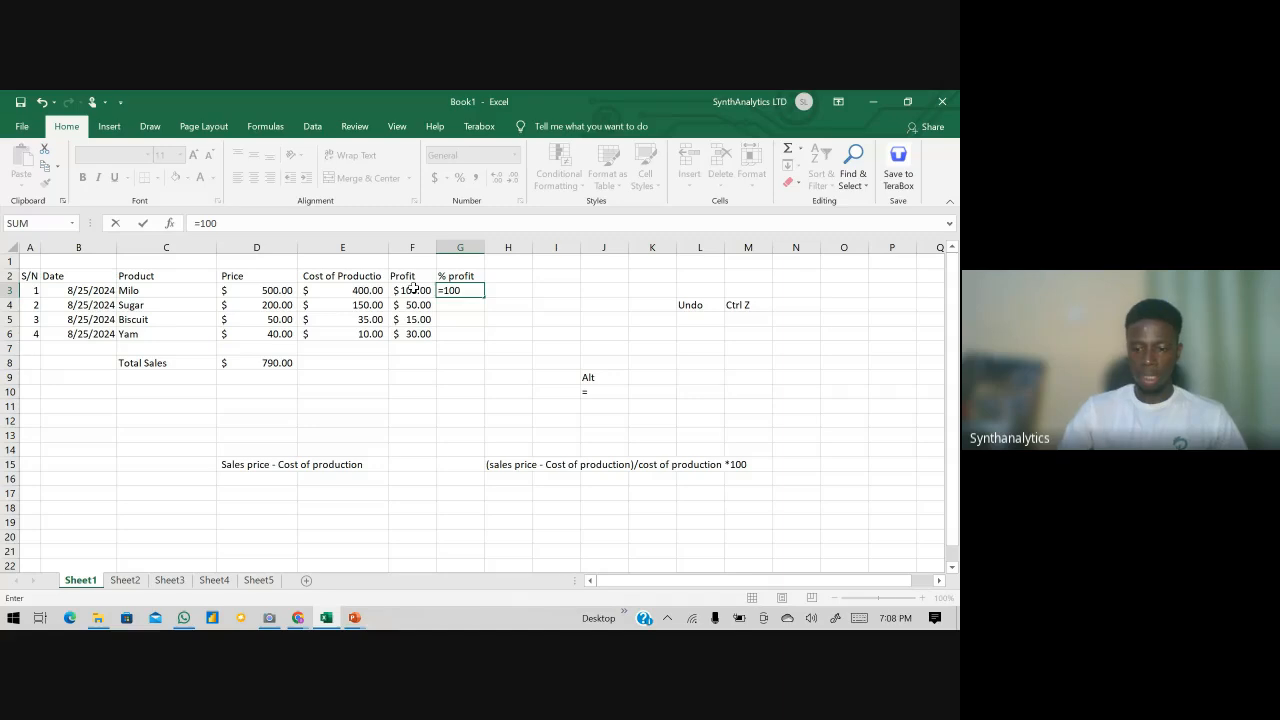
pyautogui.write('/')
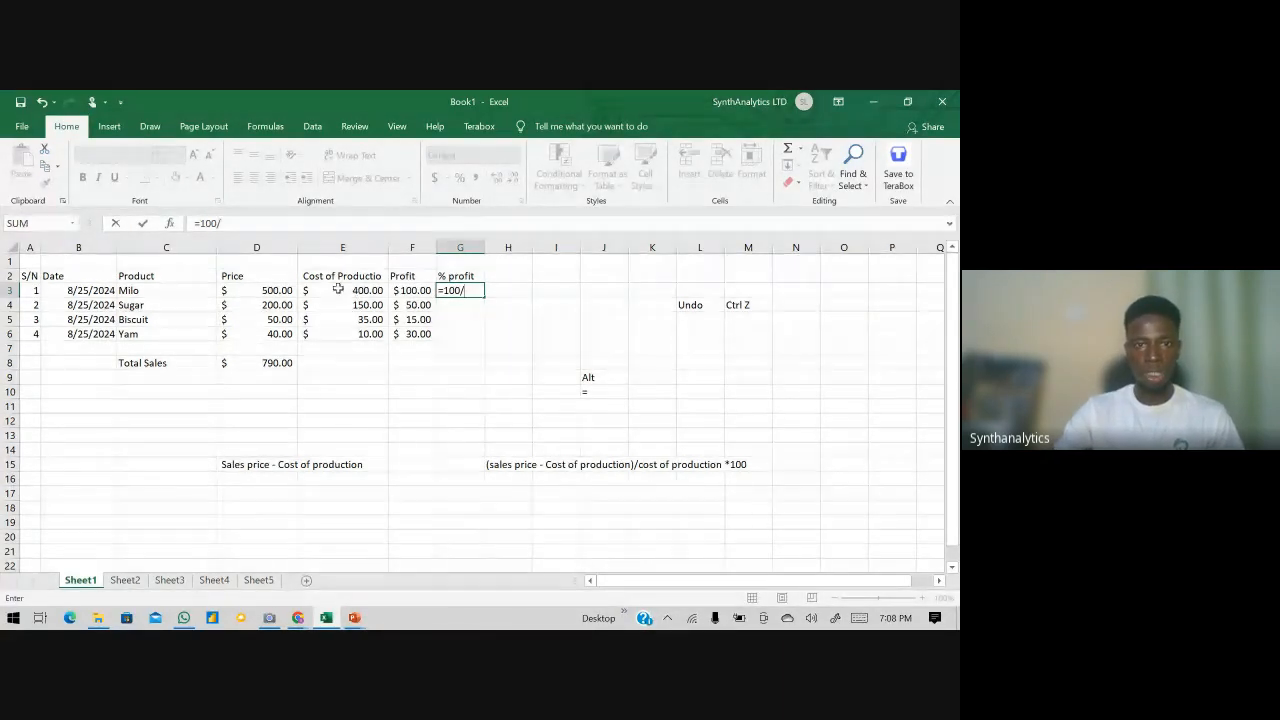
pyautogui.write('400)')
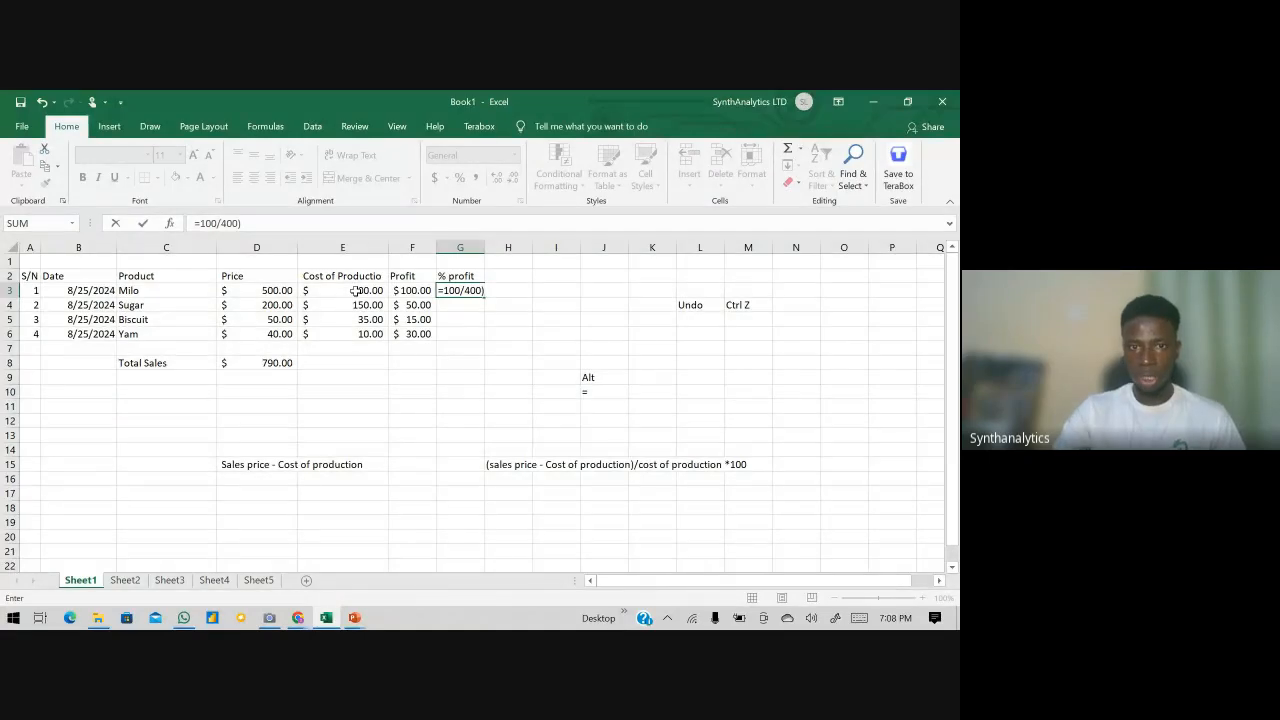
pyautogui.click(445, 291)
pyautogui.write('(')
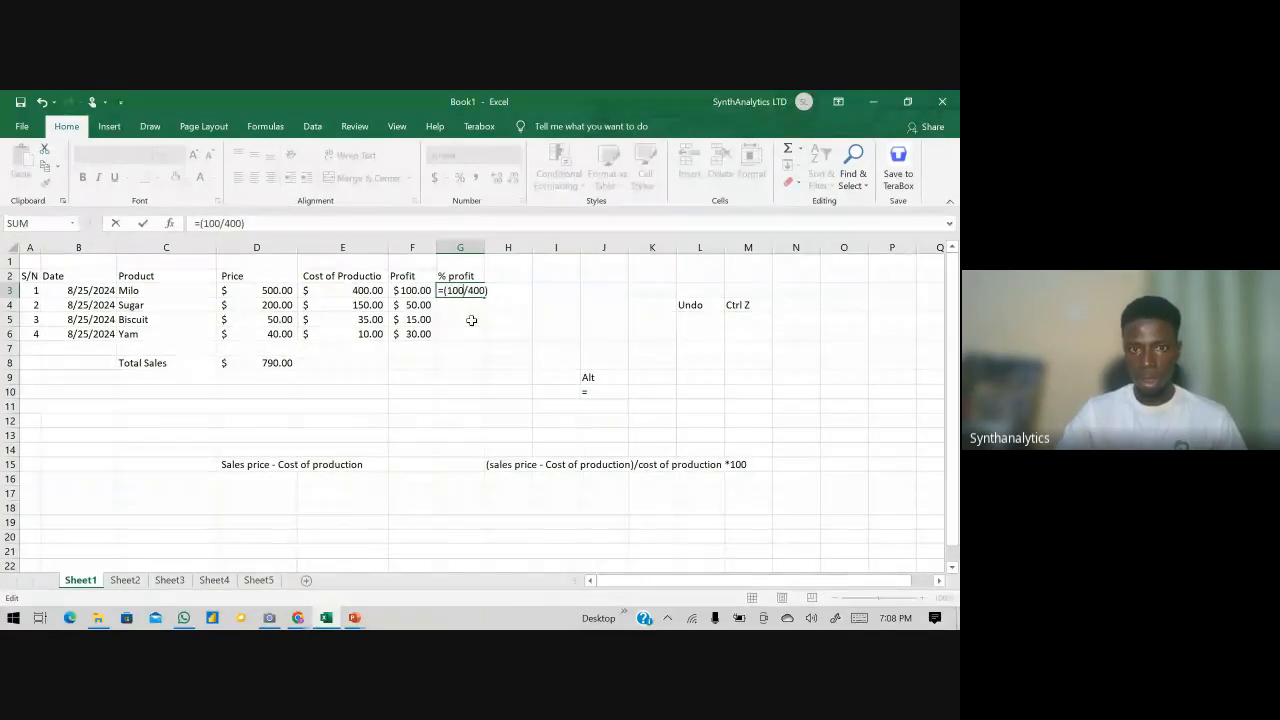
pyautogui.write('*100')
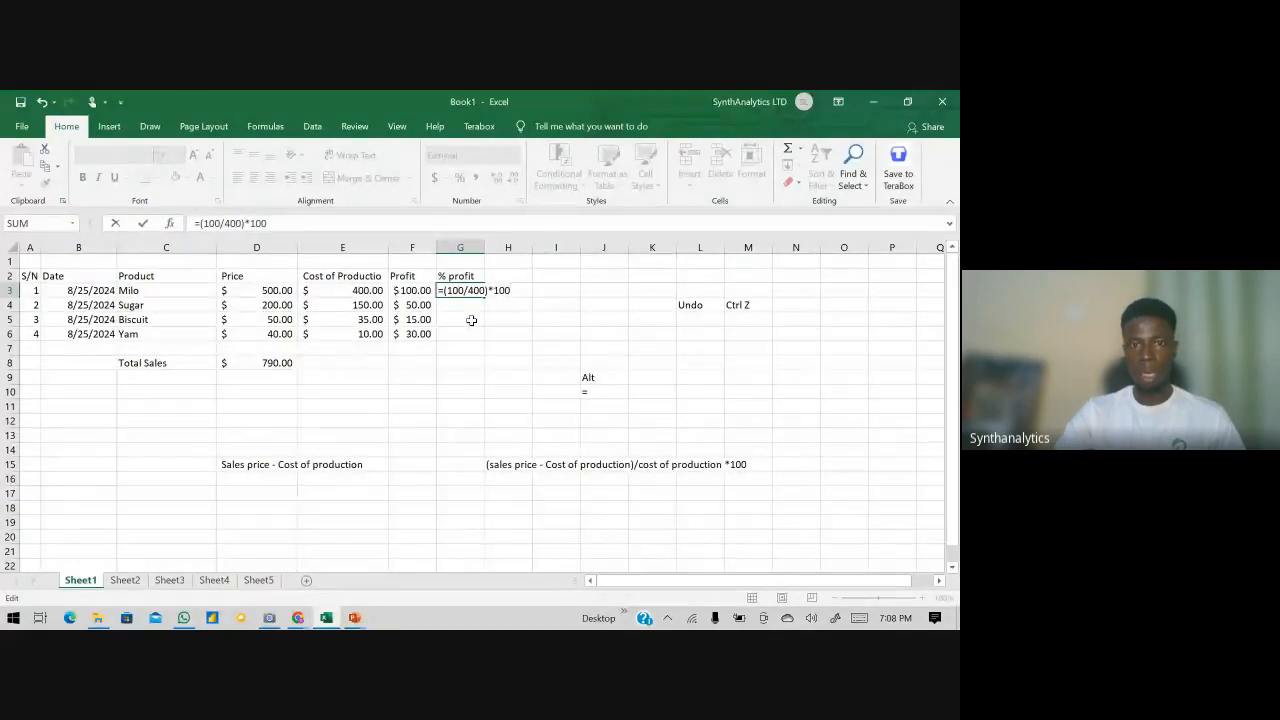
pyautogui.press('Return')
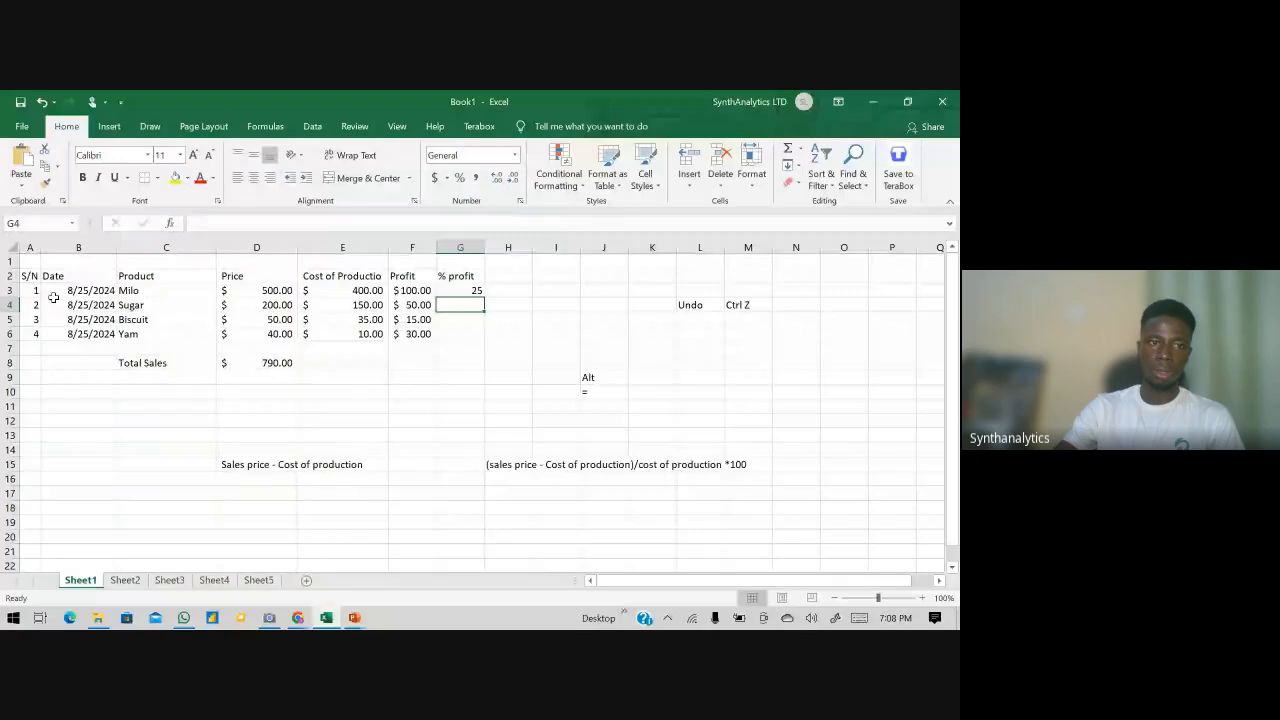
pyautogui.click(12, 290)
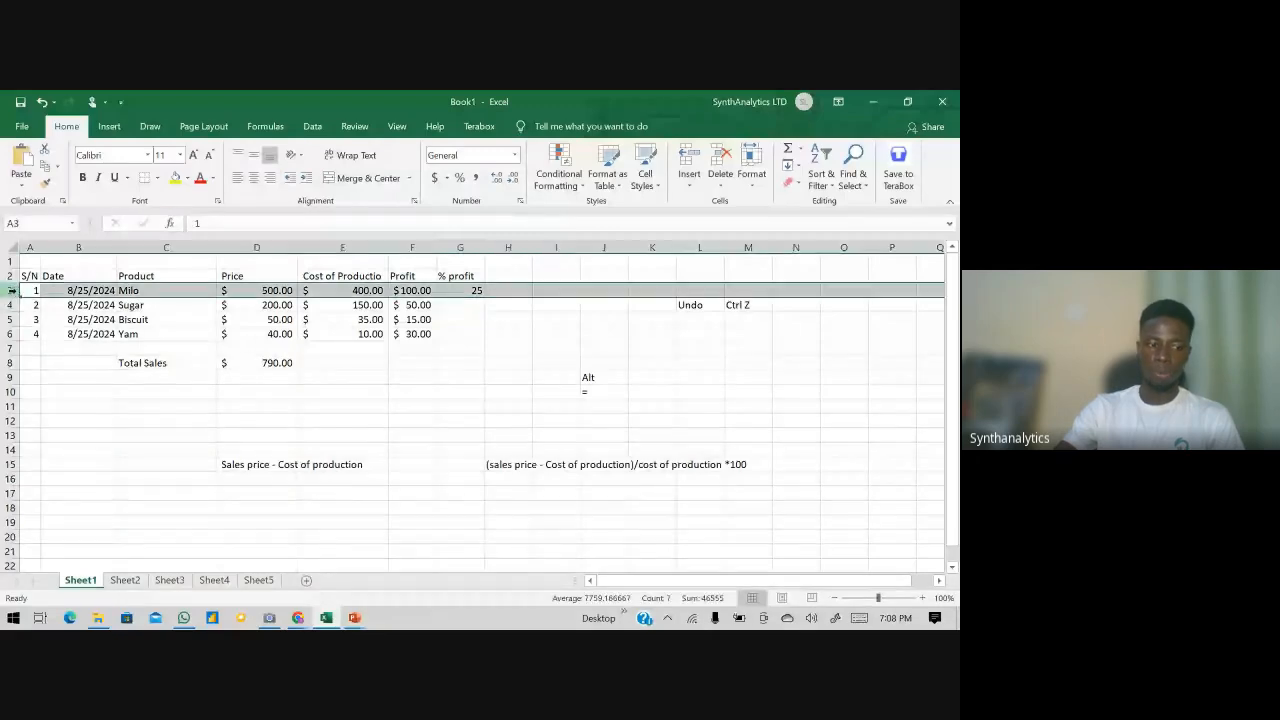
pyautogui.click(440, 293)
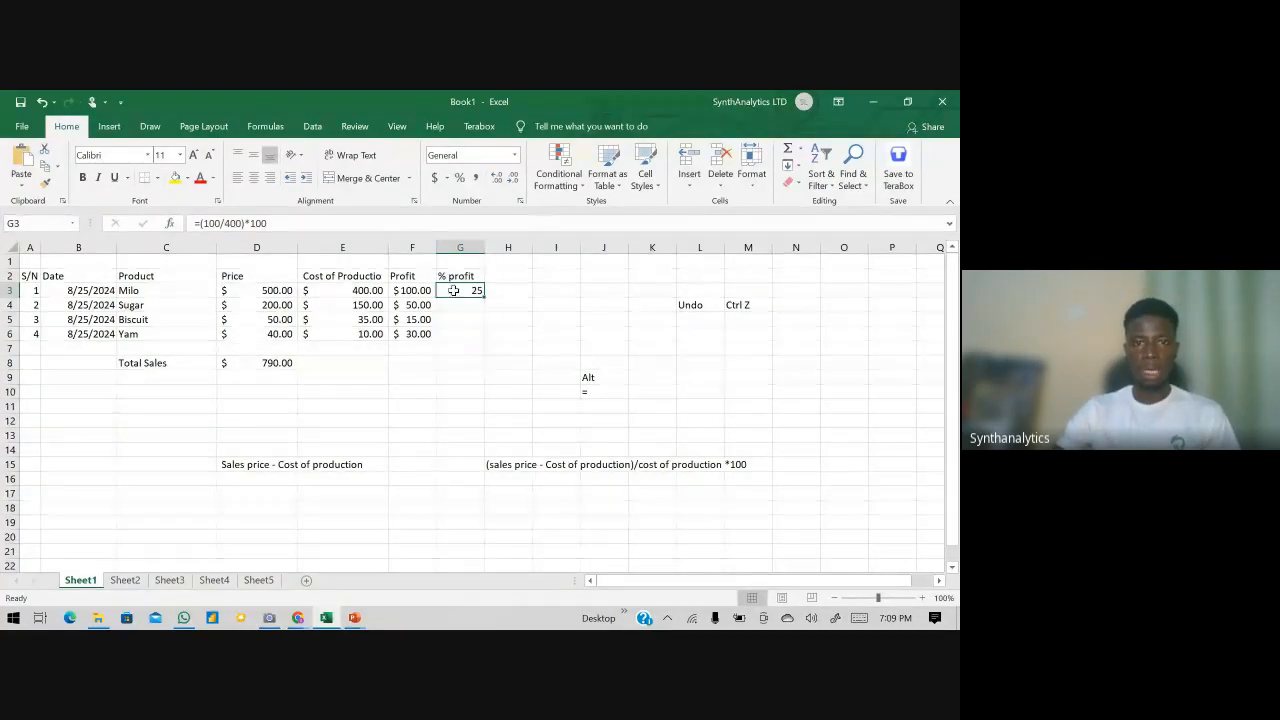
pyautogui.click(497, 290)
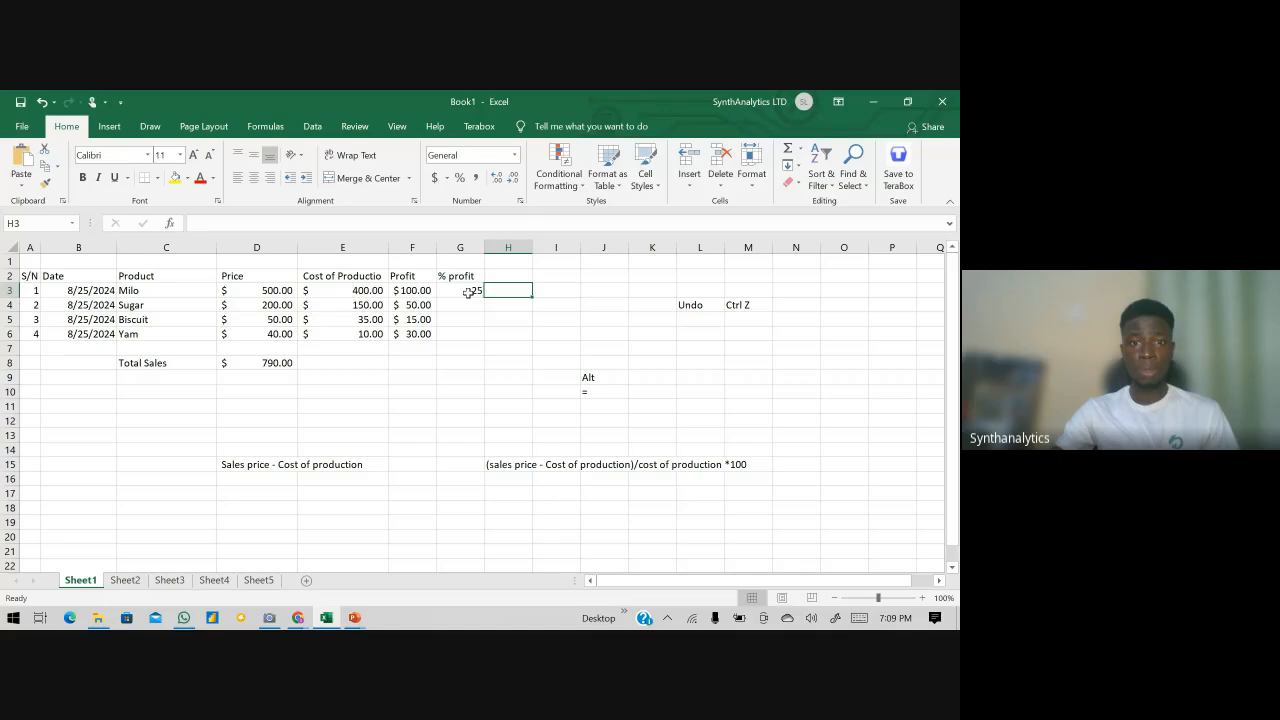
pyautogui.click(476, 290)
pyautogui.click(506, 292)
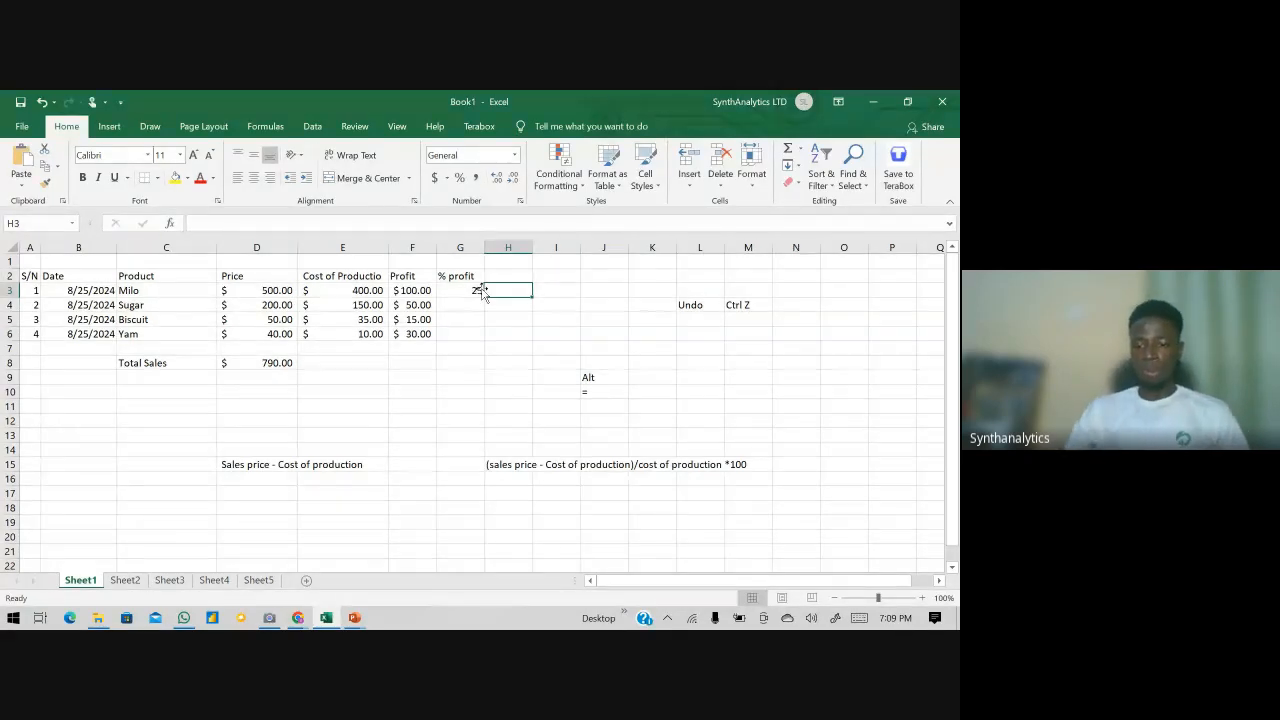
pyautogui.write('=')
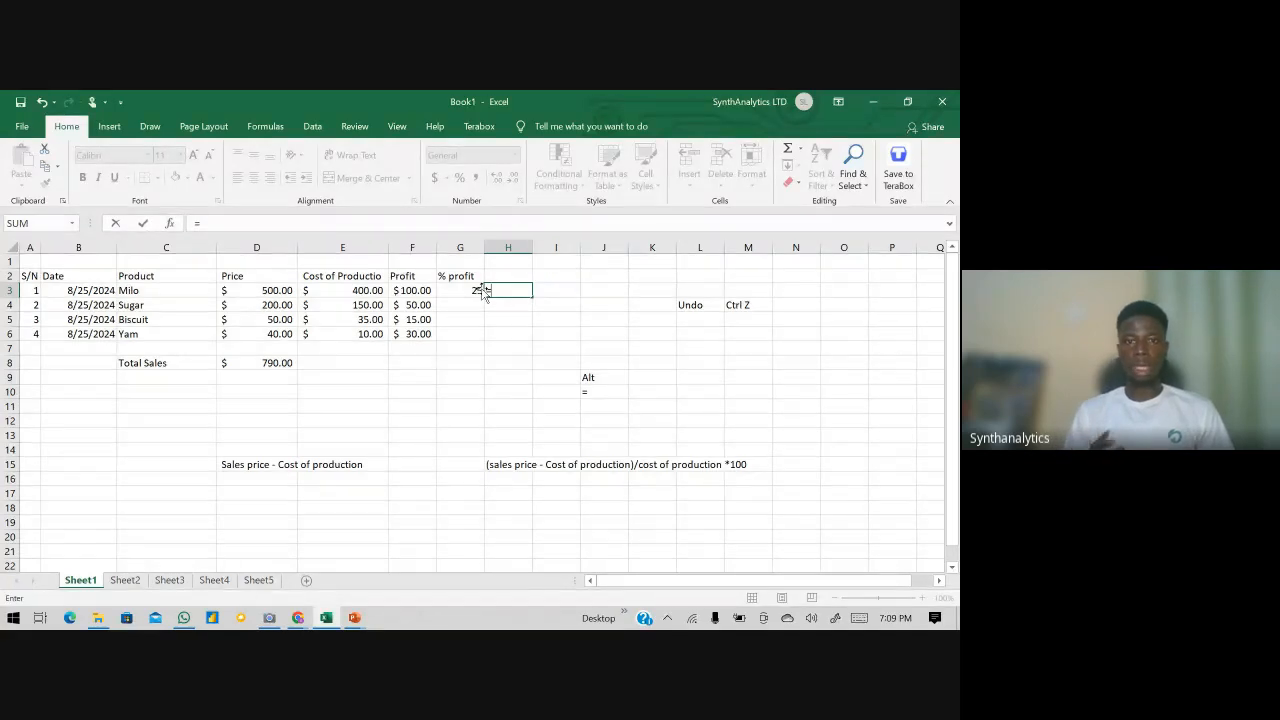
pyautogui.press('BackSpace')
pyautogui.press('Return')
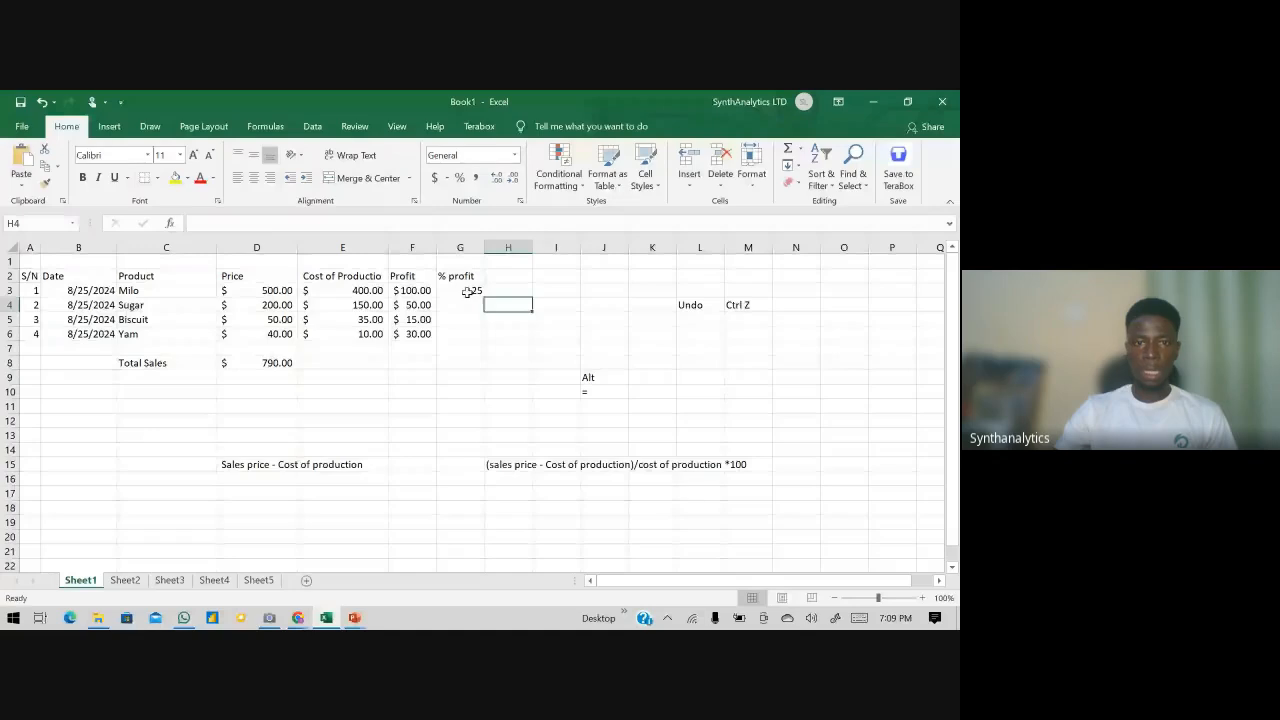
# - Enter the cell-reference formula =(D3-E3)/E3 in H3 to work out Milo's profit ratio from price and cost
pyautogui.click(467, 291)
pyautogui.click(494, 290)
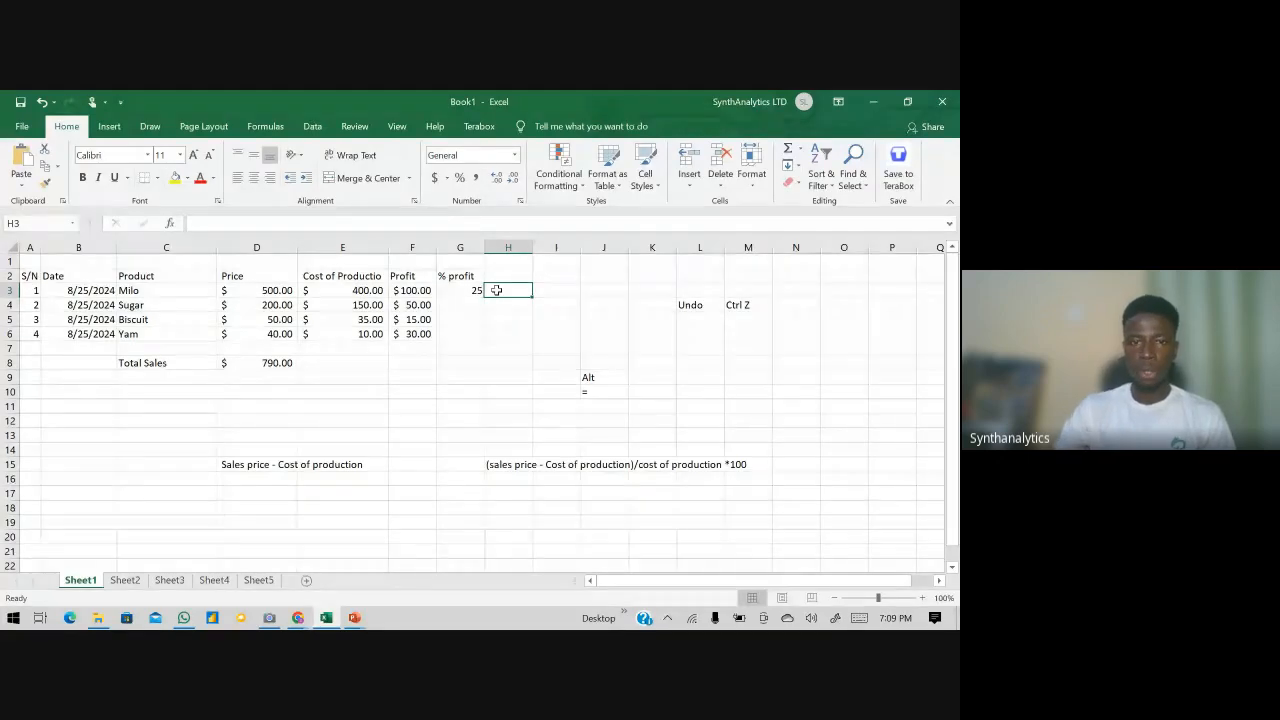
pyautogui.write('=')
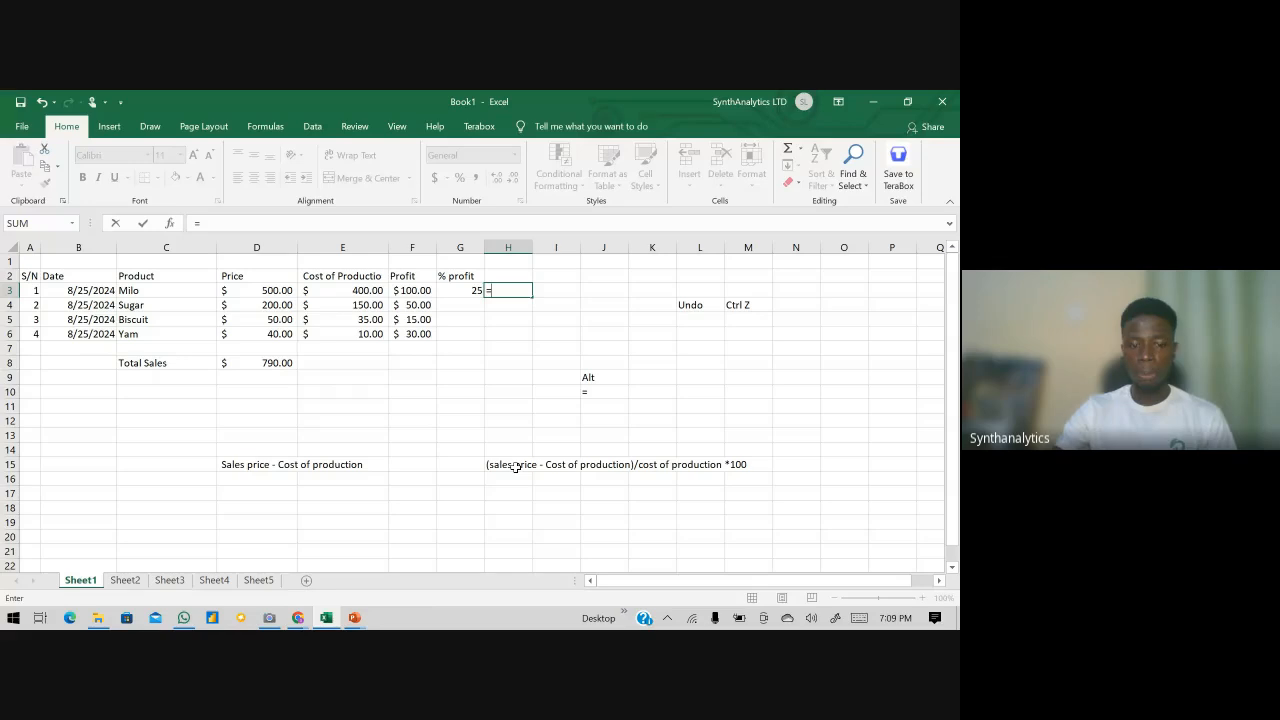
pyautogui.write('(')
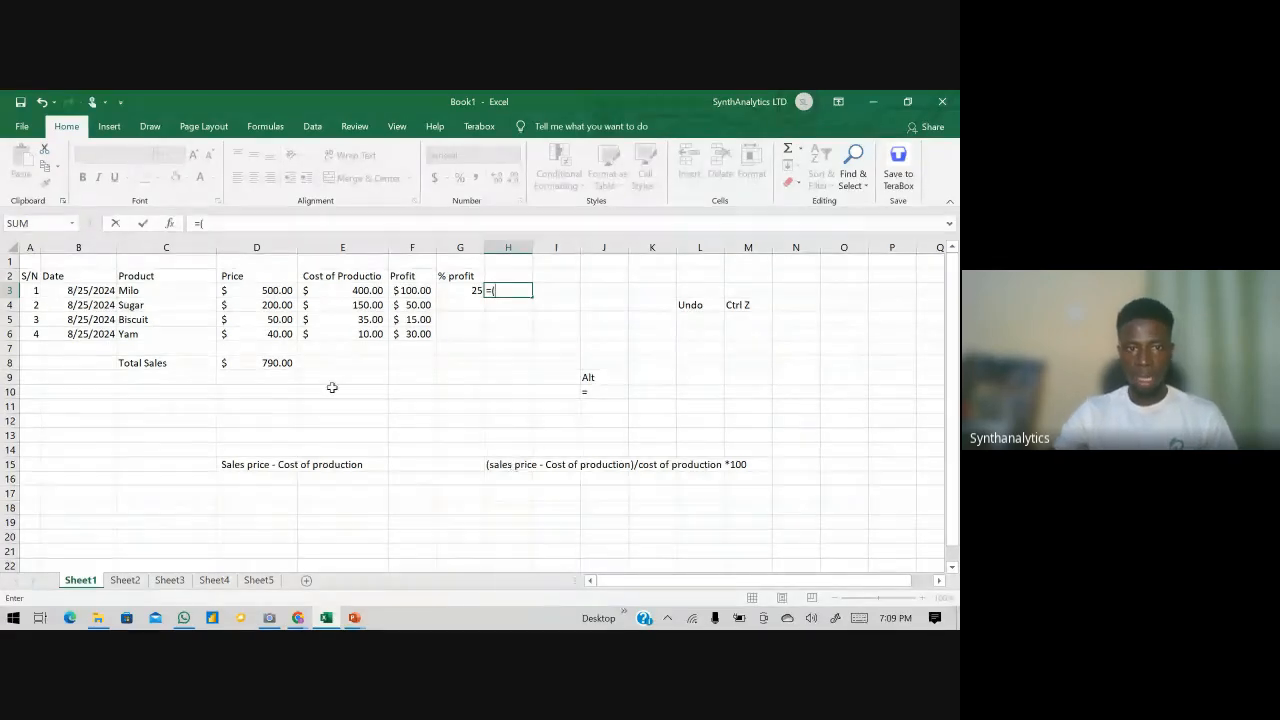
pyautogui.click(271, 291)
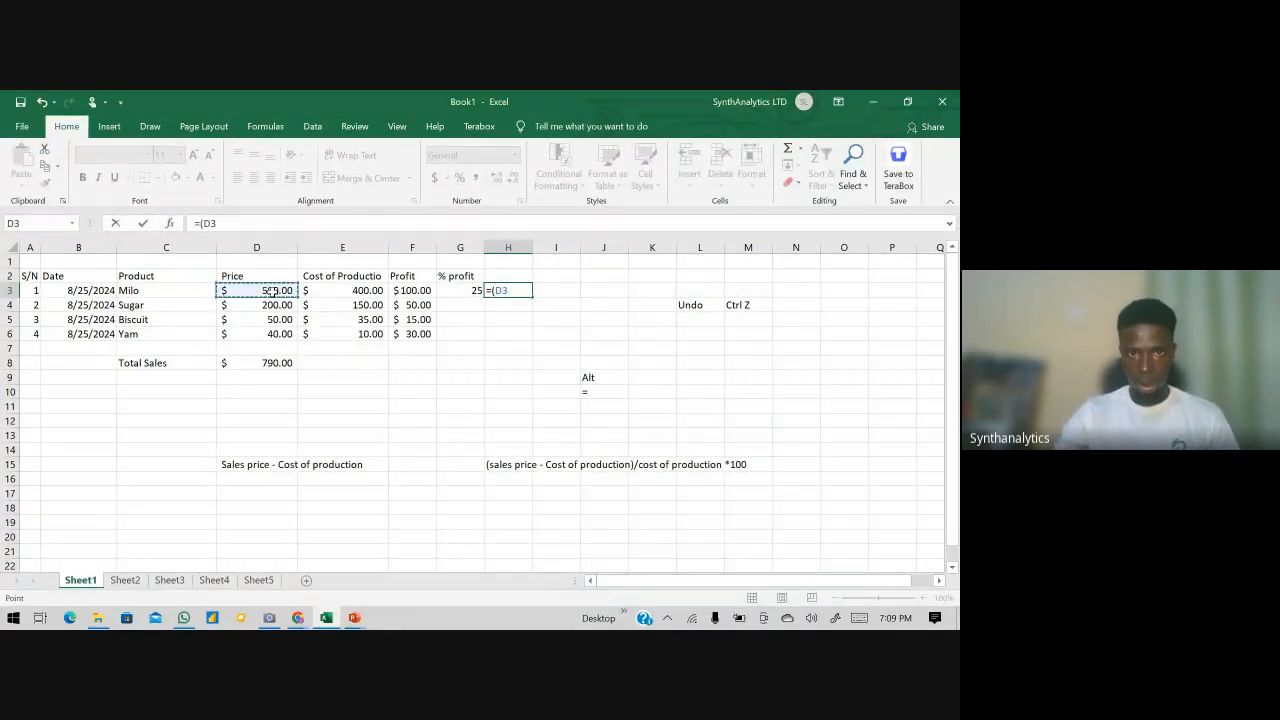
pyautogui.write('-')
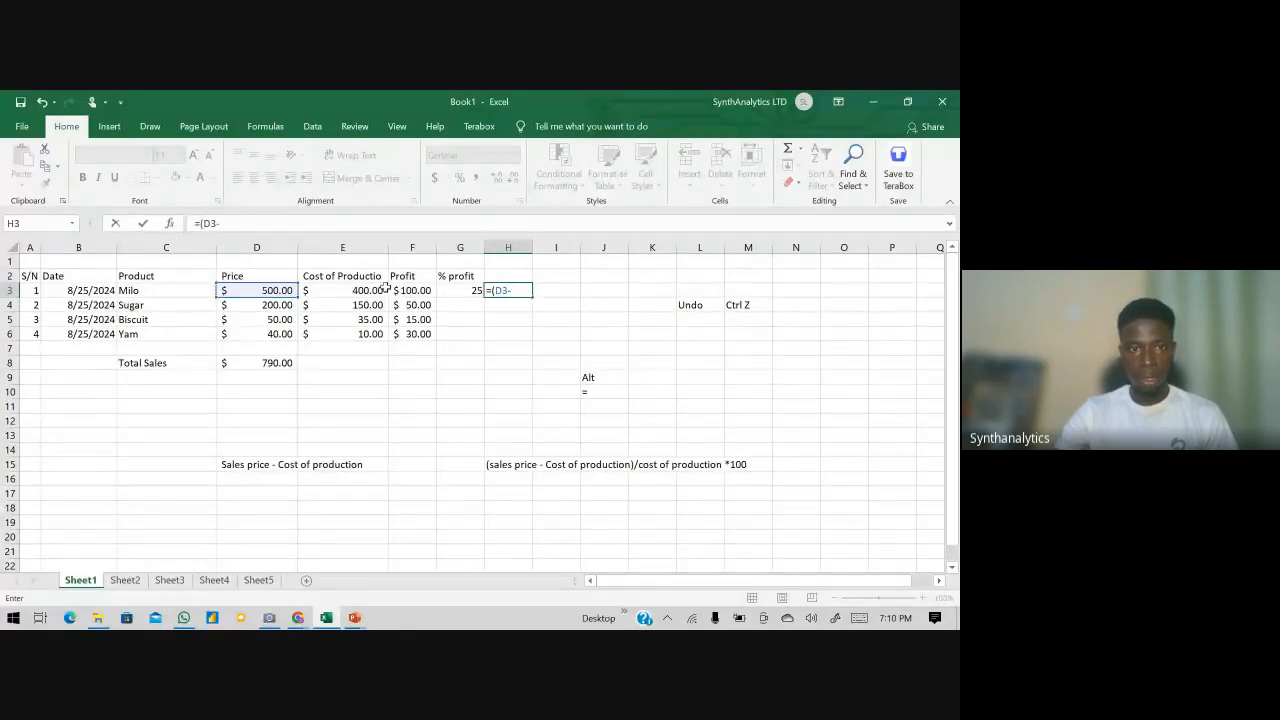
pyautogui.click(378, 290)
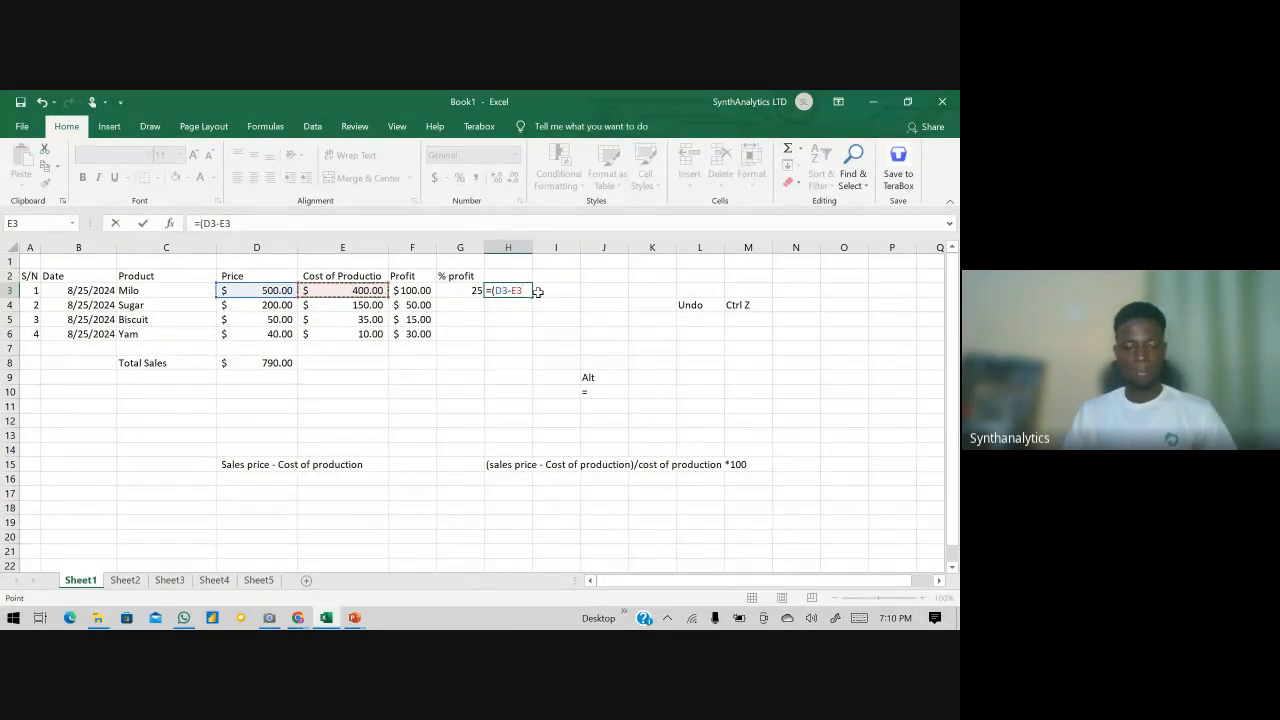
pyautogui.write(')')
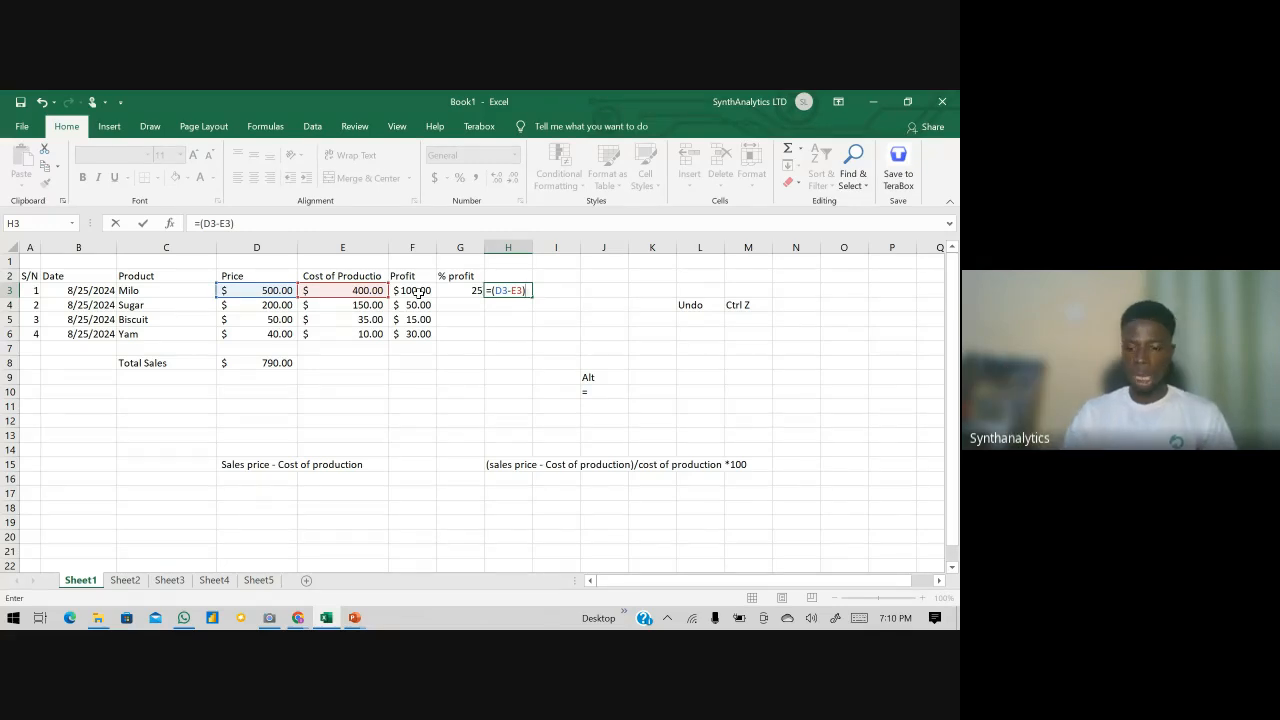
pyautogui.write('/')
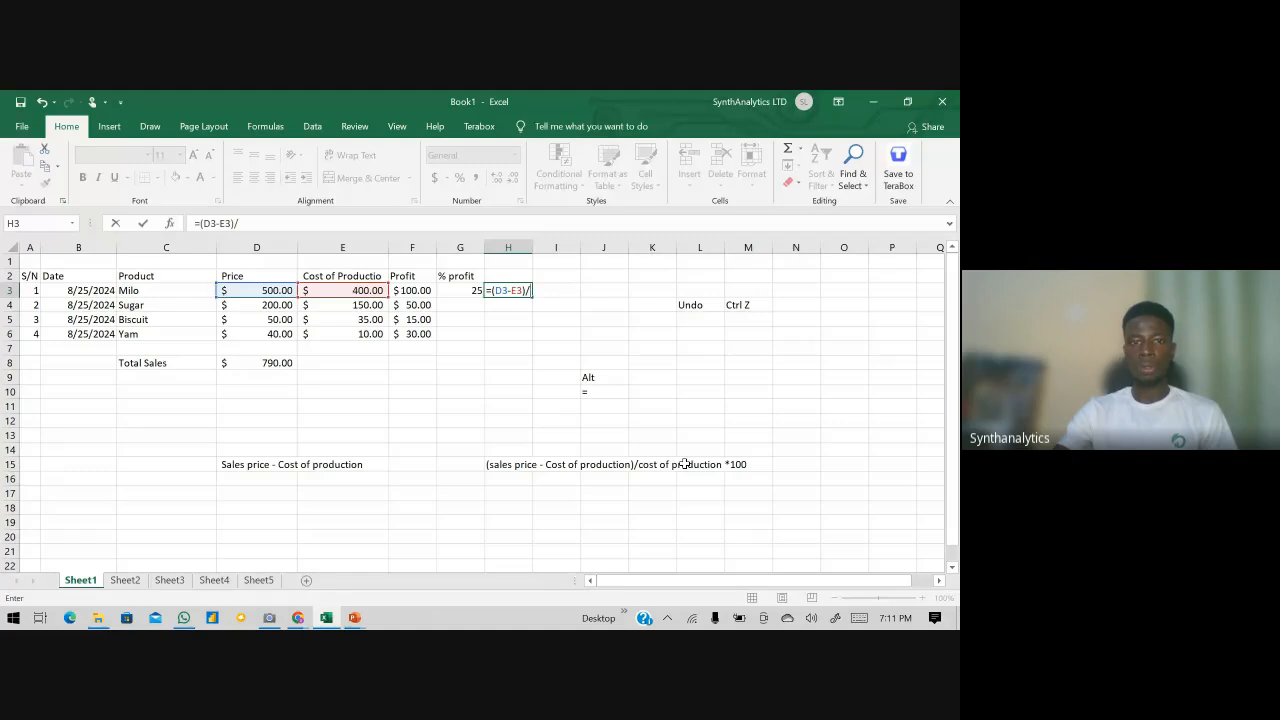
pyautogui.click(360, 289)
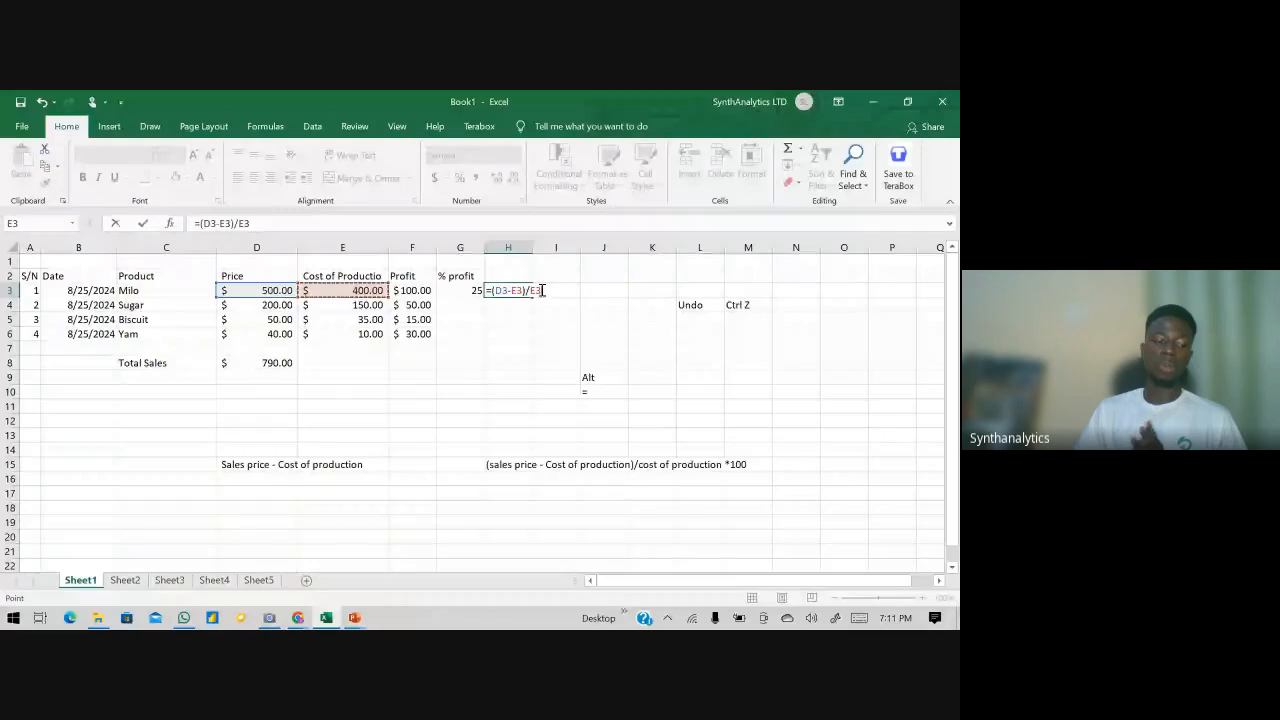
pyautogui.press('Return')
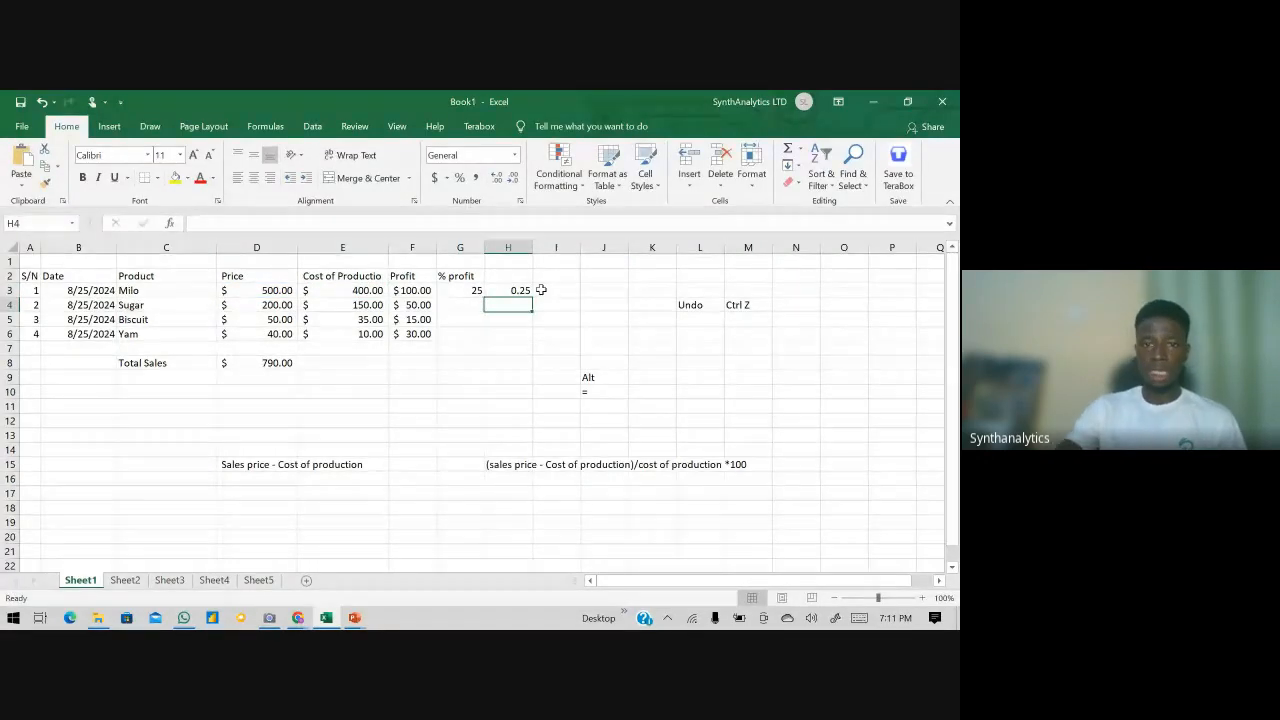
# - Calculate Sugar's percentage profit in G4 from its profit and cost cells with =(F4/E4)*100
pyautogui.click(508, 289)
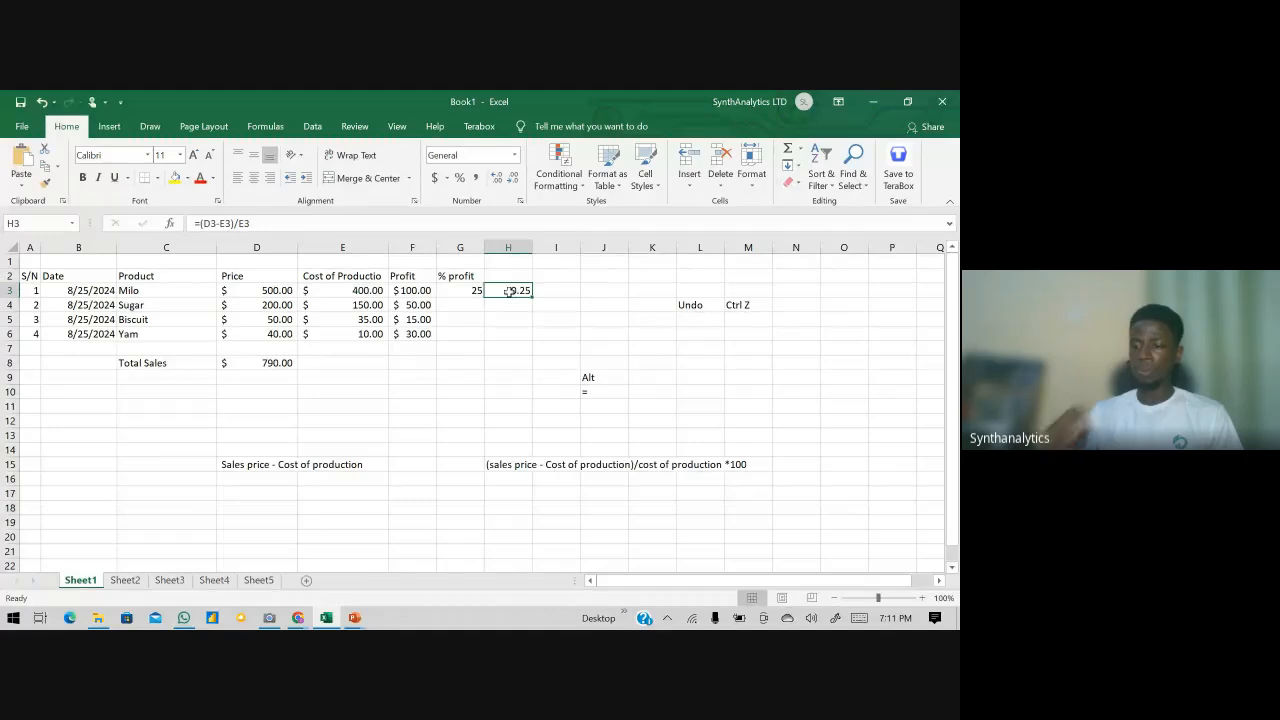
pyautogui.click(465, 291)
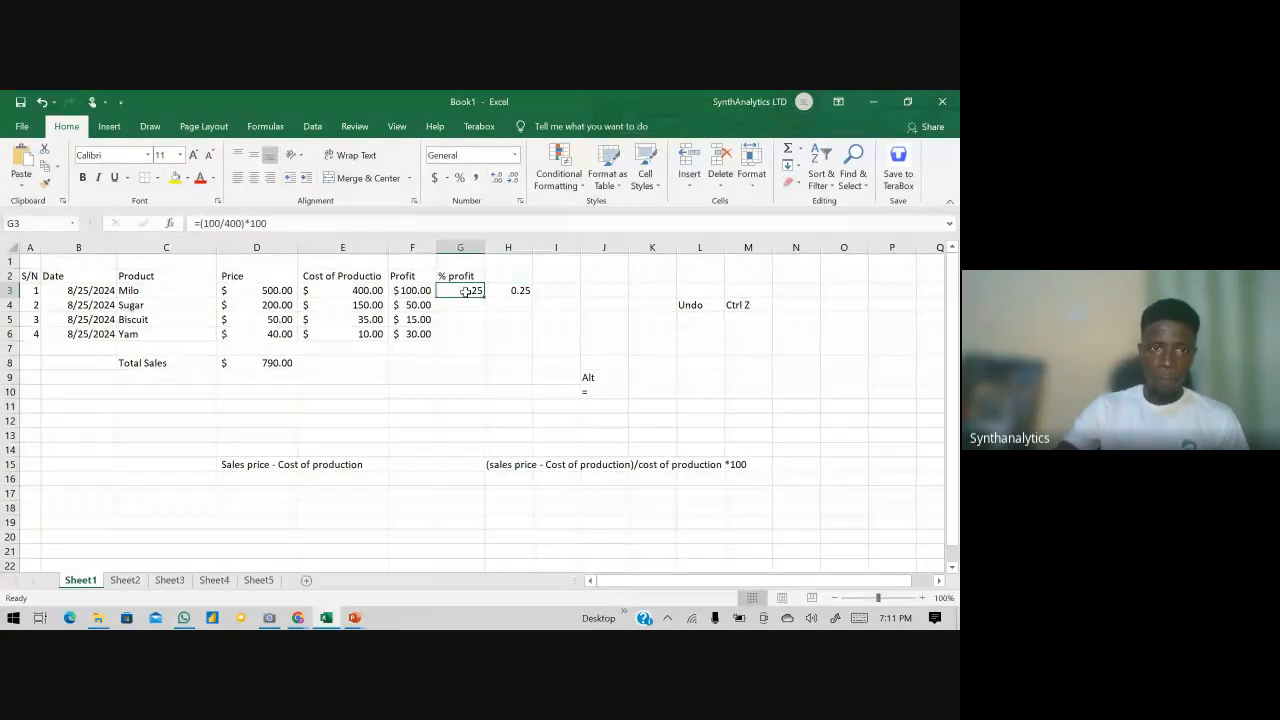
pyautogui.click(470, 314)
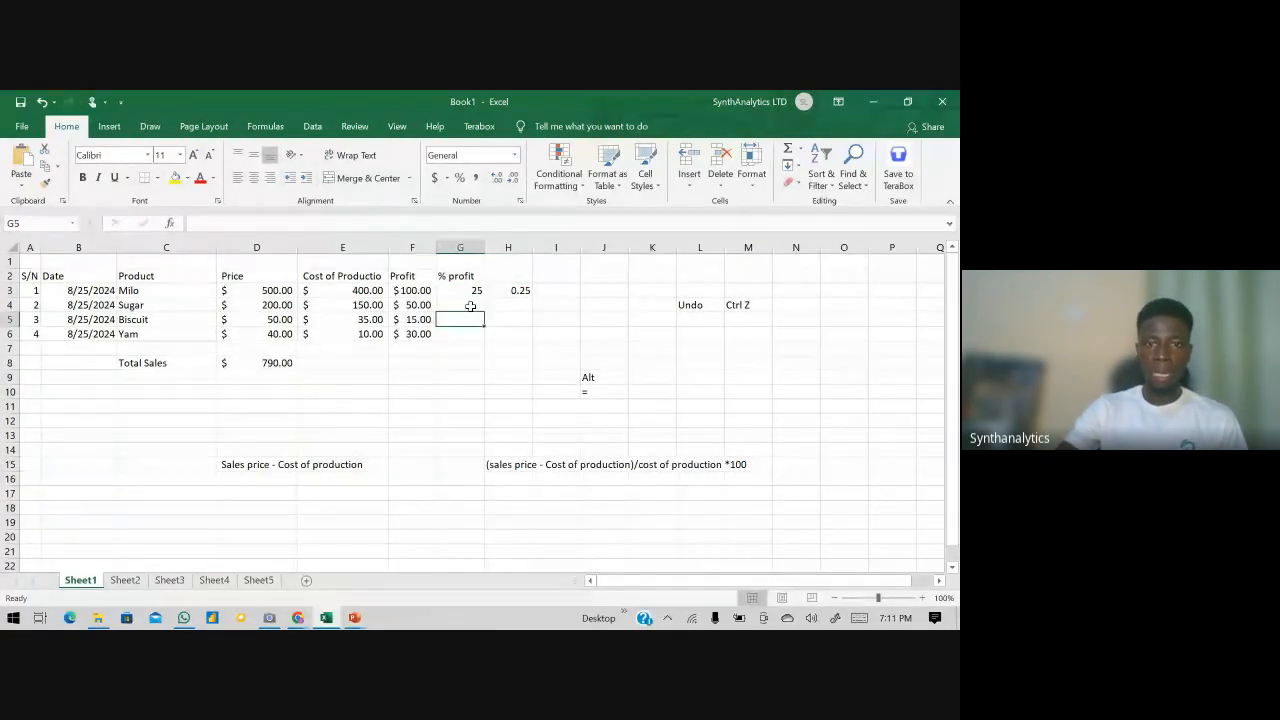
pyautogui.write('=')
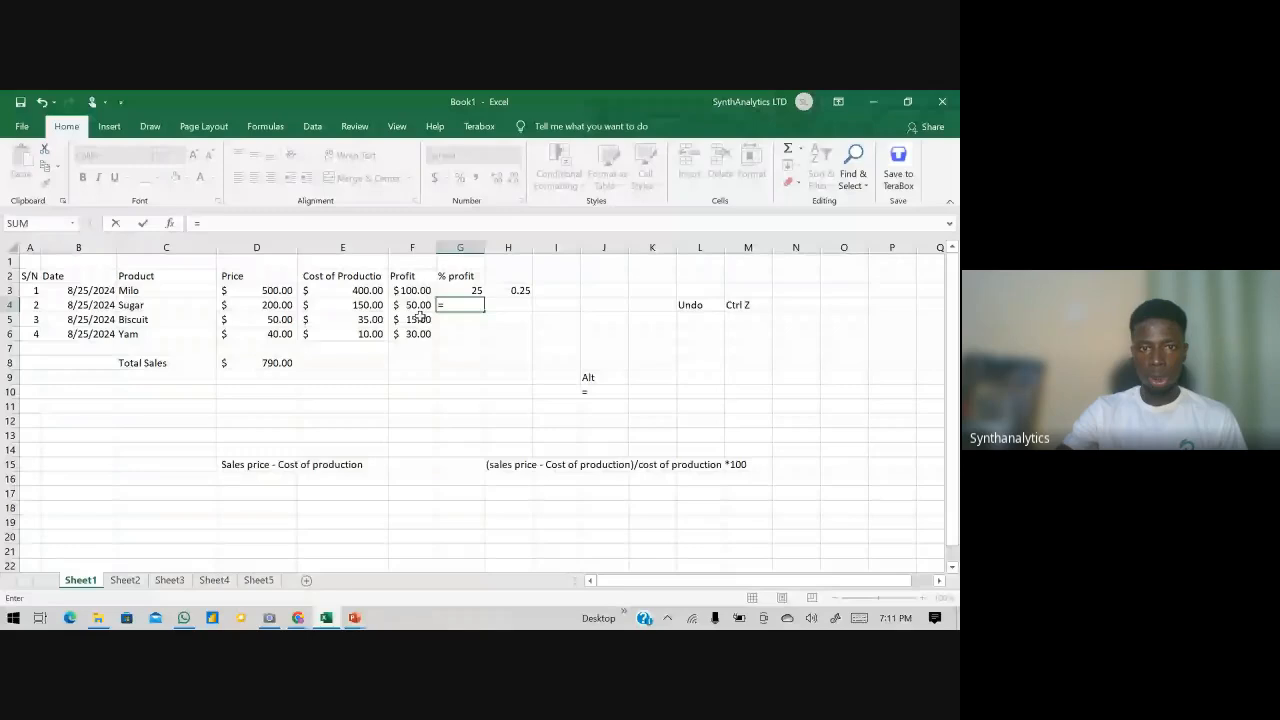
pyautogui.write('(')
pyautogui.click(408, 307)
pyautogui.write('/')
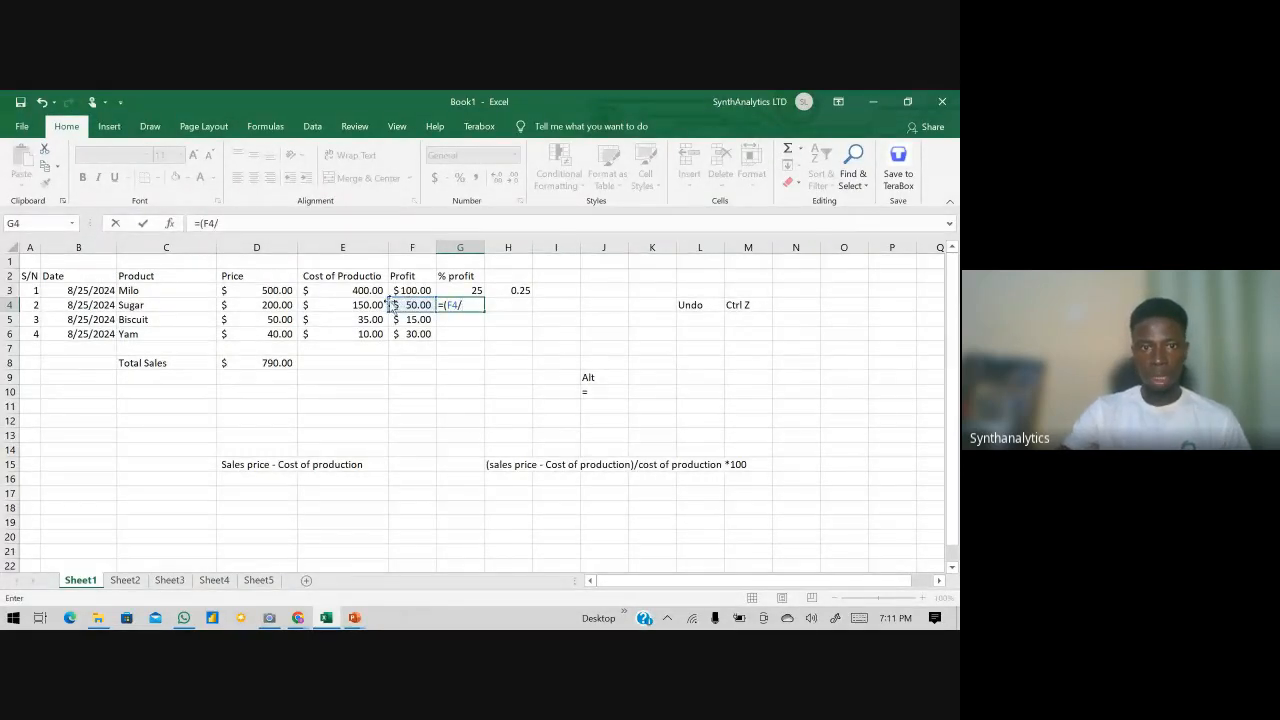
pyautogui.click(373, 305)
pyautogui.write(')*100')
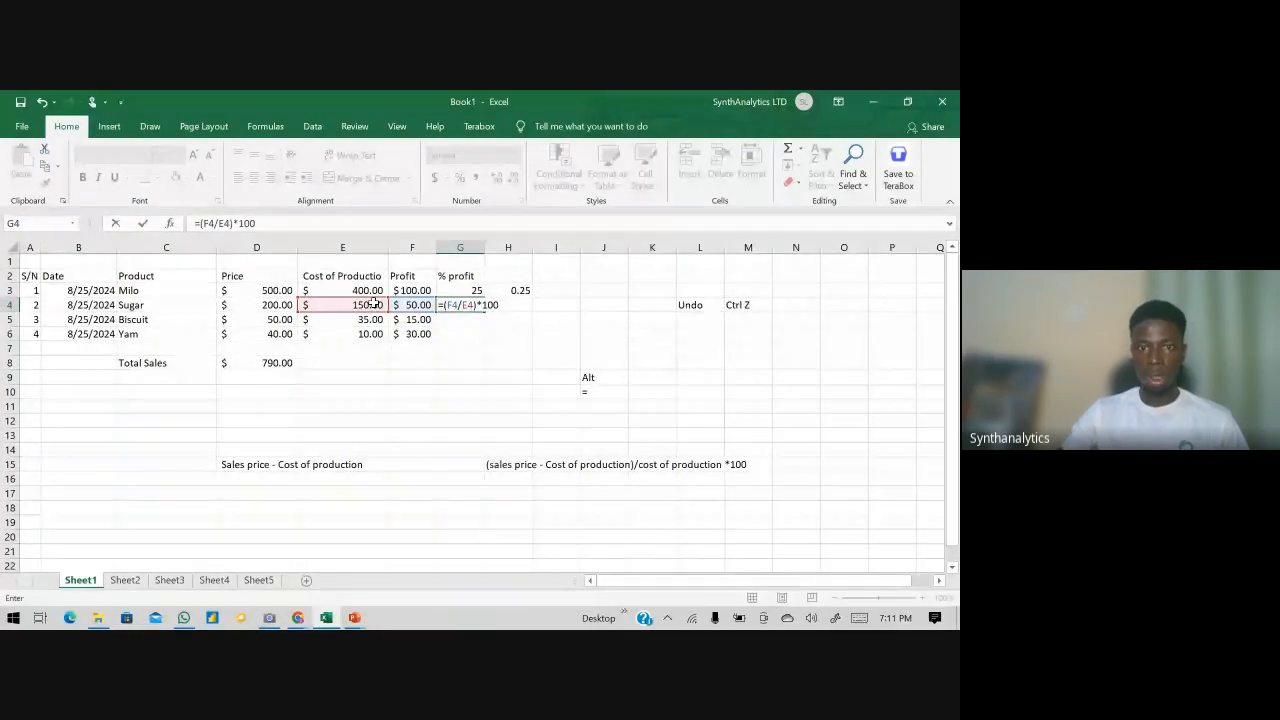
pyautogui.press('Return')
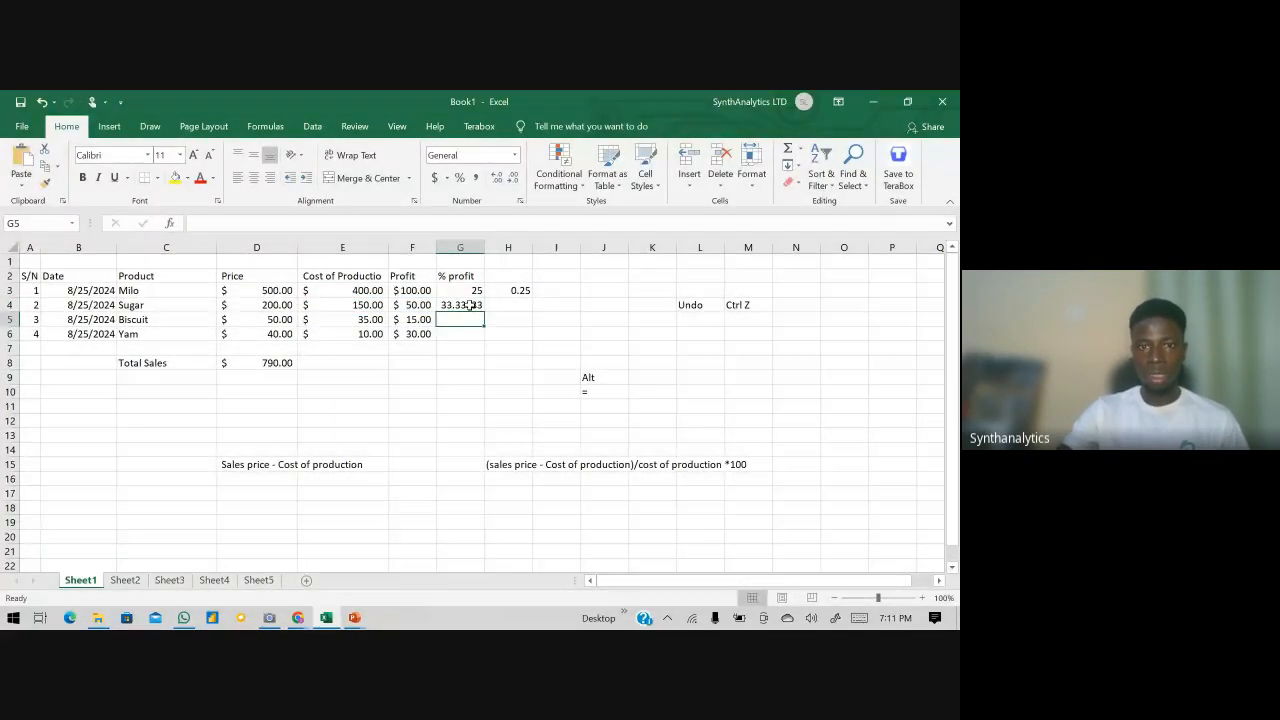
# - Calculate Biscuit's percentage profit in G5 with the formula =(F5/E5)*100
pyautogui.write('=')
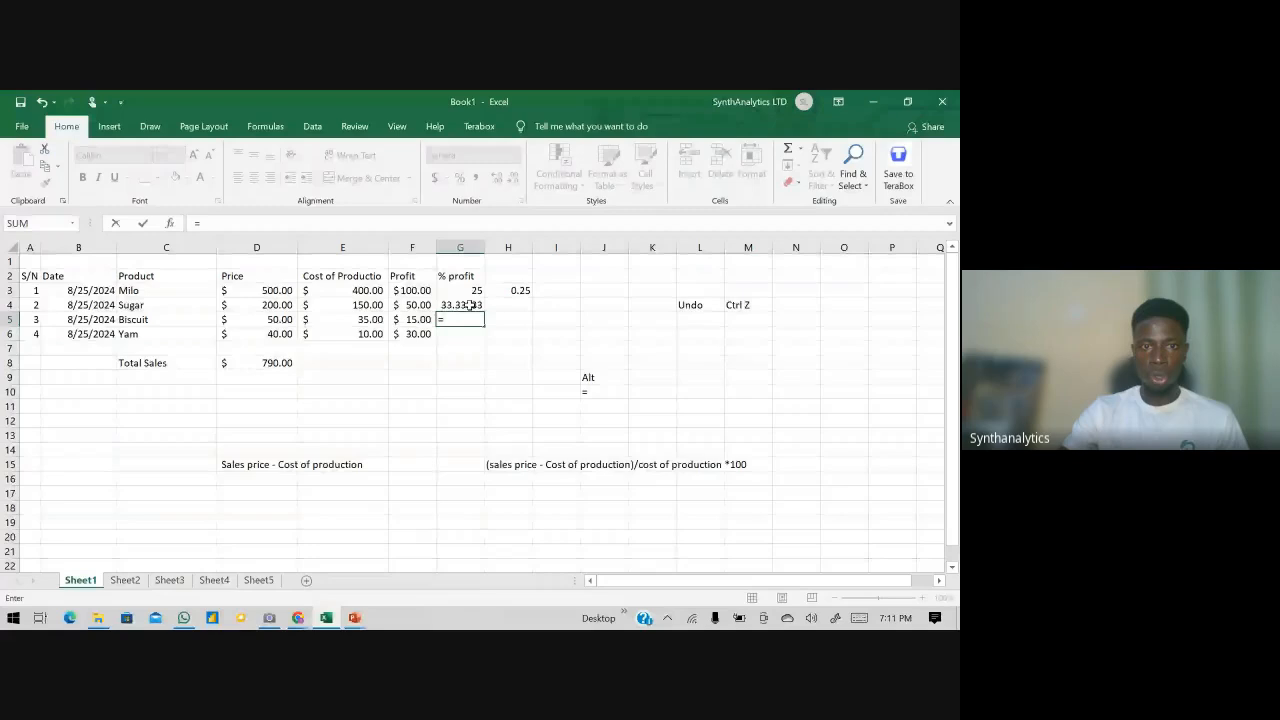
pyautogui.click(411, 324)
pyautogui.press('BackSpace')
pyautogui.press('BackSpace')
pyautogui.write('(')
pyautogui.click(411, 324)
pyautogui.write('/')
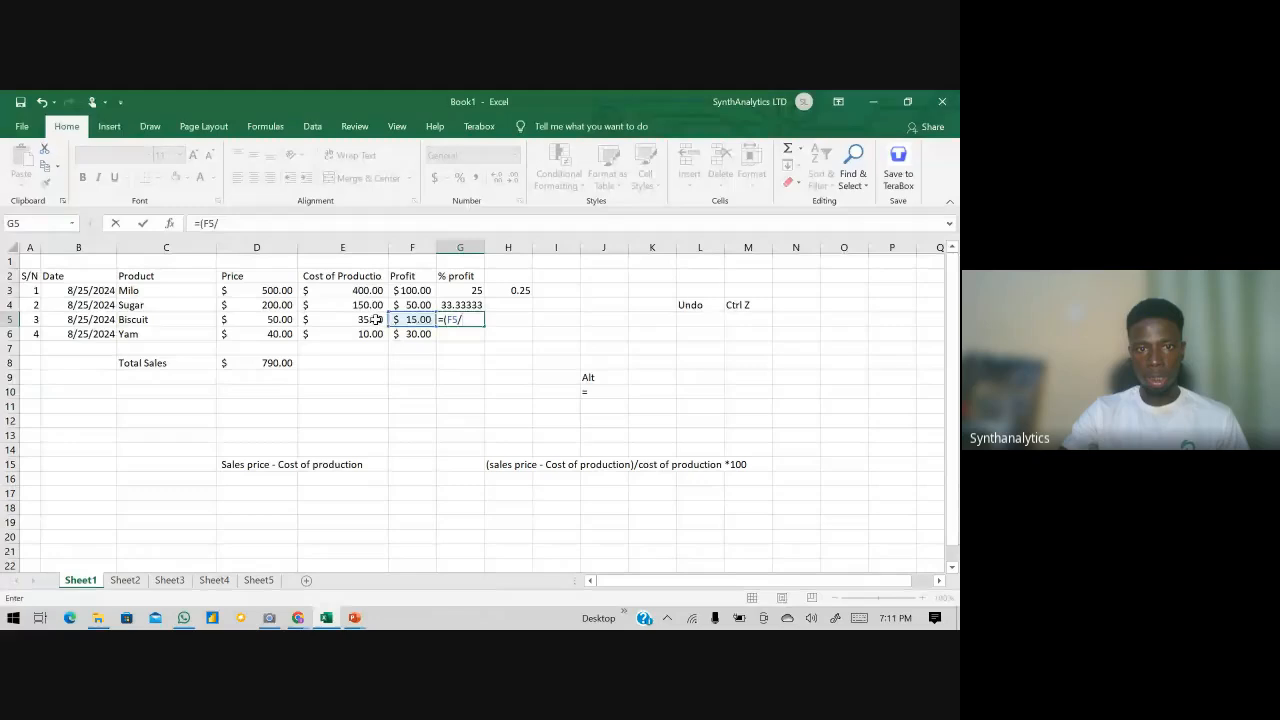
pyautogui.click(375, 320)
pyautogui.write(')*100')
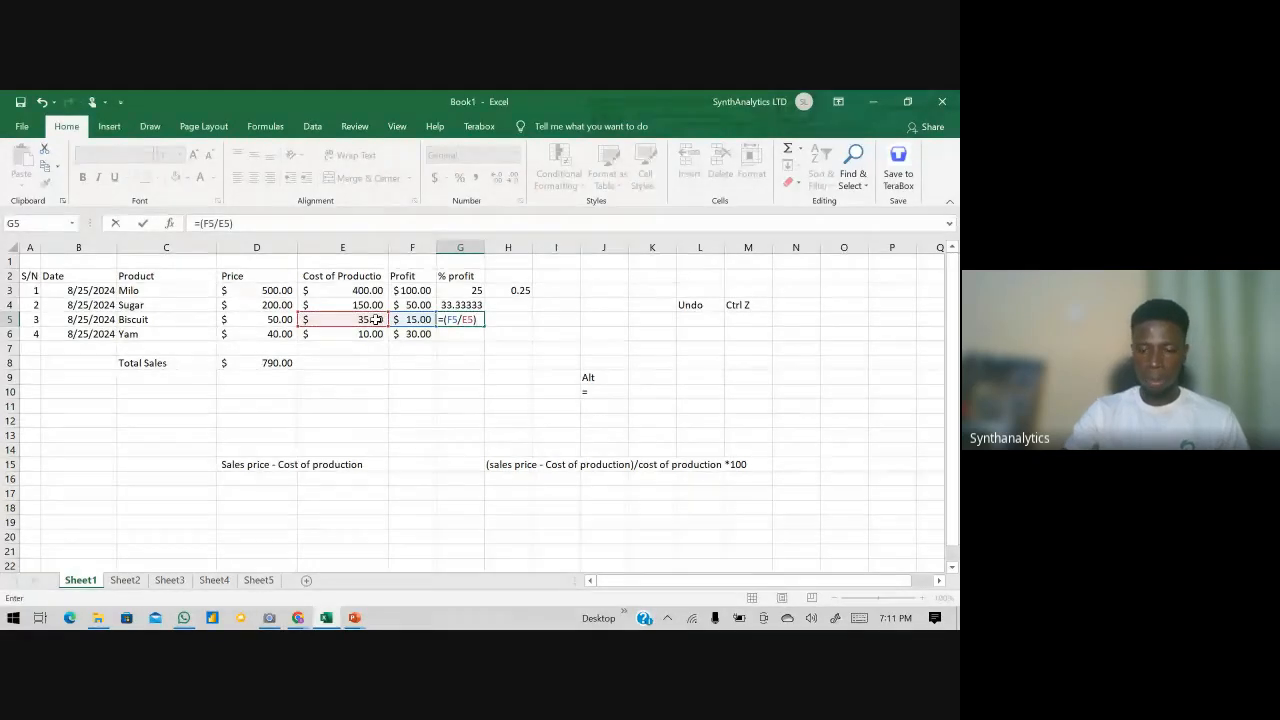
pyautogui.press('Return')
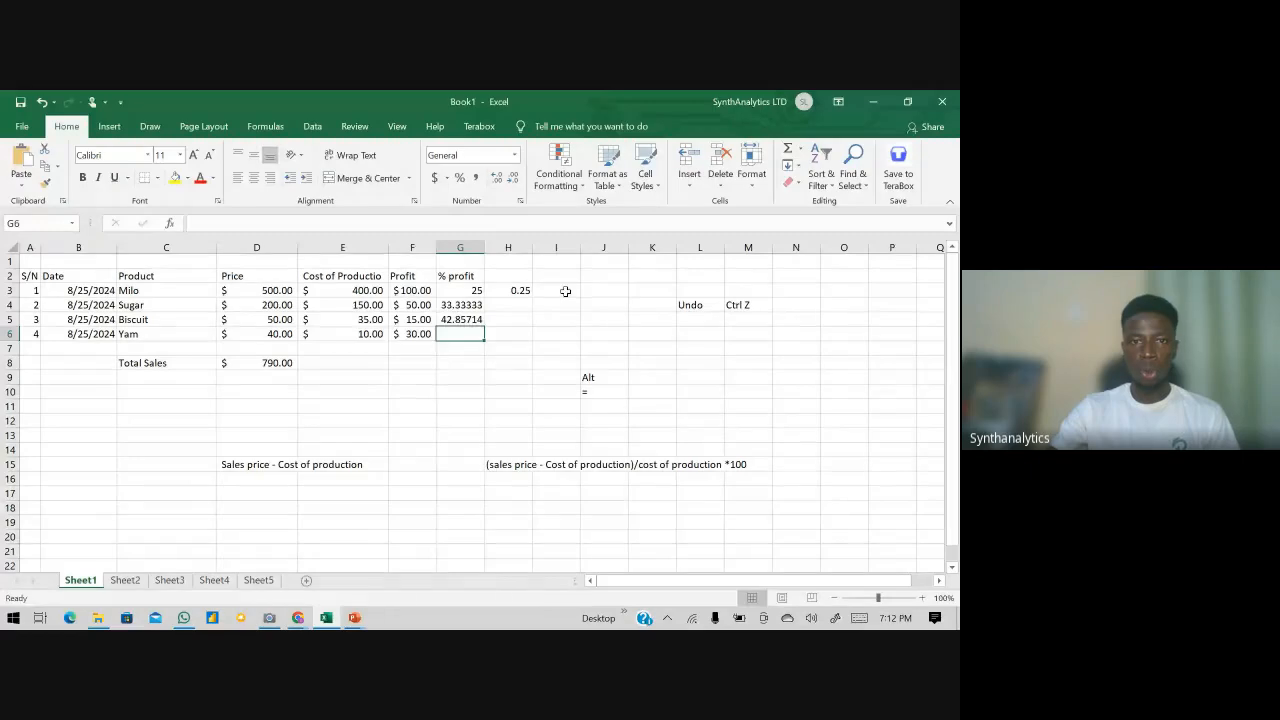
pyautogui.click(523, 291)
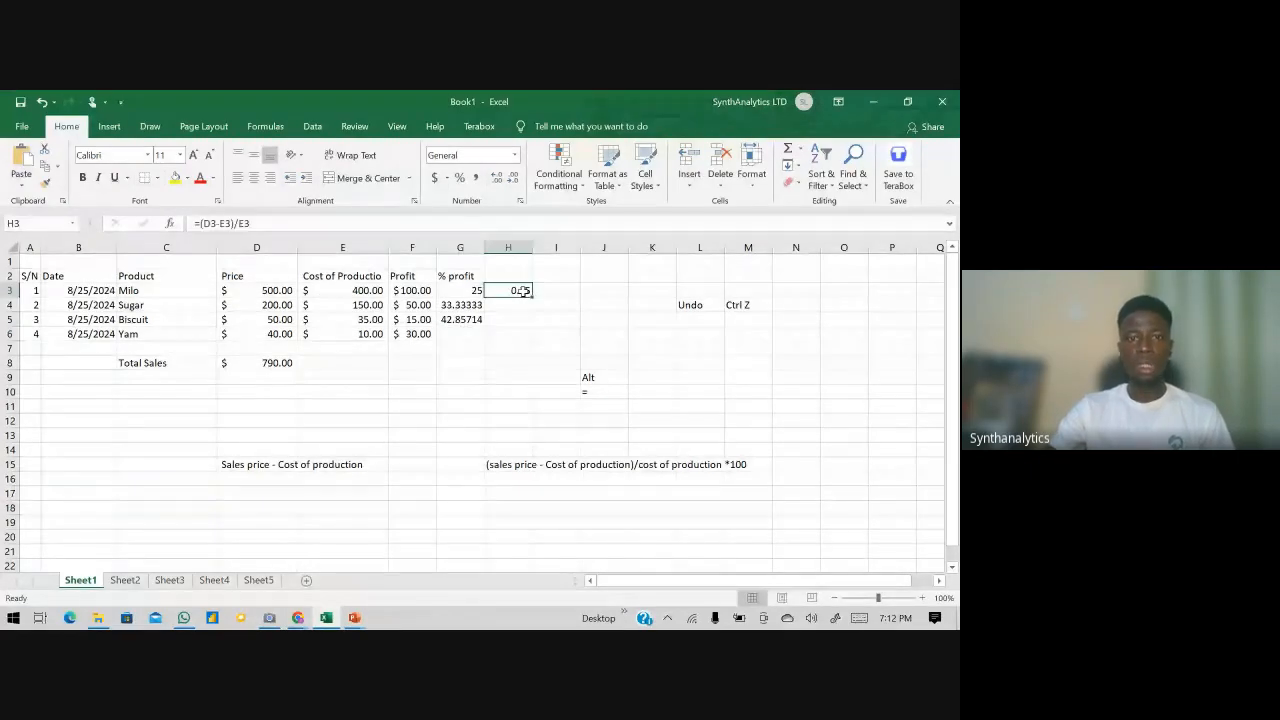
# - Review Milo's profit ratio formula in H3 and format the cell as a percentage
pyautogui.doubleClick(523, 291)
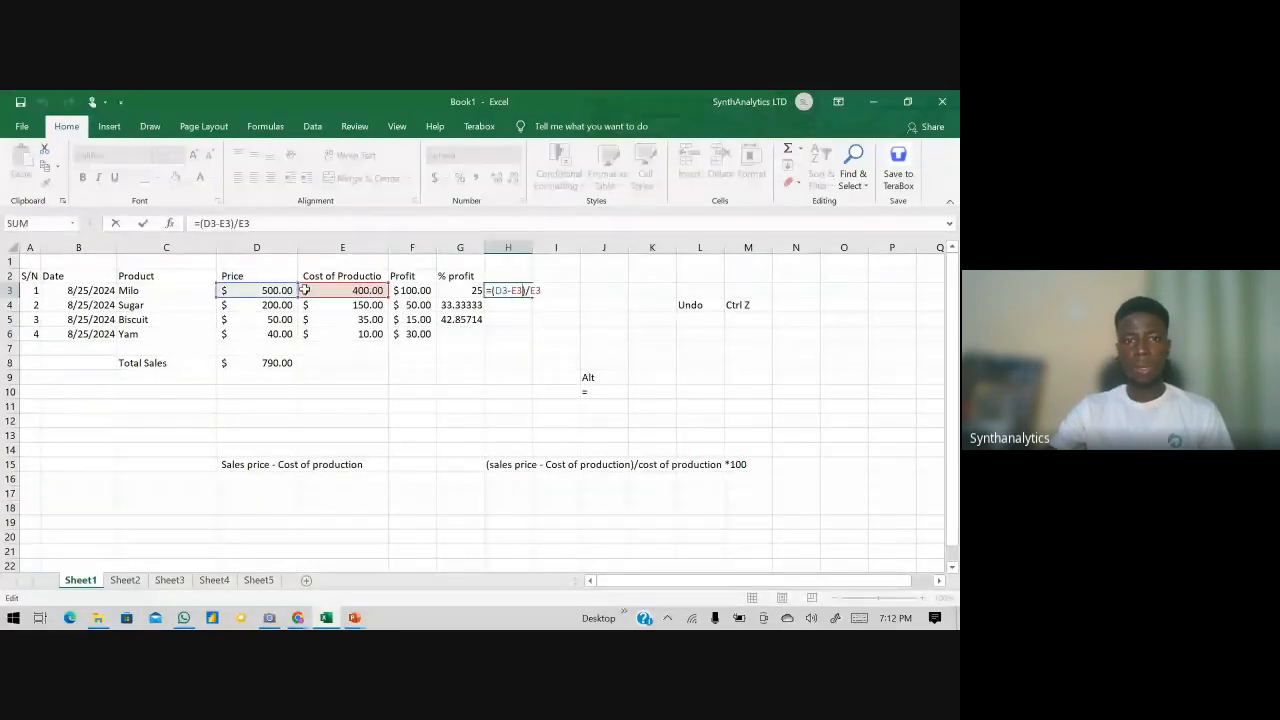
pyautogui.press('Escape')
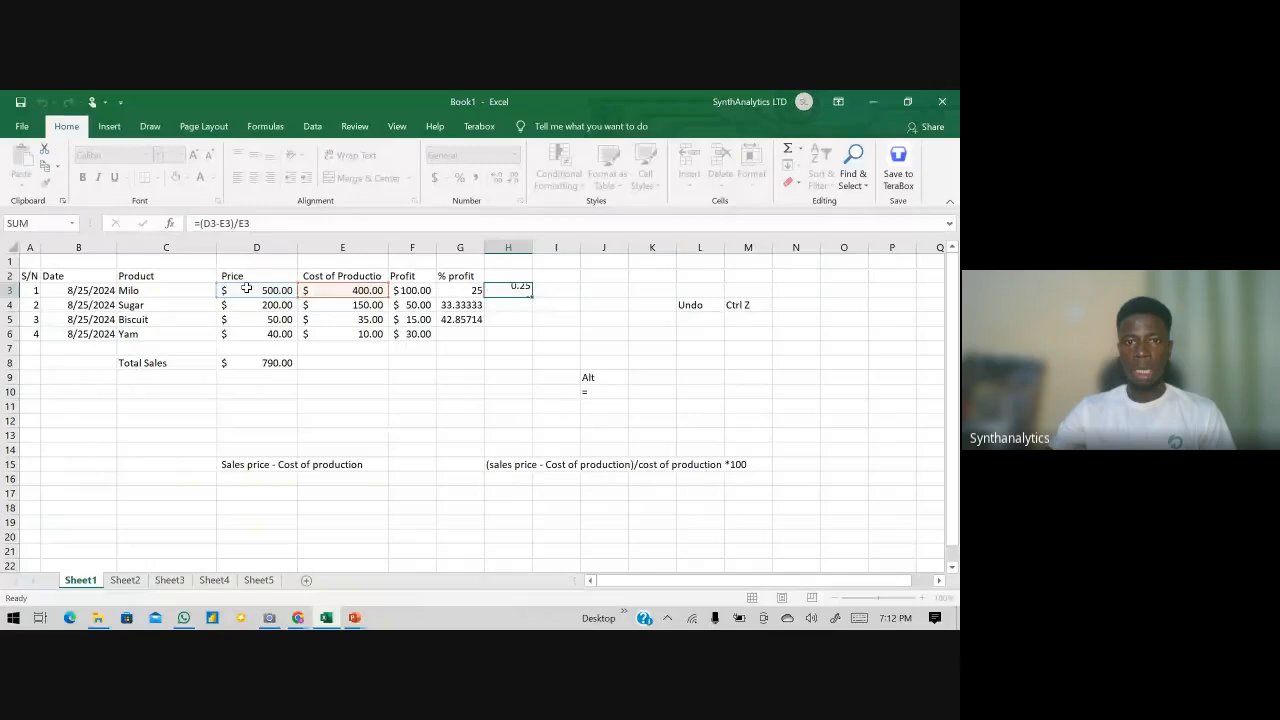
pyautogui.press('Return')
pyautogui.click(500, 289)
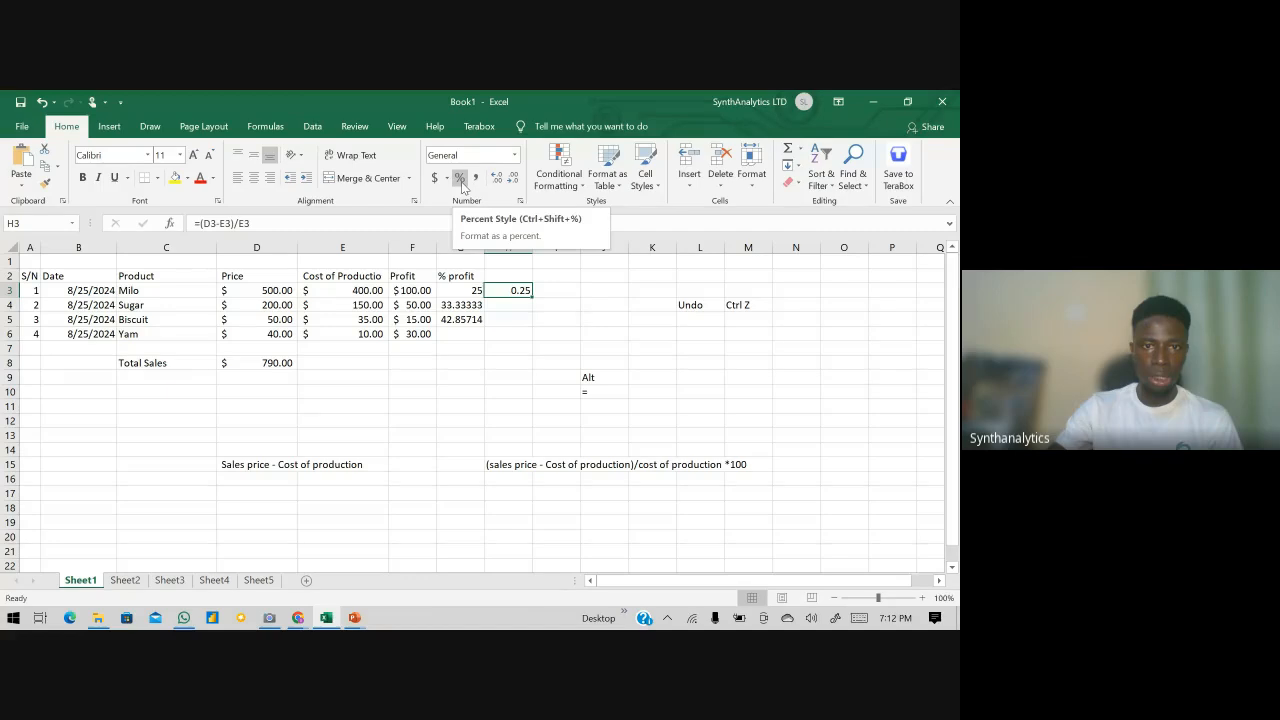
pyautogui.click(462, 184)
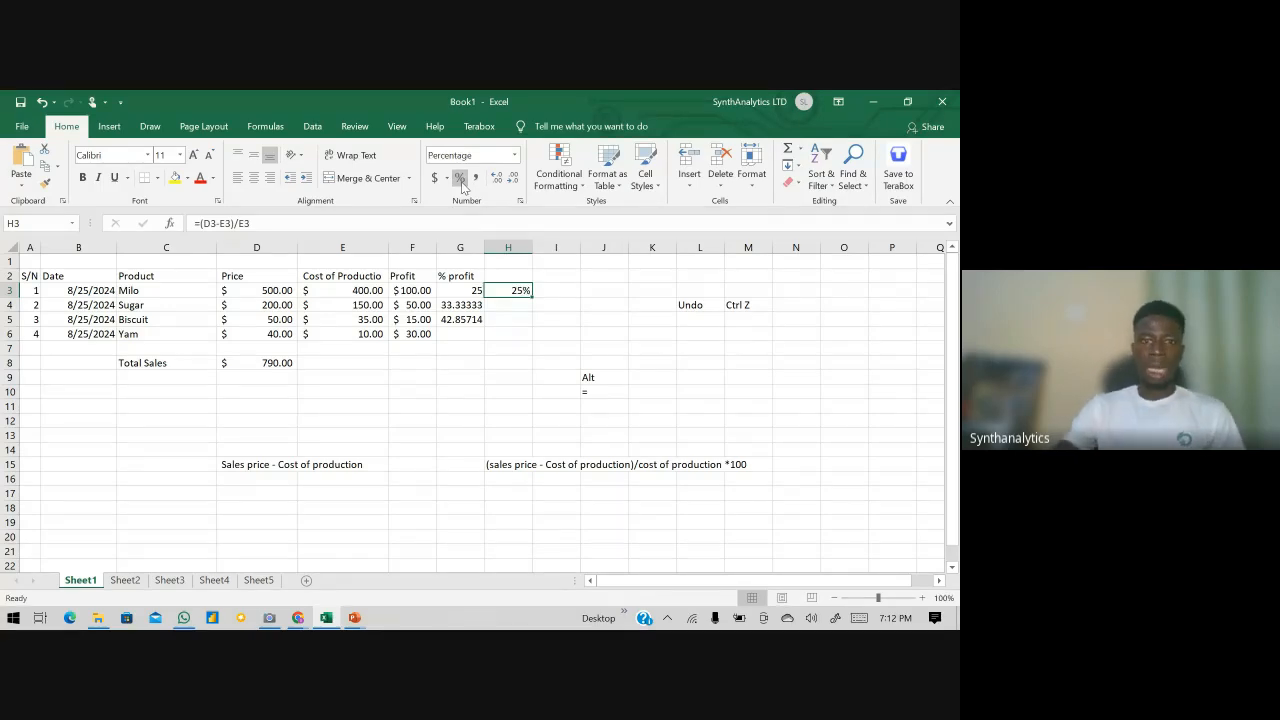
# - Move Sugar's and Biscuit's percentage profit cells from G4:G5 to N7:N8 and highlight them with yellow fill
pyautogui.click(467, 306)
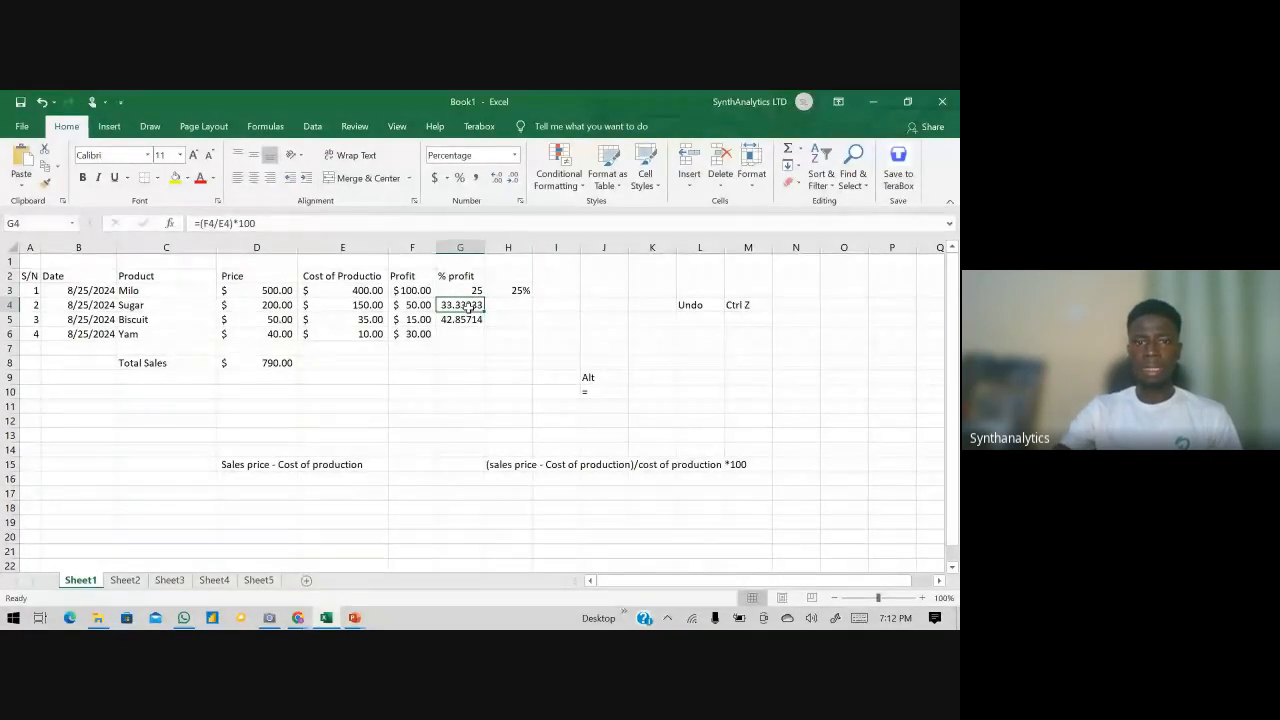
pyautogui.moveTo(485, 312); pyautogui.dragTo(478, 325)
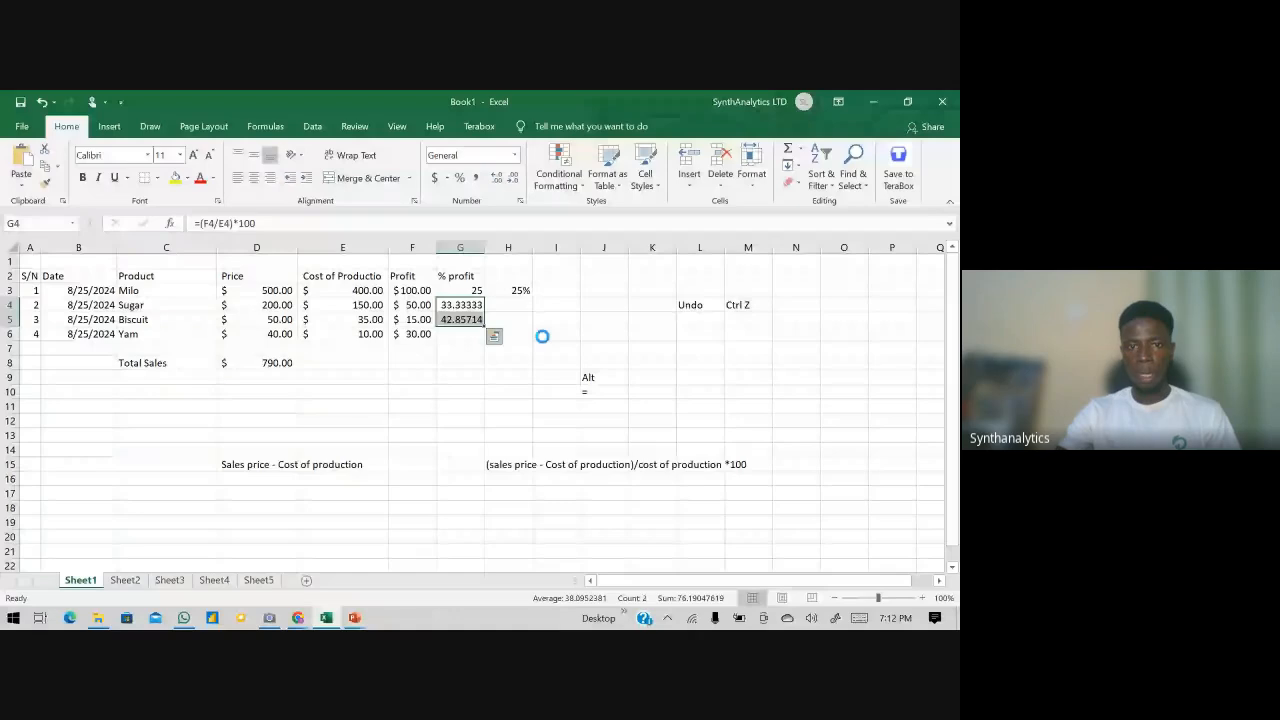
pyautogui.hotkey('ctrl', 'c')
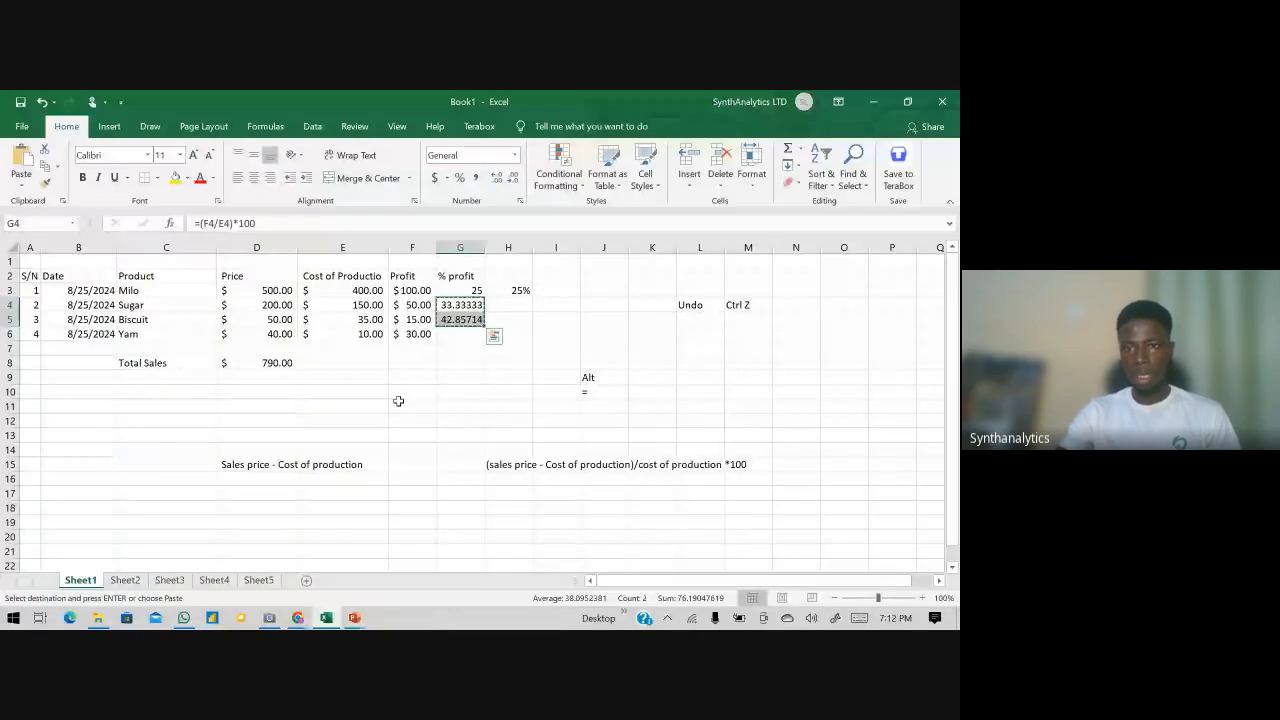
pyautogui.click(814, 349)
pyautogui.press('Return')
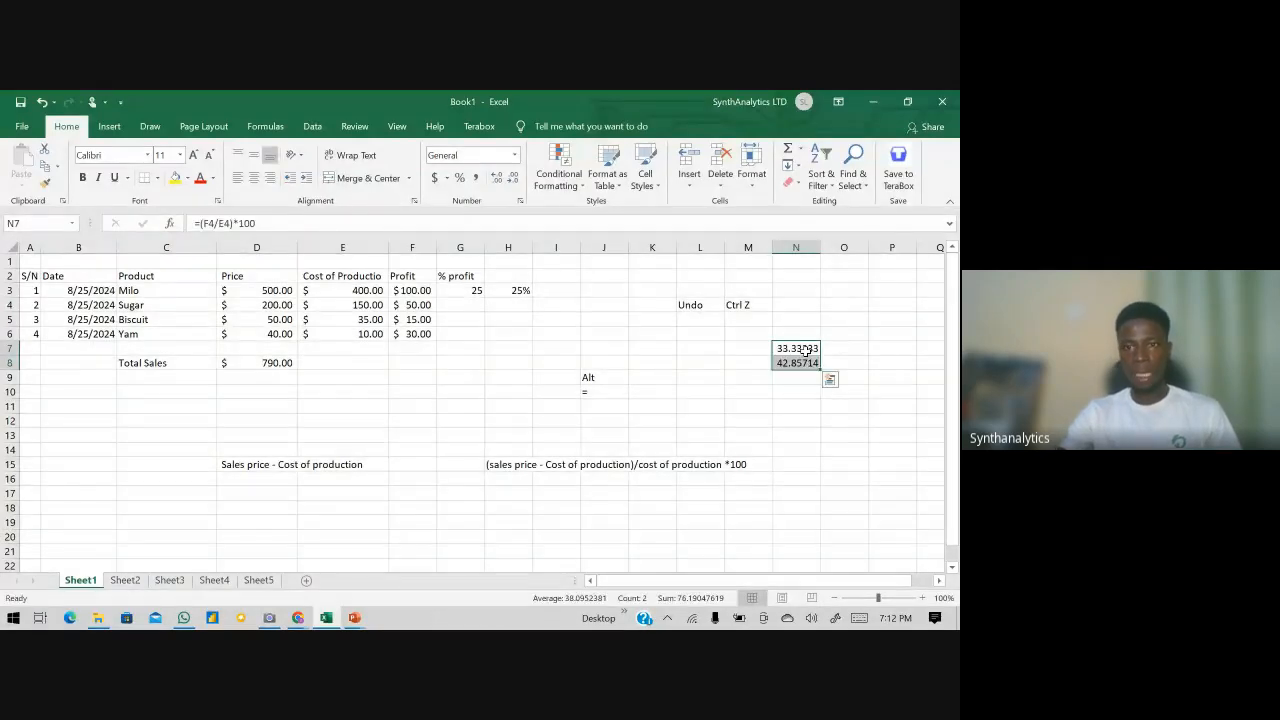
pyautogui.click(183, 178)
pyautogui.click(807, 389)
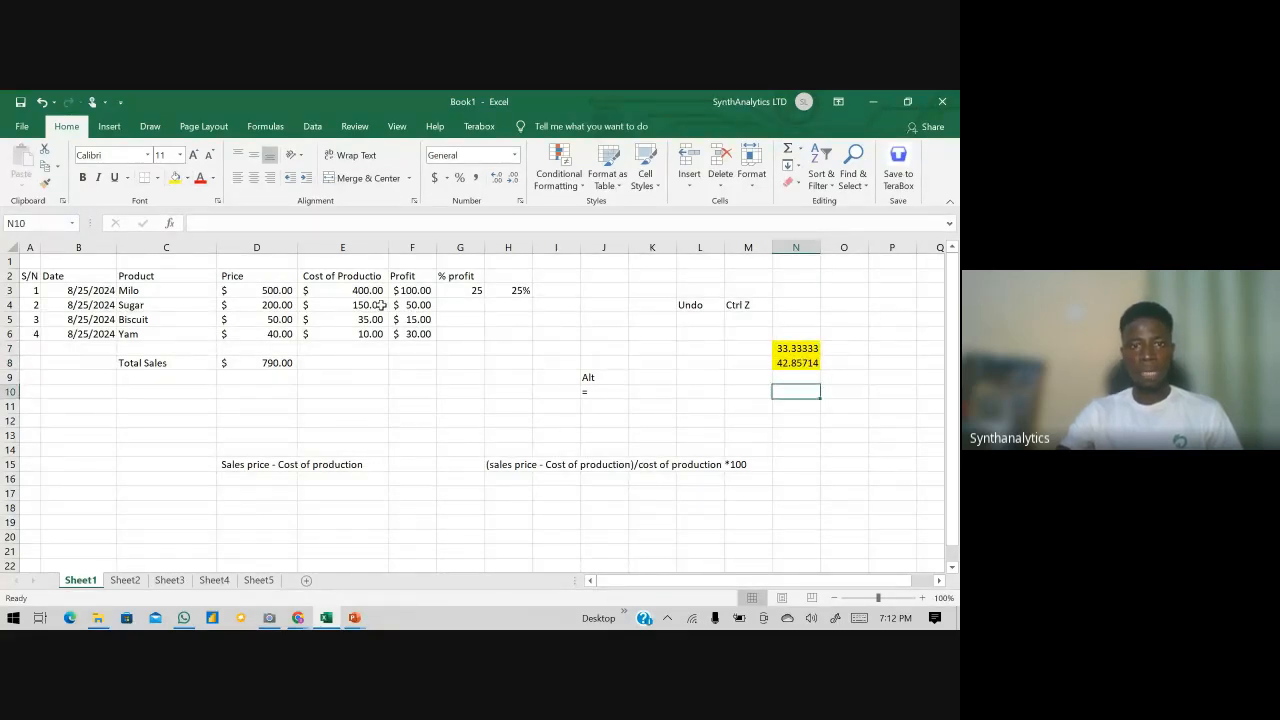
# - Fill Milo's typed-number formula from G3 down to G6 and compare the copies with the yellow cells N7 and N8
pyautogui.click(474, 291)
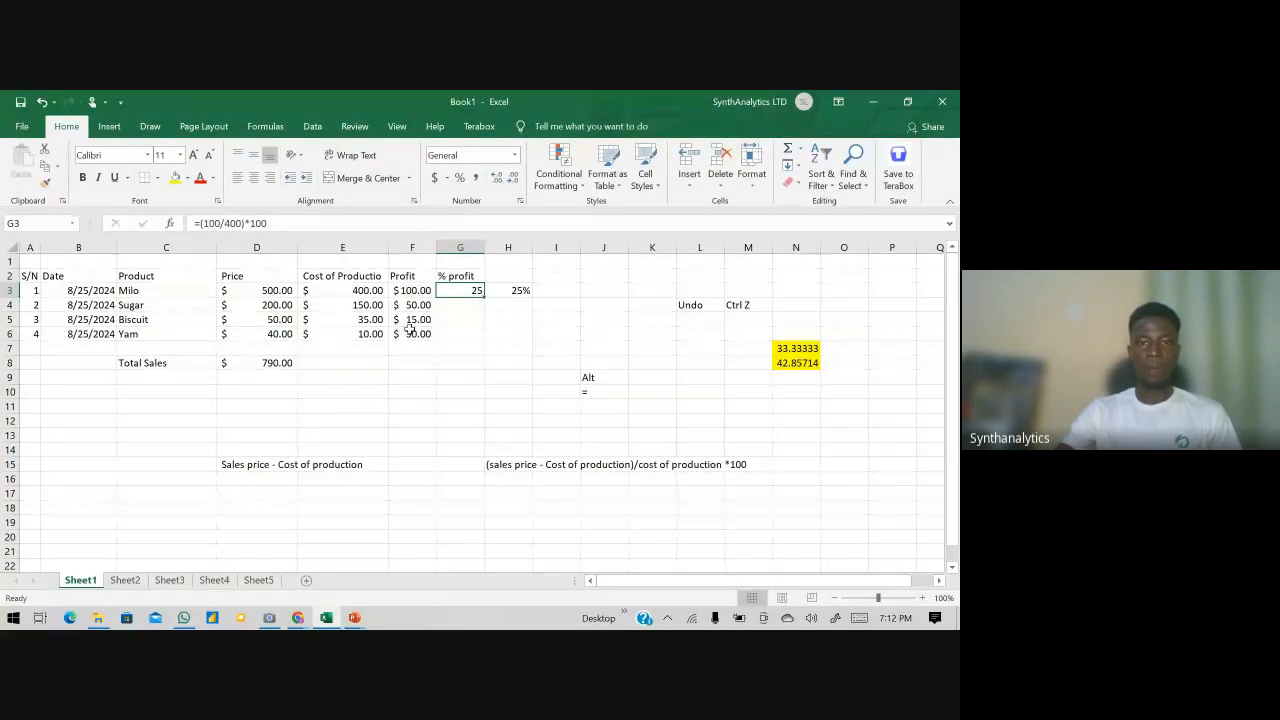
pyautogui.moveTo(484, 297); pyautogui.dragTo(485, 340)
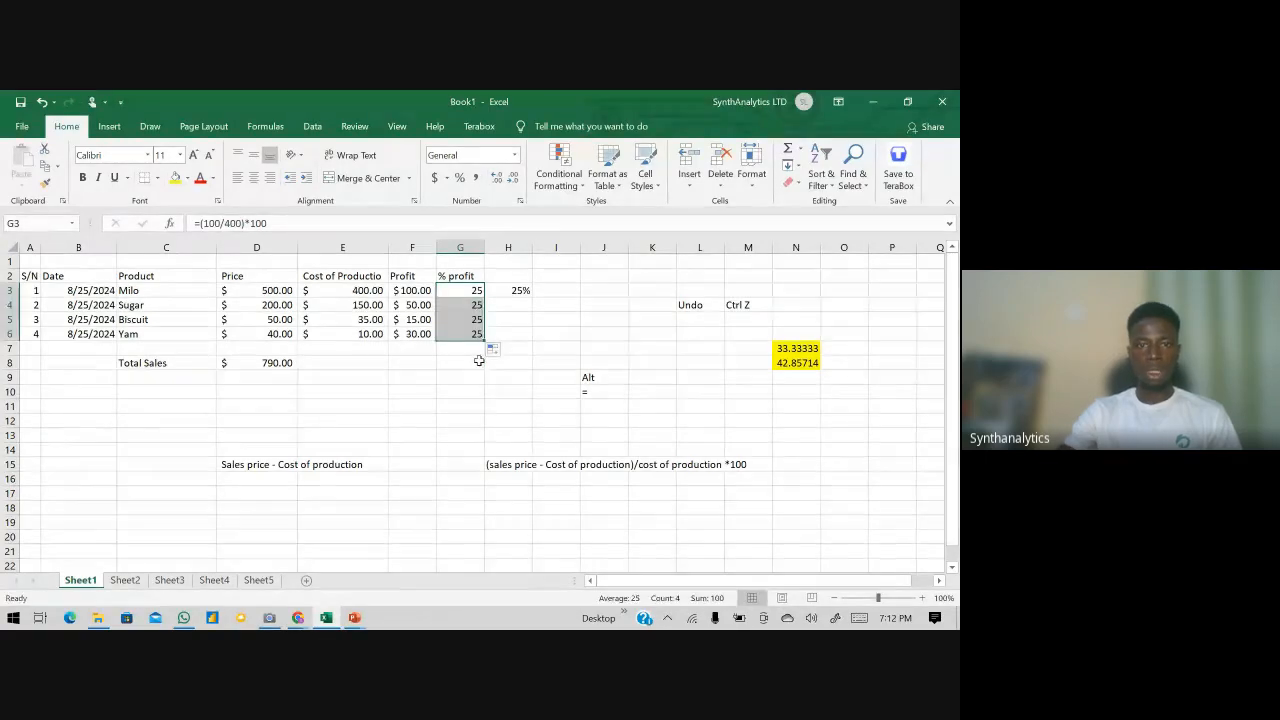
pyautogui.click(471, 317)
pyautogui.click(472, 334)
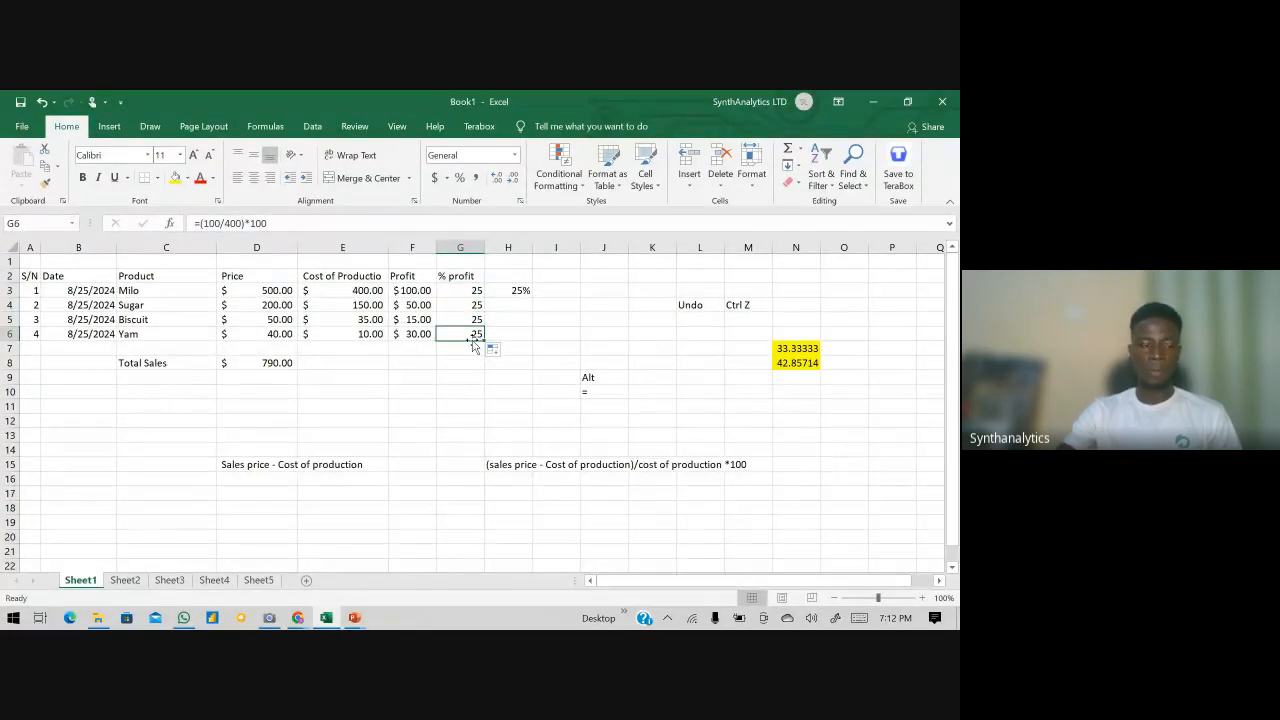
pyautogui.moveTo(476, 305); pyautogui.dragTo(476, 334)
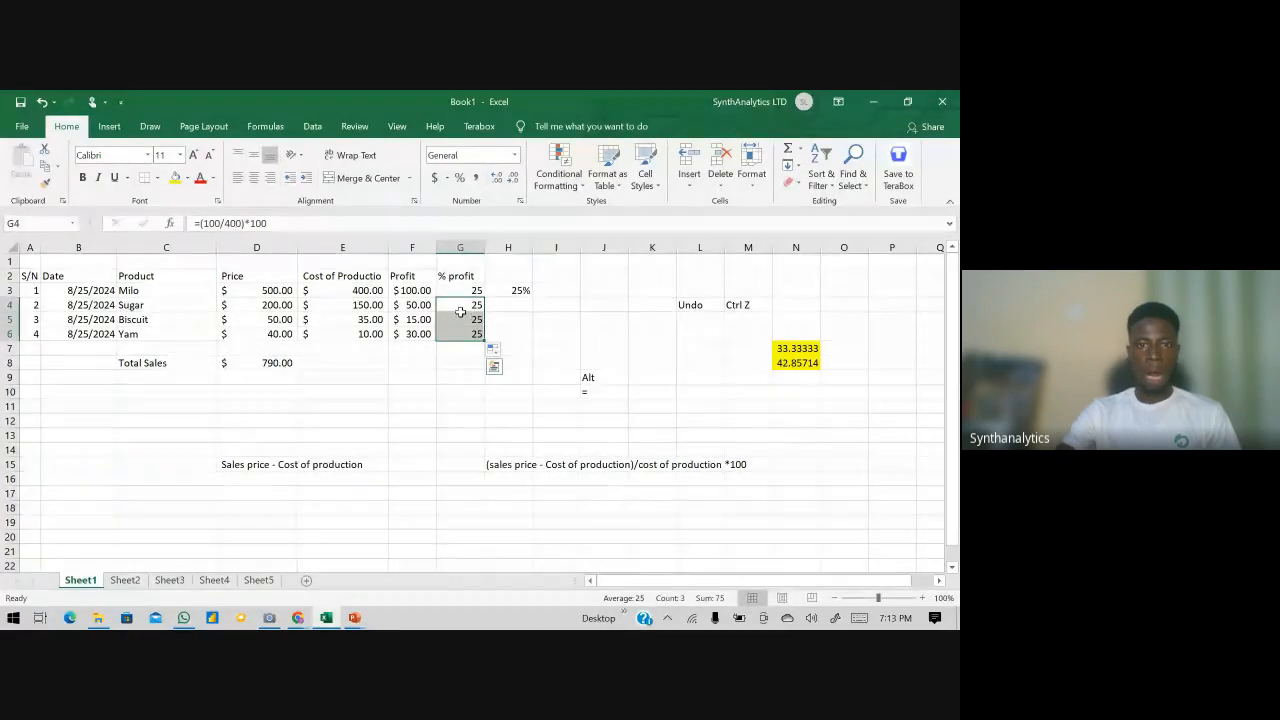
pyautogui.click(780, 349)
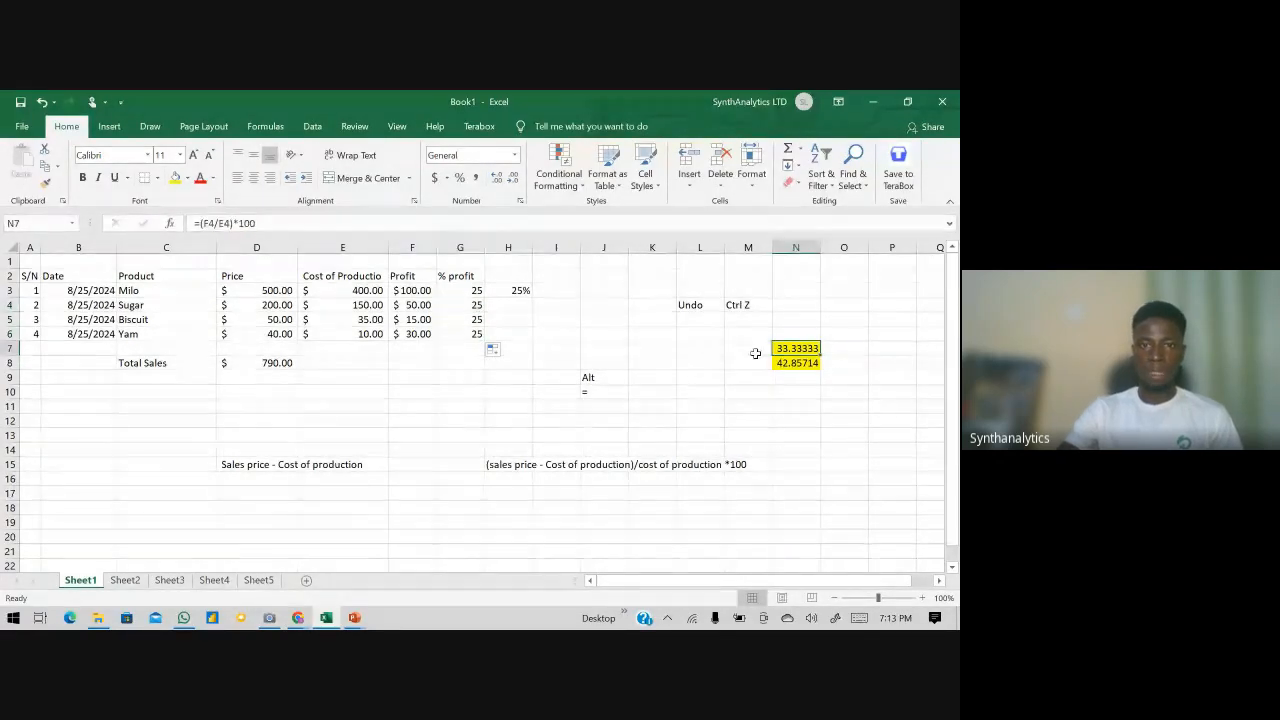
pyautogui.click(470, 320)
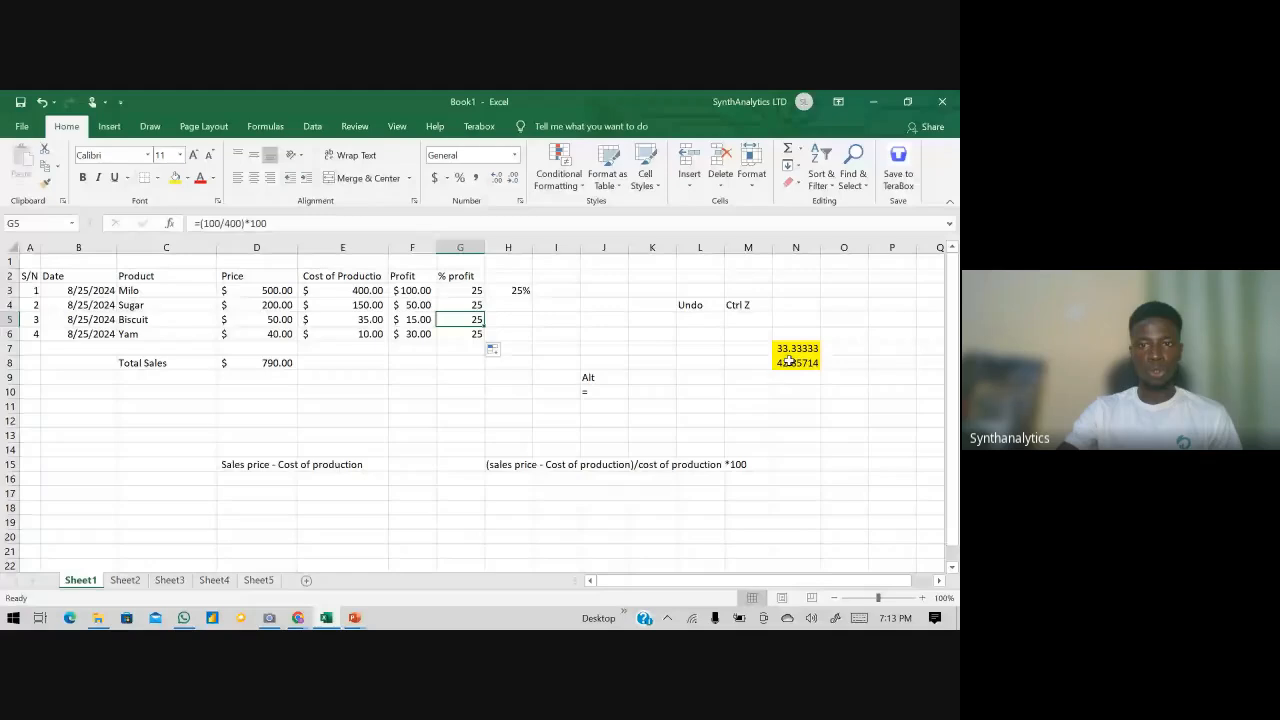
pyautogui.click(791, 366)
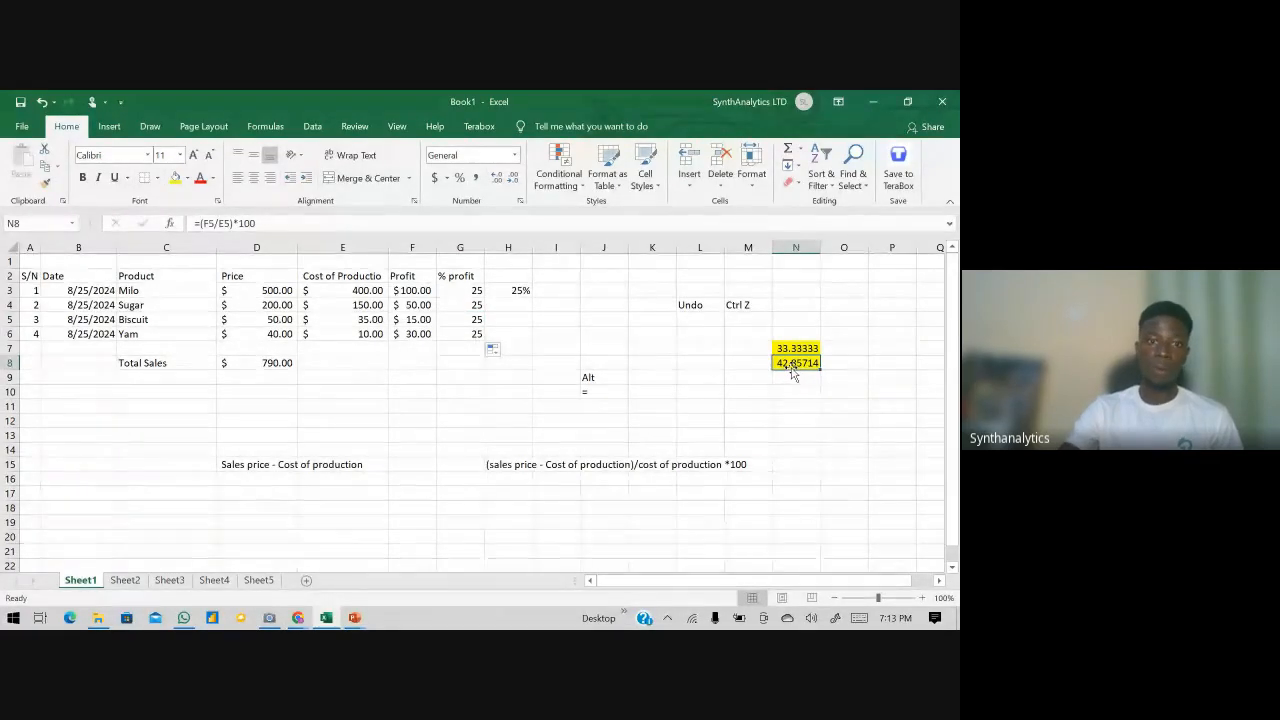
# - Fill Milo's cell-reference percentage formula from H3 down to H6 for the remaining products
pyautogui.click(514, 291)
pyautogui.moveTo(531, 296); pyautogui.dragTo(533, 342)
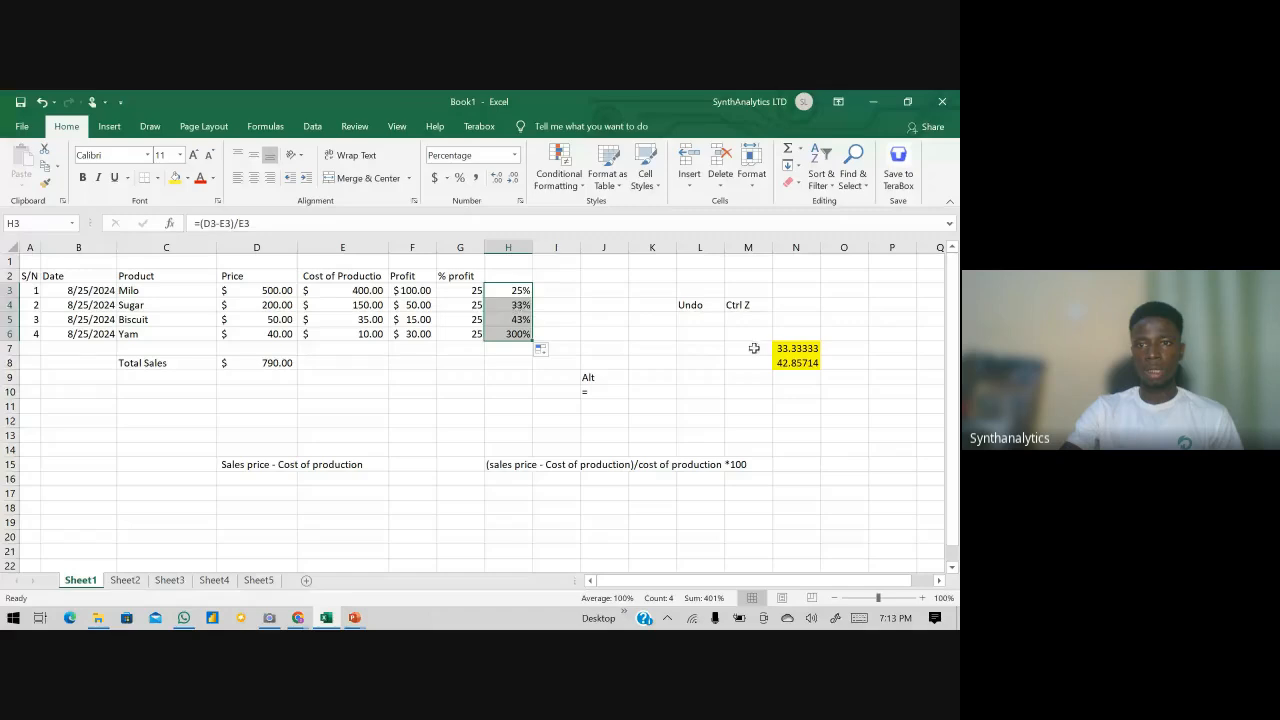
pyautogui.click(516, 334)
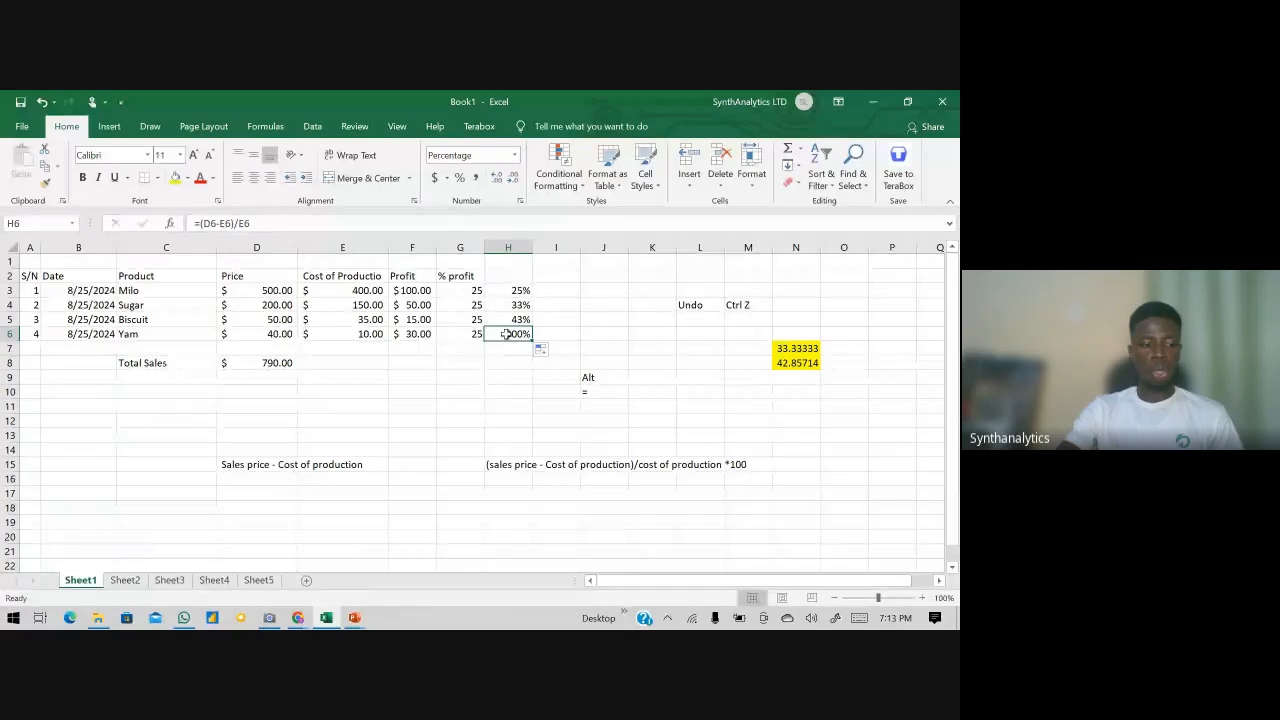
# - Compare the percentage profit results in columns G and H, and check Milo's price, cost, profit and % profit cells
pyautogui.moveTo(461, 282); pyautogui.dragTo(461, 334)
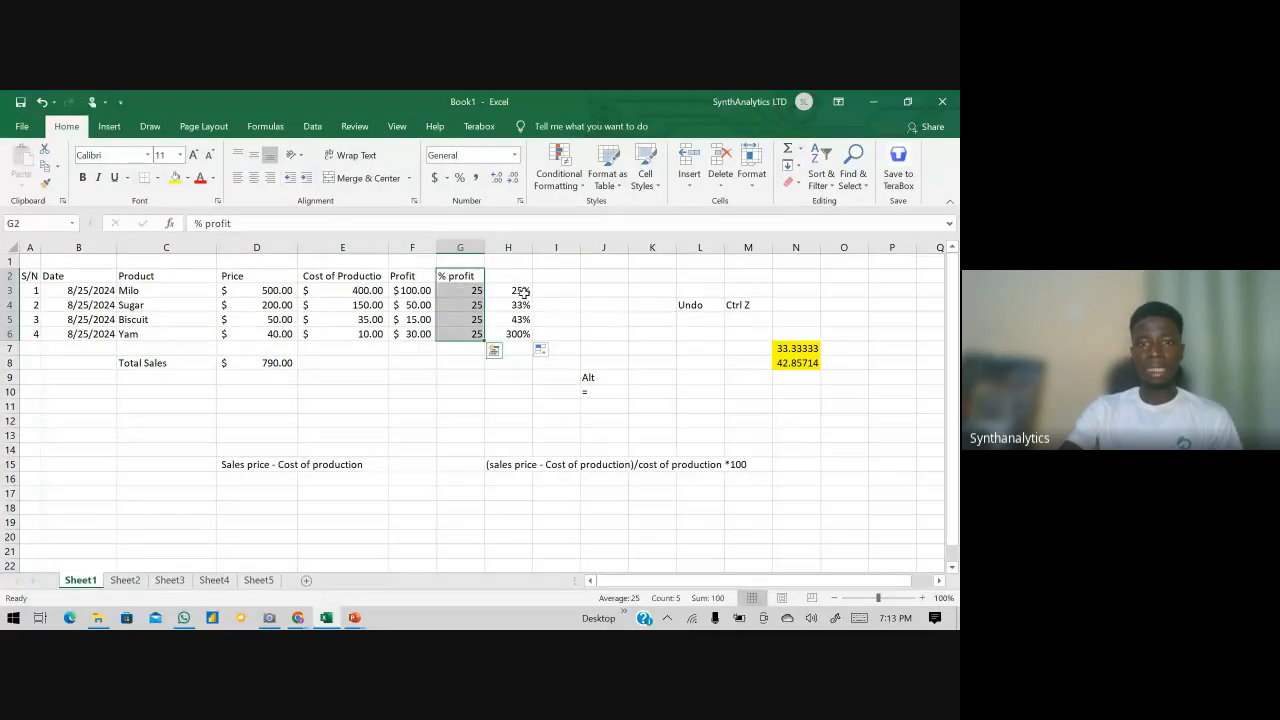
pyautogui.moveTo(522, 291); pyautogui.dragTo(515, 319)
pyautogui.moveTo(460, 277); pyautogui.dragTo(465, 345)
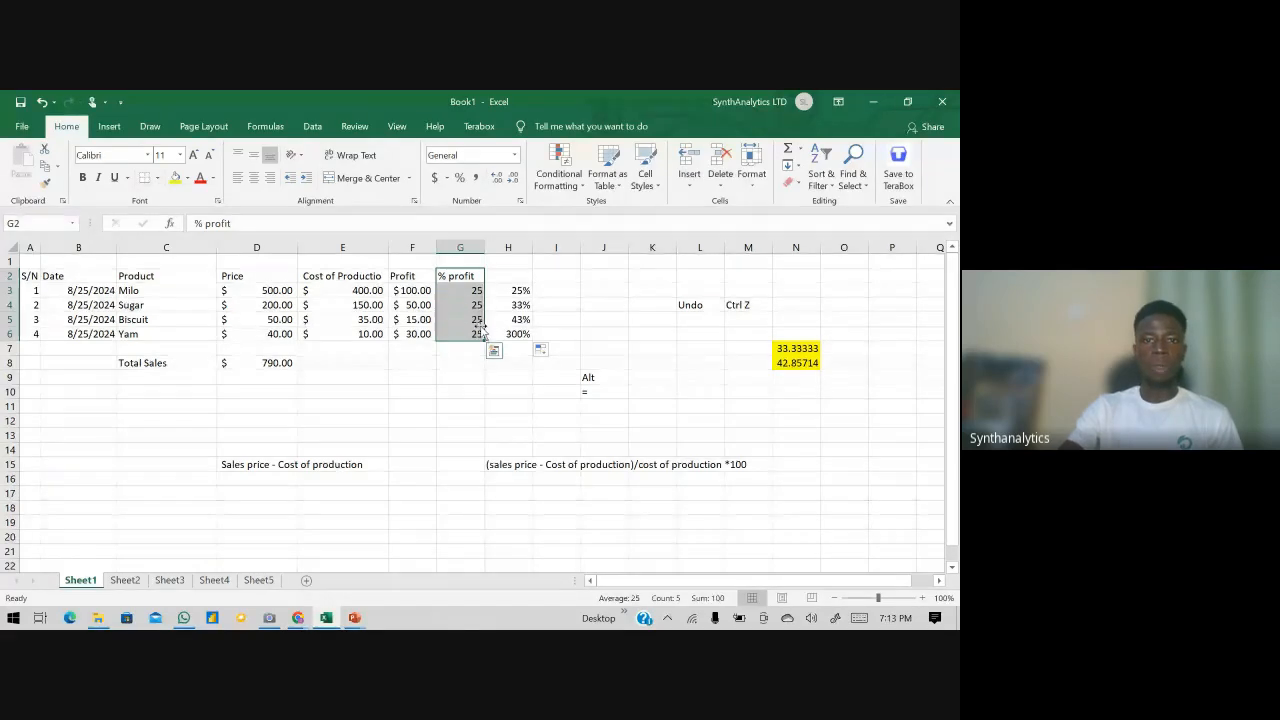
pyautogui.moveTo(514, 278); pyautogui.dragTo(515, 347)
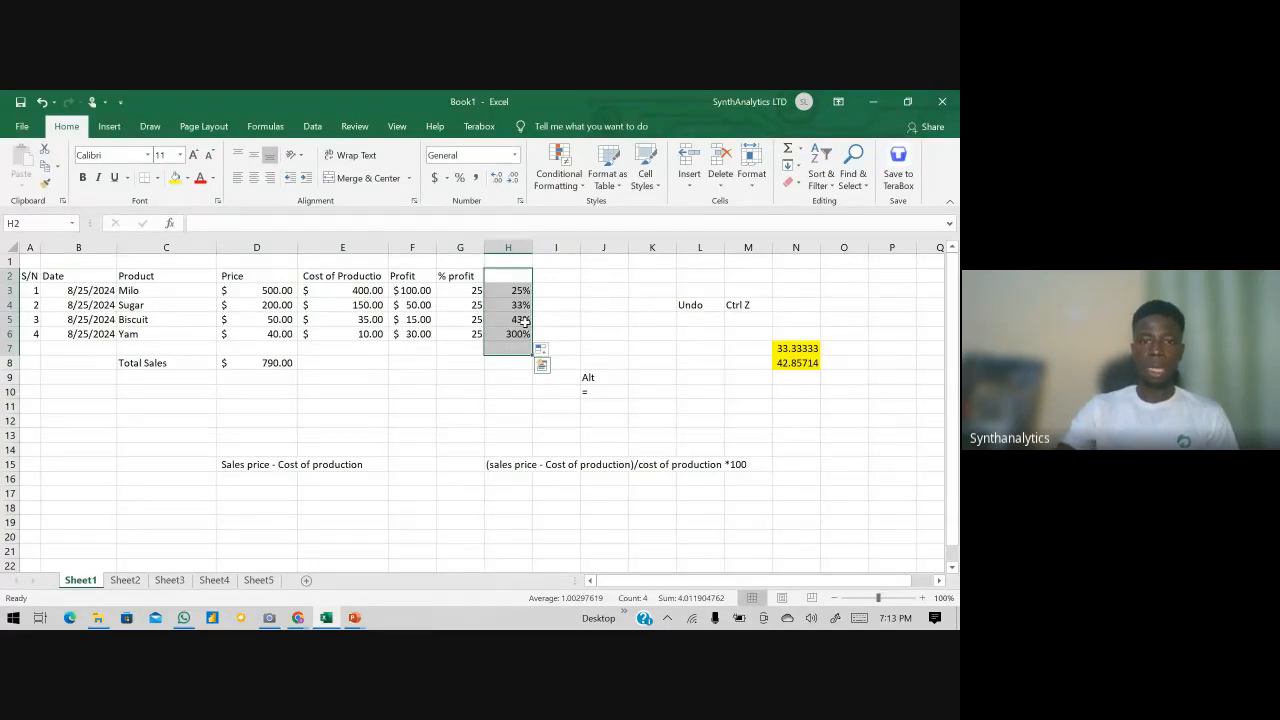
pyautogui.click(525, 304)
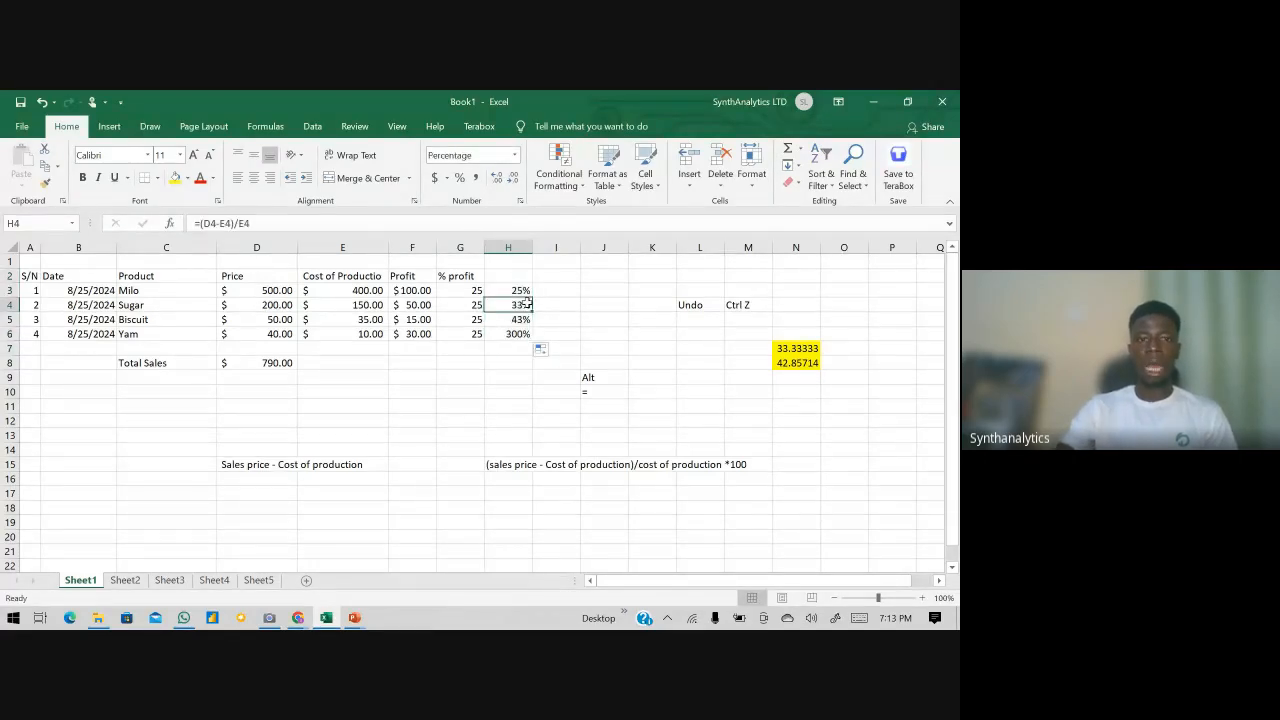
pyautogui.click(276, 290)
pyautogui.click(371, 290)
pyautogui.click(414, 290)
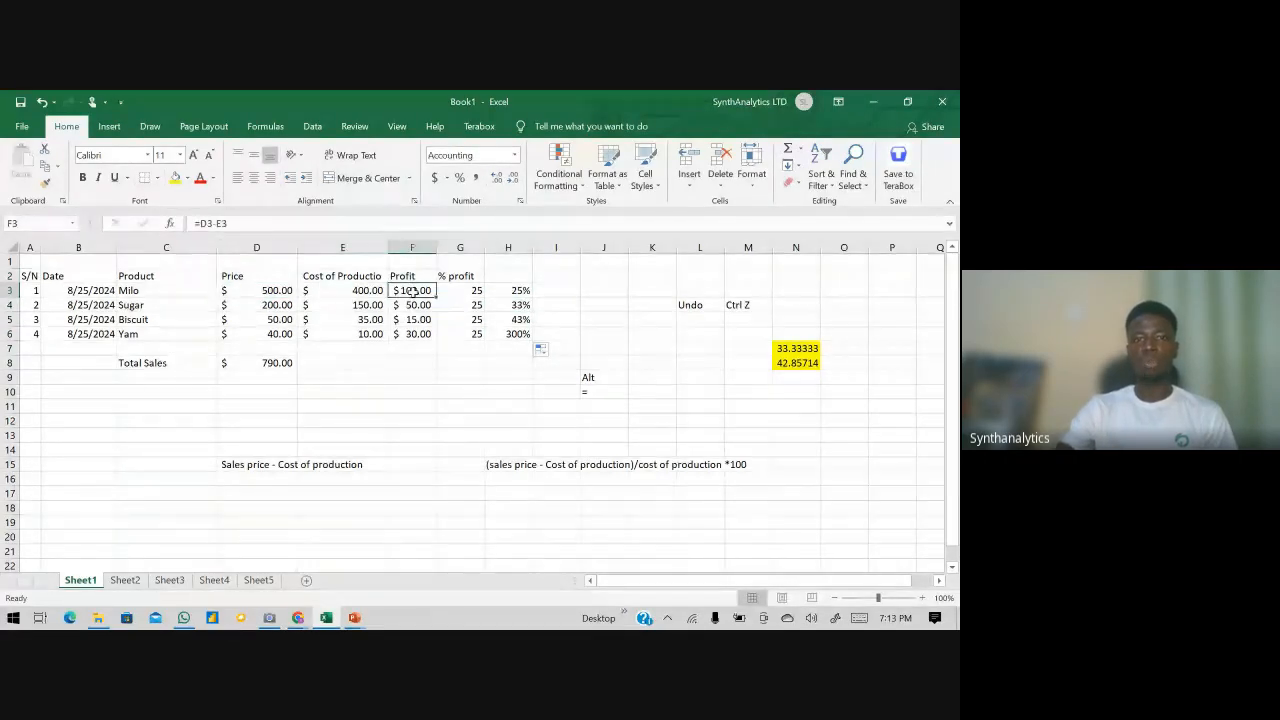
pyautogui.click(276, 290)
pyautogui.click(460, 290)
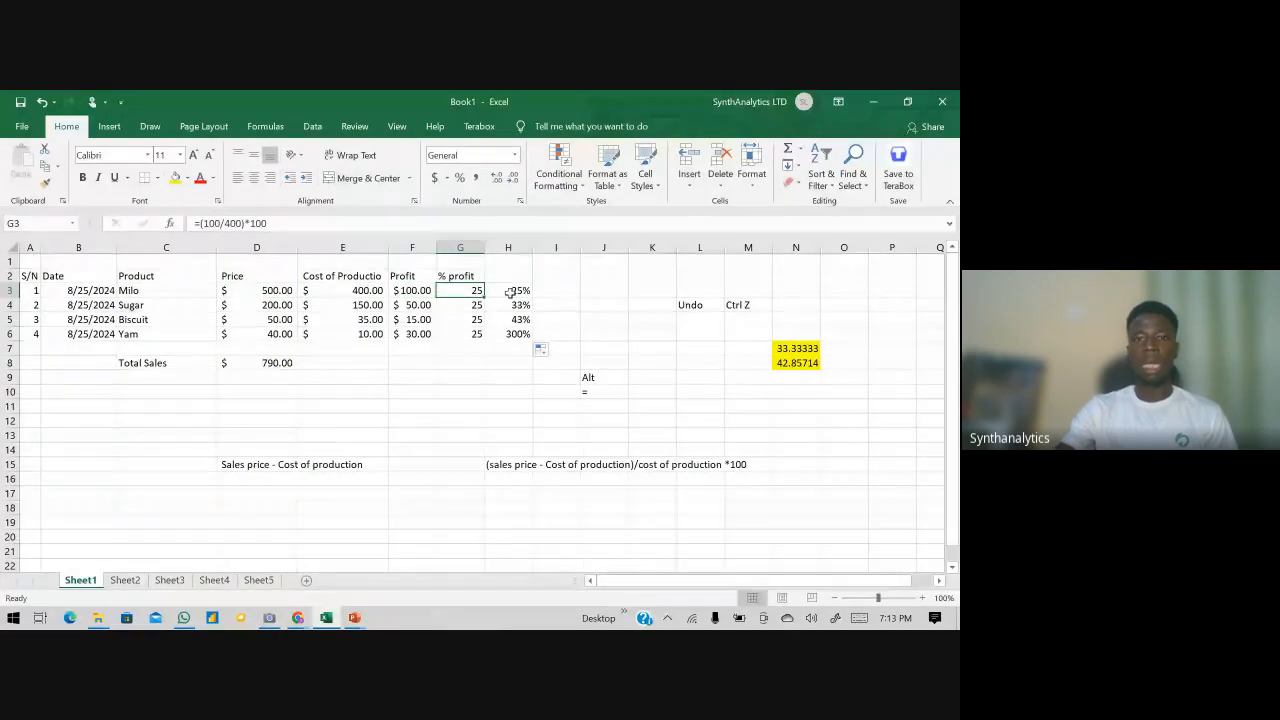
# - Examine which price and cost cells the filled percentage formulas in H4, H5 and H6 refer to
pyautogui.click(514, 290)
pyautogui.doubleClick(513, 304)
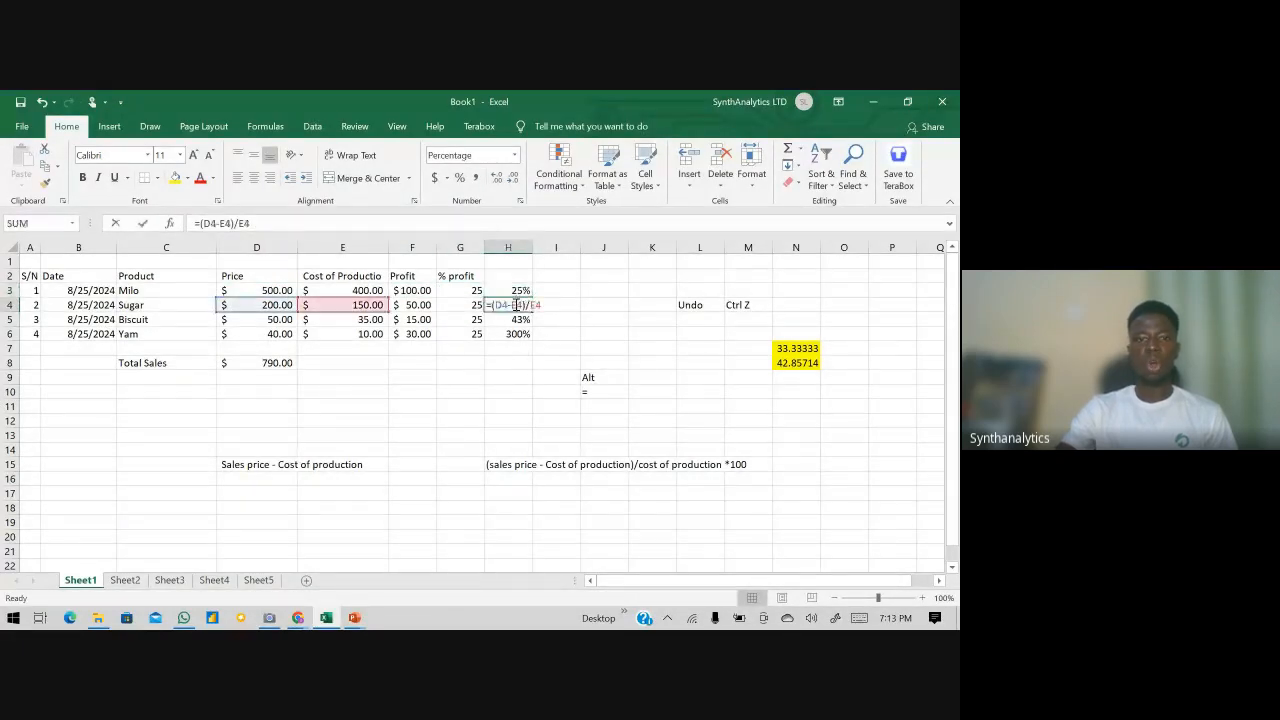
pyautogui.press('Return')
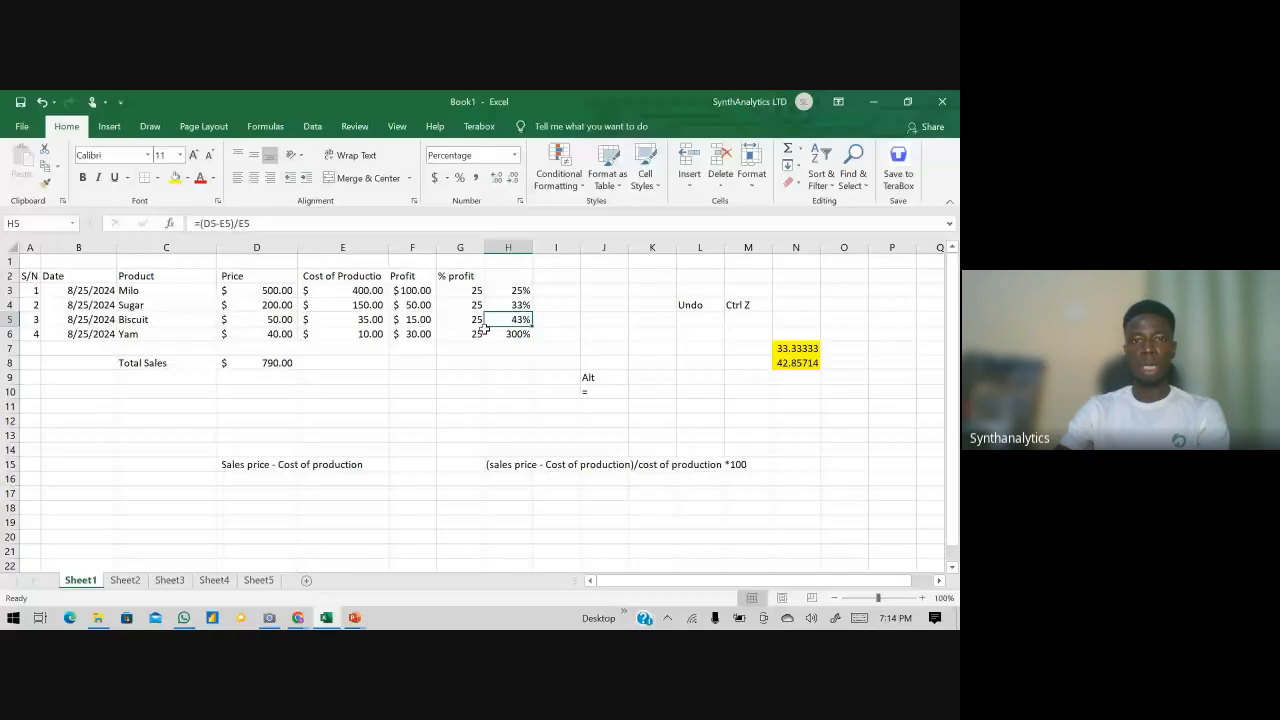
pyautogui.doubleClick(493, 319)
pyautogui.press('Return')
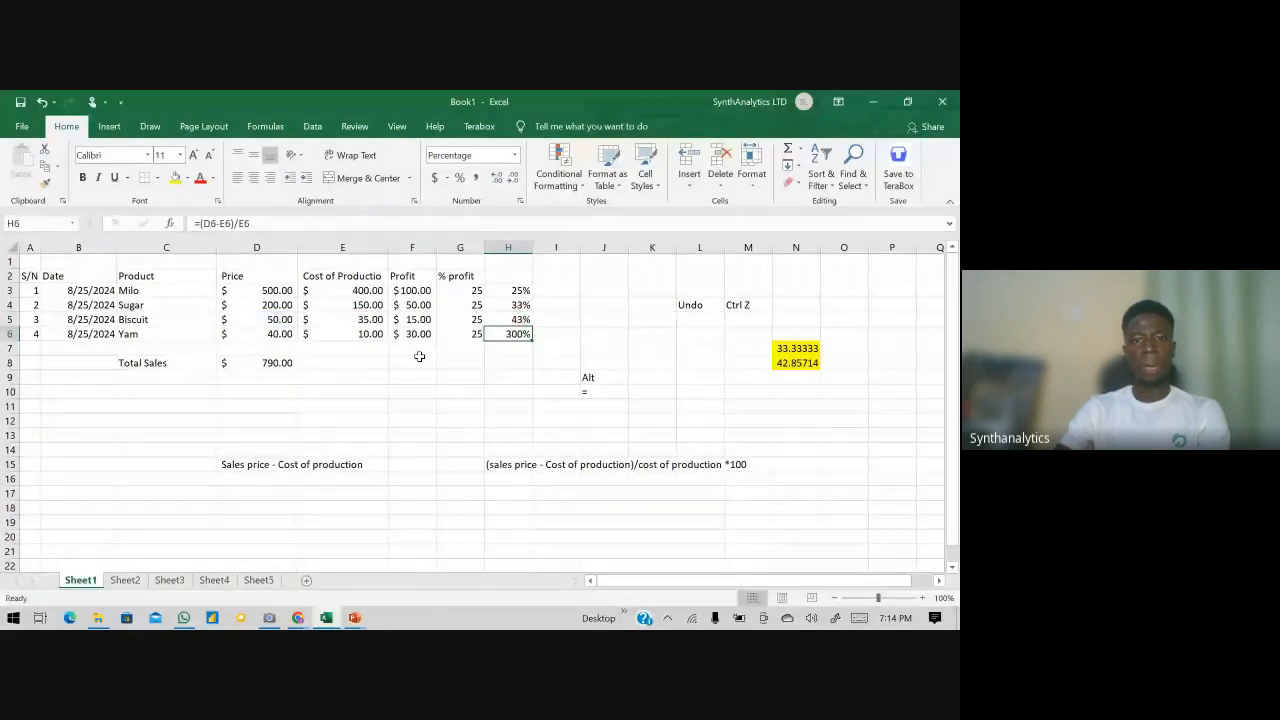
pyautogui.doubleClick(494, 334)
pyautogui.press('Return')
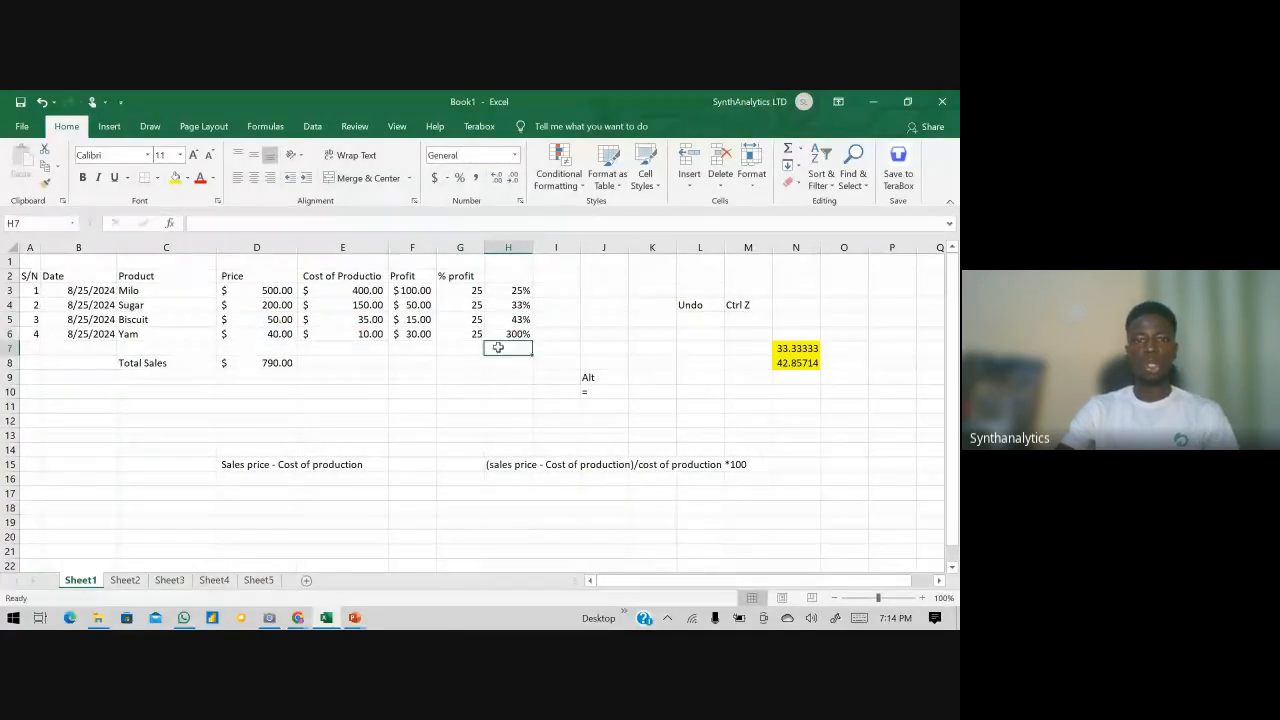
pyautogui.doubleClick(505, 321)
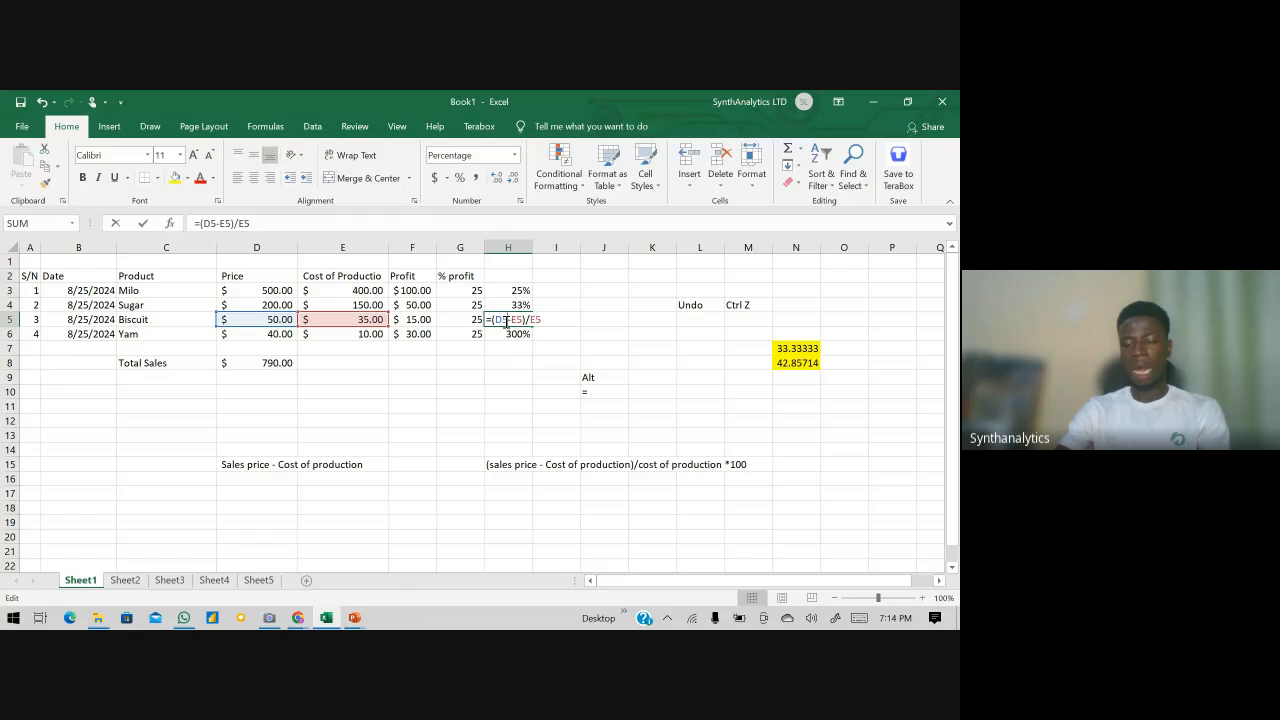
pyautogui.press('Return')
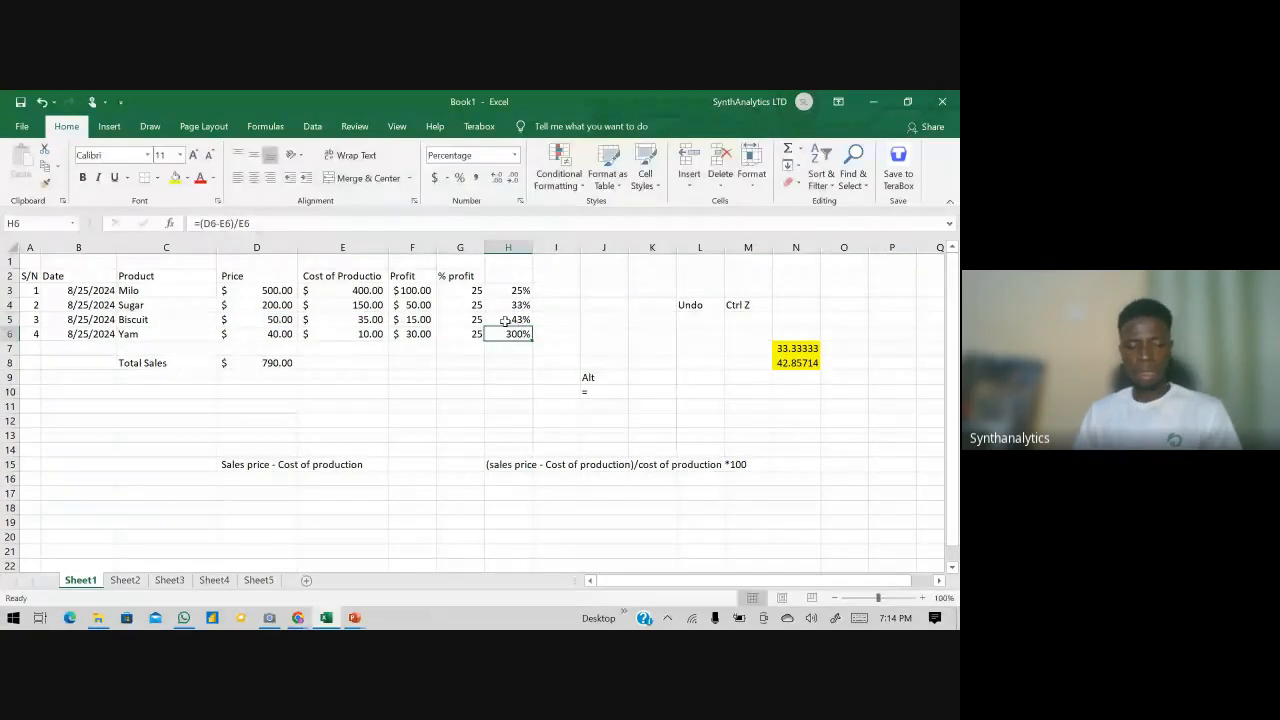
# - Switch to the PowerPoint Day One lesson summary slide and mark copy-paste, Subtraction, Division, Multiplication and Addition in red ink
pyautogui.hotkey('alt', 'Tab')
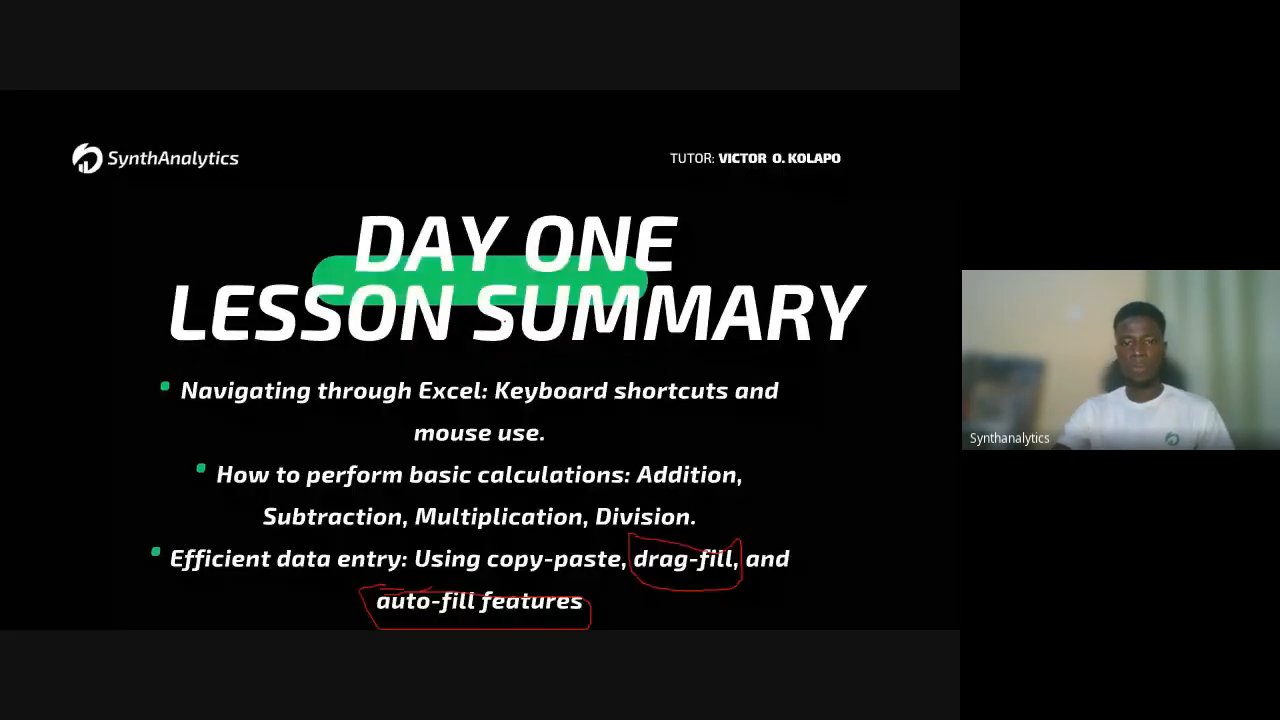
pyautogui.moveTo(490, 541)
pyautogui.mouseDown()
pyautogui.moveTo(612, 540)
pyautogui.moveTo(522, 581)
pyautogui.mouseUp()
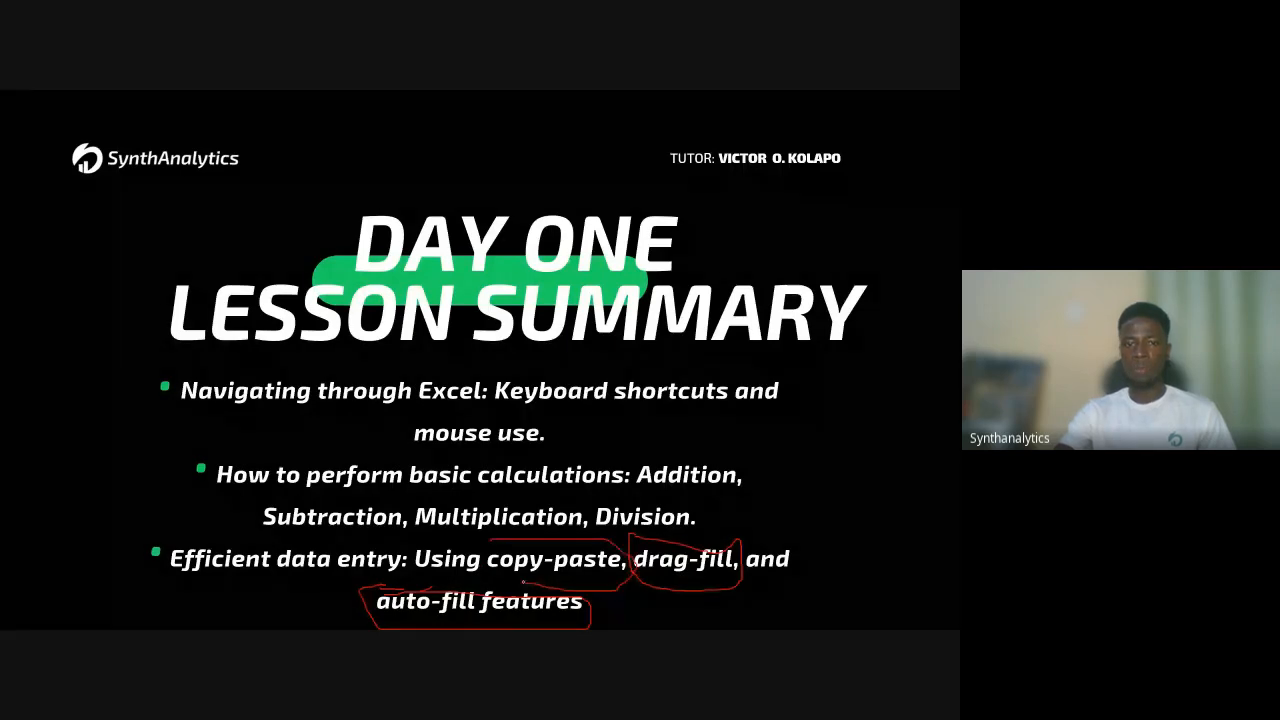
pyautogui.moveTo(259, 497); pyautogui.dragTo(389, 497)
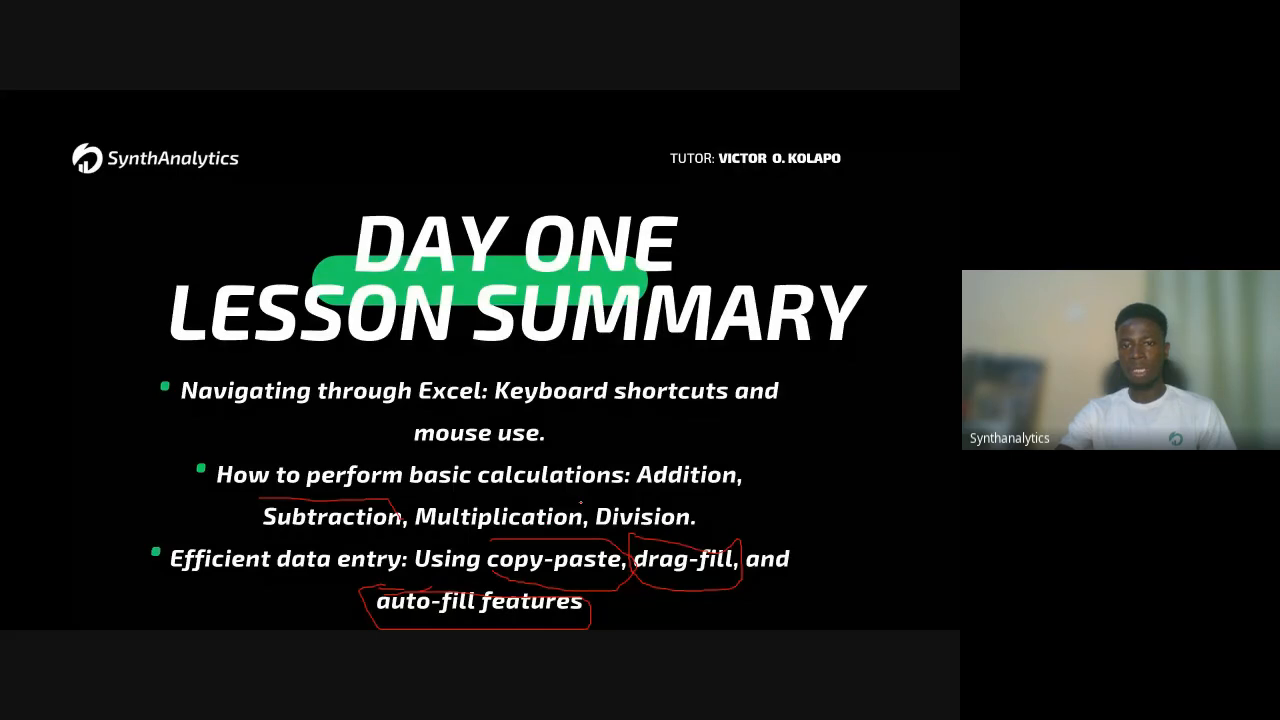
pyautogui.moveTo(655, 505); pyautogui.dragTo(697, 521)
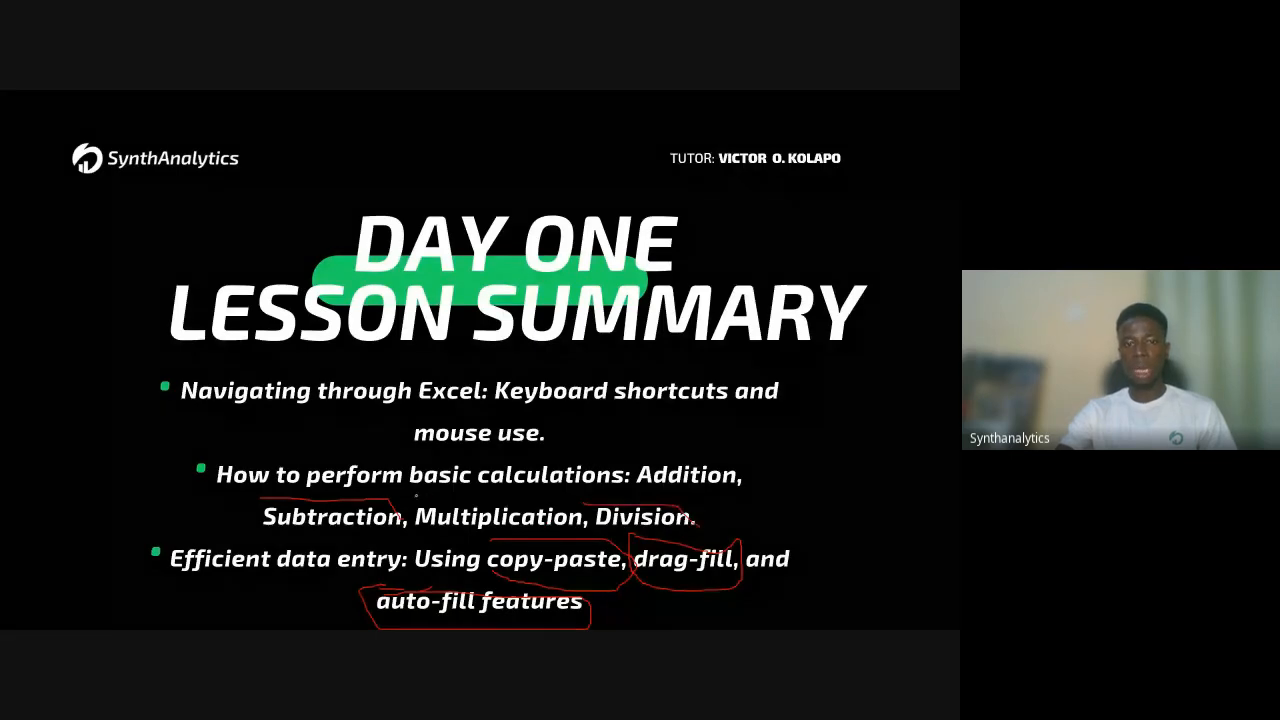
pyautogui.moveTo(484, 495)
pyautogui.mouseDown()
pyautogui.moveTo(604, 522)
pyautogui.moveTo(493, 496)
pyautogui.mouseUp()
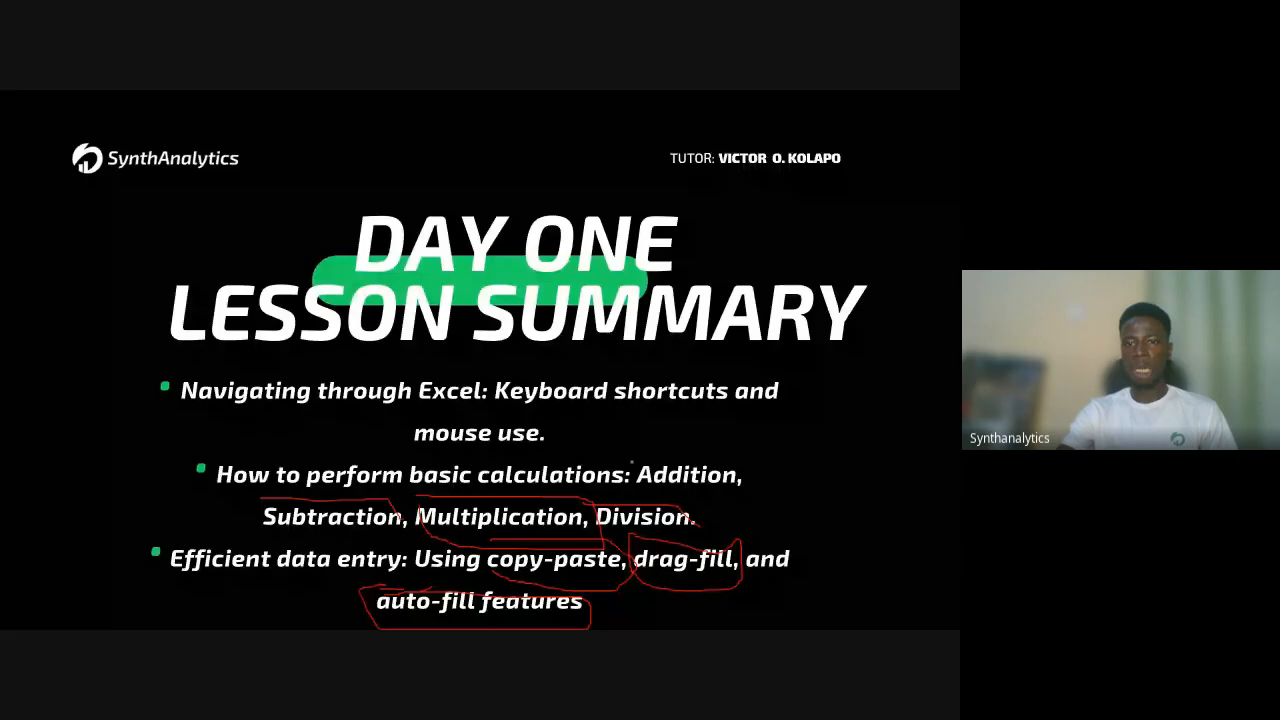
pyautogui.moveTo(631, 462)
pyautogui.mouseDown()
pyautogui.moveTo(664, 504)
pyautogui.moveTo(634, 472)
pyautogui.mouseUp()
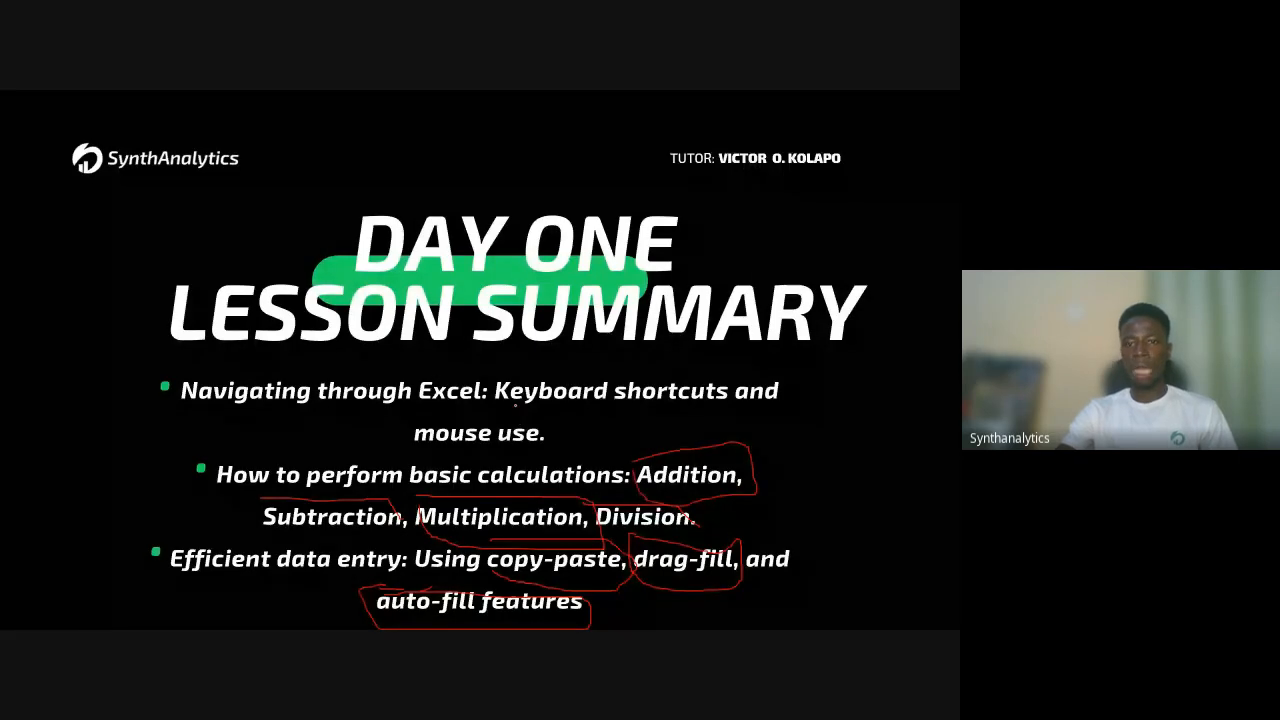